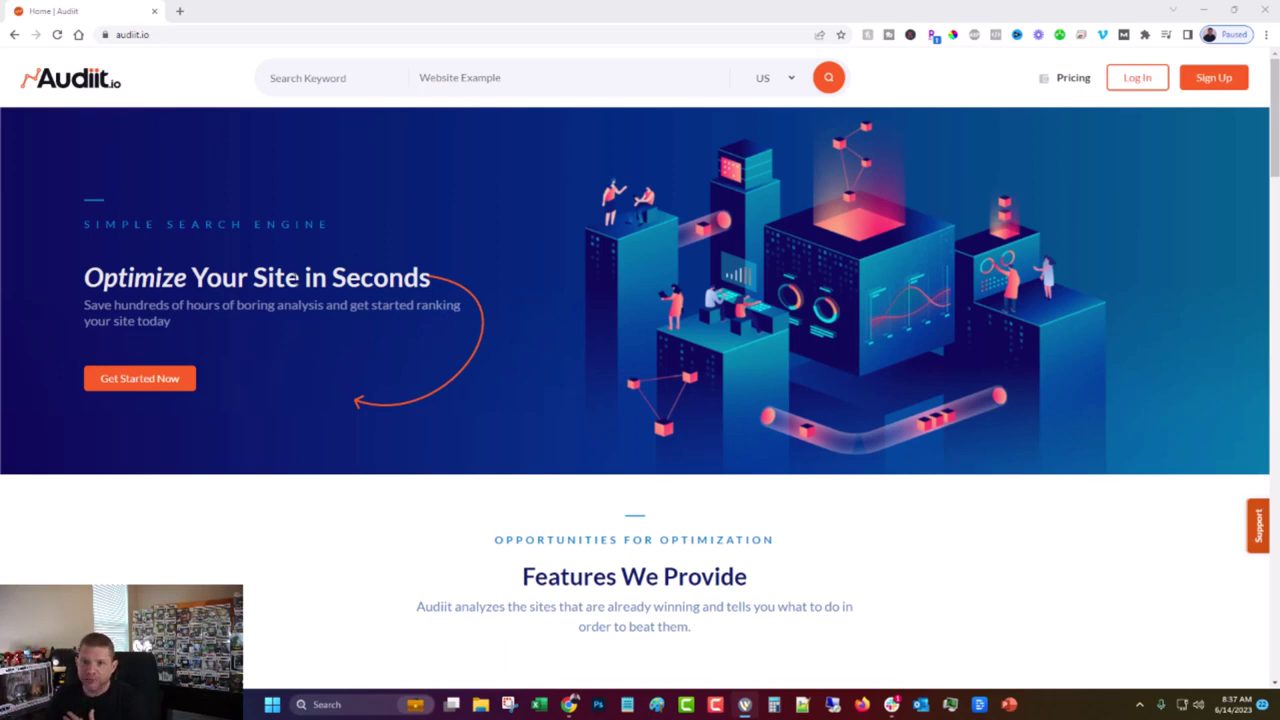
Look through the Audiit homepage, from its feature overview and testimonials down to the footer, and return to the start.
{"action": "scroll", "coordinate": [294, 280], "scroll_direction": "down", "scroll_amount": 6}
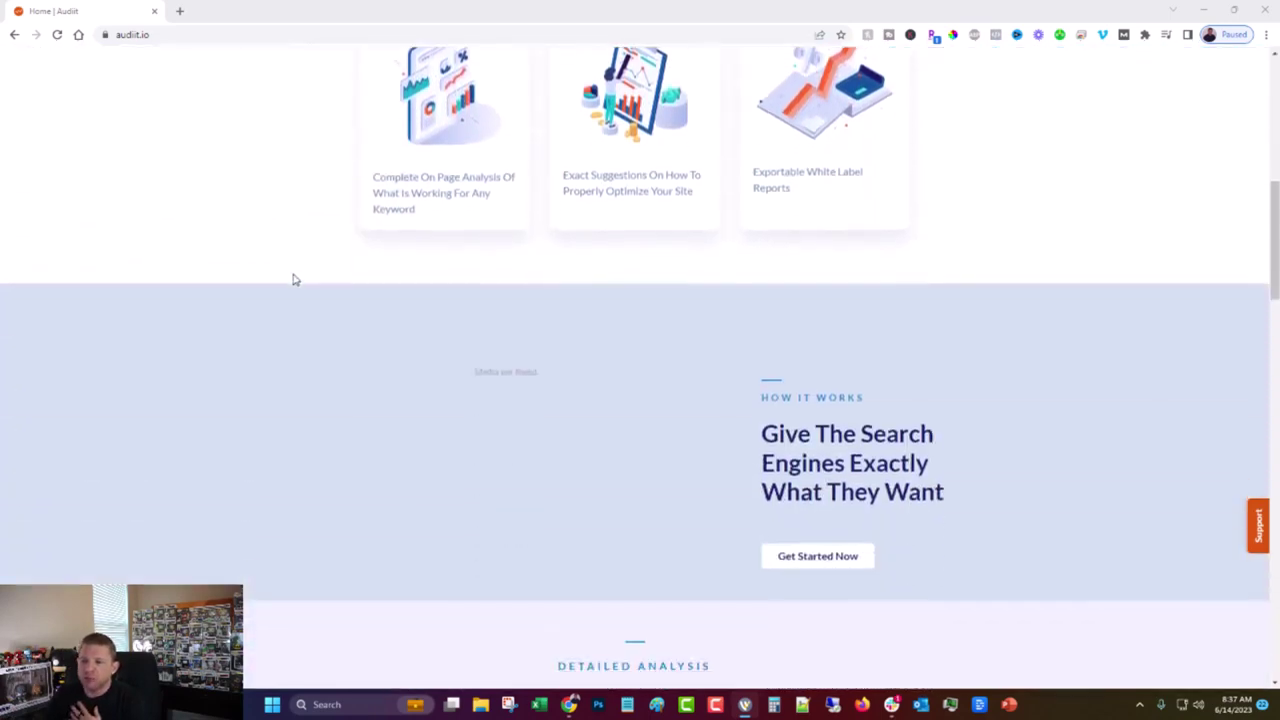
{"action": "scroll", "coordinate": [294, 278], "scroll_direction": "down", "scroll_amount": 4}
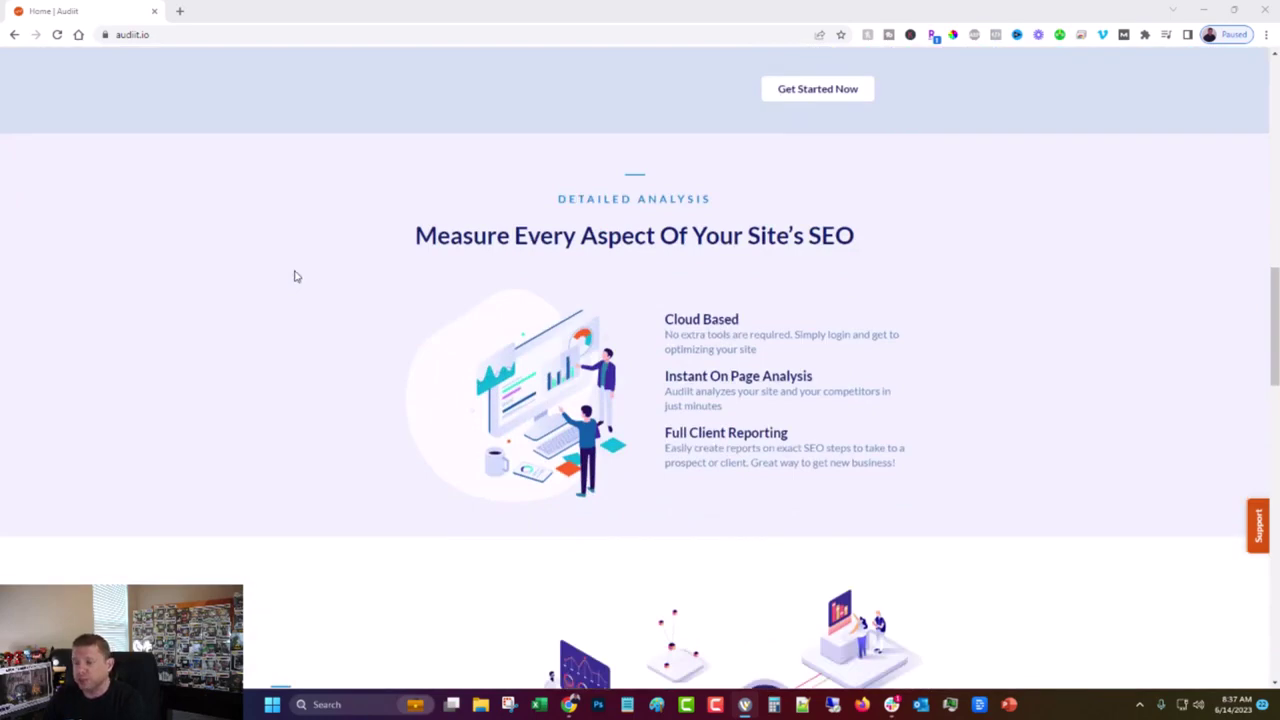
{"action": "scroll", "coordinate": [294, 277], "scroll_direction": "down", "scroll_amount": 7}
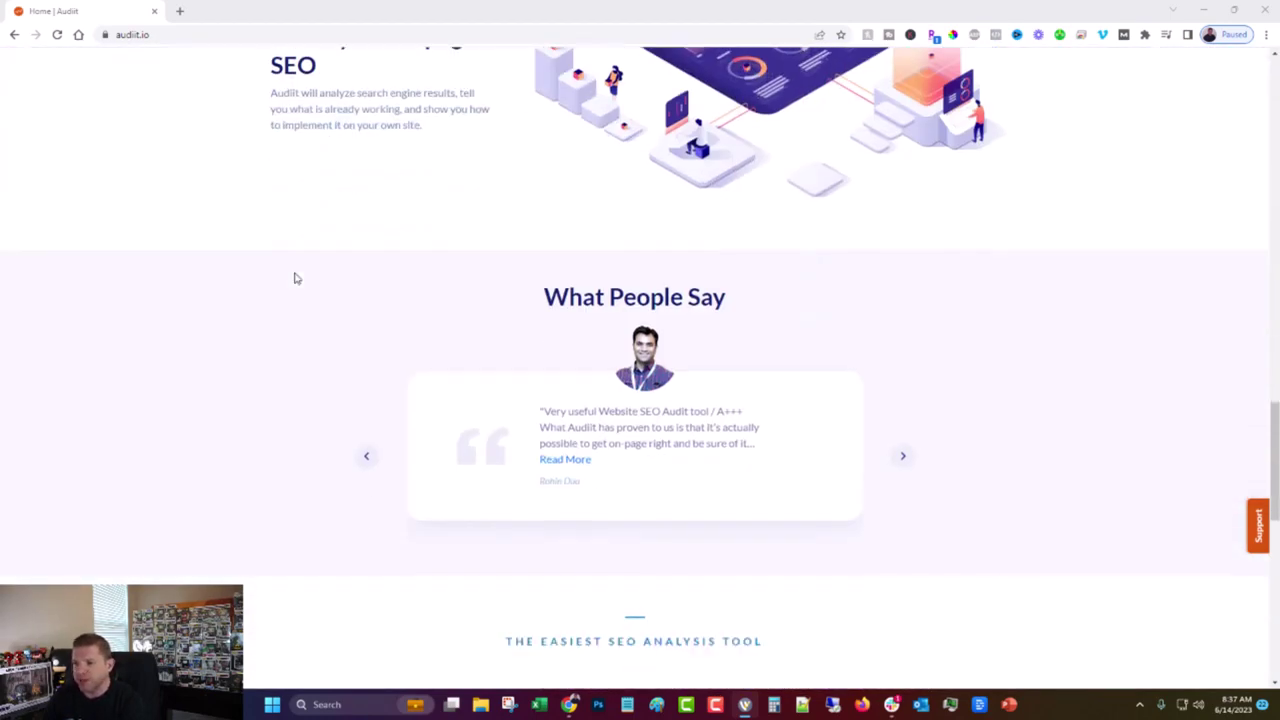
{"action": "scroll", "coordinate": [294, 278], "scroll_direction": "down", "scroll_amount": 8}
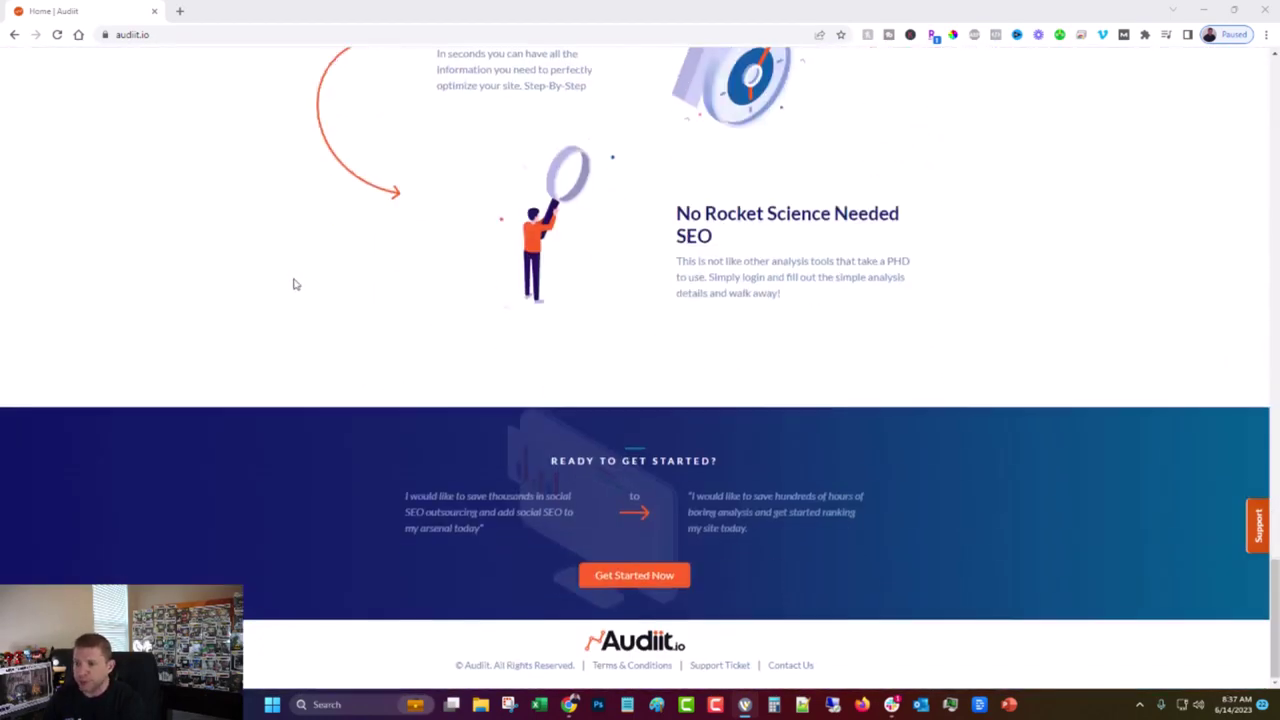
{"action": "scroll", "coordinate": [290, 290], "scroll_direction": "up", "scroll_amount": 10}
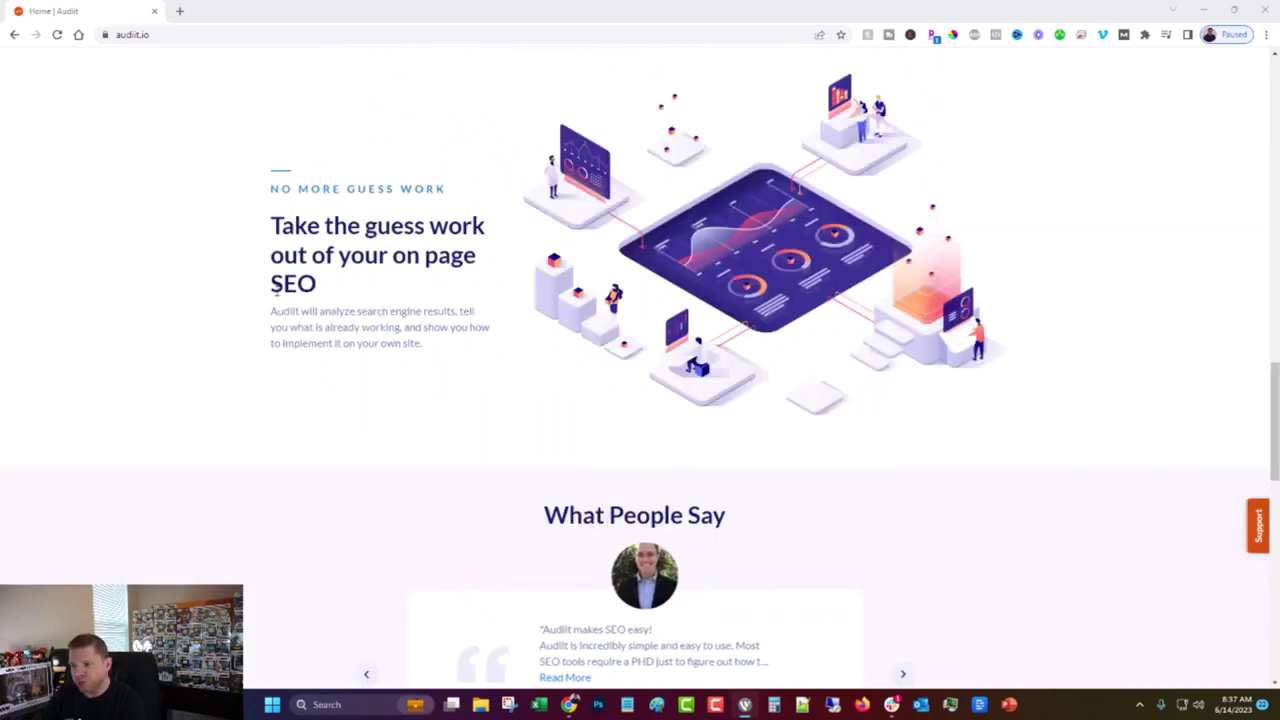
{"action": "scroll", "coordinate": [253, 296], "scroll_direction": "up", "scroll_amount": 10}
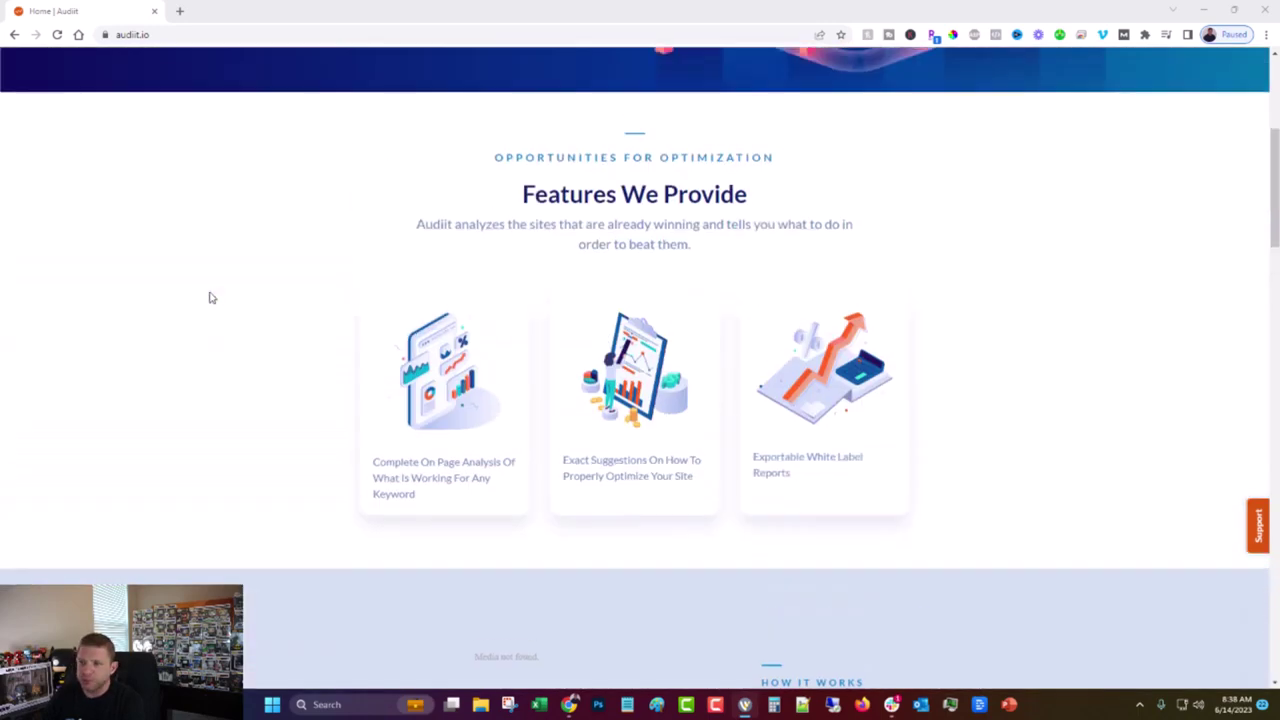
{"action": "scroll", "coordinate": [215, 297], "scroll_direction": "up", "scroll_amount": 2}
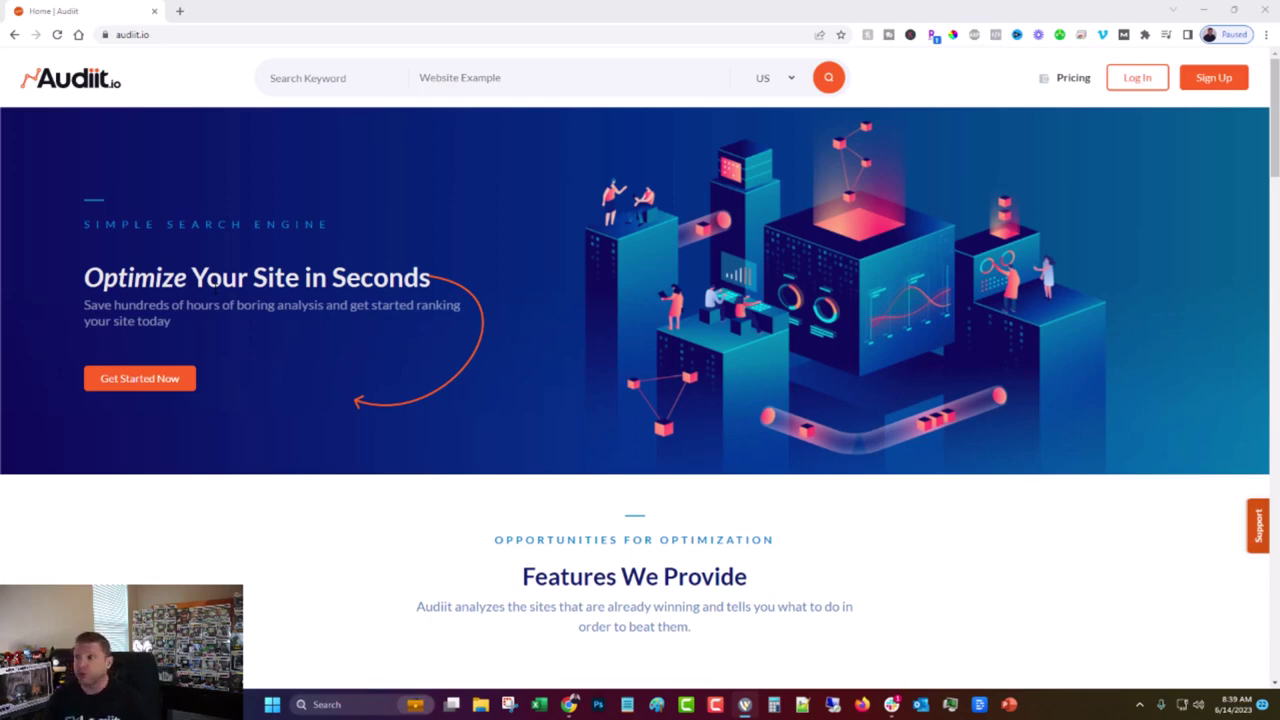
Log in to the Audiit account to reach its dashboard.
{"action": "left_click", "coordinate": [1128, 80]}
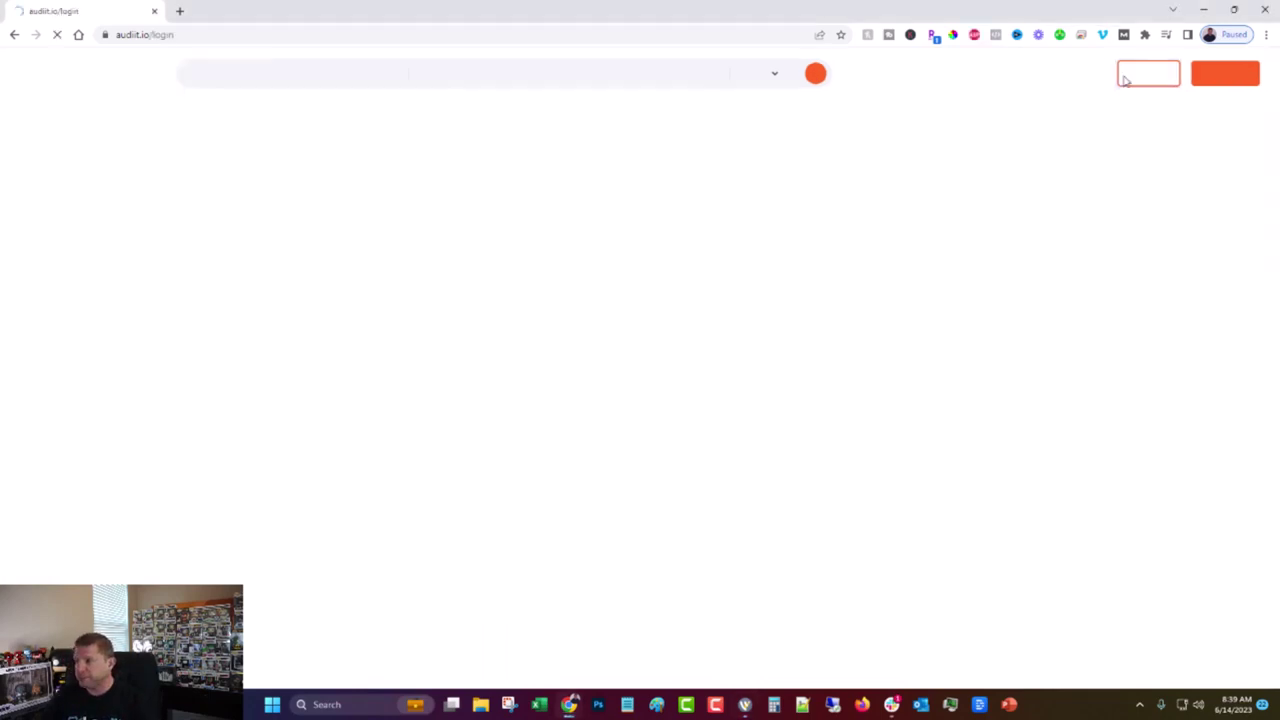
{"action": "left_click", "coordinate": [790, 477]}
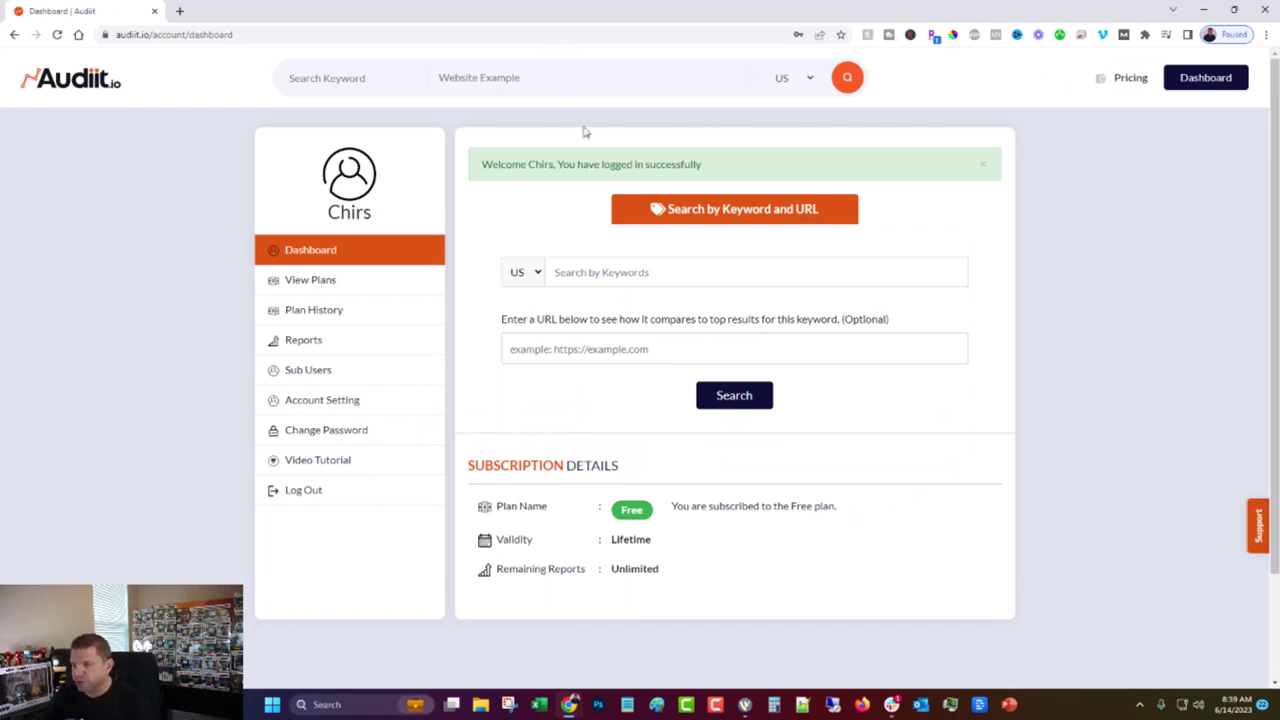
Open superstarseo.com/best-fiverr-seo-gigs in a new tab and skim through the article.
{"action": "left_click", "coordinate": [180, 14]}
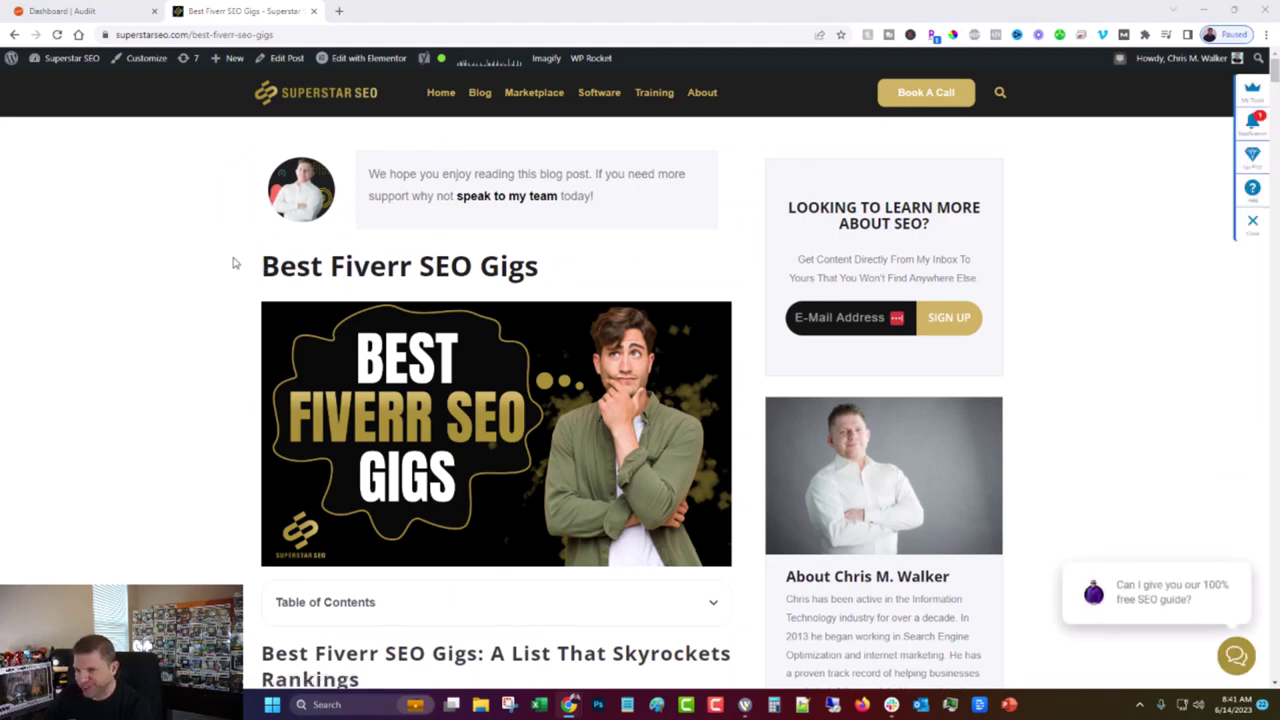
{"action": "scroll", "coordinate": [231, 262], "scroll_direction": "down", "scroll_amount": 4}
{"action": "scroll", "coordinate": [231, 262], "scroll_direction": "down", "scroll_amount": 10}
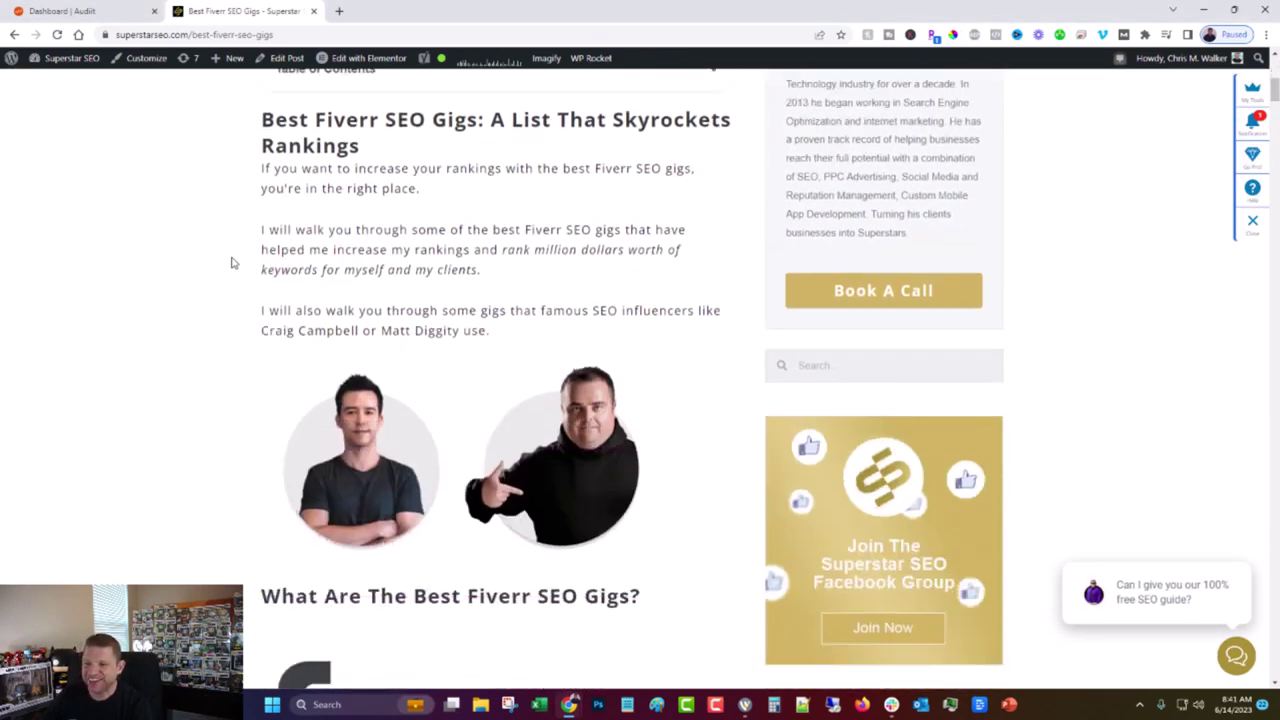
{"action": "scroll", "coordinate": [227, 268], "scroll_direction": "down", "scroll_amount": 10}
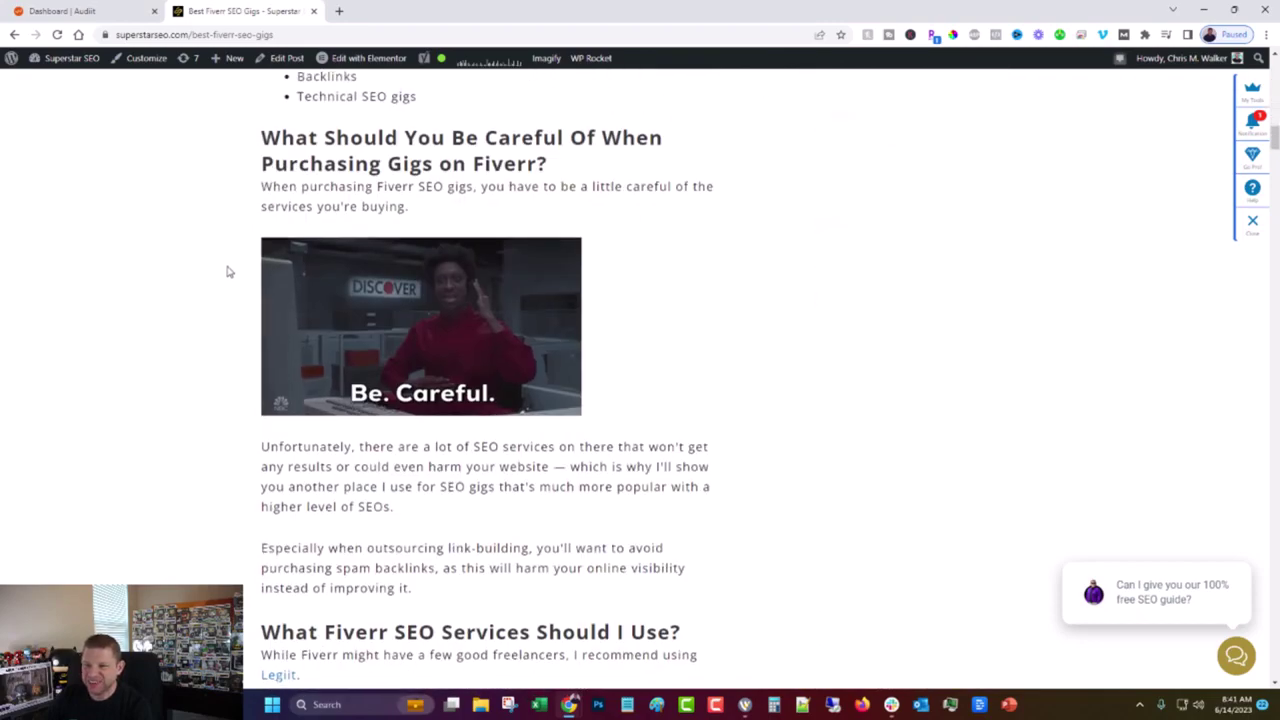
{"action": "scroll", "coordinate": [223, 280], "scroll_direction": "up", "scroll_amount": 5}
{"action": "scroll", "coordinate": [215, 274], "scroll_direction": "up", "scroll_amount": 20}
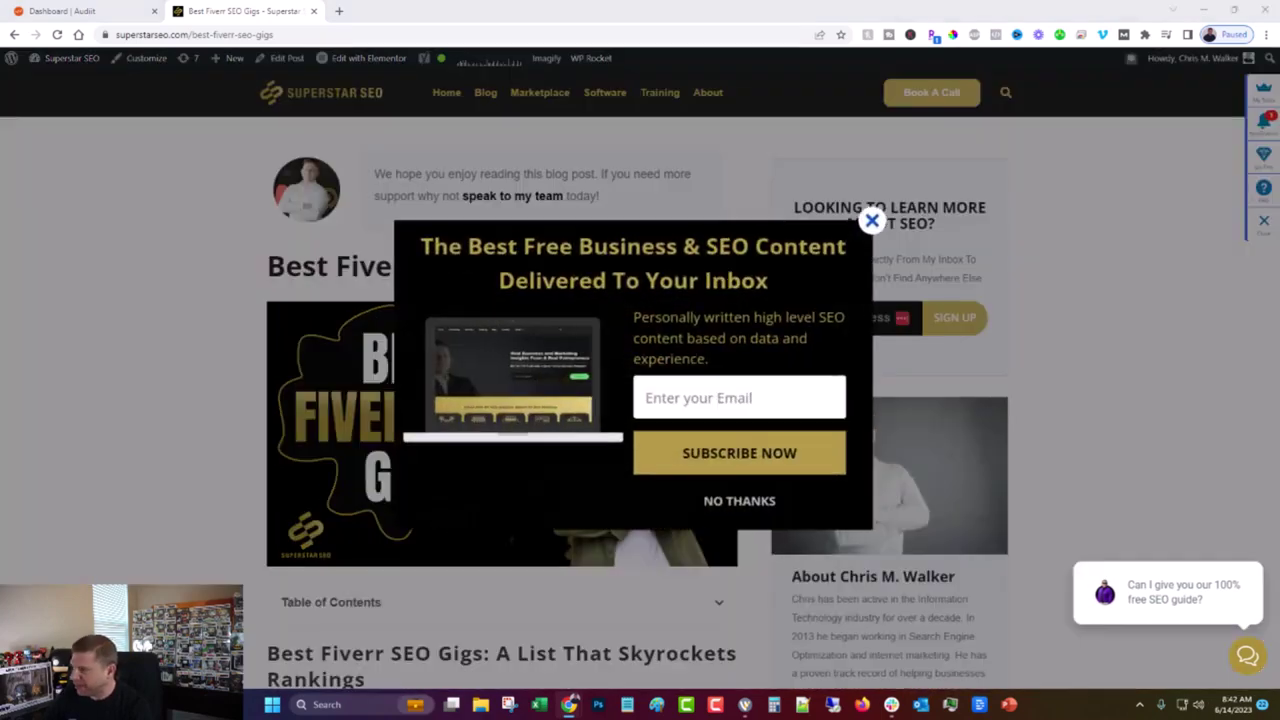
Switch to the incognito window and examine the Google results for "Best Fiverr SEO Gigs", checking which pages rank for the keyword.
{"action": "left_click_drag", "start_coordinate": [1279, 430], "coordinate": [788, 186]}
{"action": "double_click", "coordinate": [788, 186]}
{"action": "scroll", "coordinate": [490, 364], "scroll_direction": "down", "scroll_amount": 2}
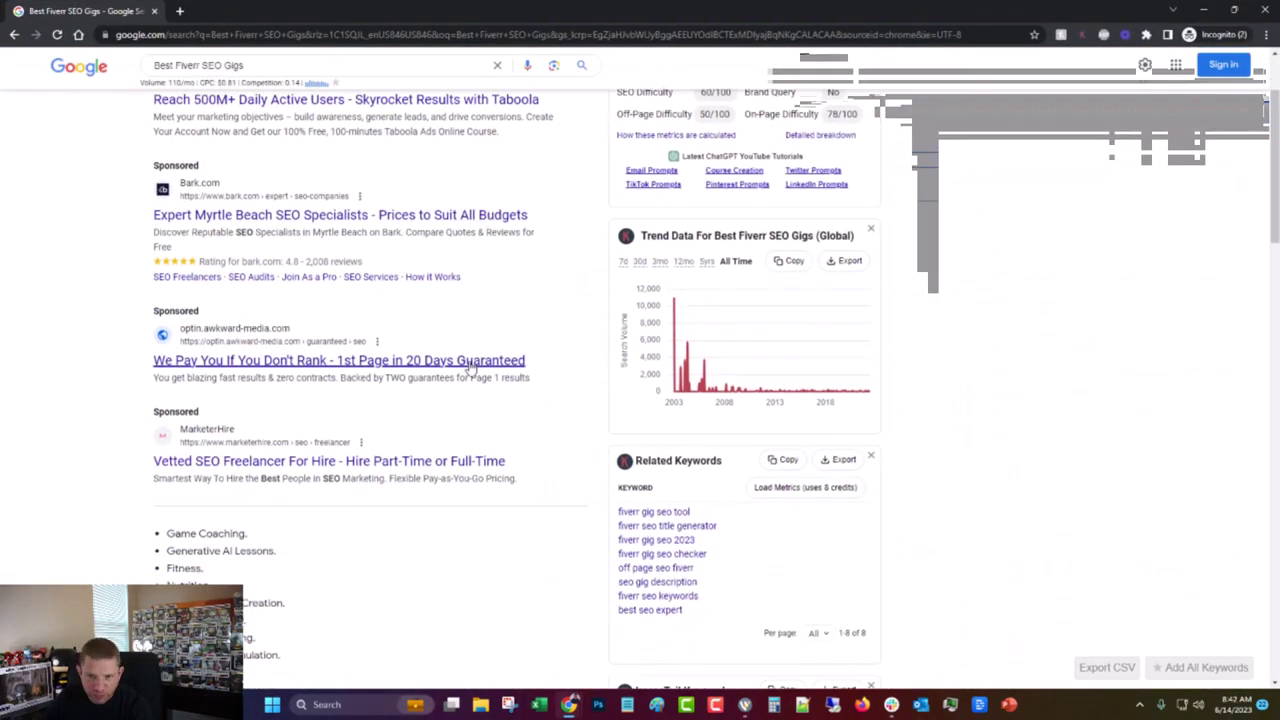
{"action": "scroll", "coordinate": [470, 366], "scroll_direction": "down", "scroll_amount": 4}
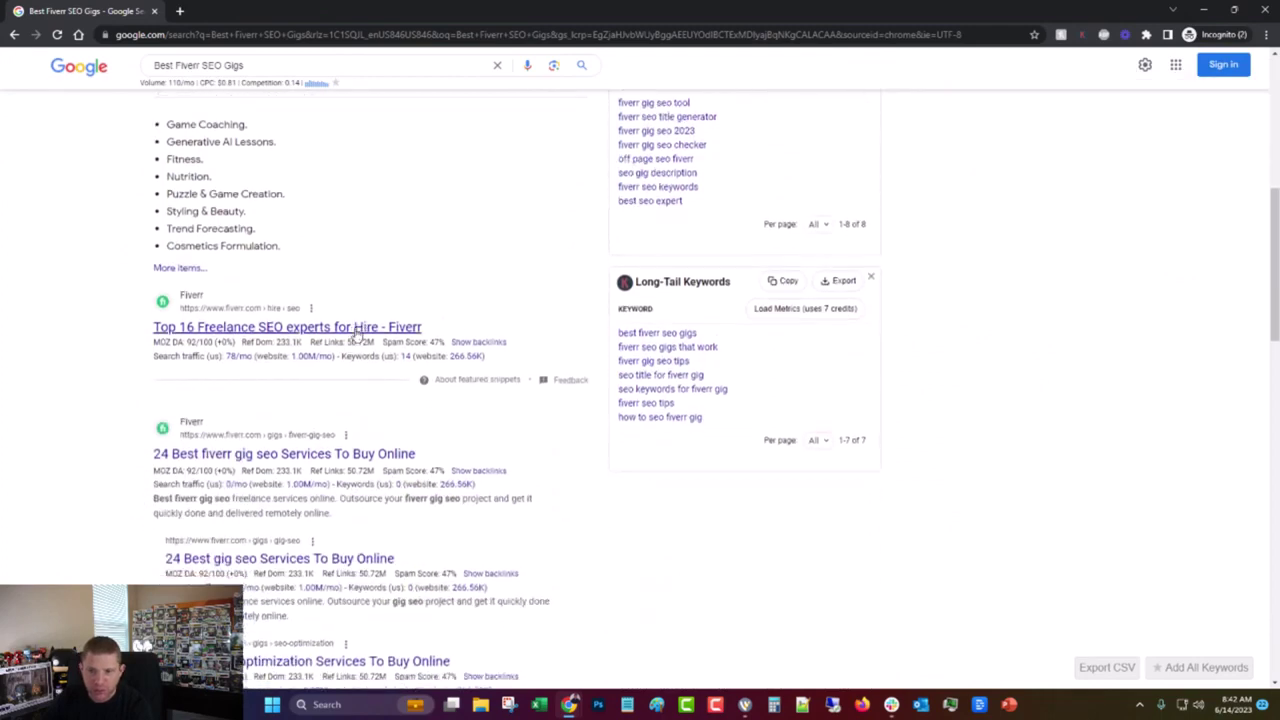
{"action": "scroll", "coordinate": [357, 335], "scroll_direction": "down", "scroll_amount": 2}
{"action": "scroll", "coordinate": [497, 360], "scroll_direction": "down", "scroll_amount": 1}
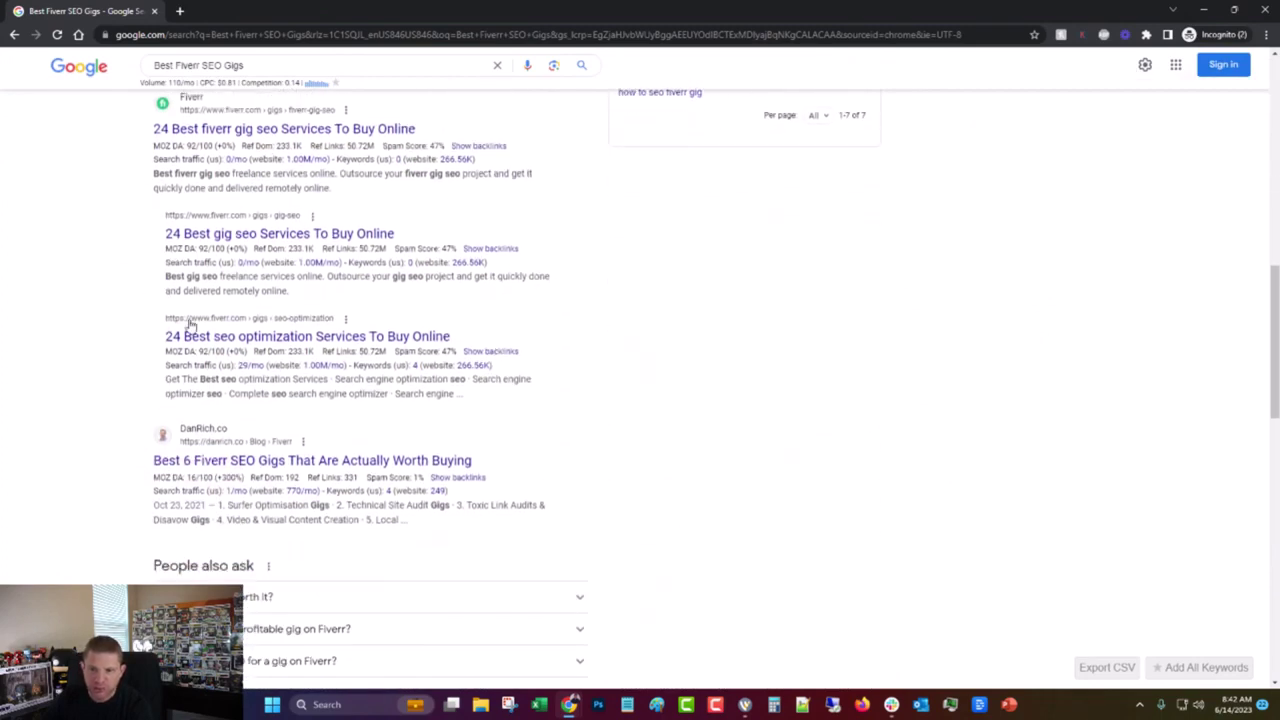
{"action": "scroll", "coordinate": [400, 265], "scroll_direction": "down", "scroll_amount": 2}
{"action": "mouse_move", "coordinate": [328, 275]}
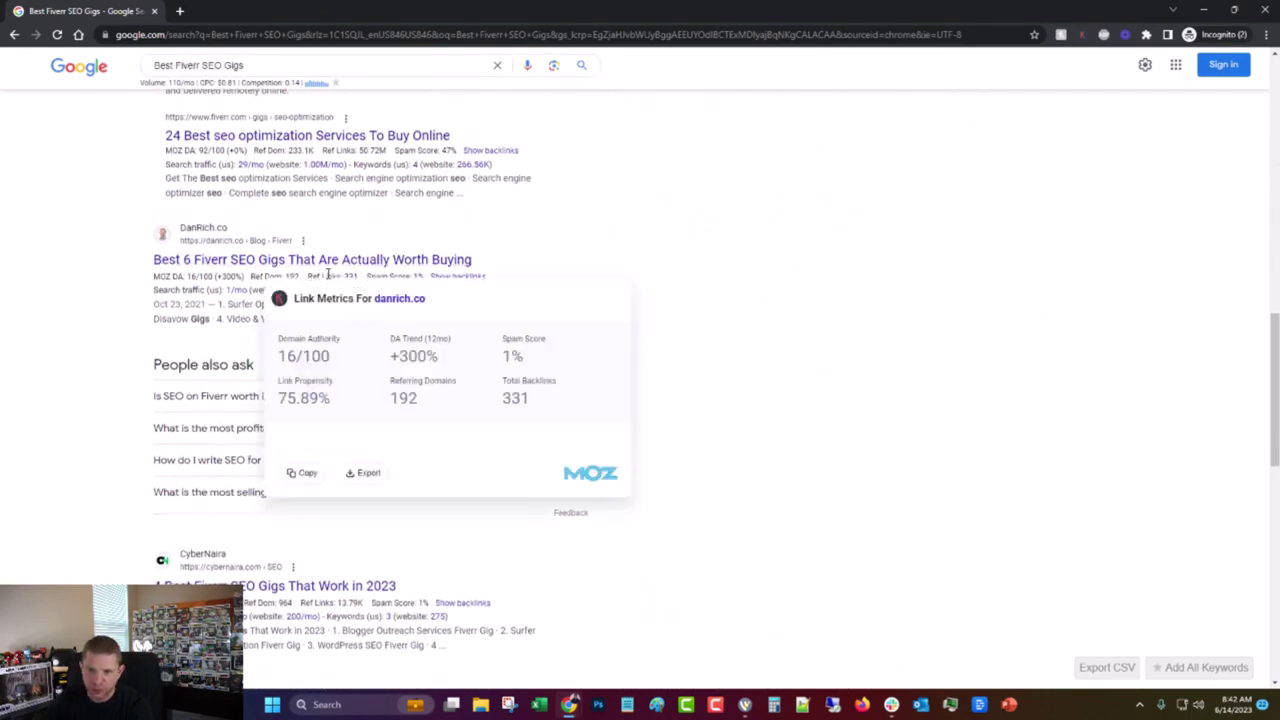
{"action": "scroll", "coordinate": [300, 290], "scroll_direction": "down", "scroll_amount": 3}
{"action": "scroll", "coordinate": [500, 485], "scroll_direction": "down", "scroll_amount": 1}
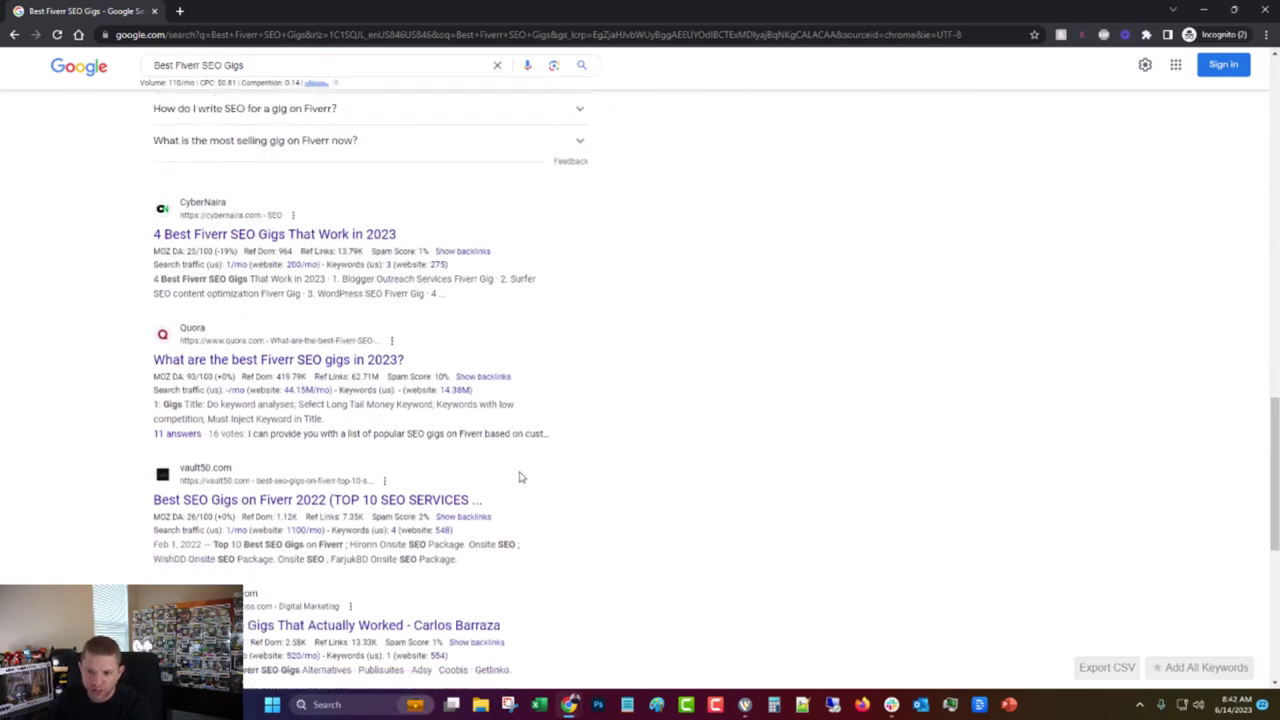
{"action": "scroll", "coordinate": [540, 482], "scroll_direction": "down", "scroll_amount": 2}
{"action": "scroll", "coordinate": [360, 545], "scroll_direction": "up", "scroll_amount": 7}
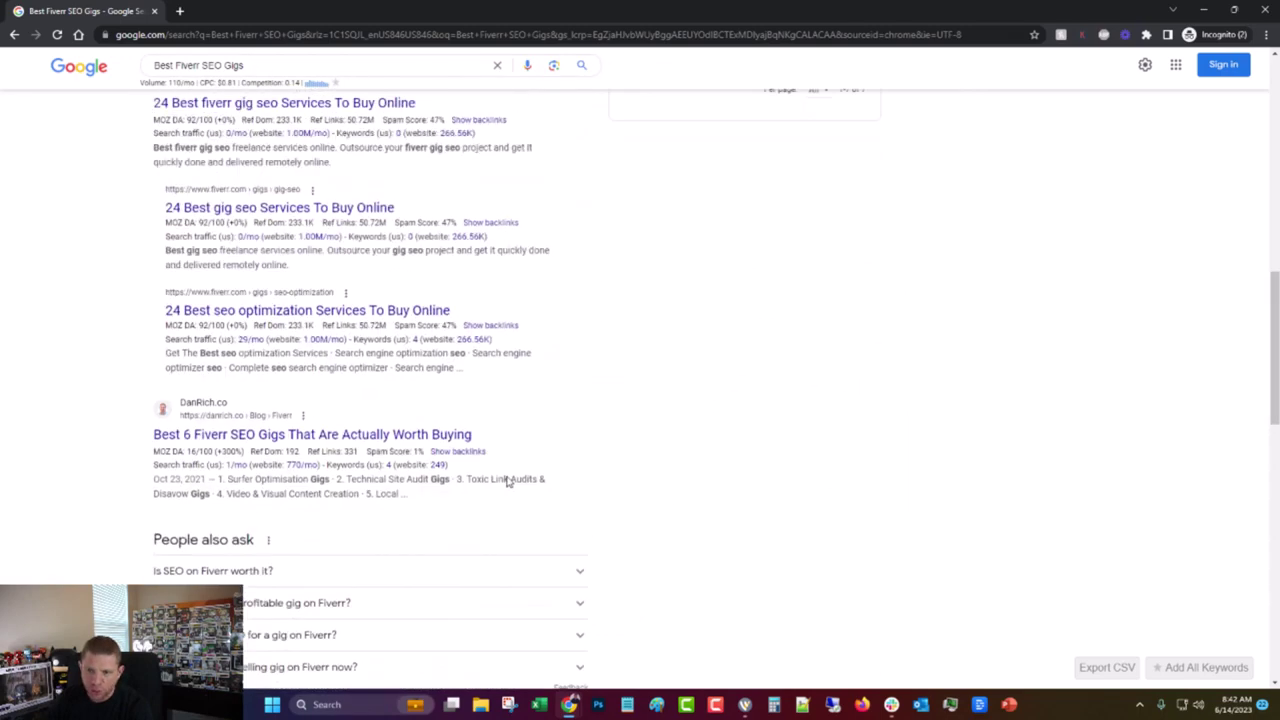
{"action": "scroll", "coordinate": [508, 482], "scroll_direction": "up", "scroll_amount": 1}
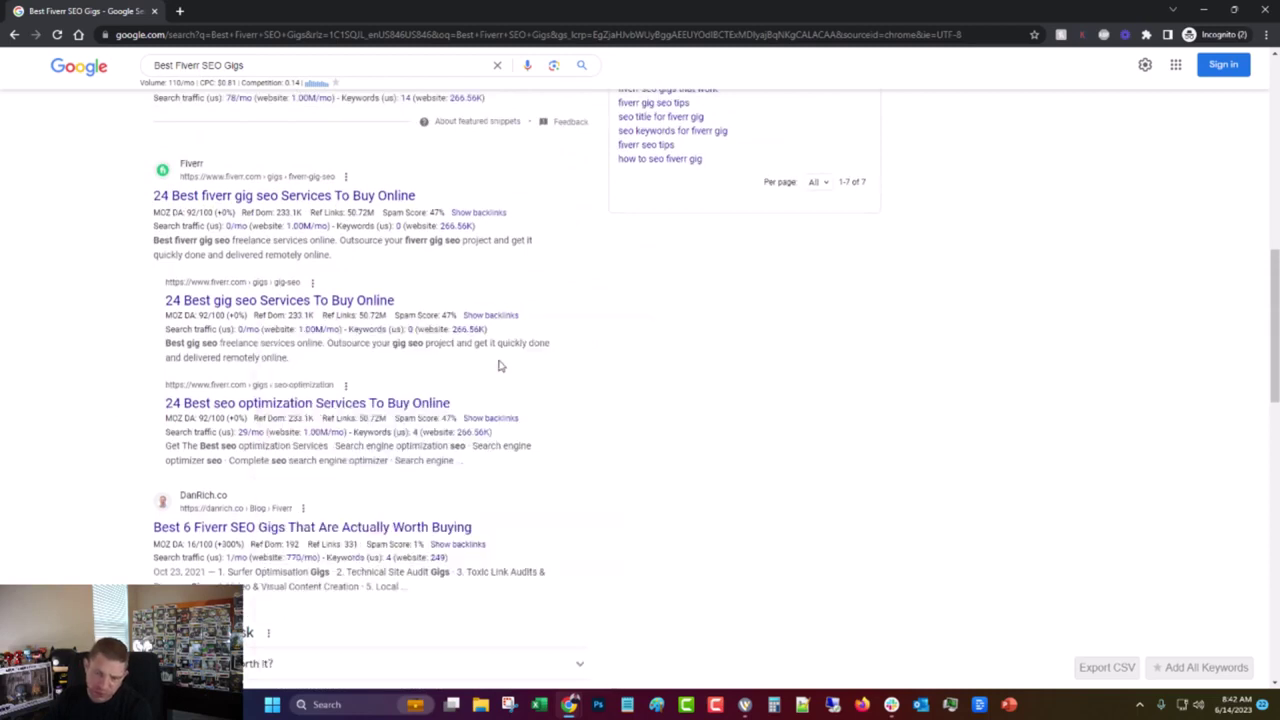
{"action": "scroll", "coordinate": [635, 410], "scroll_direction": "up", "scroll_amount": 1}
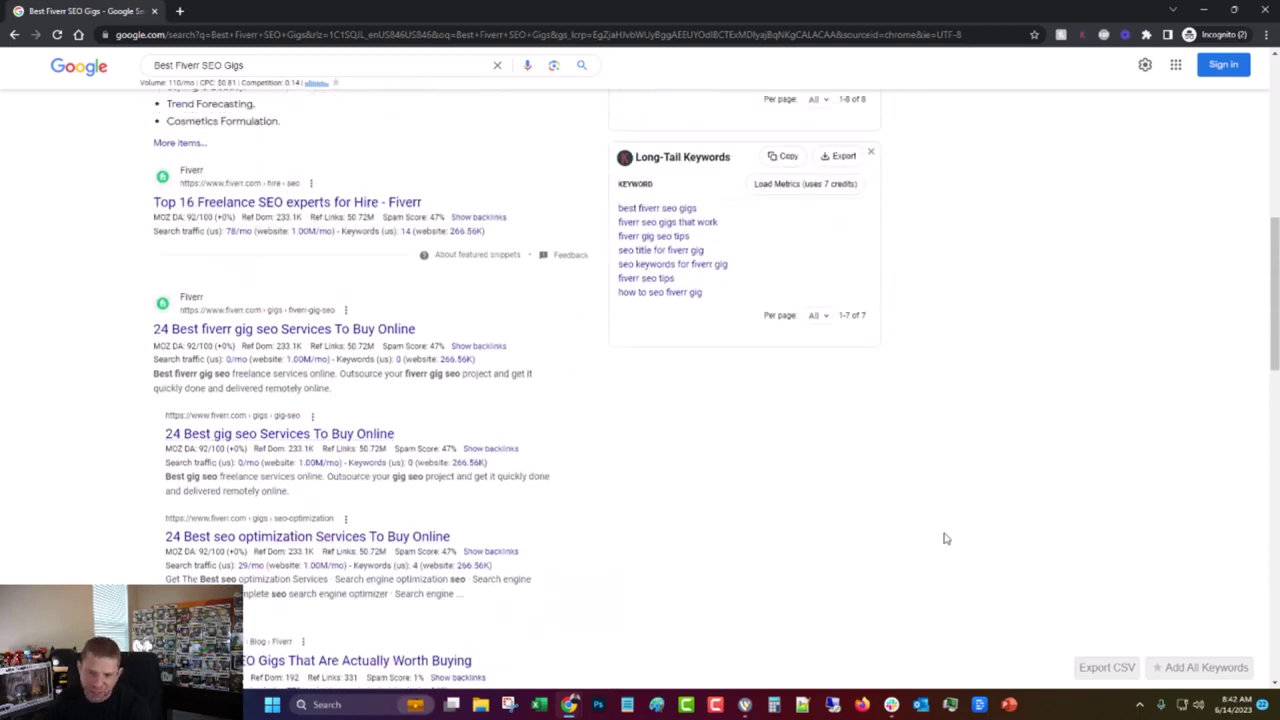
{"action": "scroll", "coordinate": [477, 440], "scroll_direction": "up", "scroll_amount": 4}
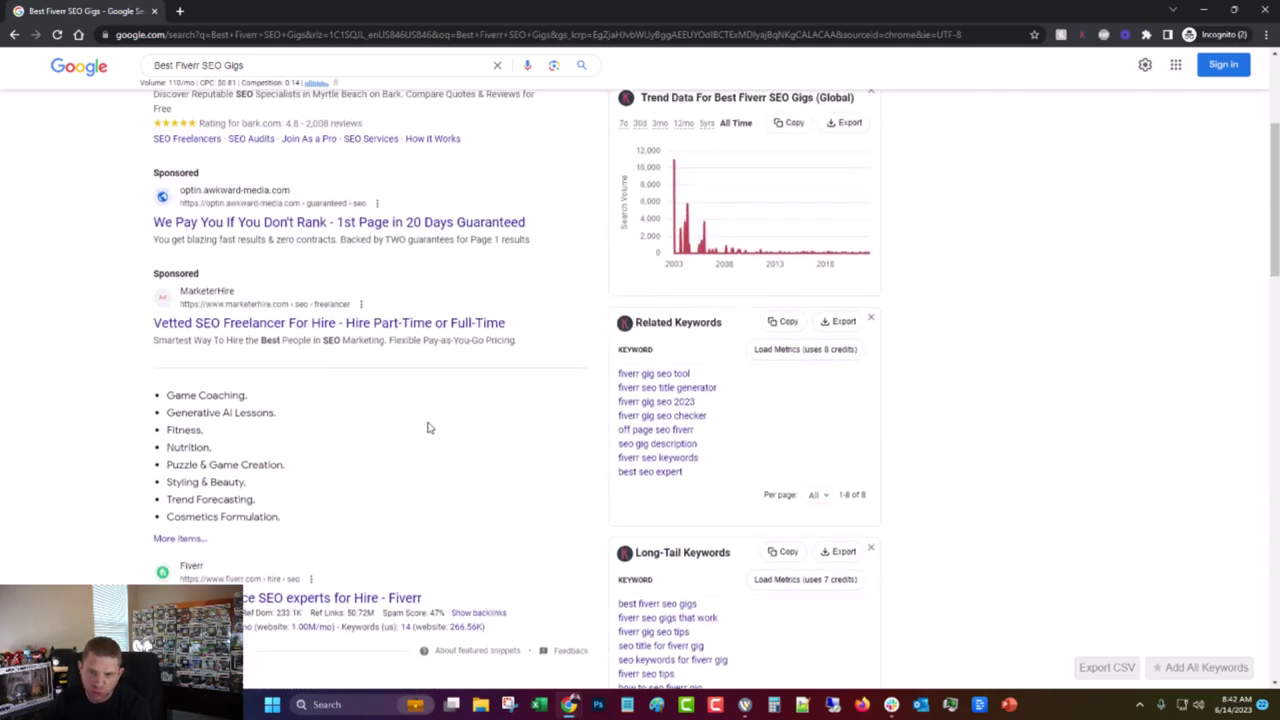
{"action": "scroll", "coordinate": [430, 428], "scroll_direction": "up", "scroll_amount": 2}
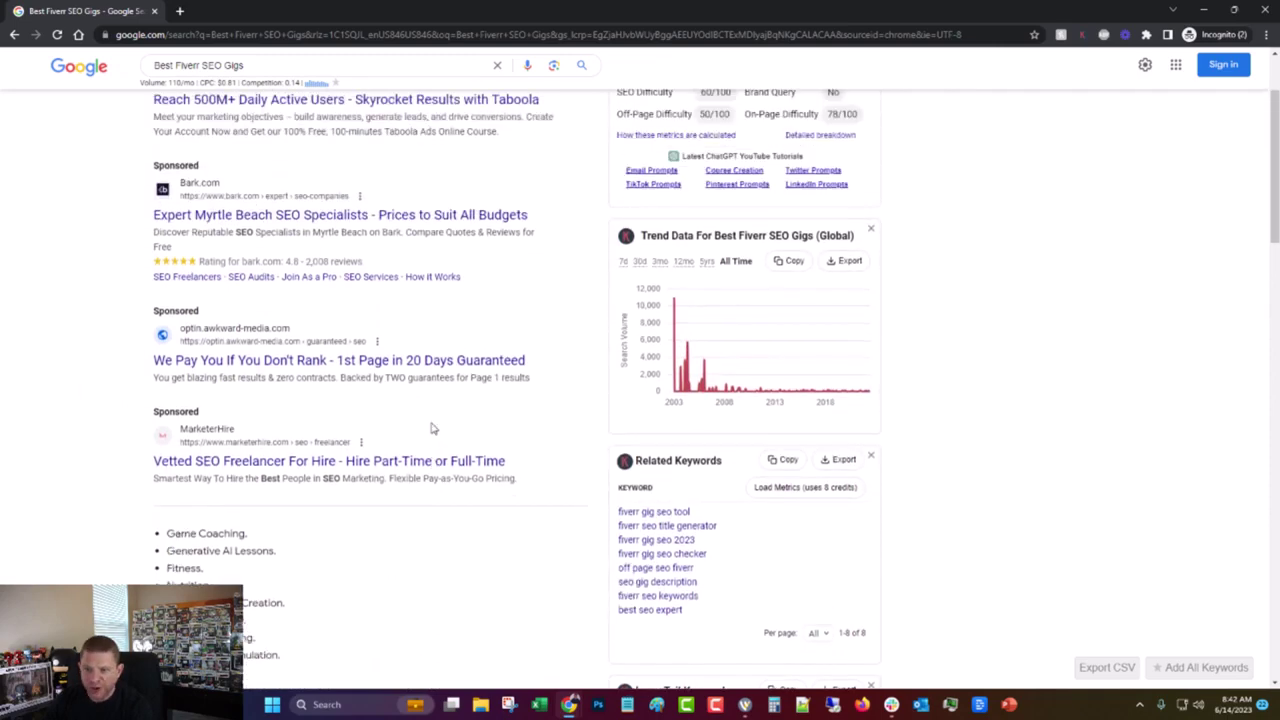
{"action": "scroll", "coordinate": [432, 428], "scroll_direction": "up", "scroll_amount": 2}
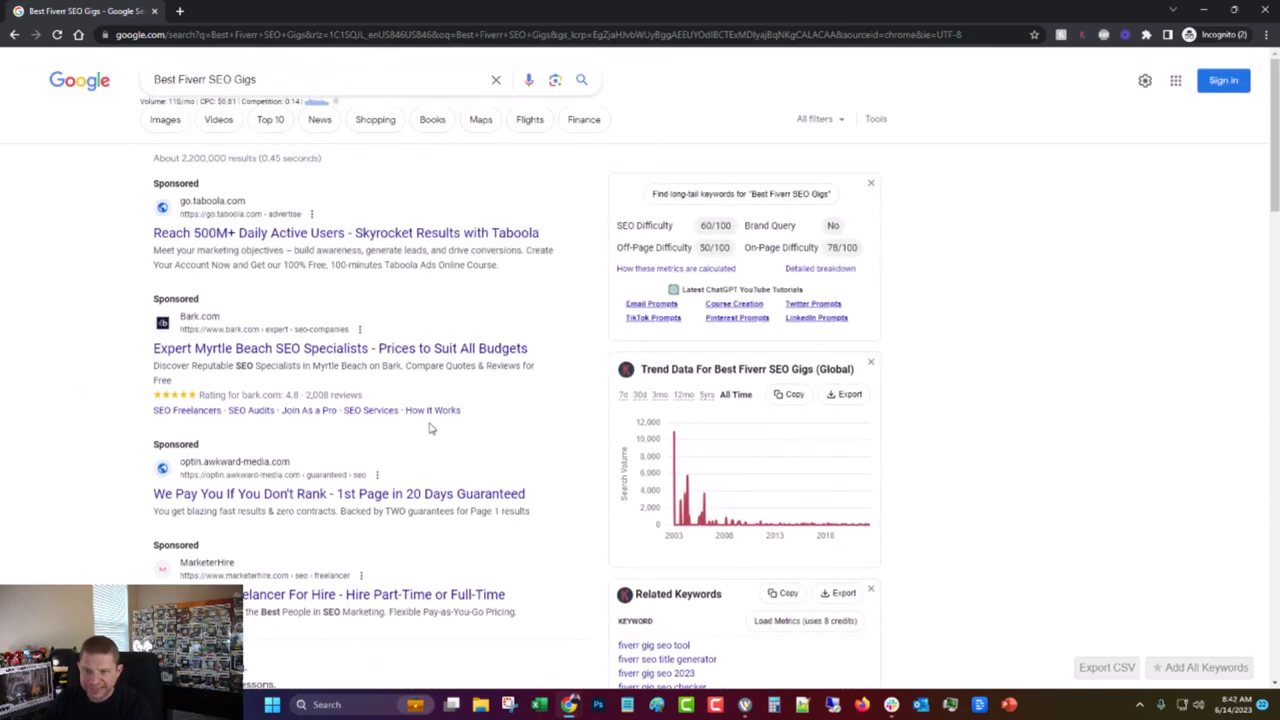
Return to the Best Fiverr SEO Gigs article, dismiss the newsletter popup and copy the page's URL.
{"action": "left_click", "coordinate": [152, 11]}
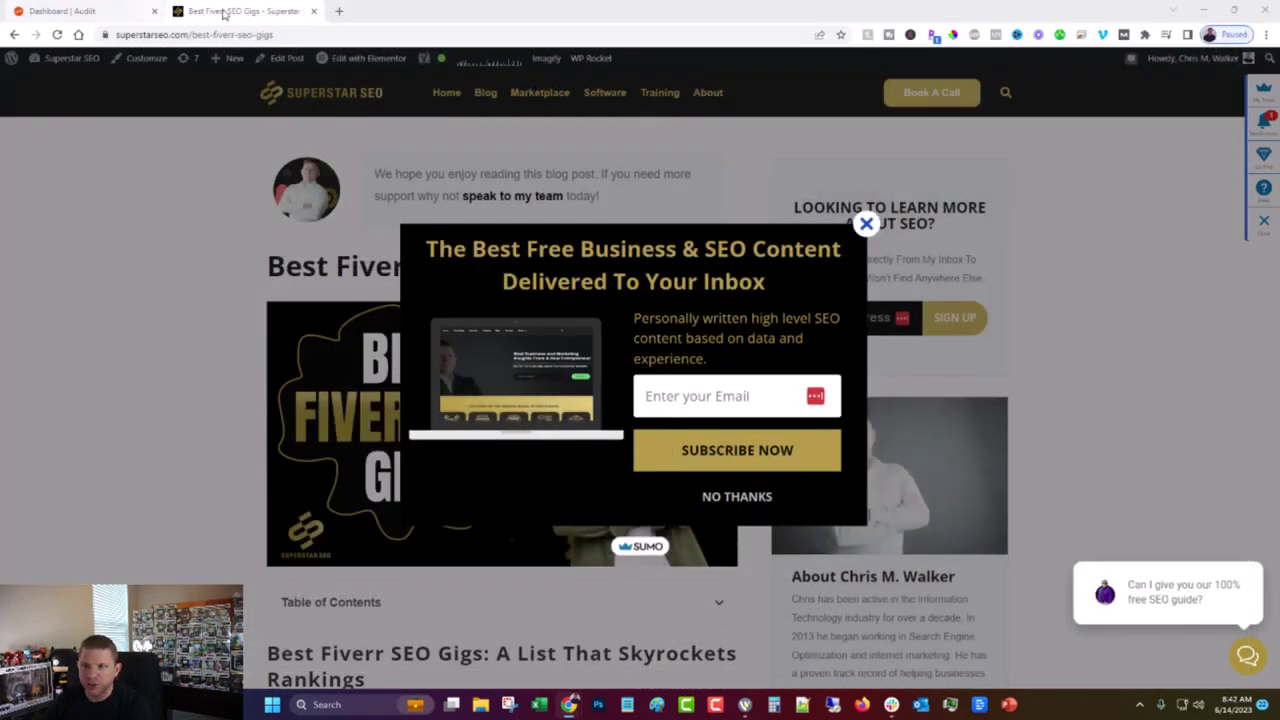
{"action": "left_click", "coordinate": [866, 224]}
{"action": "left_click", "coordinate": [203, 34]}
{"action": "key", "text": "ctrl+c"}
{"action": "right_click", "coordinate": [203, 35]}
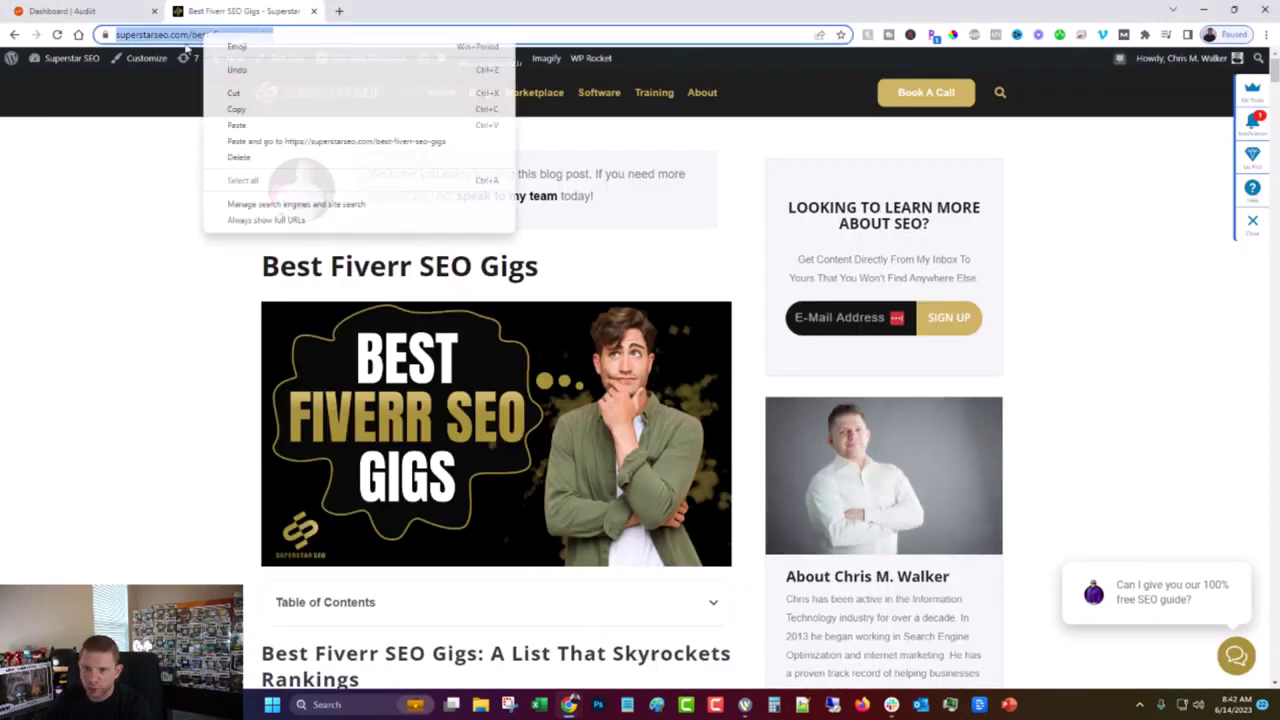
{"action": "left_click", "coordinate": [247, 110]}
{"action": "left_click", "coordinate": [70, 11]}
{"action": "right_click", "coordinate": [565, 325]}
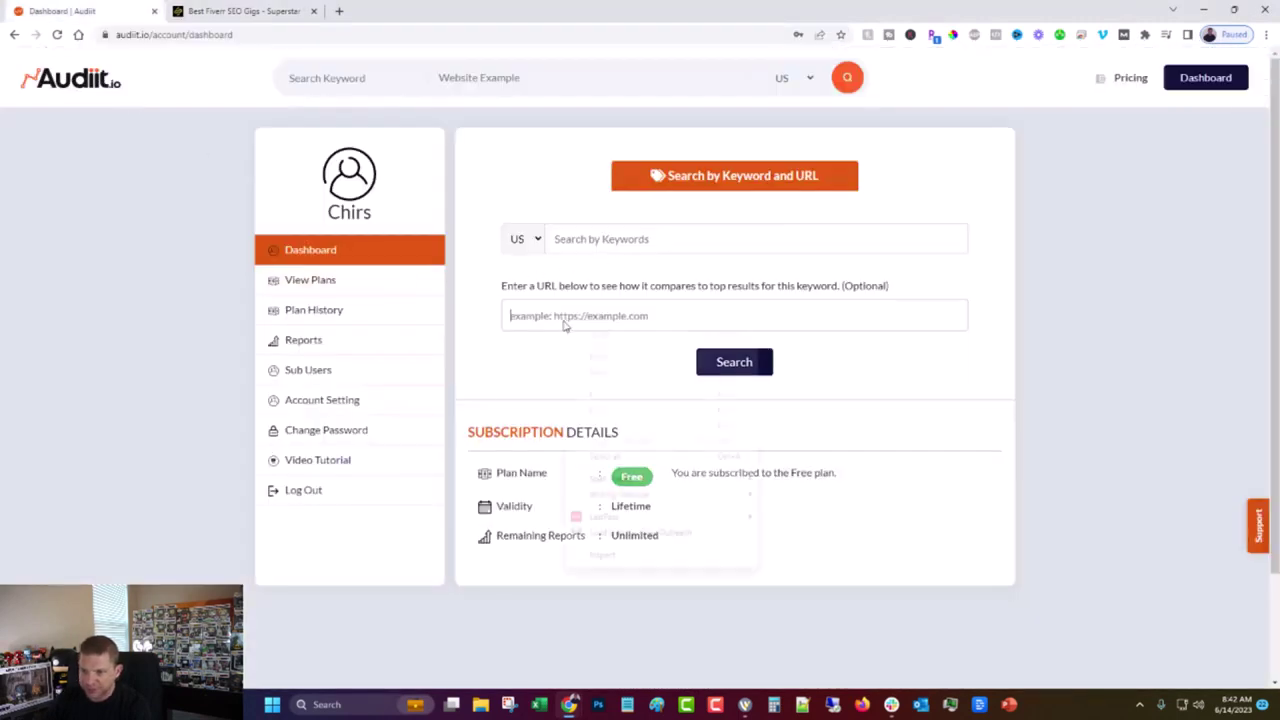
{"action": "left_click", "coordinate": [606, 428]}
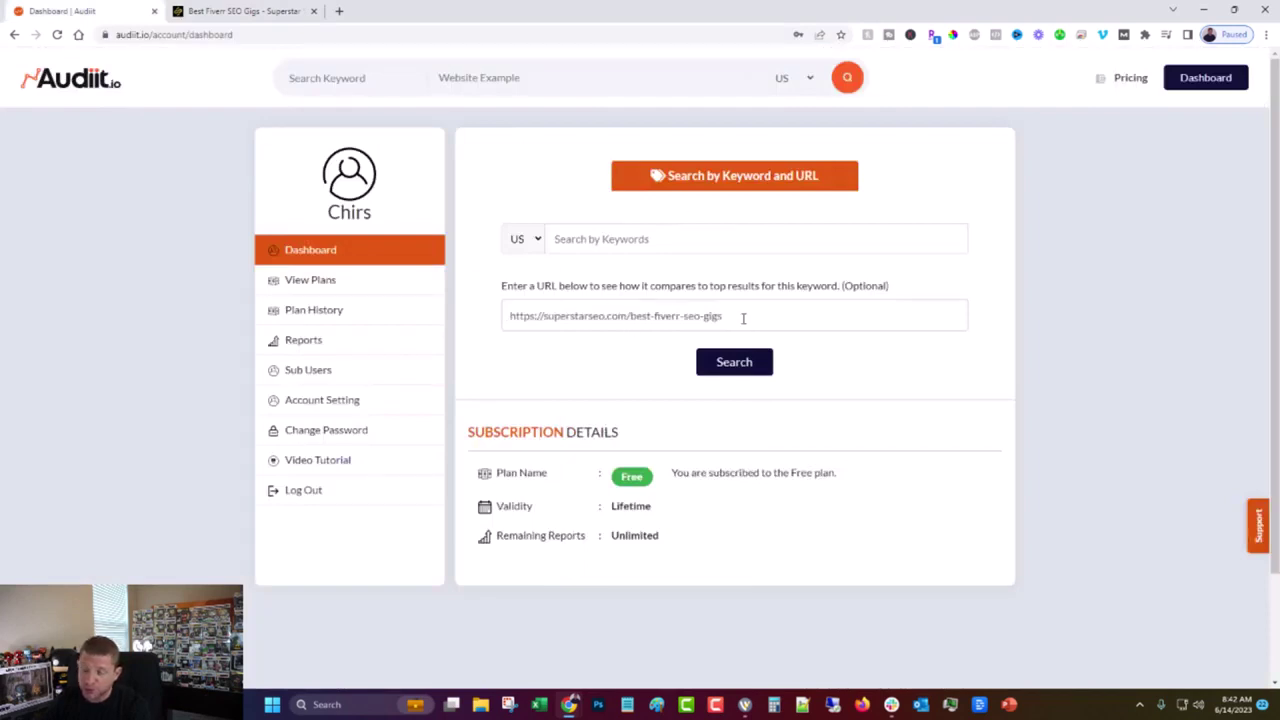
{"action": "left_click", "coordinate": [599, 368]}
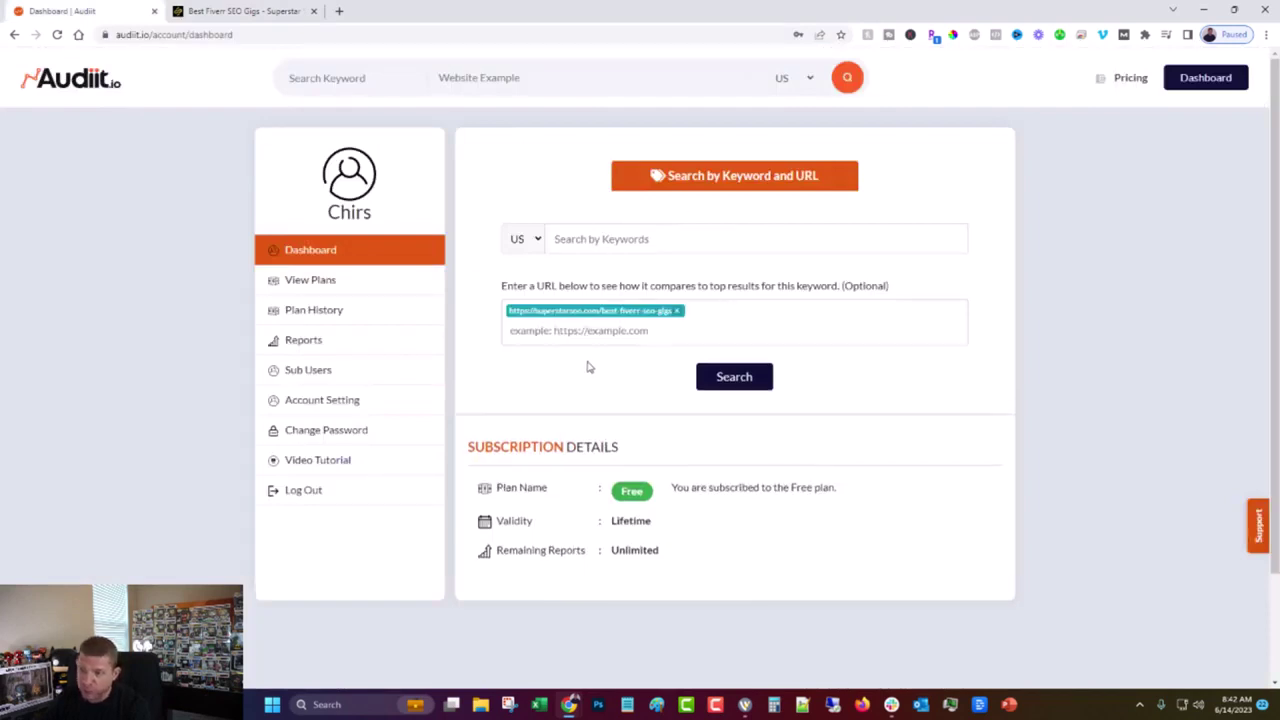
Copy the article's heading "Best Fiverr SEO Gigs" into Audiit as the search keyword and run the US search.
{"action": "left_click", "coordinate": [279, 18]}
{"action": "left_click_drag", "start_coordinate": [262, 266], "coordinate": [544, 277]}
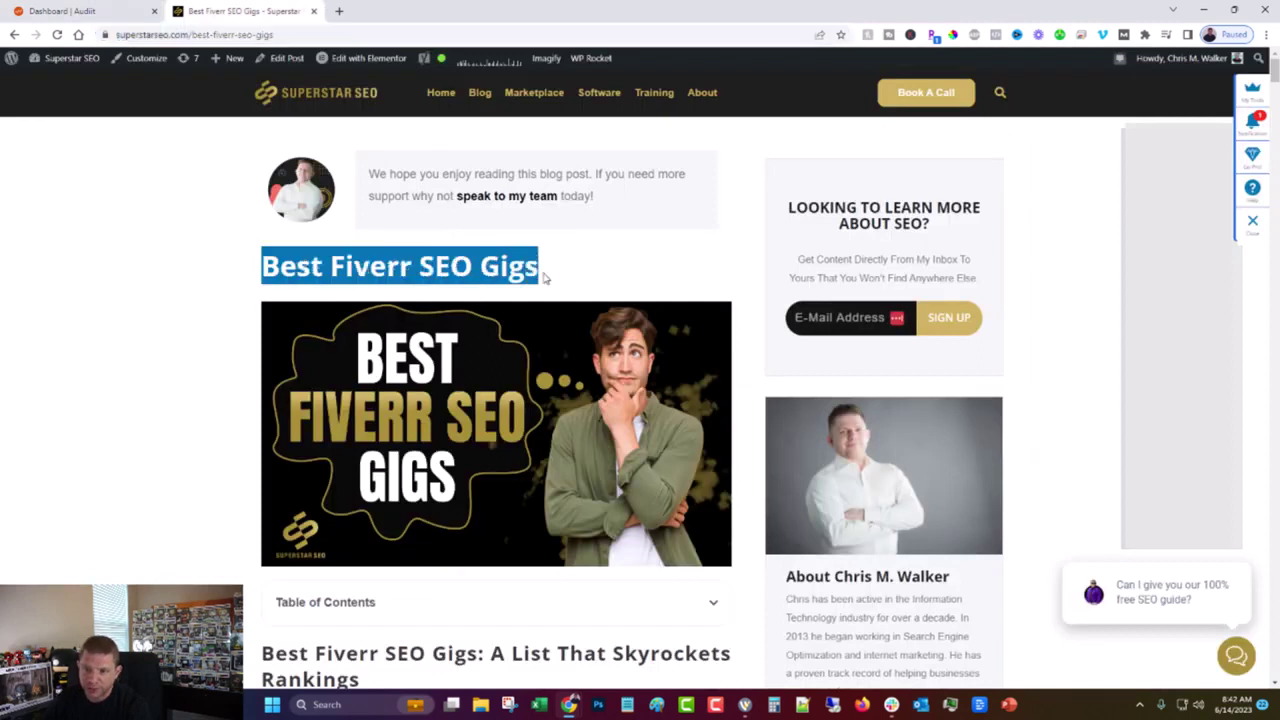
{"action": "right_click", "coordinate": [470, 271]}
{"action": "left_click", "coordinate": [510, 280]}
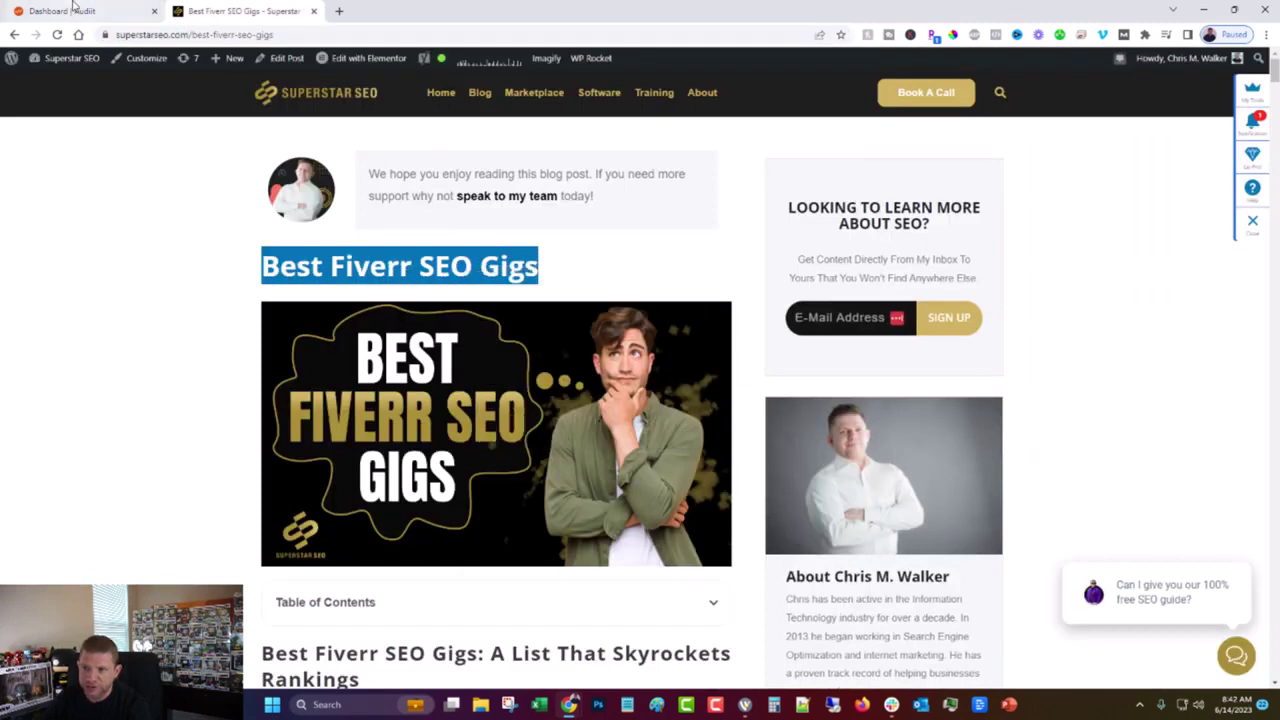
{"action": "key", "text": "ctrl+shift+Tab"}
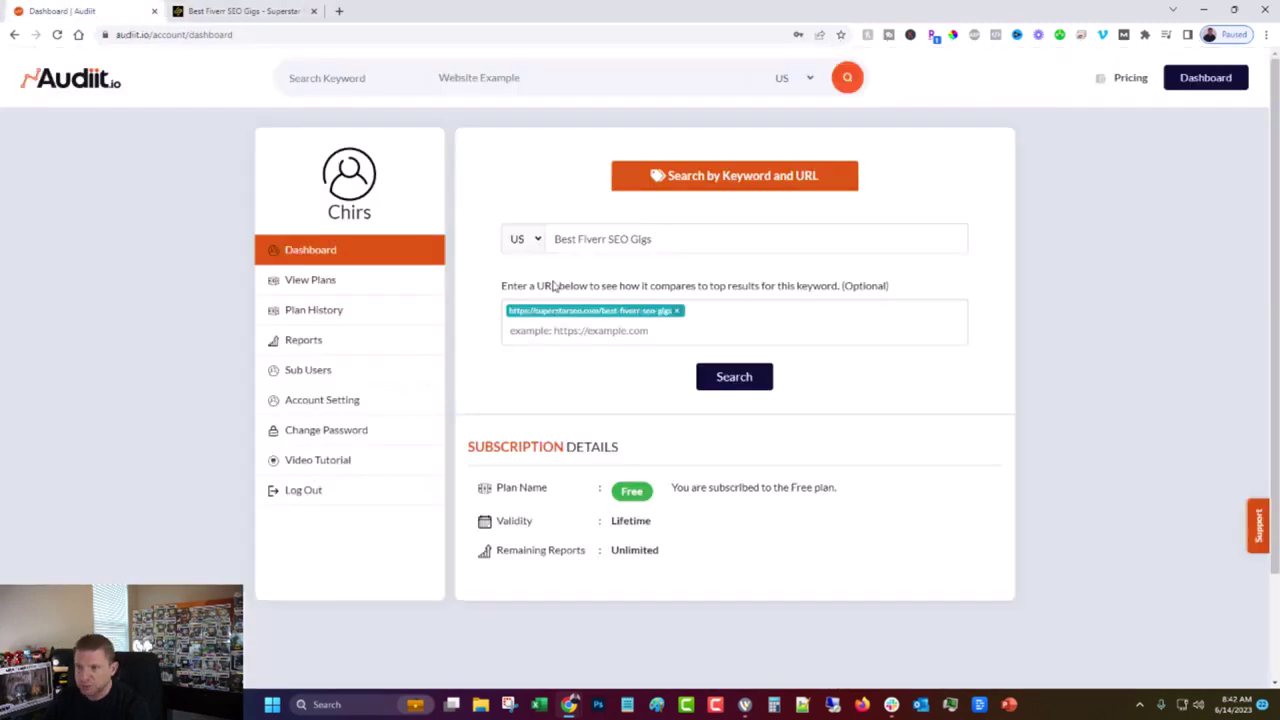
{"action": "left_click", "coordinate": [735, 378]}
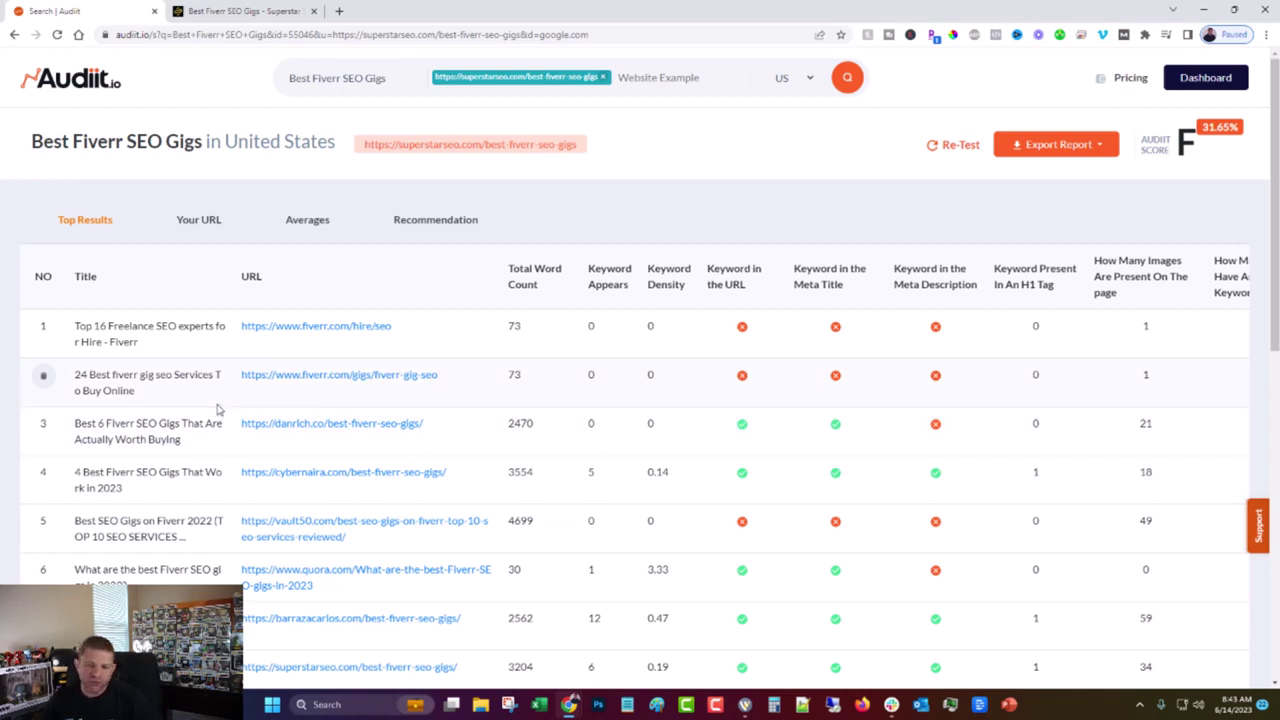
Review the top-ranking pages for the keyword and remove the Quora page from the results list.
{"action": "scroll", "coordinate": [218, 408], "scroll_direction": "down", "scroll_amount": 1}
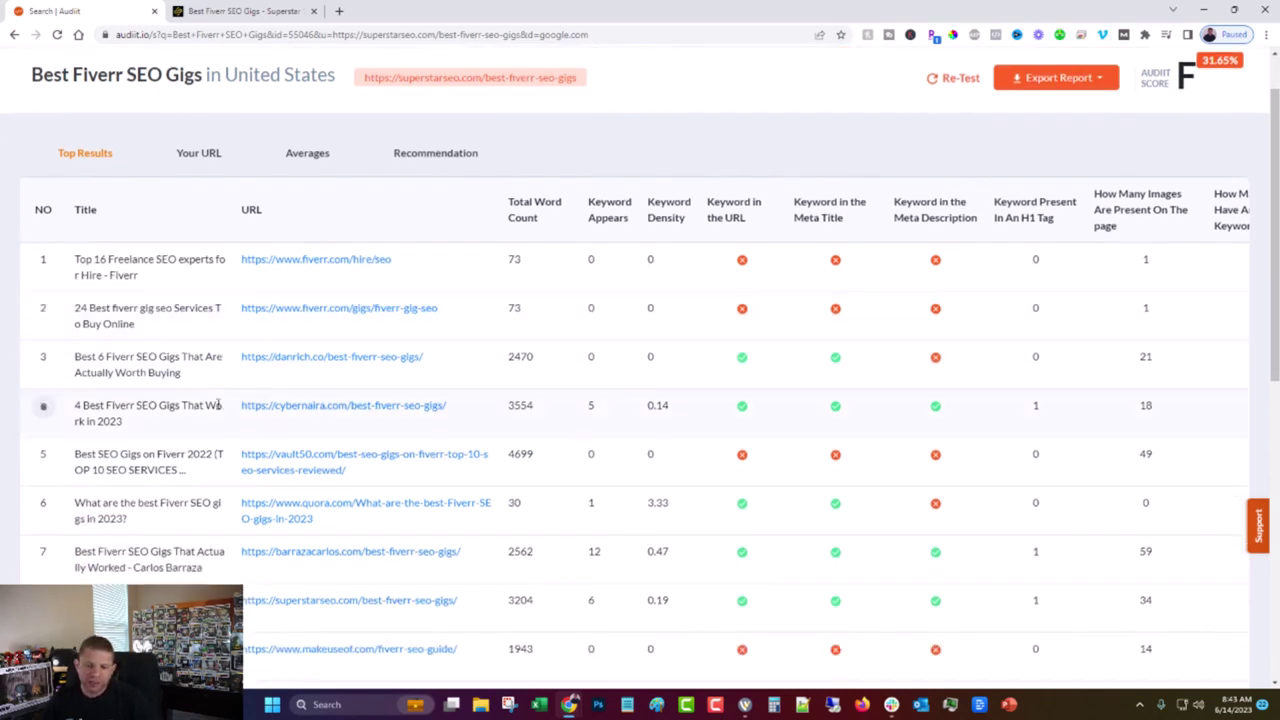
{"action": "scroll", "coordinate": [218, 405], "scroll_direction": "down", "scroll_amount": 2}
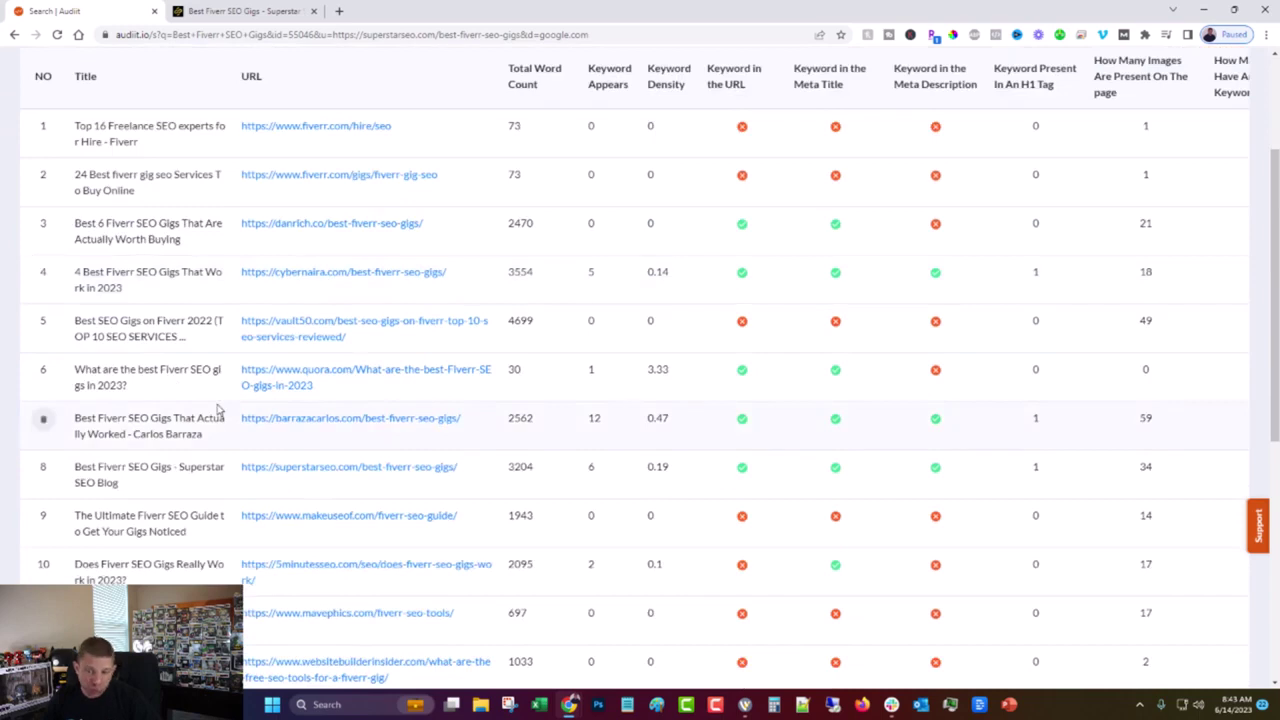
{"action": "scroll", "coordinate": [218, 408], "scroll_direction": "down", "scroll_amount": 2}
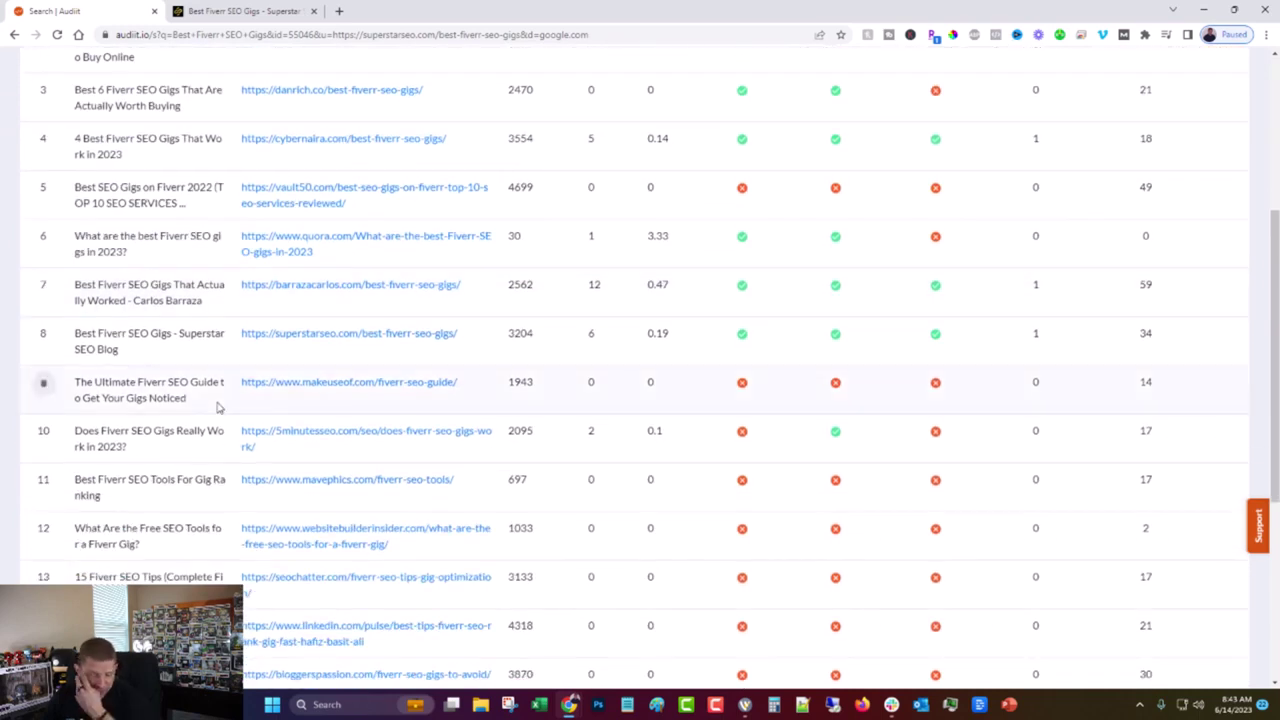
{"action": "scroll", "coordinate": [218, 407], "scroll_direction": "down", "scroll_amount": 1}
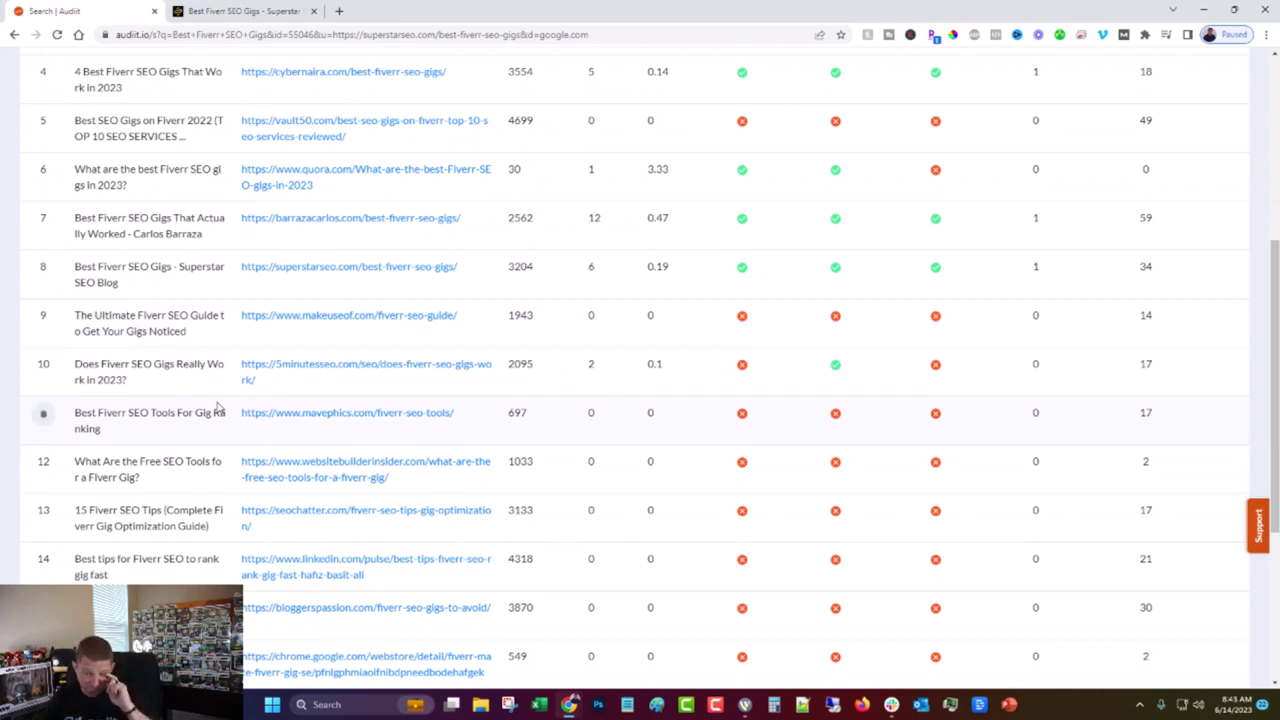
{"action": "scroll", "coordinate": [218, 407], "scroll_direction": "down", "scroll_amount": 4}
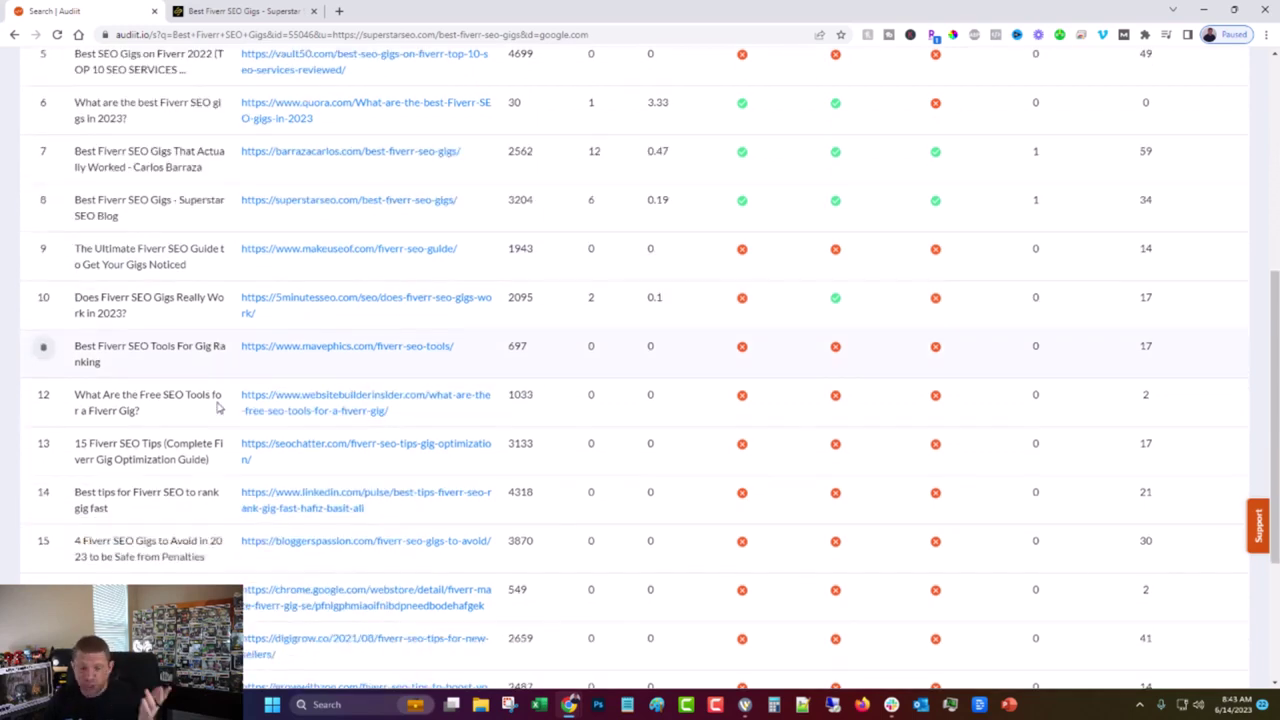
{"action": "scroll", "coordinate": [218, 400], "scroll_direction": "down", "scroll_amount": 2}
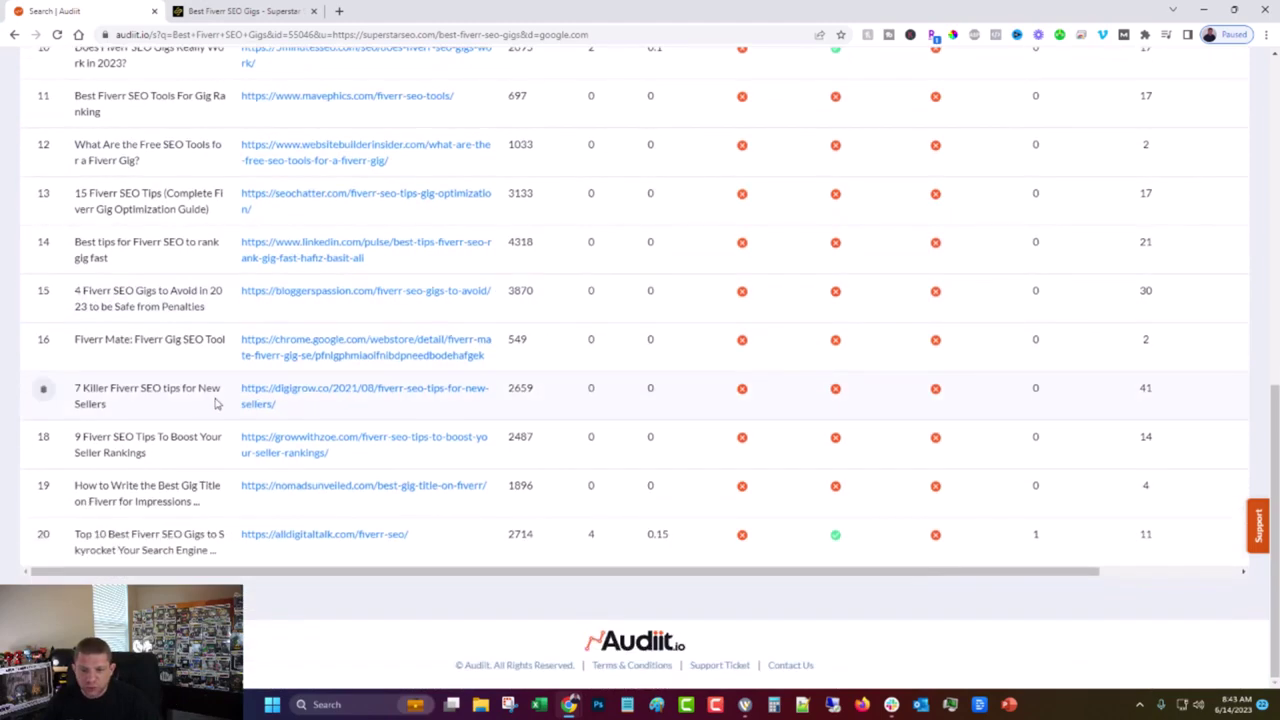
{"action": "scroll", "coordinate": [137, 425], "scroll_direction": "up", "scroll_amount": 5}
{"action": "scroll", "coordinate": [138, 421], "scroll_direction": "up", "scroll_amount": 4}
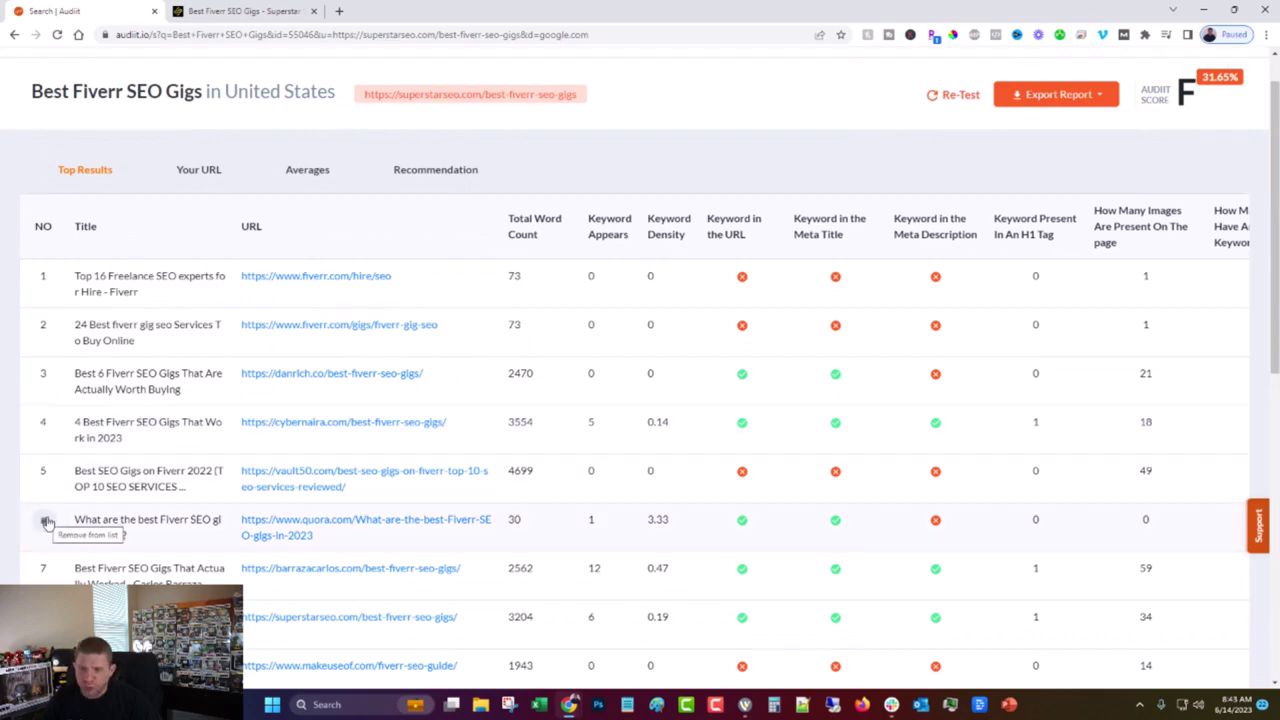
{"action": "left_click", "coordinate": [47, 521]}
{"action": "left_click", "coordinate": [660, 446]}
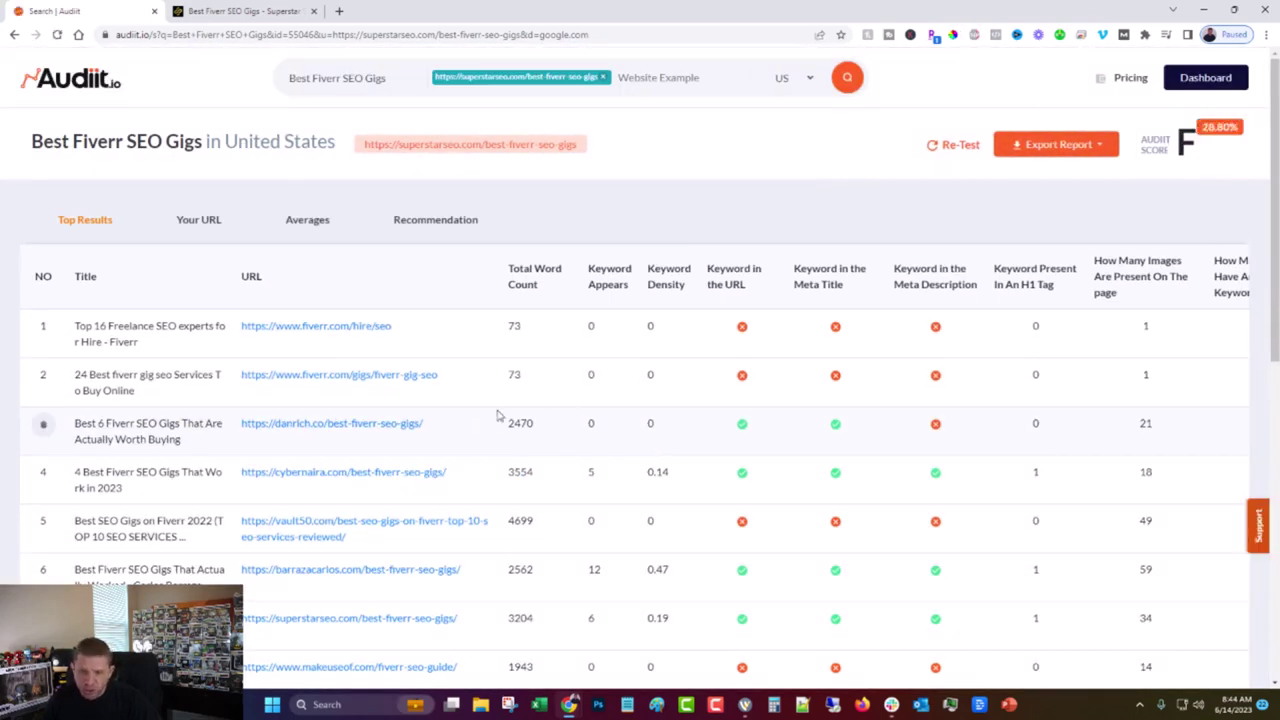
Remove the Chrome Web Store page "Fiverr Mate: Fiverr Gig SEO Tool" from the top results list.
{"action": "scroll", "coordinate": [481, 423], "scroll_direction": "down", "scroll_amount": 1}
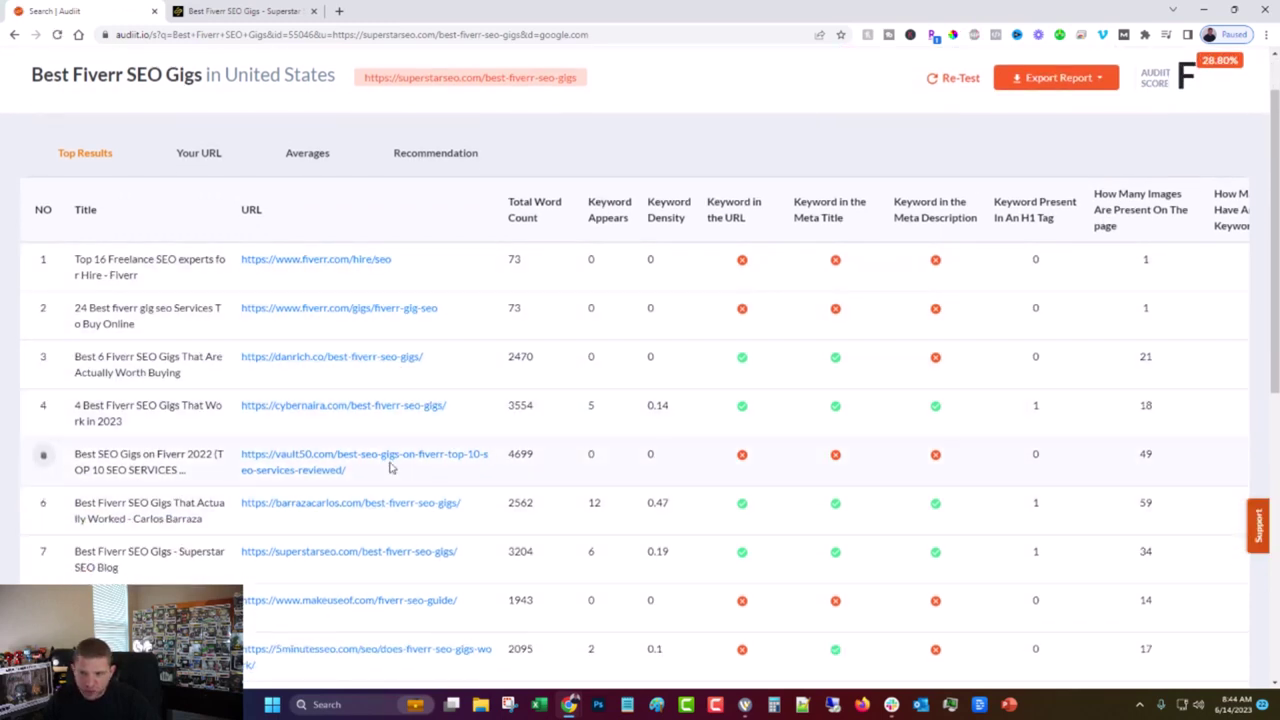
{"action": "scroll", "coordinate": [391, 462], "scroll_direction": "down", "scroll_amount": 1}
{"action": "scroll", "coordinate": [335, 460], "scroll_direction": "down", "scroll_amount": 1}
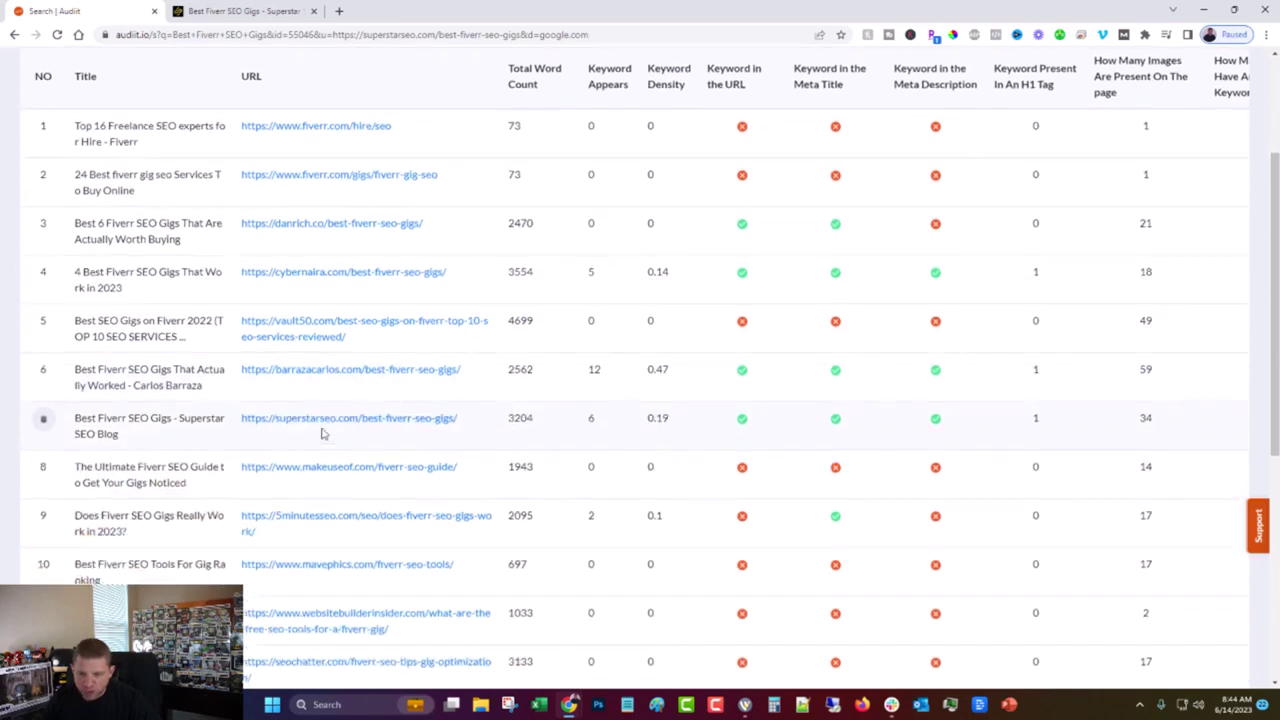
{"action": "scroll", "coordinate": [335, 442], "scroll_direction": "down", "scroll_amount": 1}
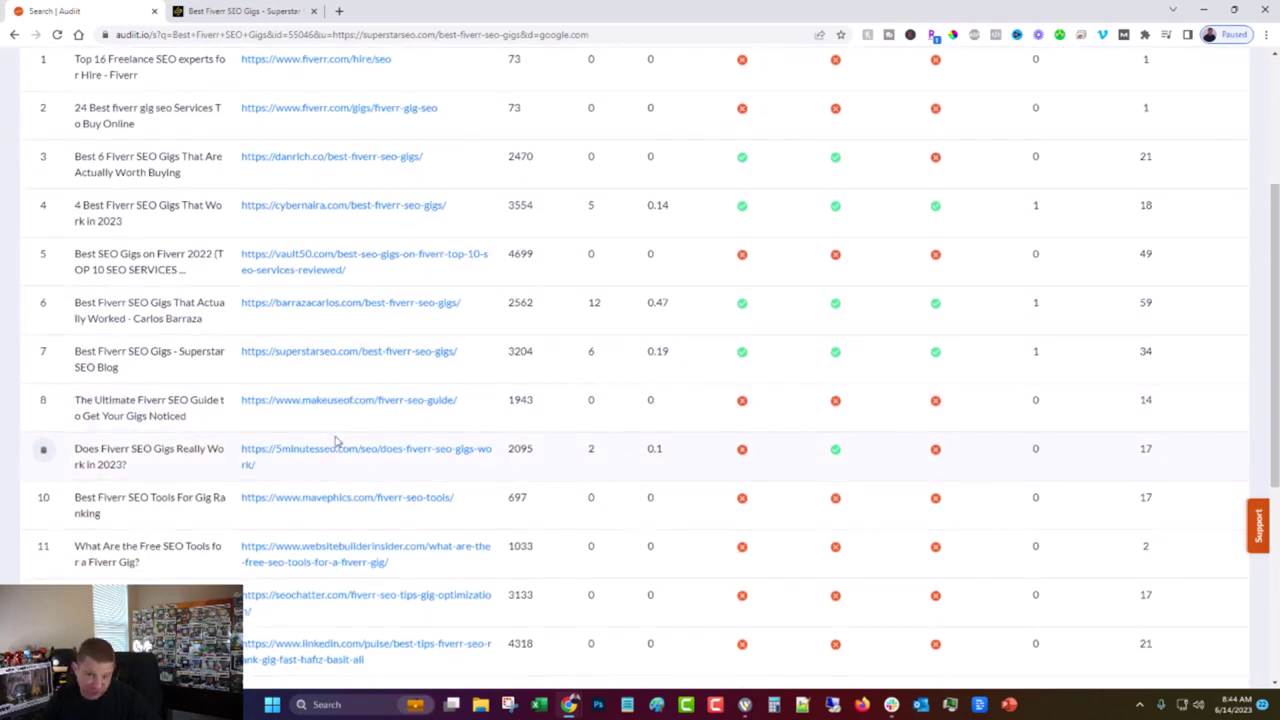
{"action": "scroll", "coordinate": [314, 423], "scroll_direction": "down", "scroll_amount": 1}
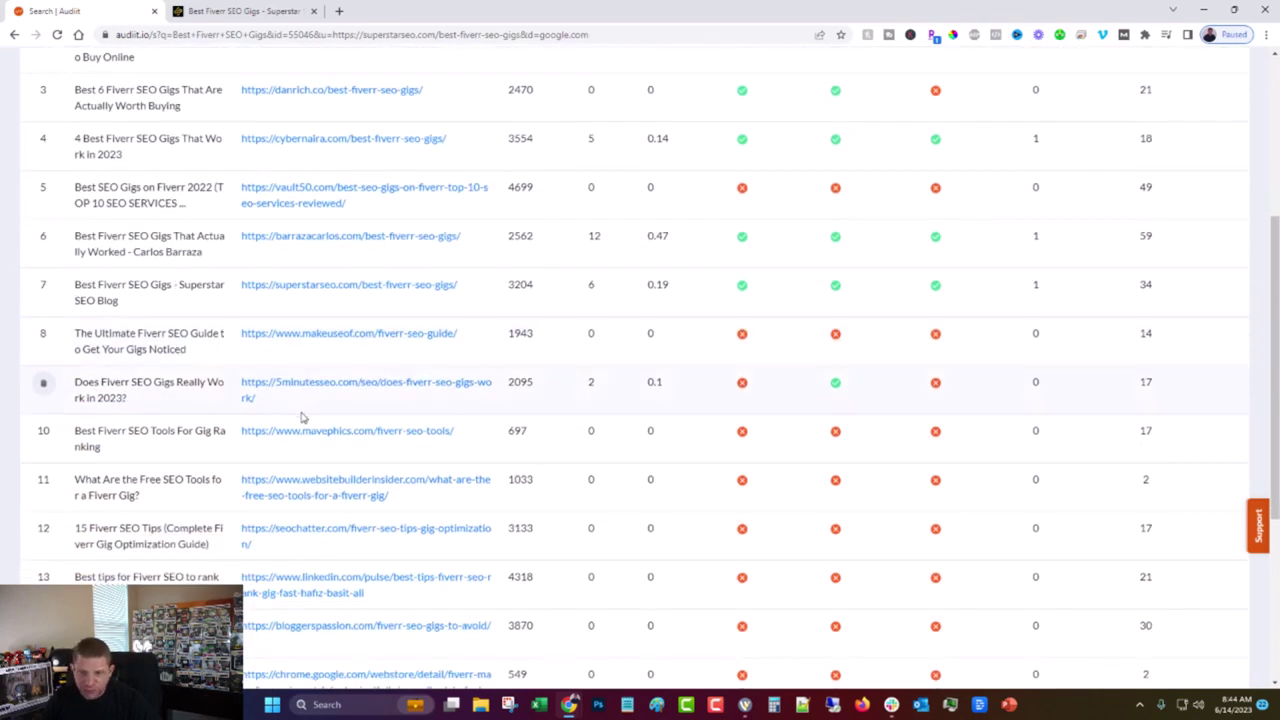
{"action": "scroll", "coordinate": [326, 451], "scroll_direction": "down", "scroll_amount": 1}
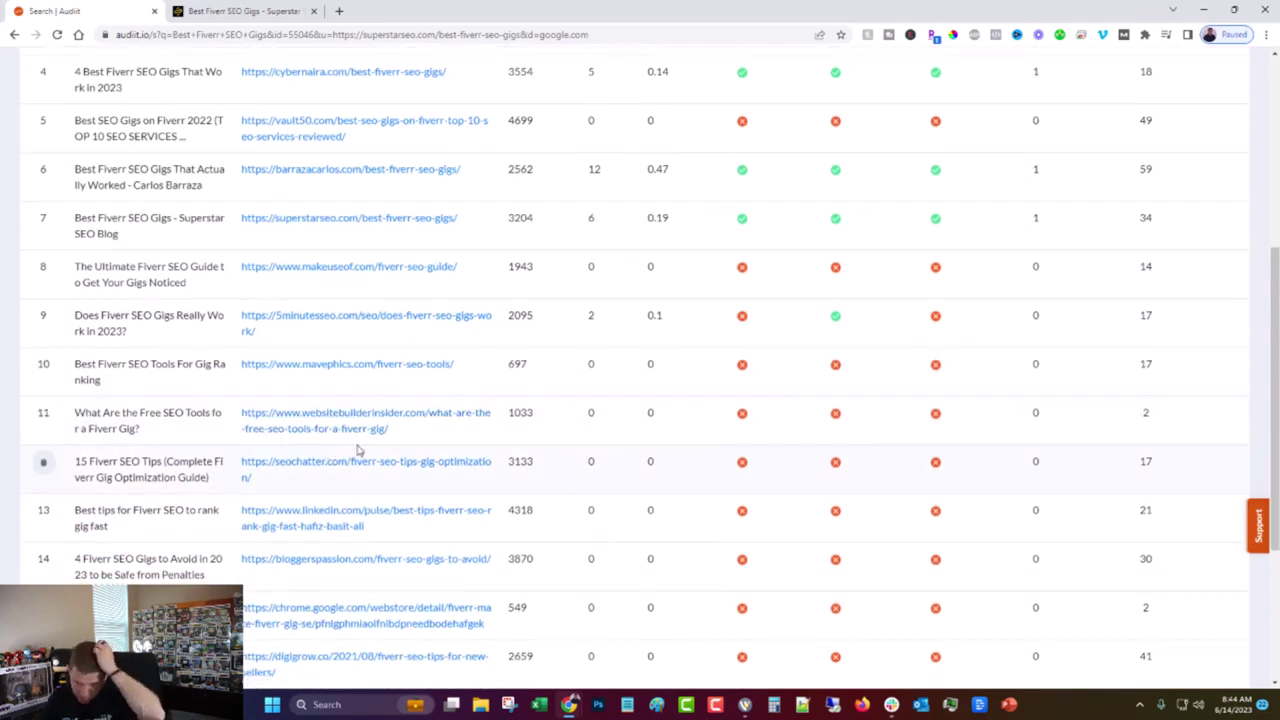
{"action": "scroll", "coordinate": [443, 440], "scroll_direction": "down", "scroll_amount": 2}
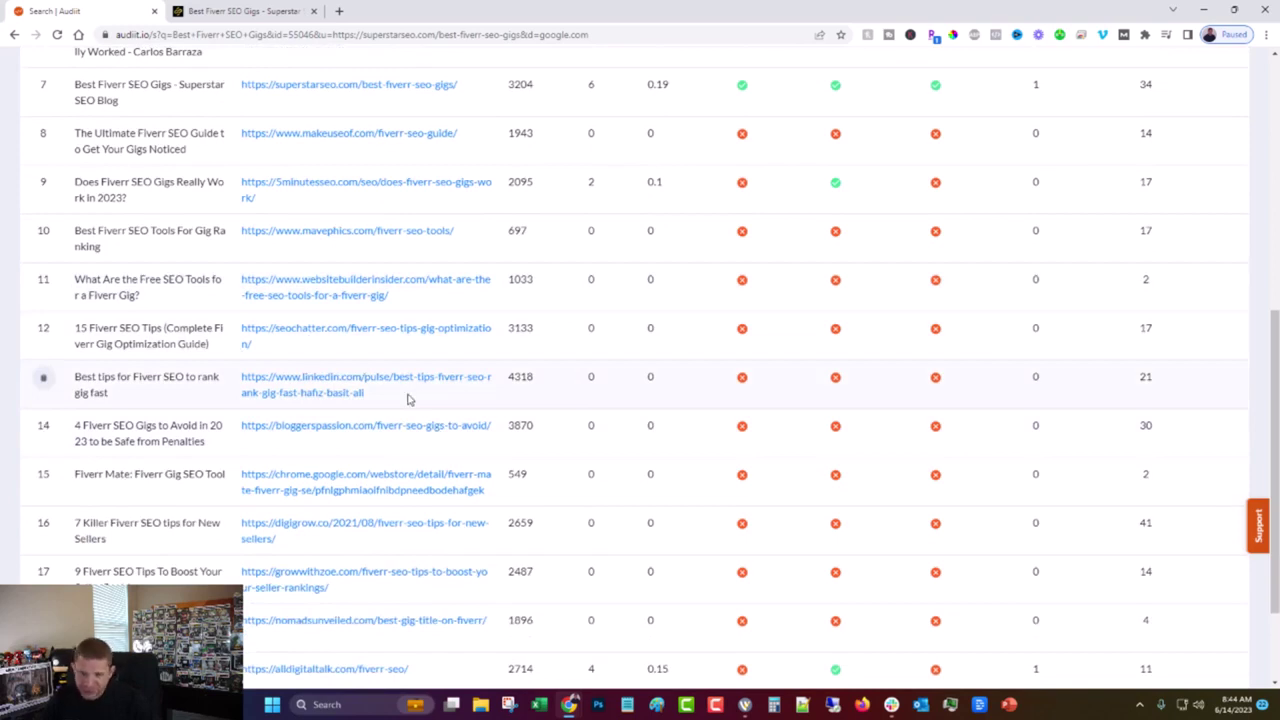
{"action": "scroll", "coordinate": [406, 396], "scroll_direction": "down", "scroll_amount": 1}
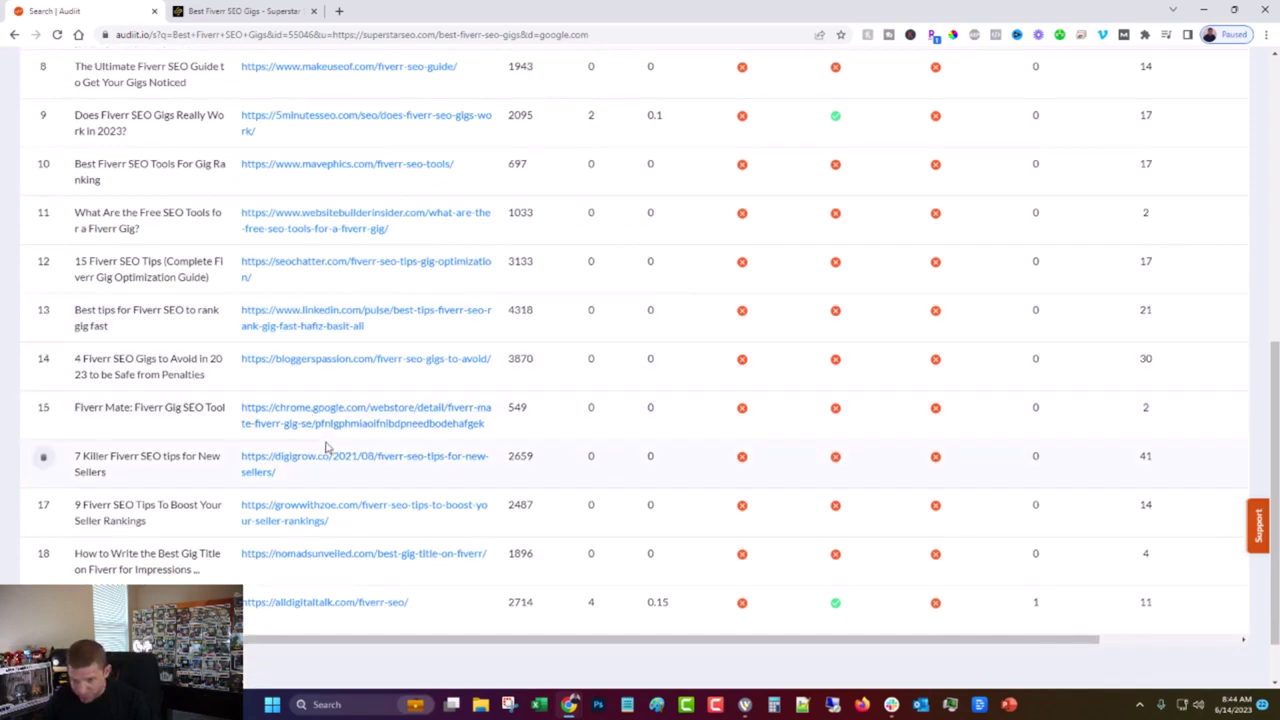
{"action": "left_click", "coordinate": [45, 412]}
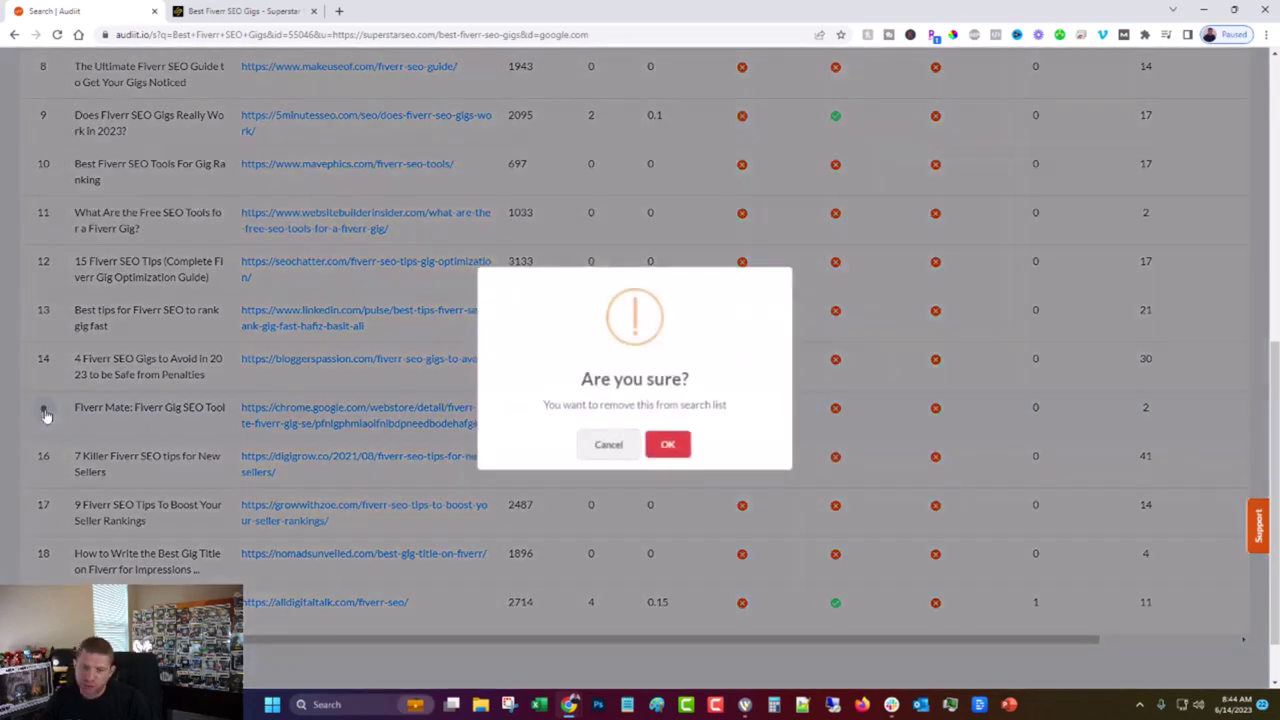
{"action": "left_click", "coordinate": [669, 452]}
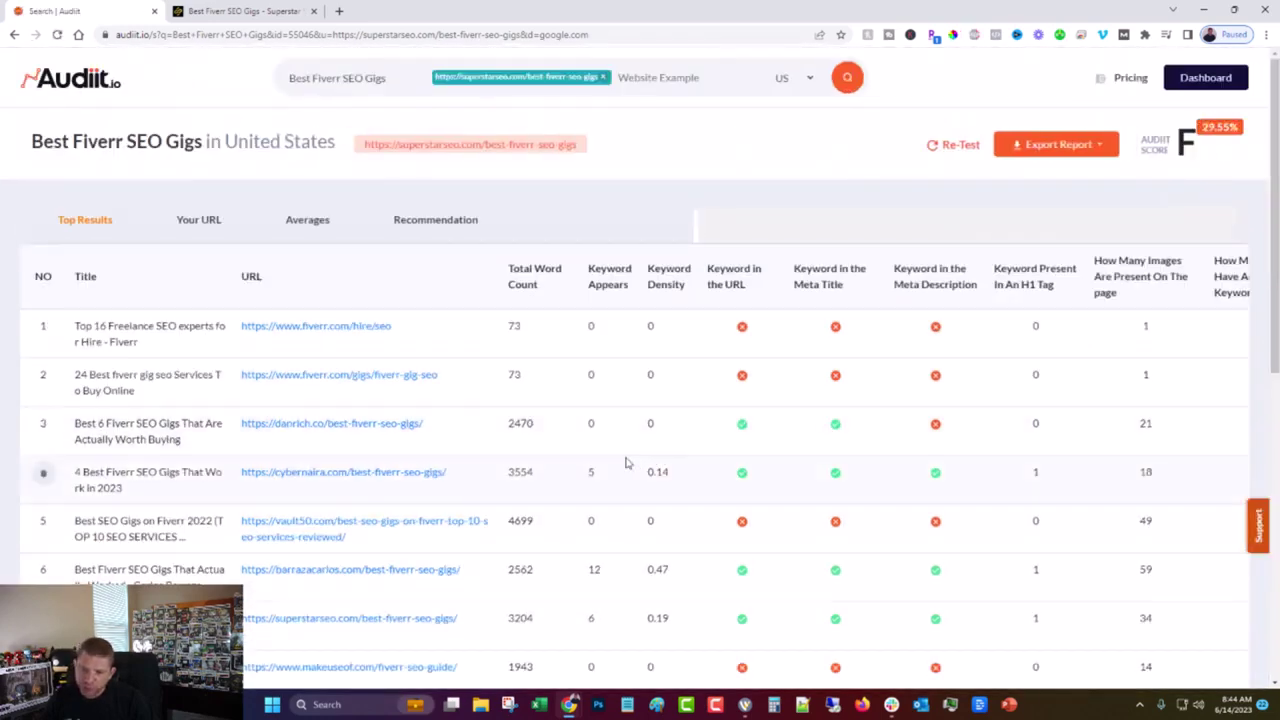
Examine the remaining top results for pages unsuited to comparison, checking total word count and how often the keyword appears.
{"action": "scroll", "coordinate": [640, 460], "scroll_direction": "down", "scroll_amount": 6}
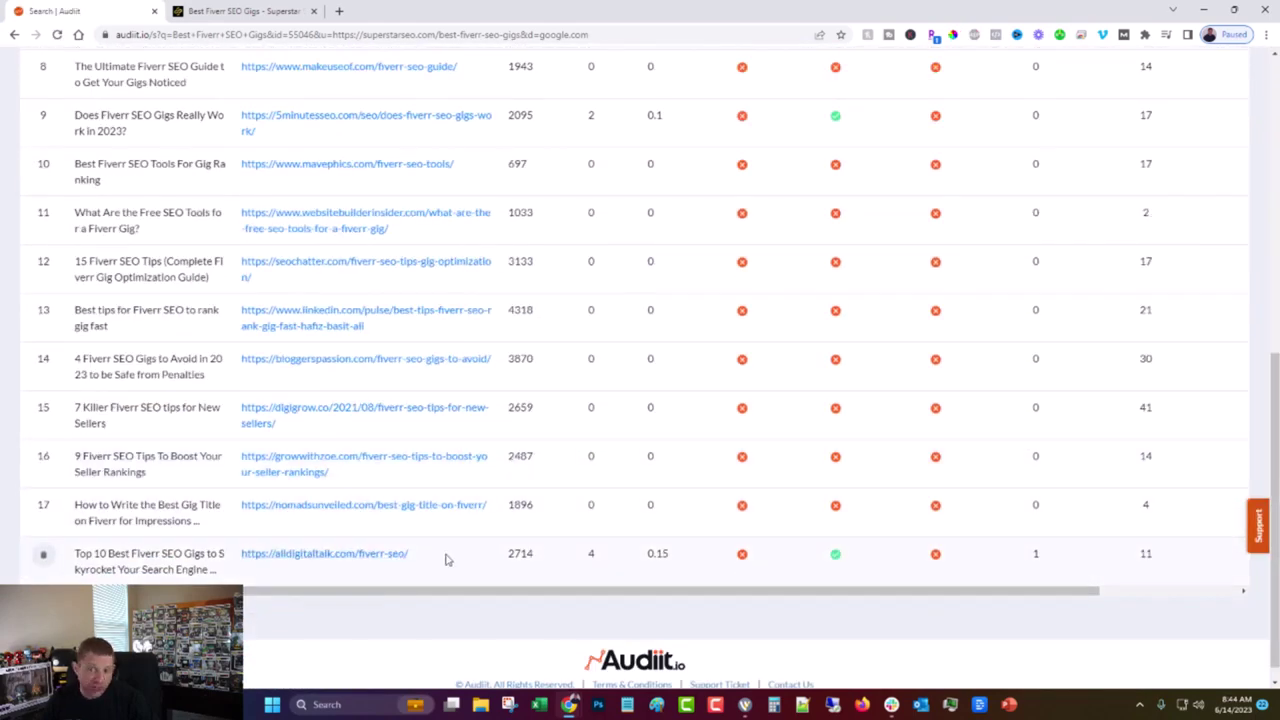
{"action": "scroll", "coordinate": [426, 529], "scroll_direction": "up", "scroll_amount": 4}
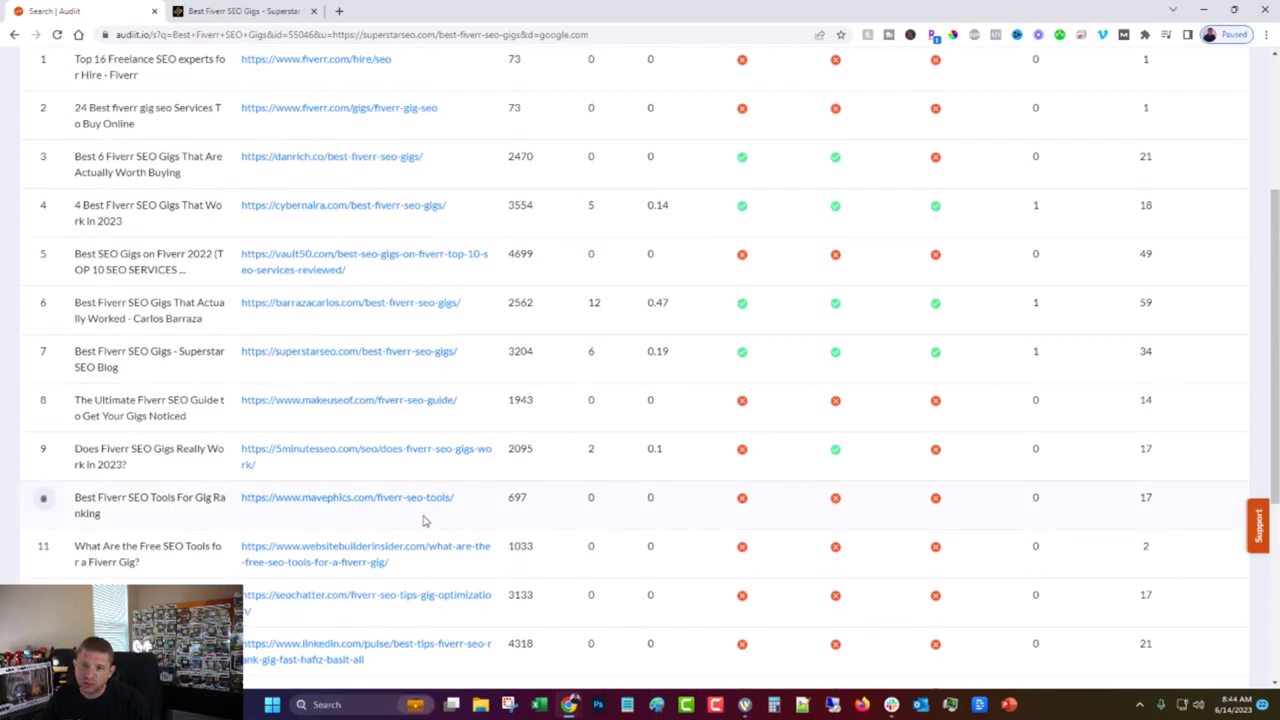
{"action": "scroll", "coordinate": [422, 512], "scroll_direction": "up", "scroll_amount": 1}
{"action": "scroll", "coordinate": [438, 507], "scroll_direction": "up", "scroll_amount": 2}
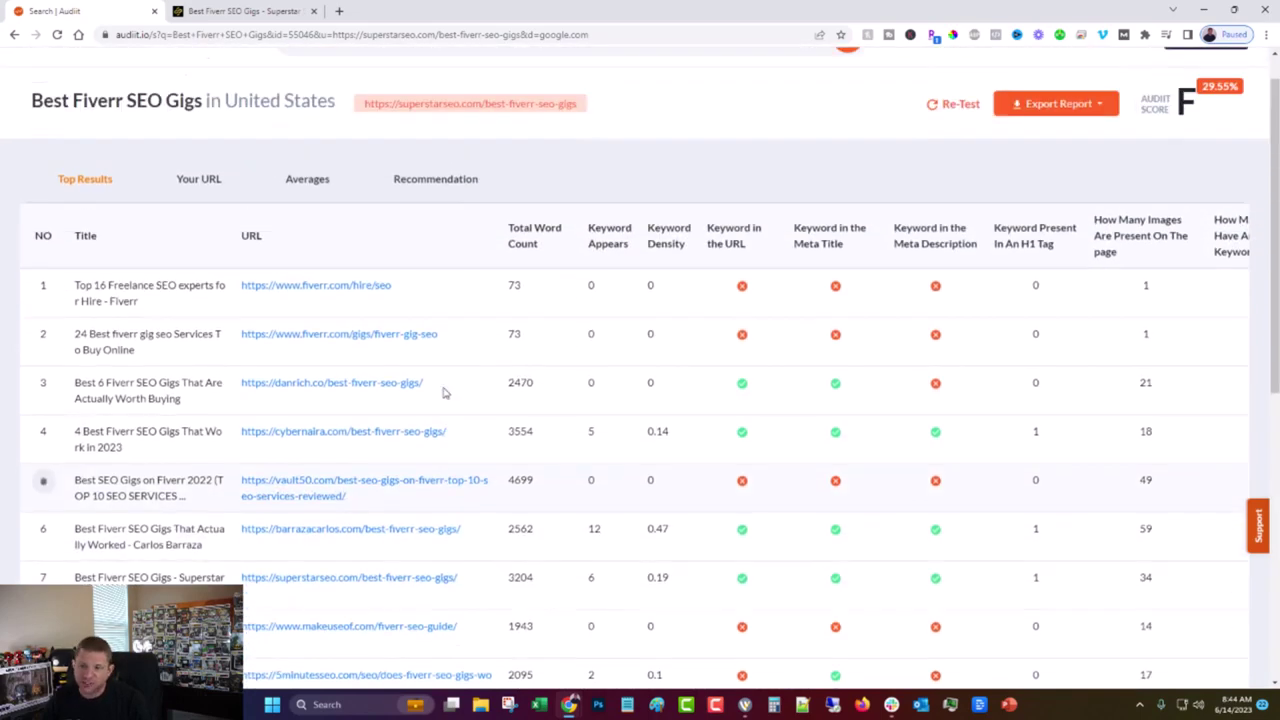
{"action": "scroll", "coordinate": [694, 391], "scroll_direction": "down", "scroll_amount": 6}
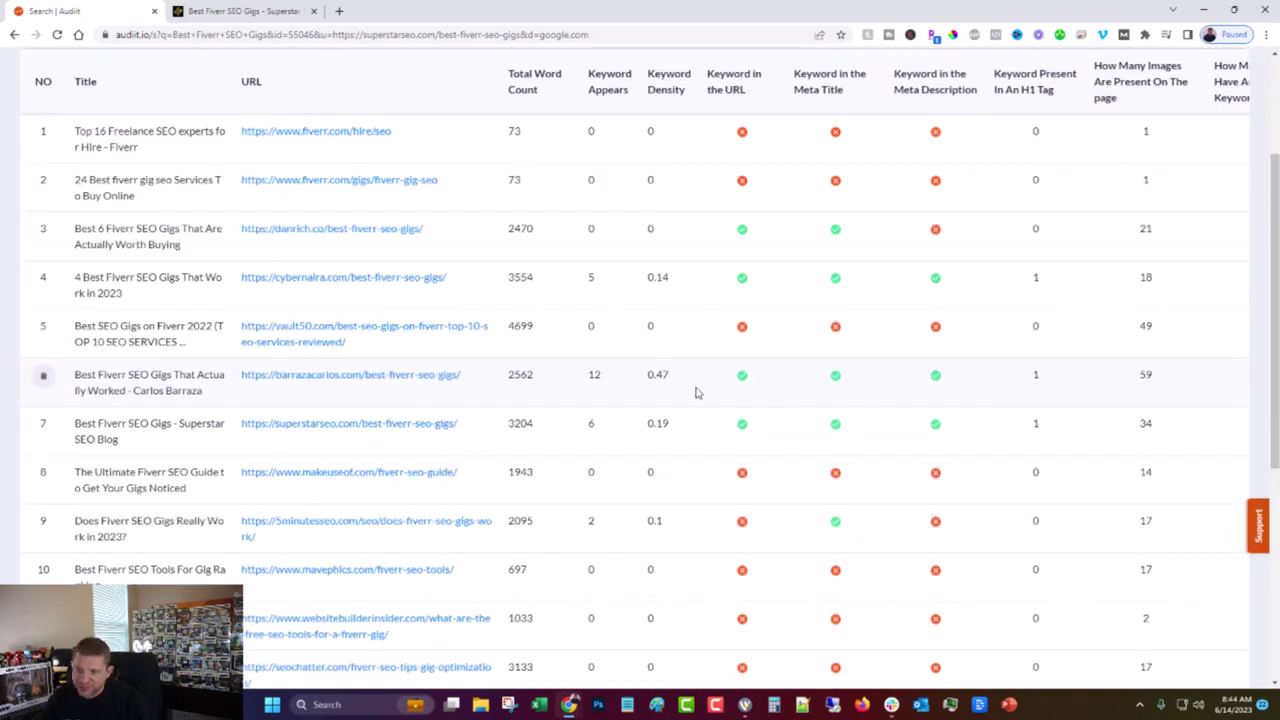
{"action": "scroll", "coordinate": [689, 400], "scroll_direction": "up", "scroll_amount": 4}
{"action": "scroll", "coordinate": [689, 400], "scroll_direction": "up", "scroll_amount": 3}
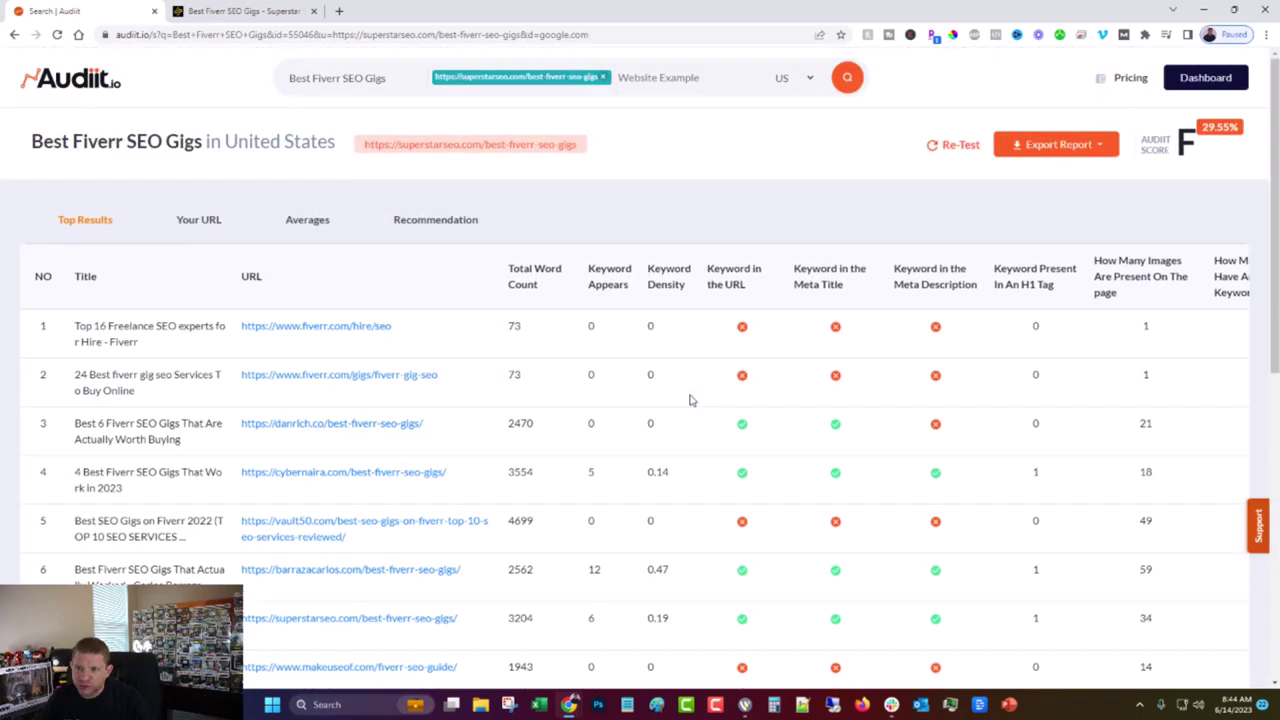
{"action": "left_click_drag", "start_coordinate": [508, 267], "coordinate": [553, 308]}
{"action": "left_click_drag", "start_coordinate": [590, 264], "coordinate": [632, 300]}
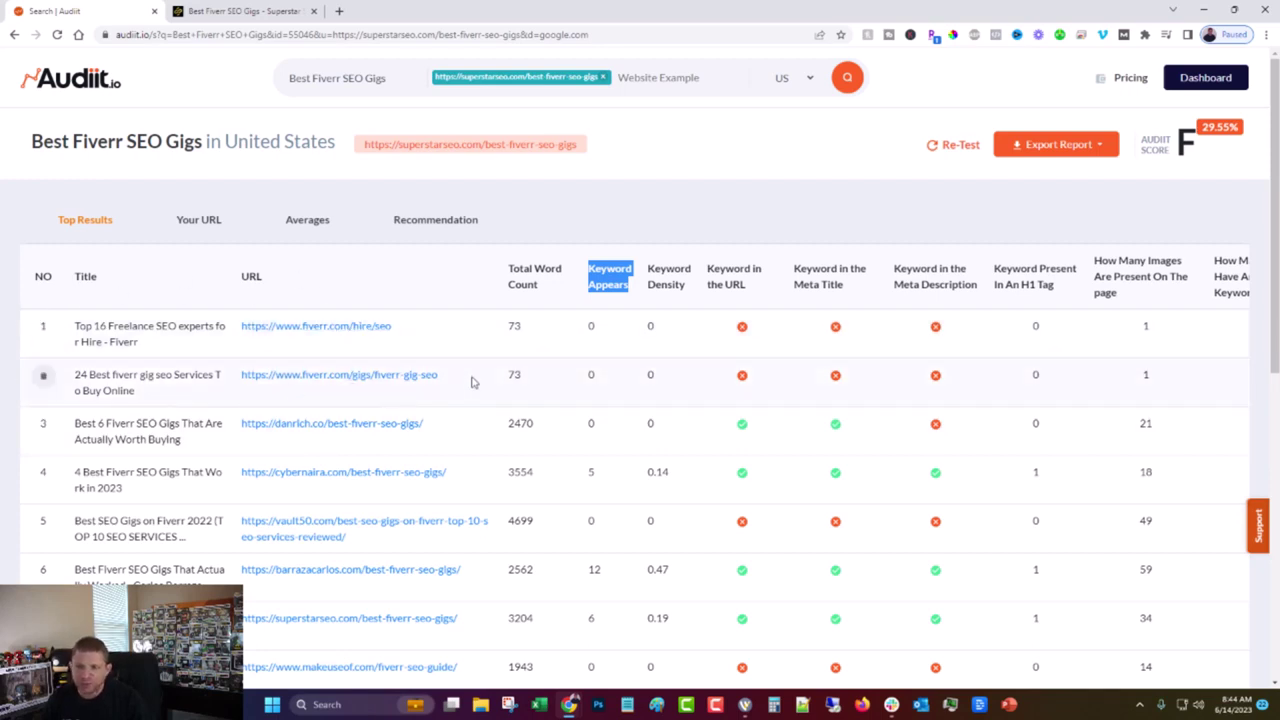
Remove the two fiverr.com pages, /gigs/fiverr-gig-seo and /hire/seo, from the top results list.
{"action": "left_click", "coordinate": [45, 378]}
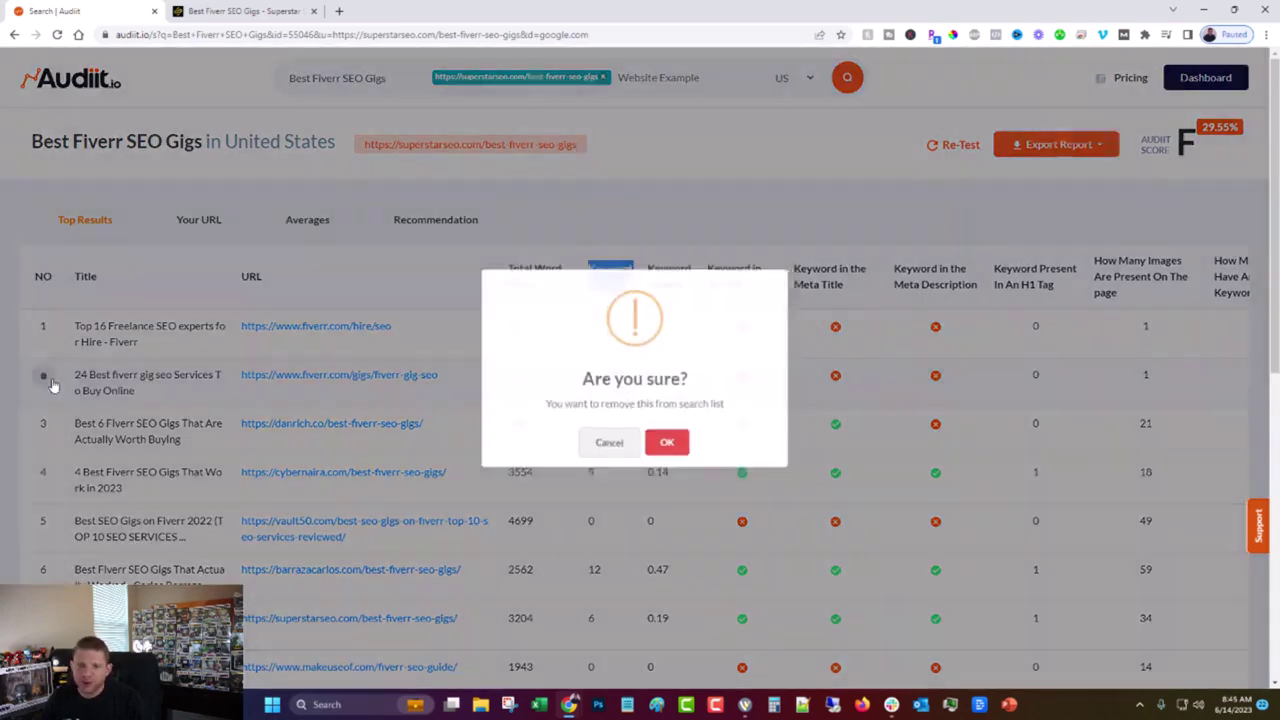
{"action": "left_click", "coordinate": [665, 446]}
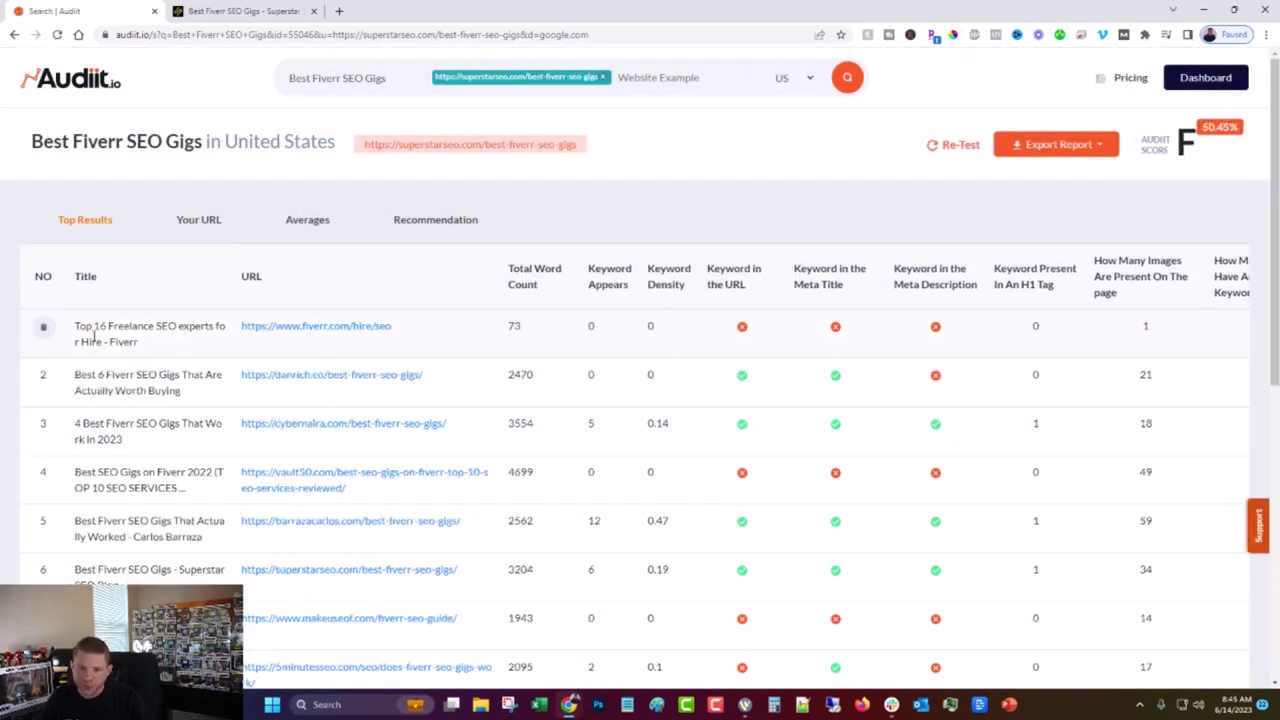
{"action": "left_click", "coordinate": [43, 333]}
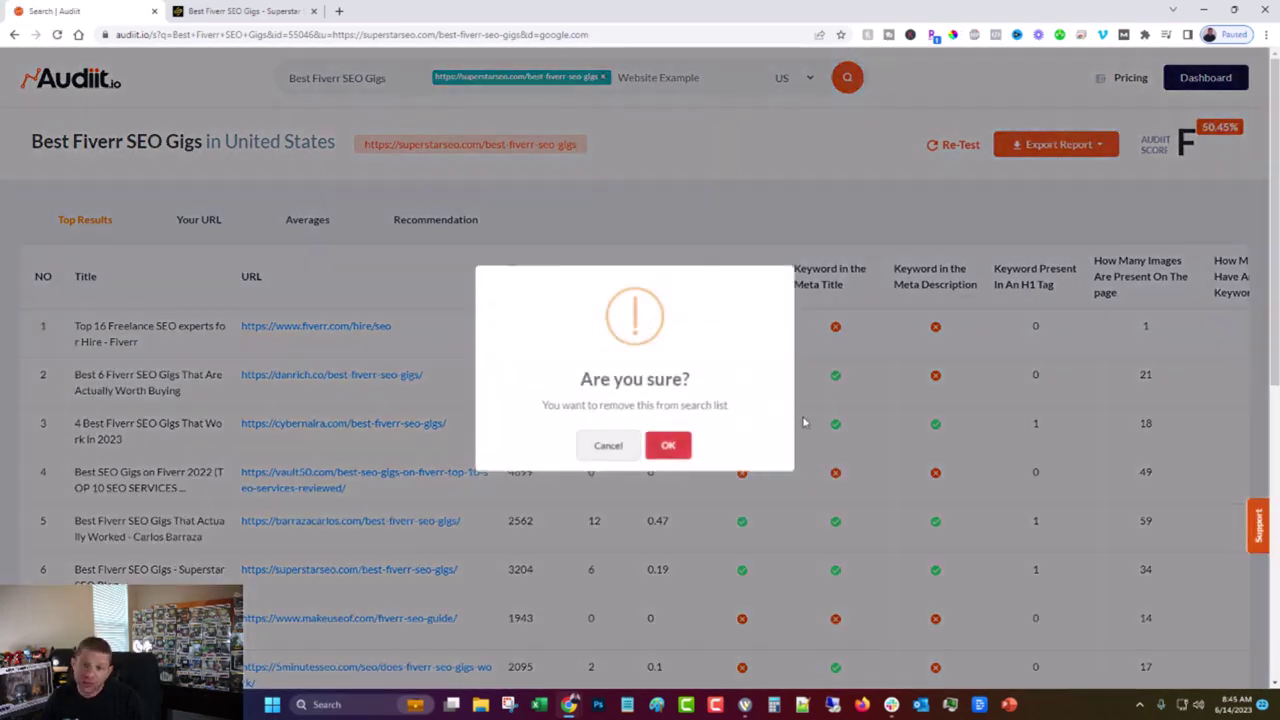
{"action": "left_click", "coordinate": [680, 448]}
Examine the remaining competitors' total word count, keyword appearances, keyword density and keyword presence in the URL and meta title.
{"action": "scroll", "coordinate": [662, 455], "scroll_direction": "down", "scroll_amount": 5}
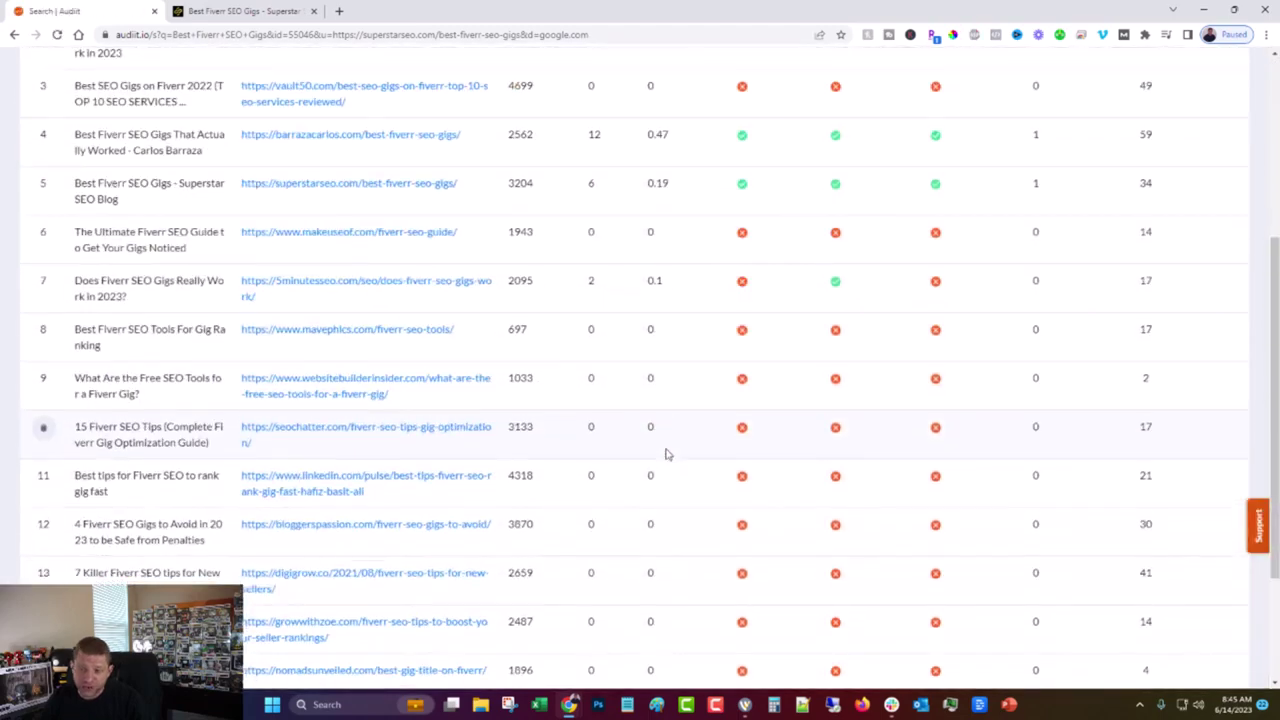
{"action": "scroll", "coordinate": [665, 470], "scroll_direction": "up", "scroll_amount": 6}
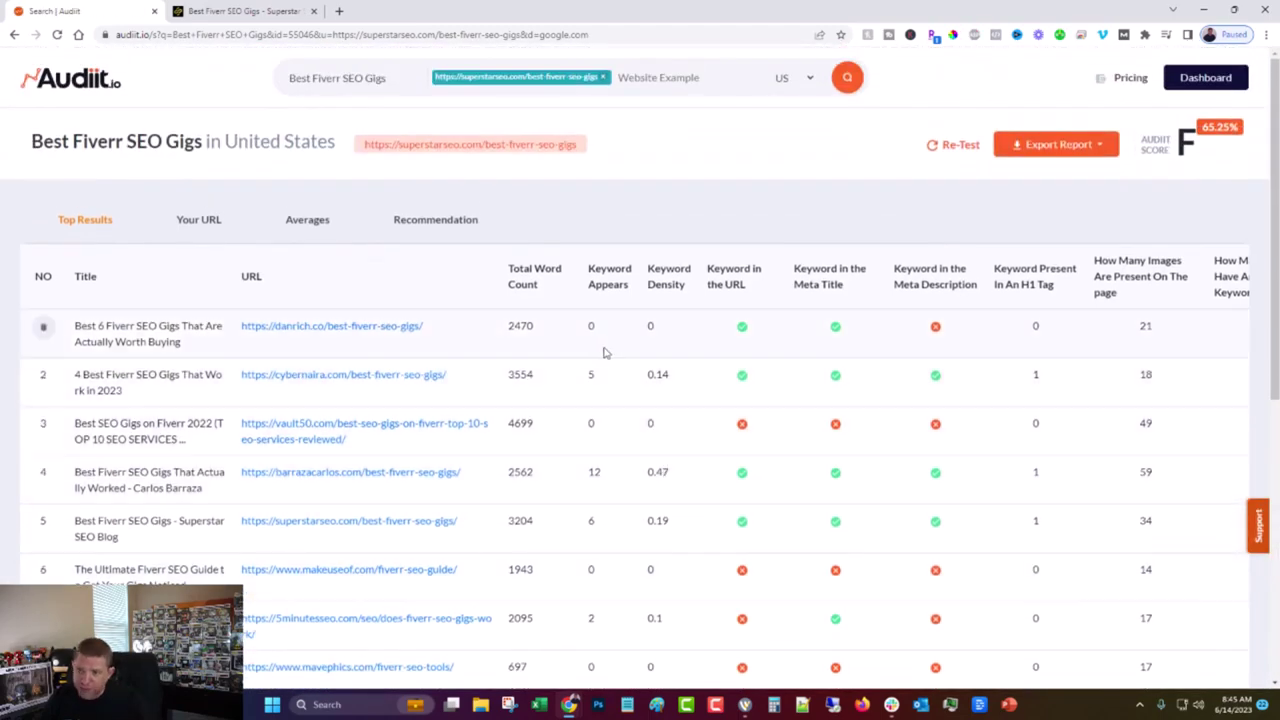
{"action": "scroll", "coordinate": [582, 417], "scroll_direction": "down", "scroll_amount": 5}
{"action": "scroll", "coordinate": [594, 454], "scroll_direction": "down", "scroll_amount": 2}
{"action": "scroll", "coordinate": [591, 457], "scroll_direction": "up", "scroll_amount": 4}
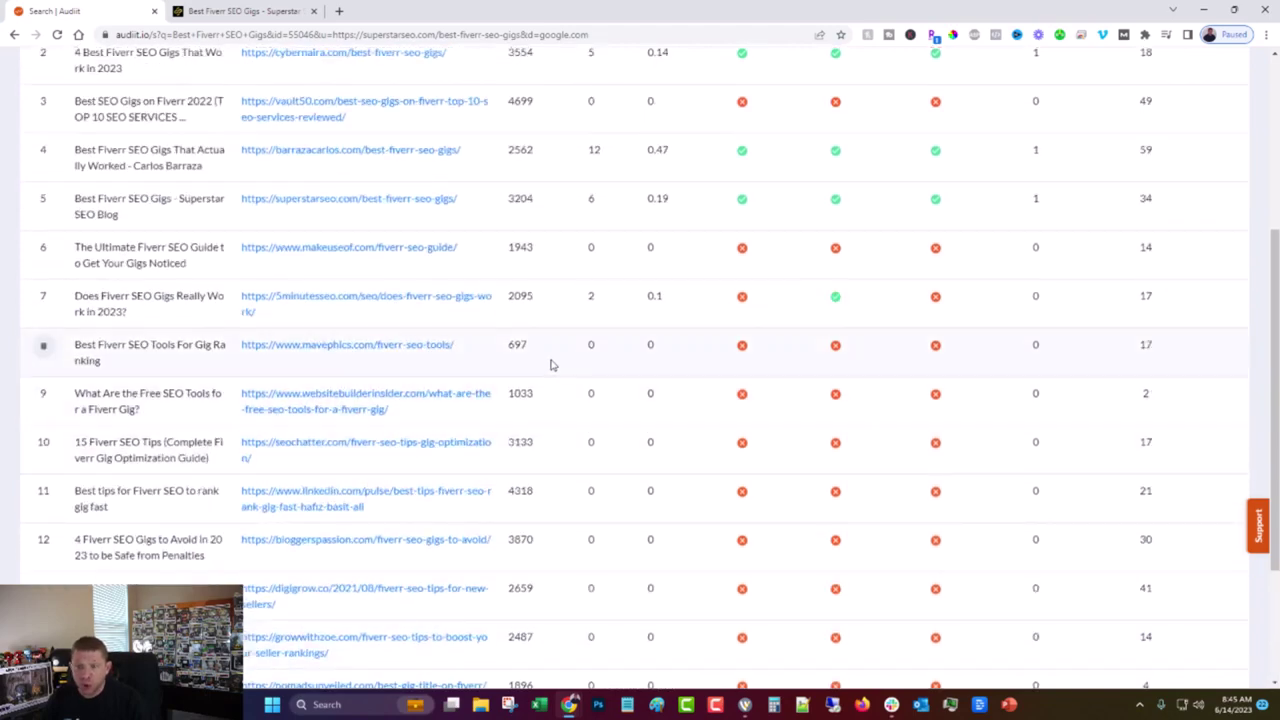
{"action": "scroll", "coordinate": [550, 365], "scroll_direction": "up", "scroll_amount": 4}
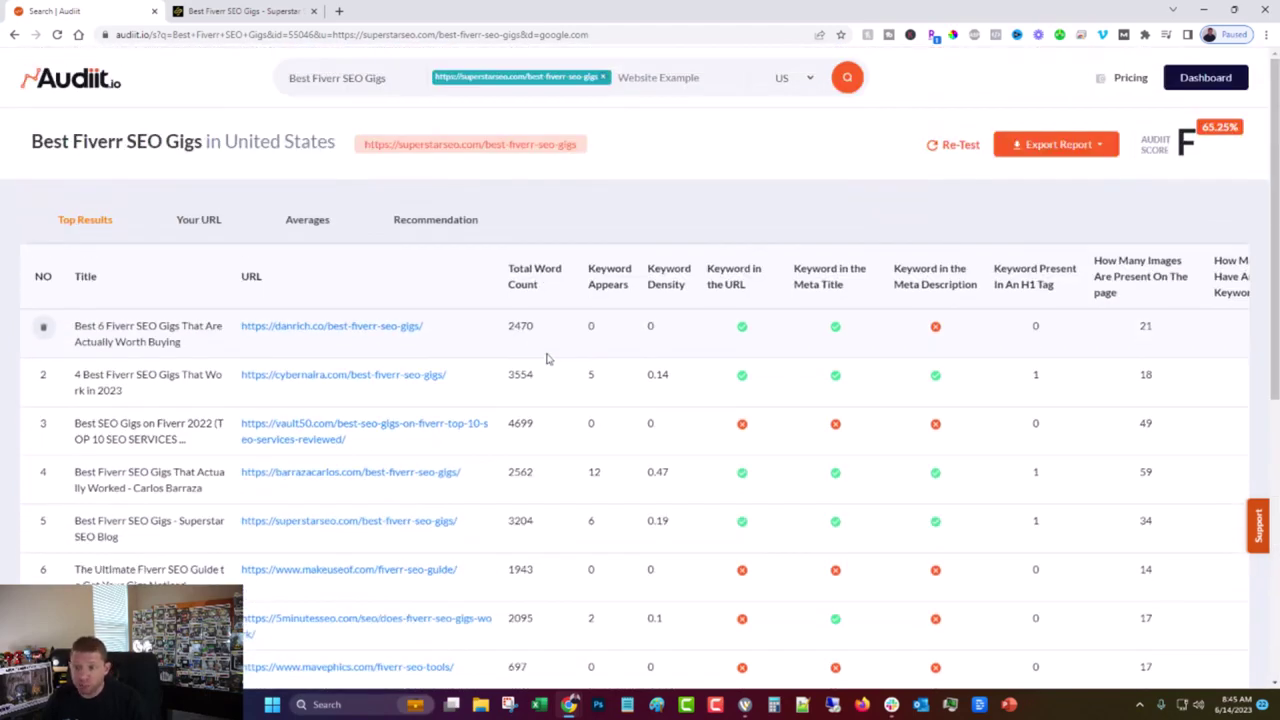
{"action": "left_click_drag", "start_coordinate": [546, 289], "coordinate": [492, 274]}
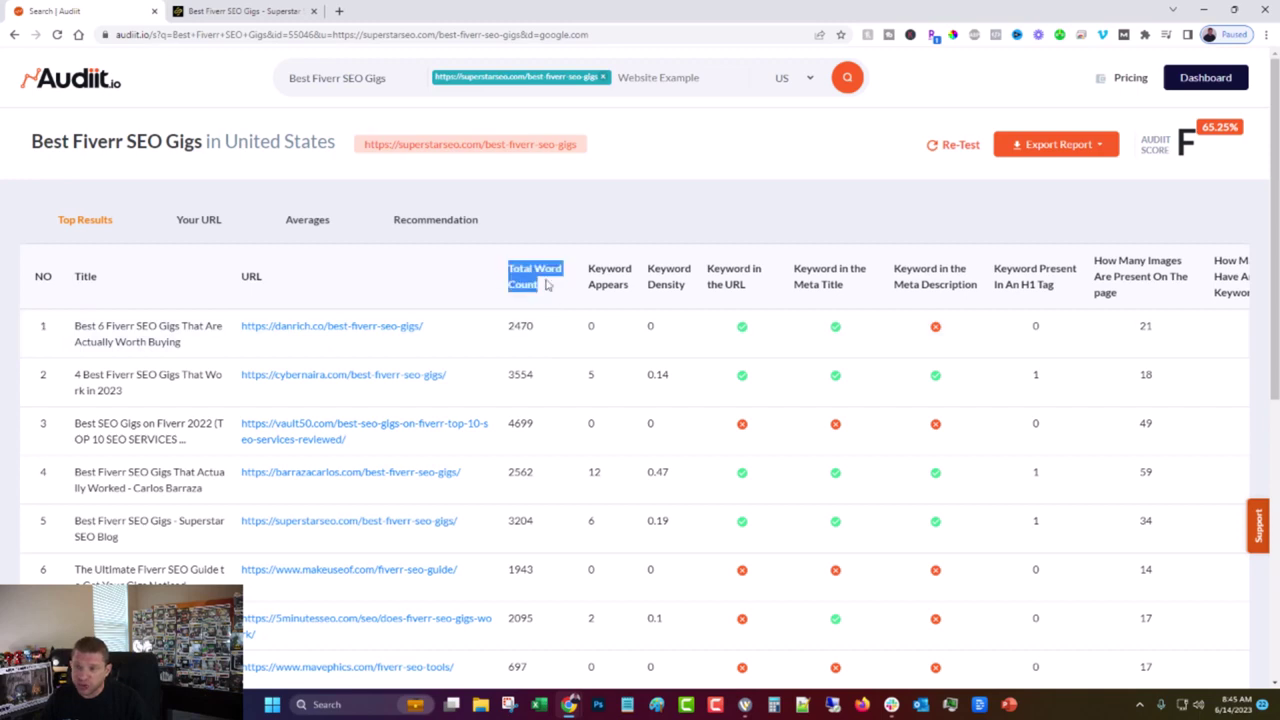
{"action": "left_click_drag", "start_coordinate": [633, 291], "coordinate": [592, 265]}
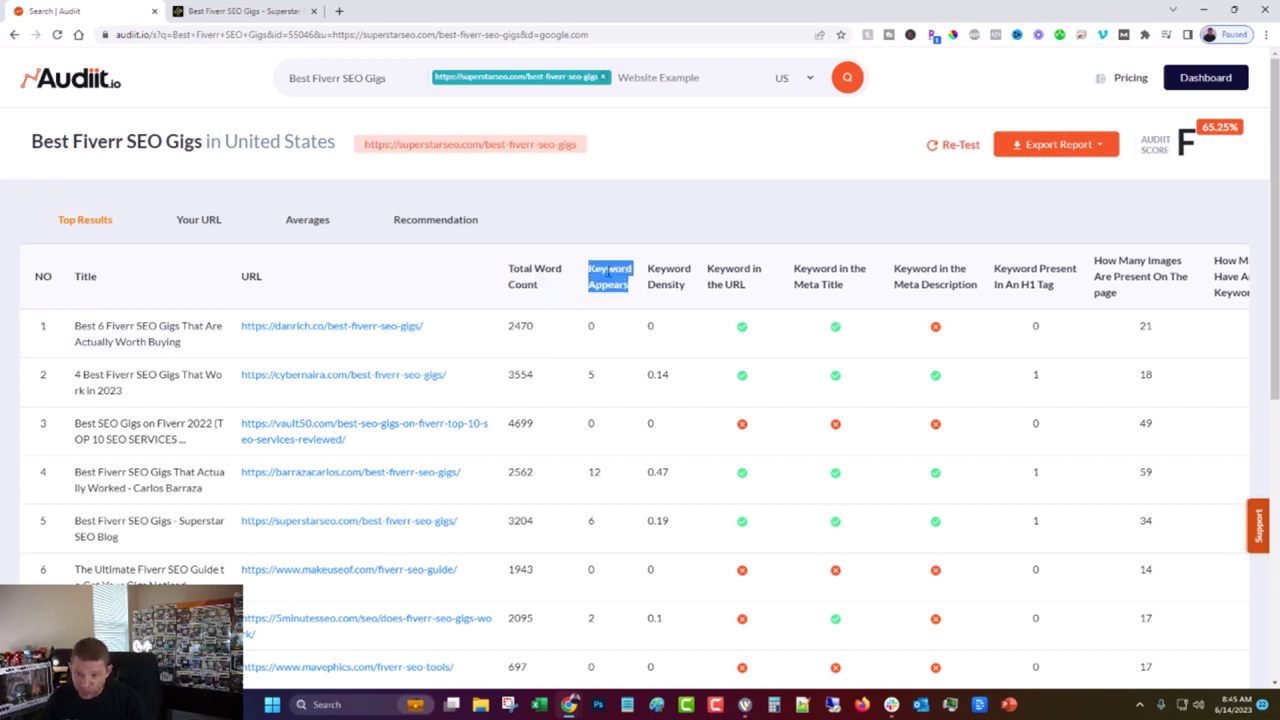
{"action": "left_click_drag", "start_coordinate": [691, 291], "coordinate": [647, 277]}
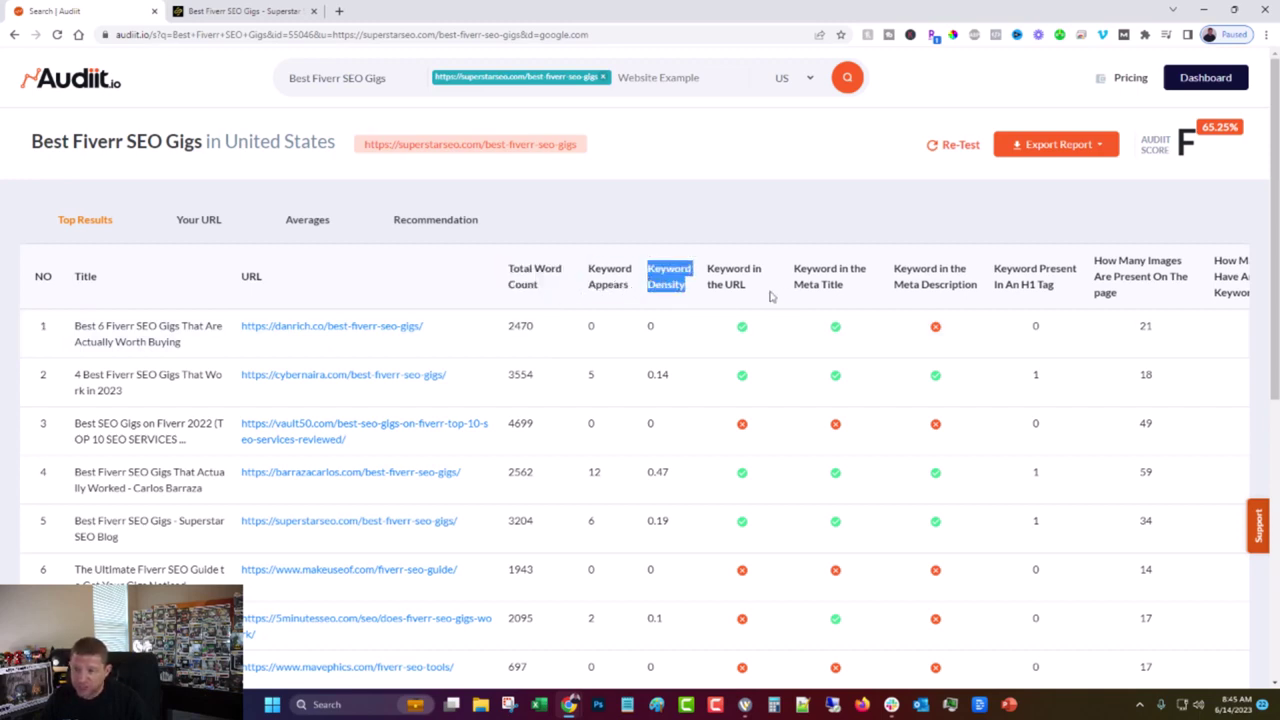
{"action": "left_click_drag", "start_coordinate": [770, 296], "coordinate": [719, 280]}
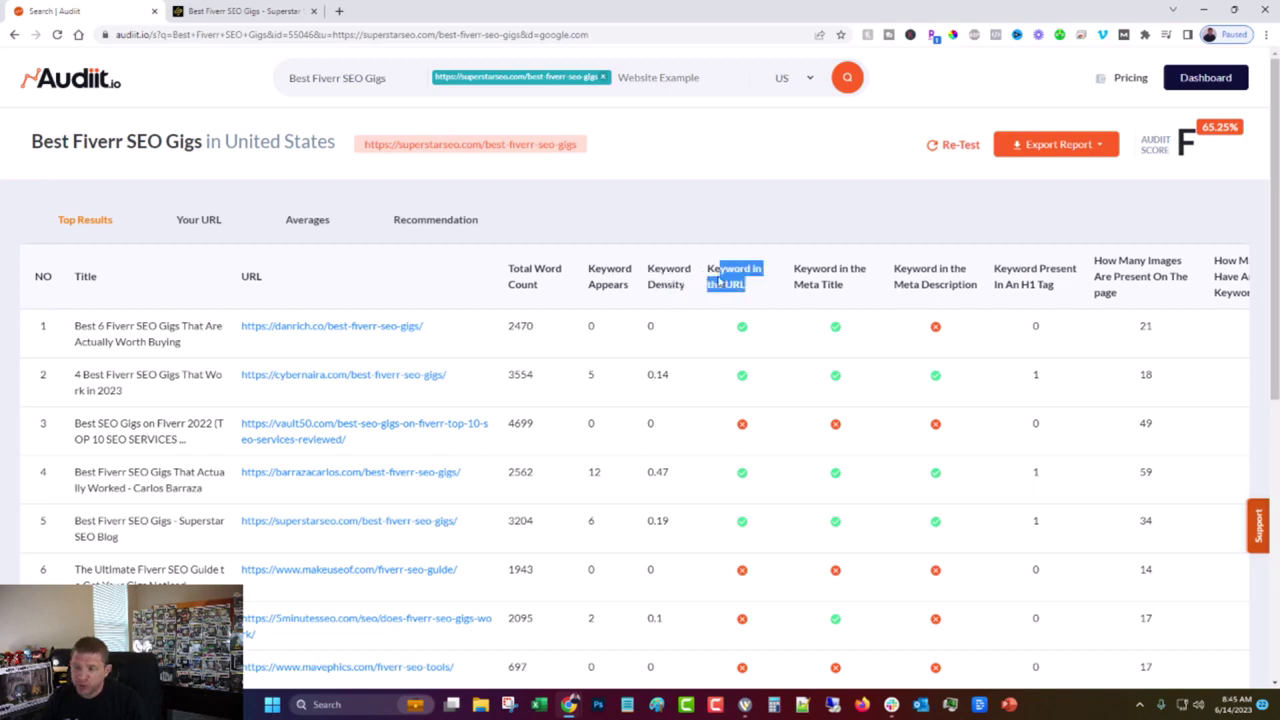
{"action": "left_click", "coordinate": [868, 289]}
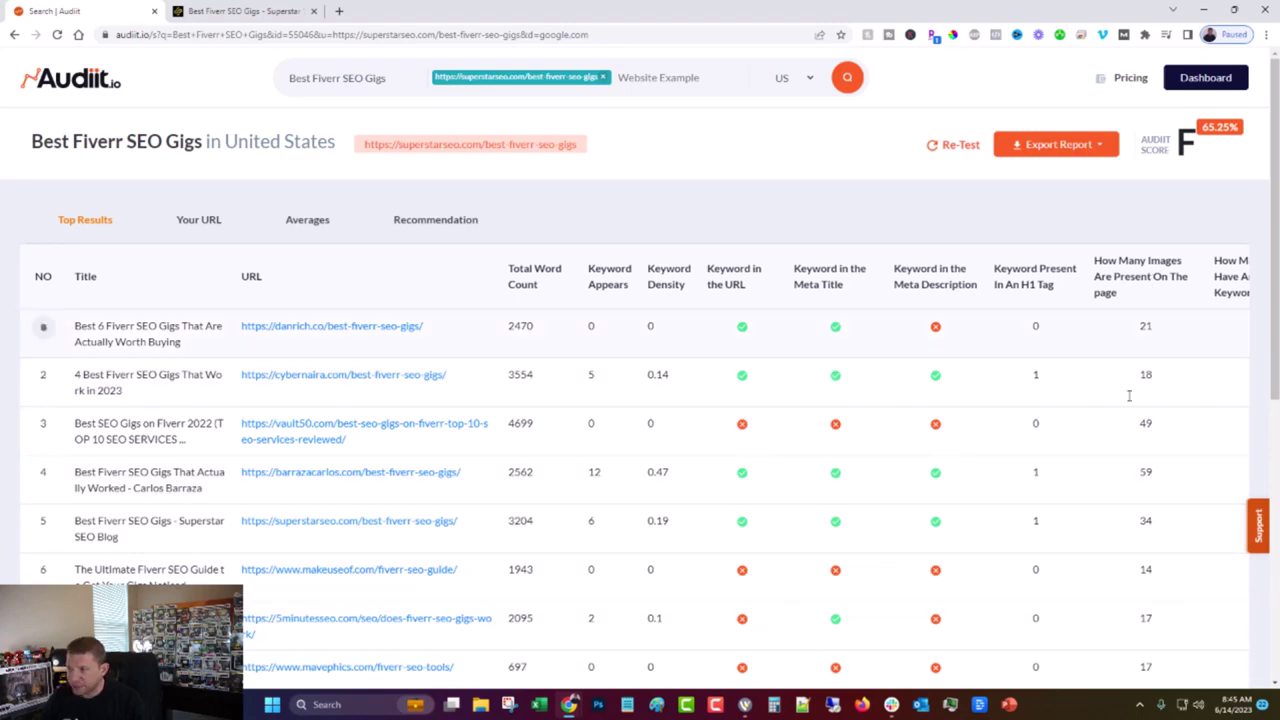
Examine the competitors' number of images, images with the keyword in the alt tag, and image file names.
{"action": "scroll", "coordinate": [1143, 466], "scroll_direction": "down", "scroll_amount": 4}
{"action": "scroll", "coordinate": [1143, 466], "scroll_direction": "up", "scroll_amount": 5}
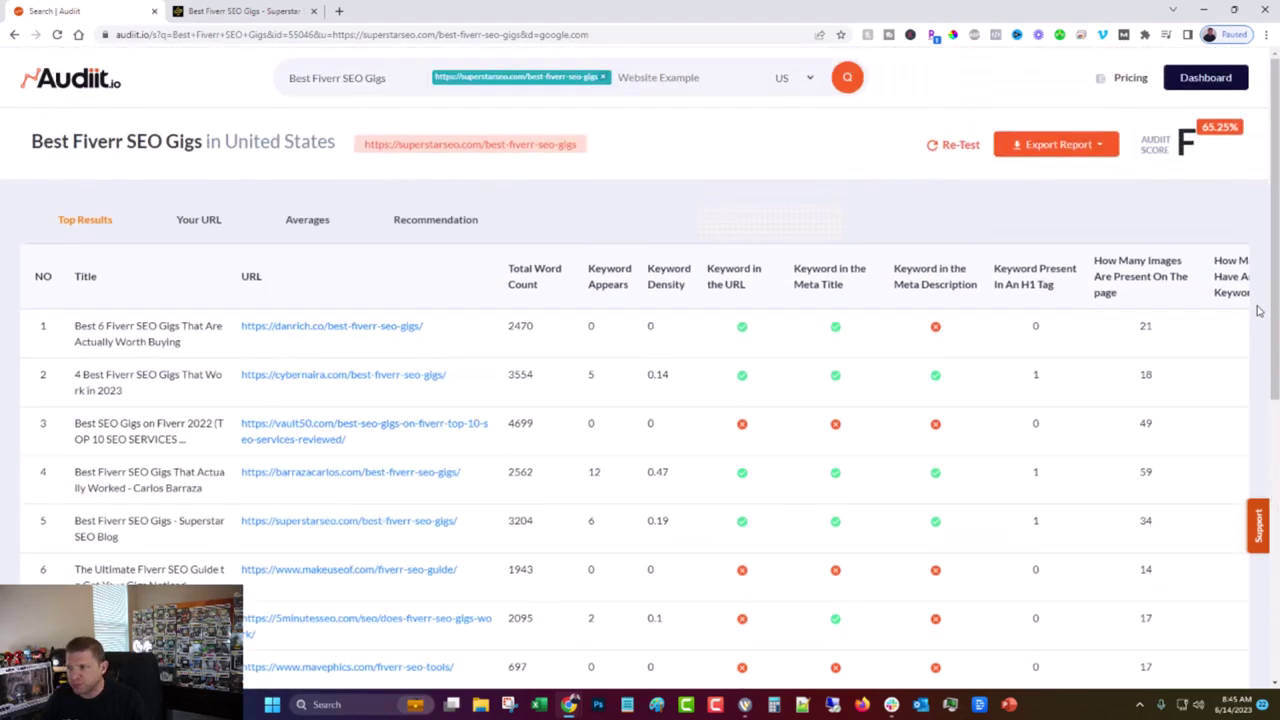
{"action": "scroll", "coordinate": [1211, 340], "scroll_direction": "down", "scroll_amount": 8}
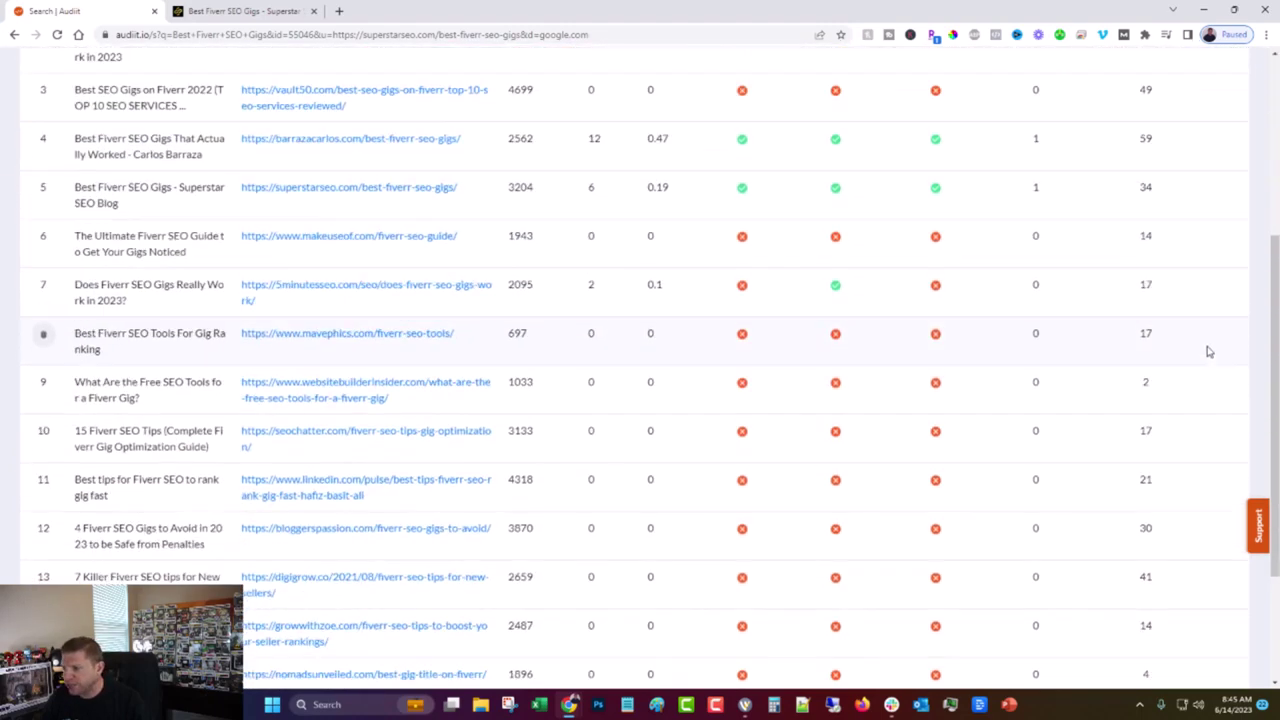
{"action": "left_click_drag", "start_coordinate": [1080, 566], "coordinate": [1237, 571]}
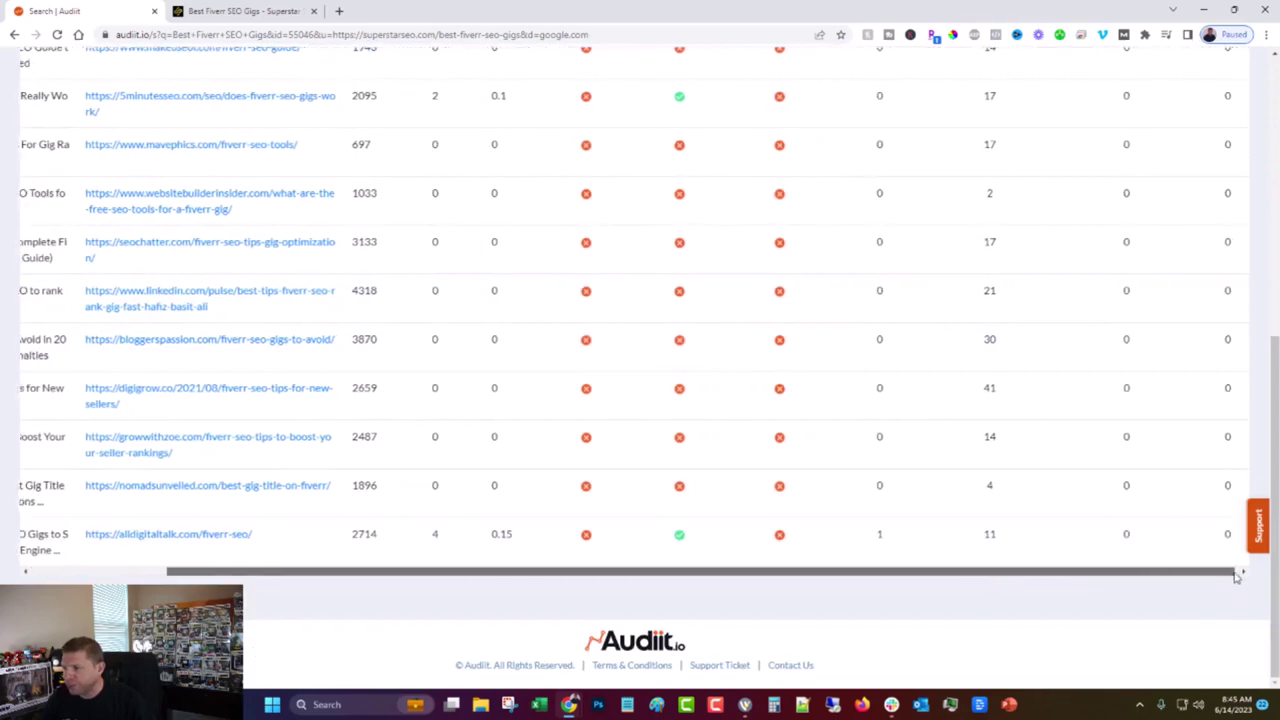
{"action": "scroll", "coordinate": [1213, 519], "scroll_direction": "up", "scroll_amount": 8}
{"action": "scroll", "coordinate": [1216, 520], "scroll_direction": "up", "scroll_amount": 1}
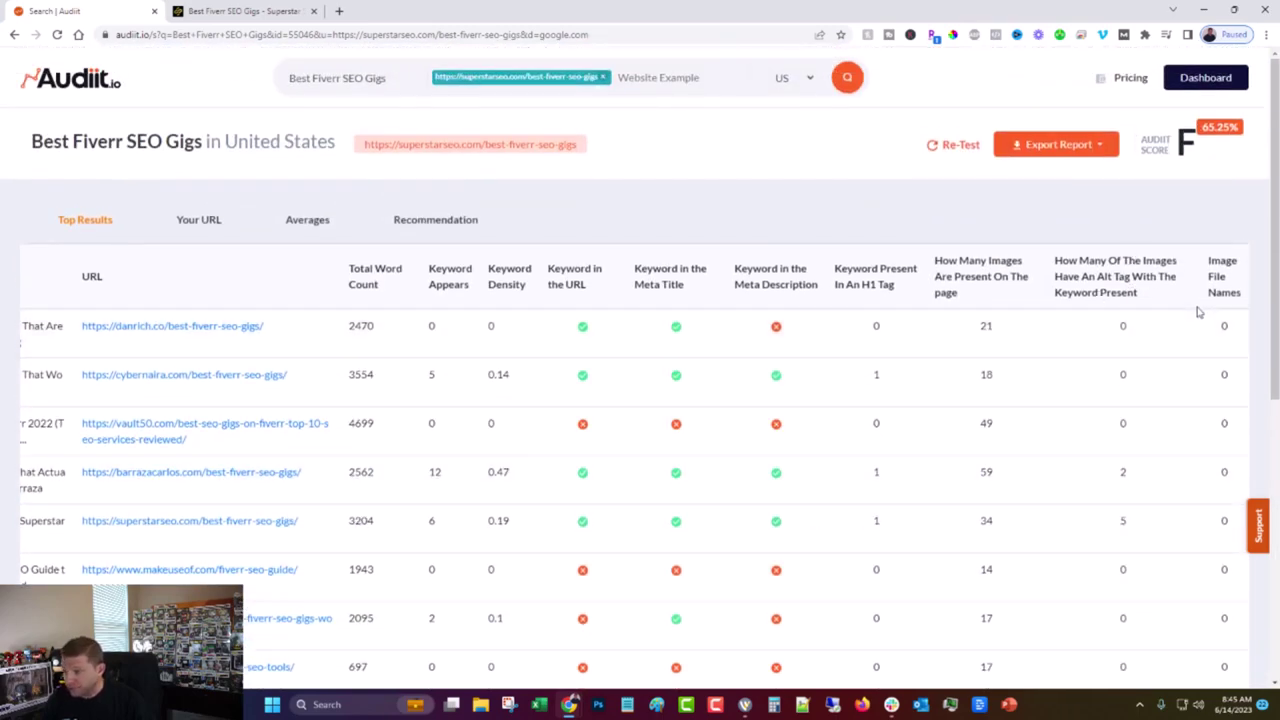
{"action": "scroll", "coordinate": [1163, 517], "scroll_direction": "down", "scroll_amount": 10}
{"action": "scroll", "coordinate": [1160, 517], "scroll_direction": "up", "scroll_amount": 10}
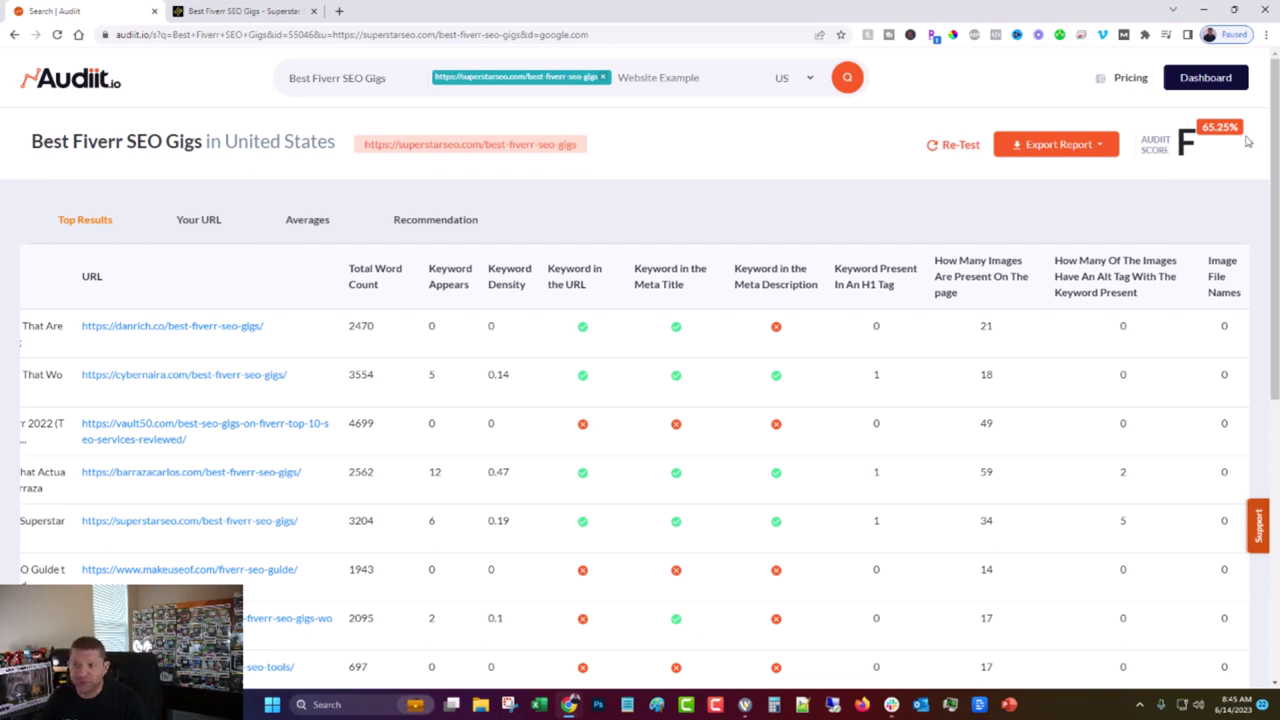
Compare the article's own audit metrics with the top results and view the averages of the top-ranking pages.
{"action": "left_click", "coordinate": [198, 222]}
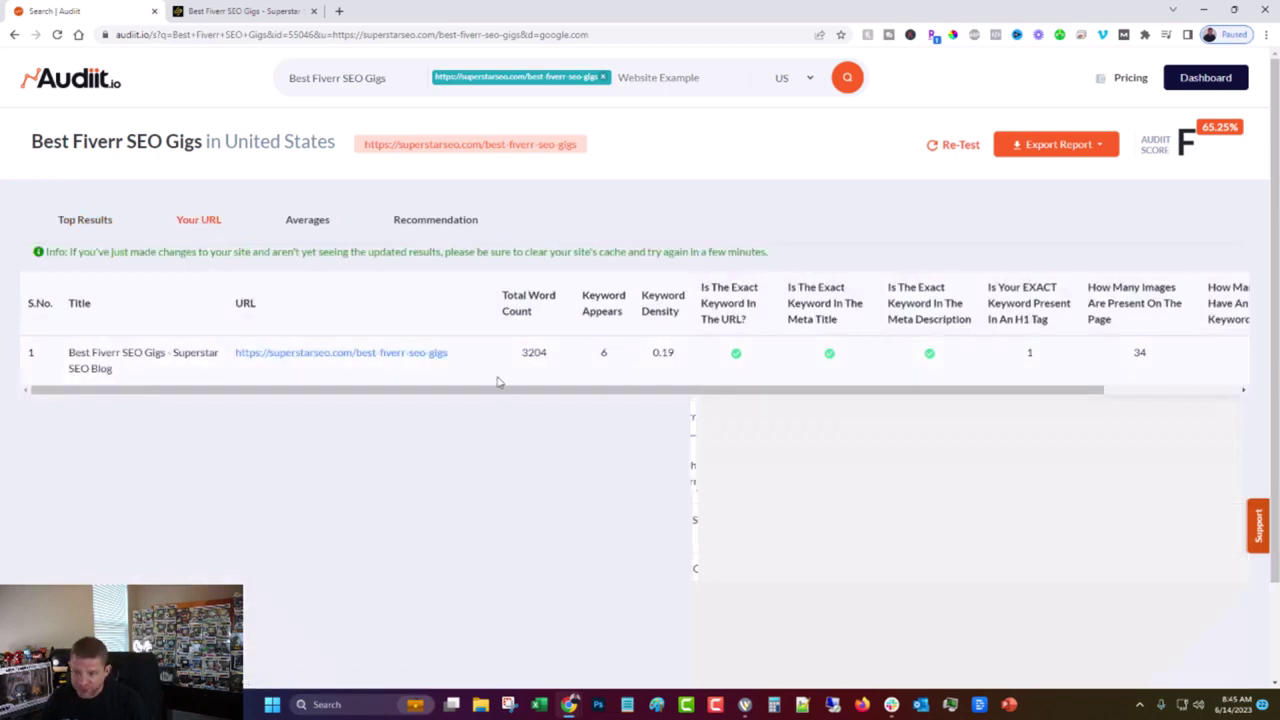
{"action": "left_click", "coordinate": [68, 220]}
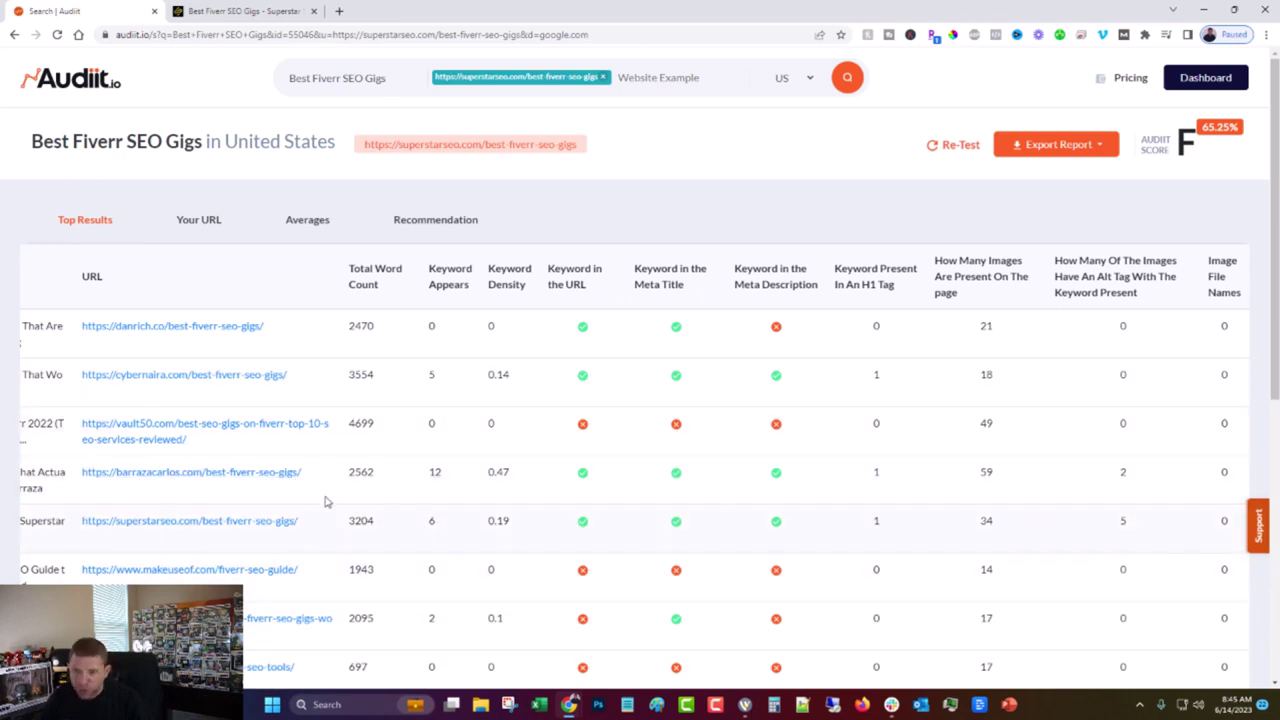
{"action": "left_click", "coordinate": [179, 229]}
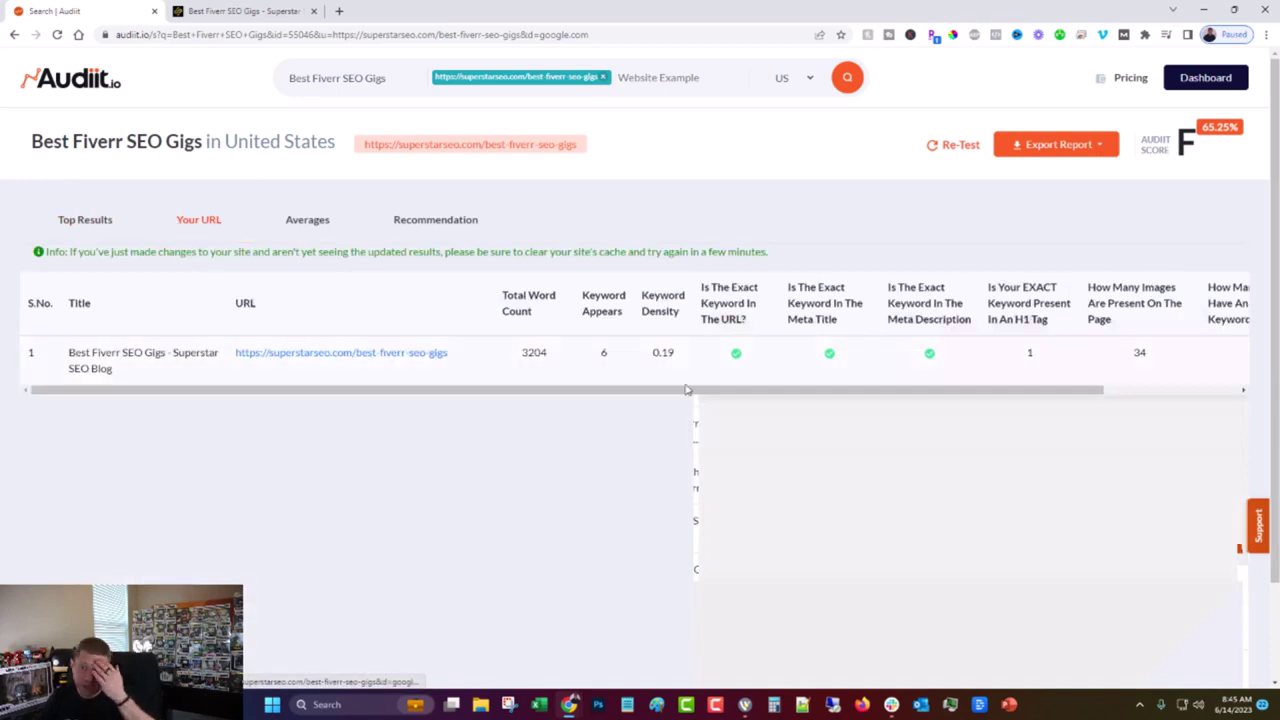
{"action": "double_click", "coordinate": [737, 353]}
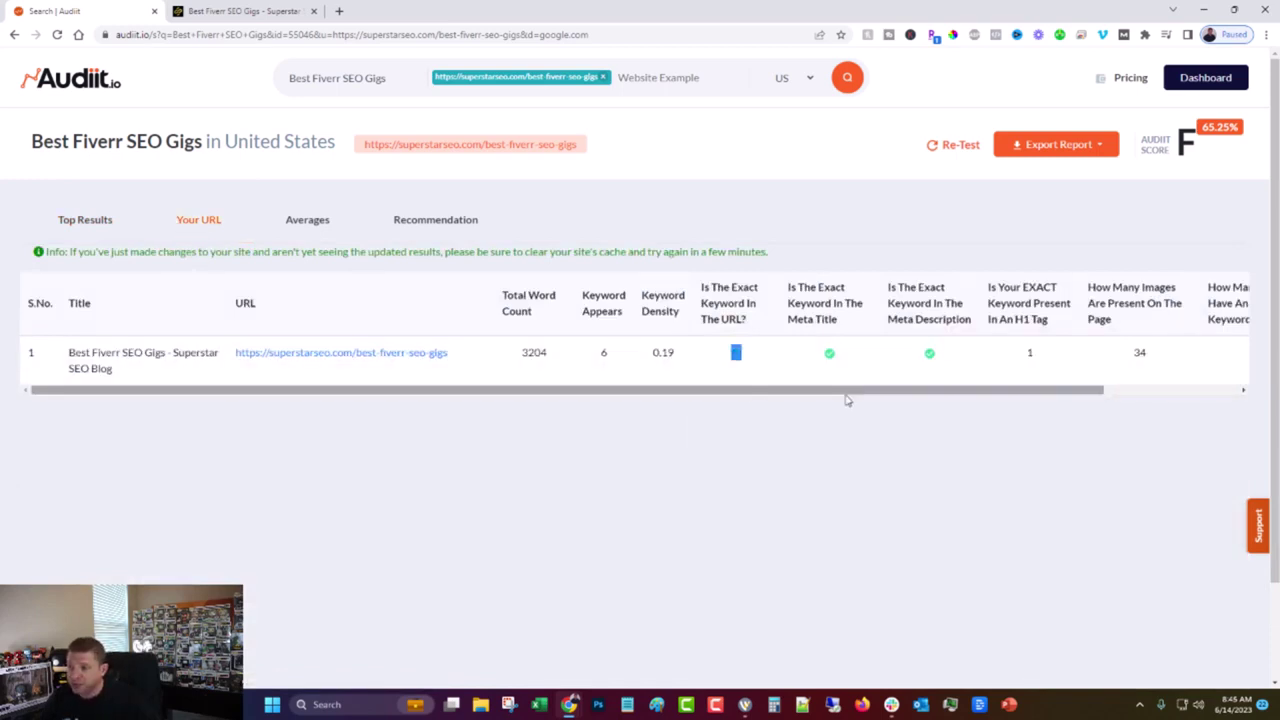
{"action": "left_click", "coordinate": [307, 221]}
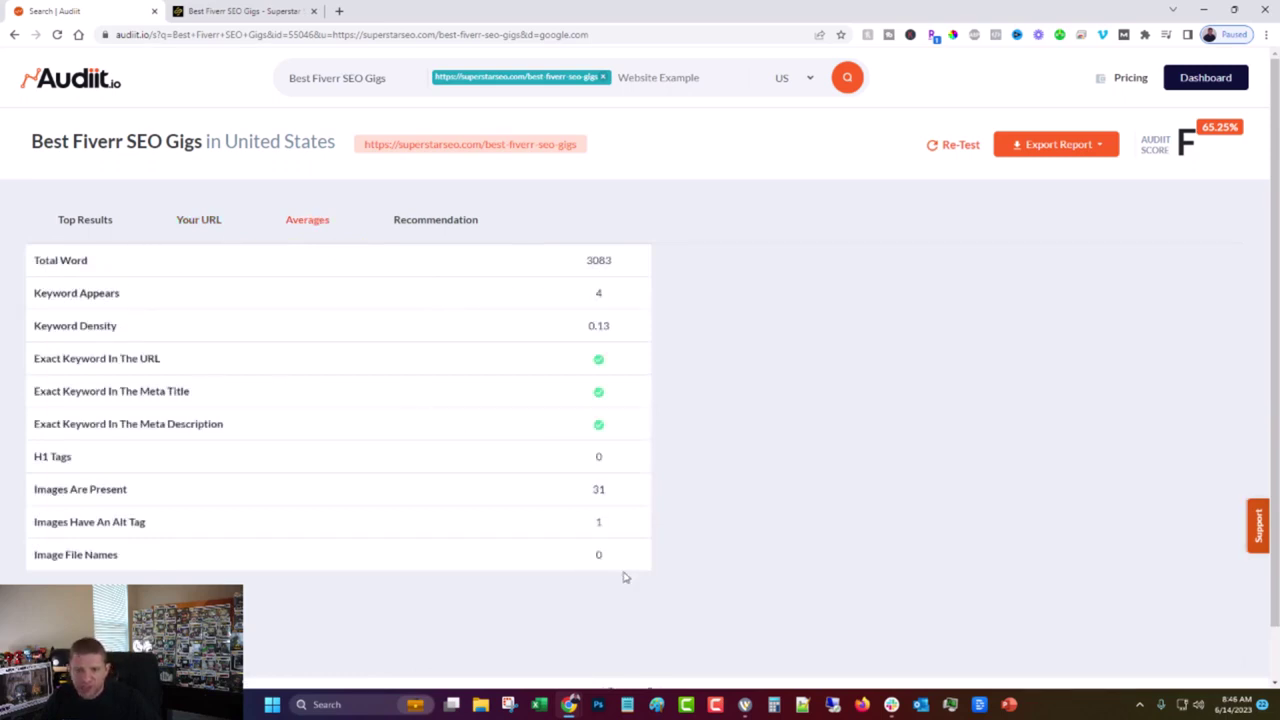
Review the recommendations for total word count and keyword use, checking them against the article's own URL data.
{"action": "left_click", "coordinate": [398, 222]}
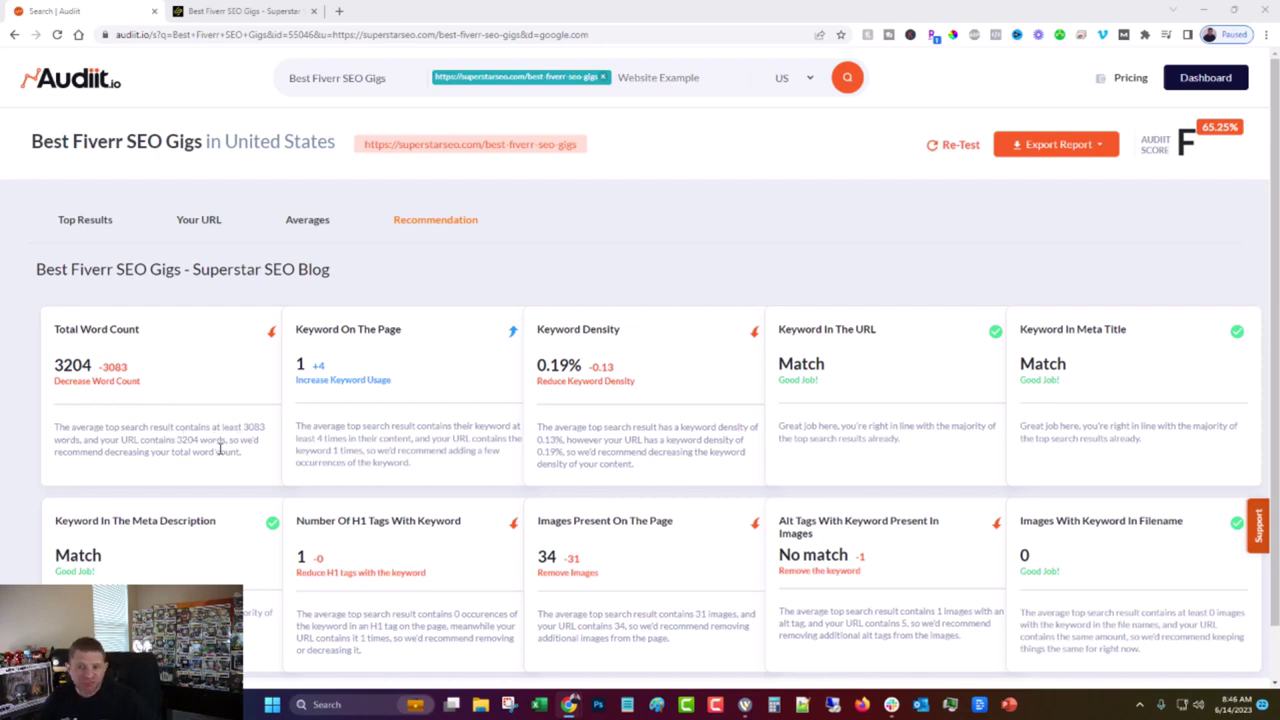
{"action": "left_click_drag", "start_coordinate": [167, 392], "coordinate": [56, 366]}
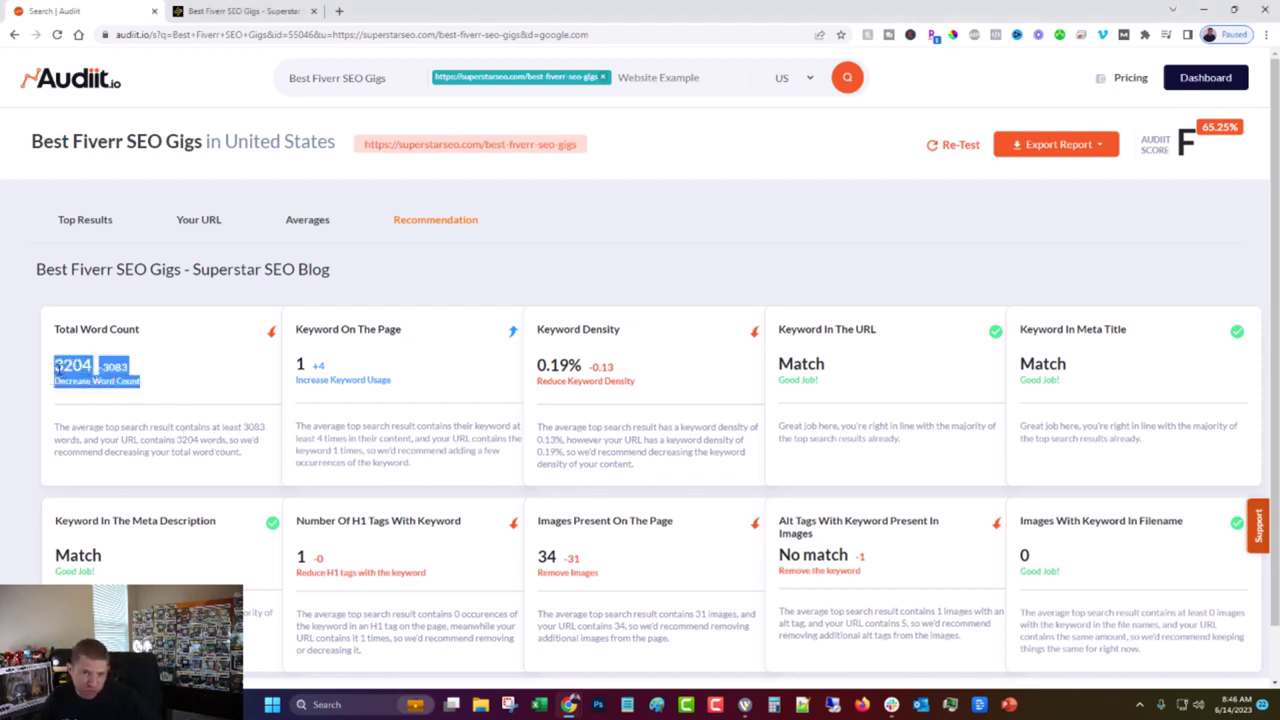
{"action": "left_click", "coordinate": [170, 399]}
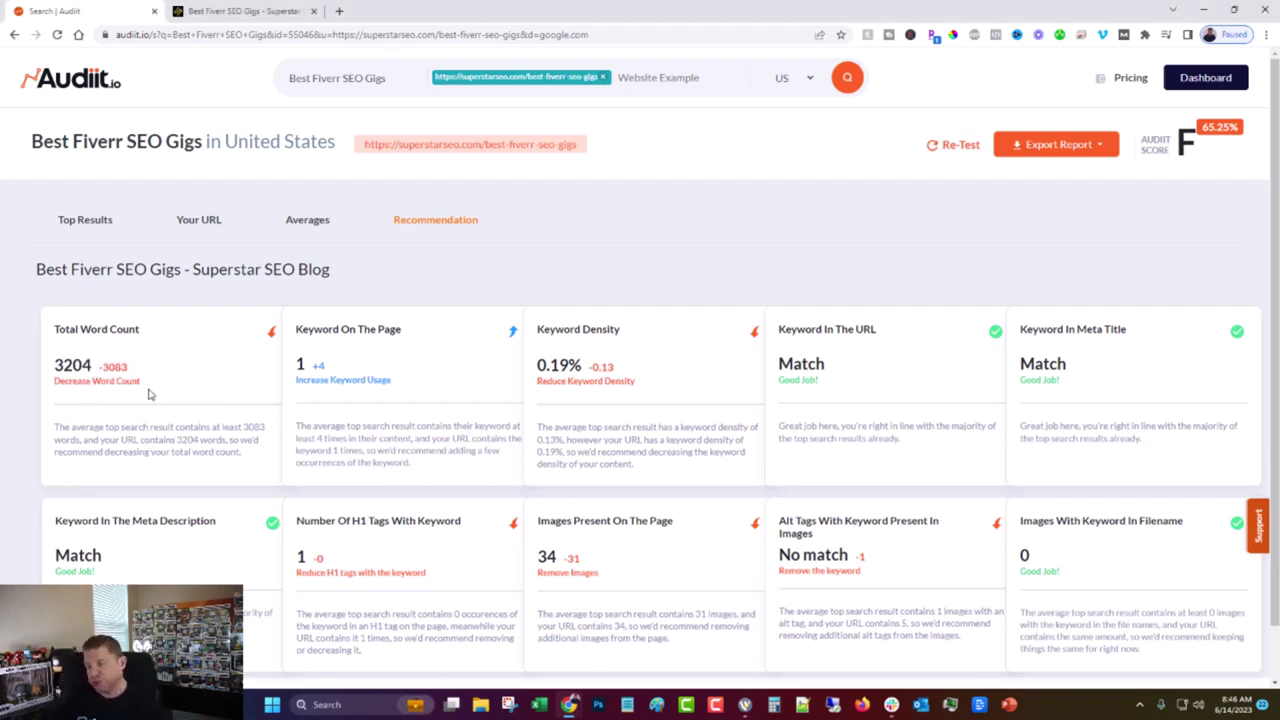
{"action": "left_click_drag", "start_coordinate": [138, 370], "coordinate": [54, 368]}
{"action": "left_click", "coordinate": [181, 369]}
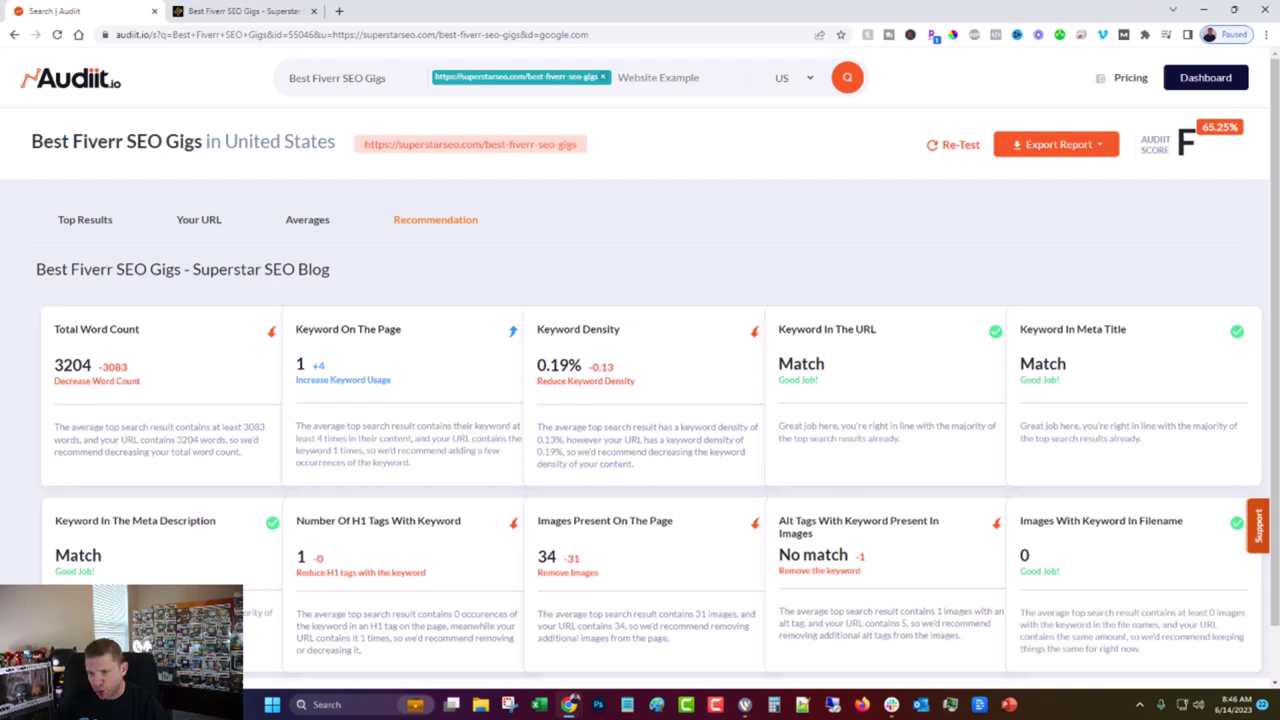
{"action": "left_click", "coordinate": [207, 226]}
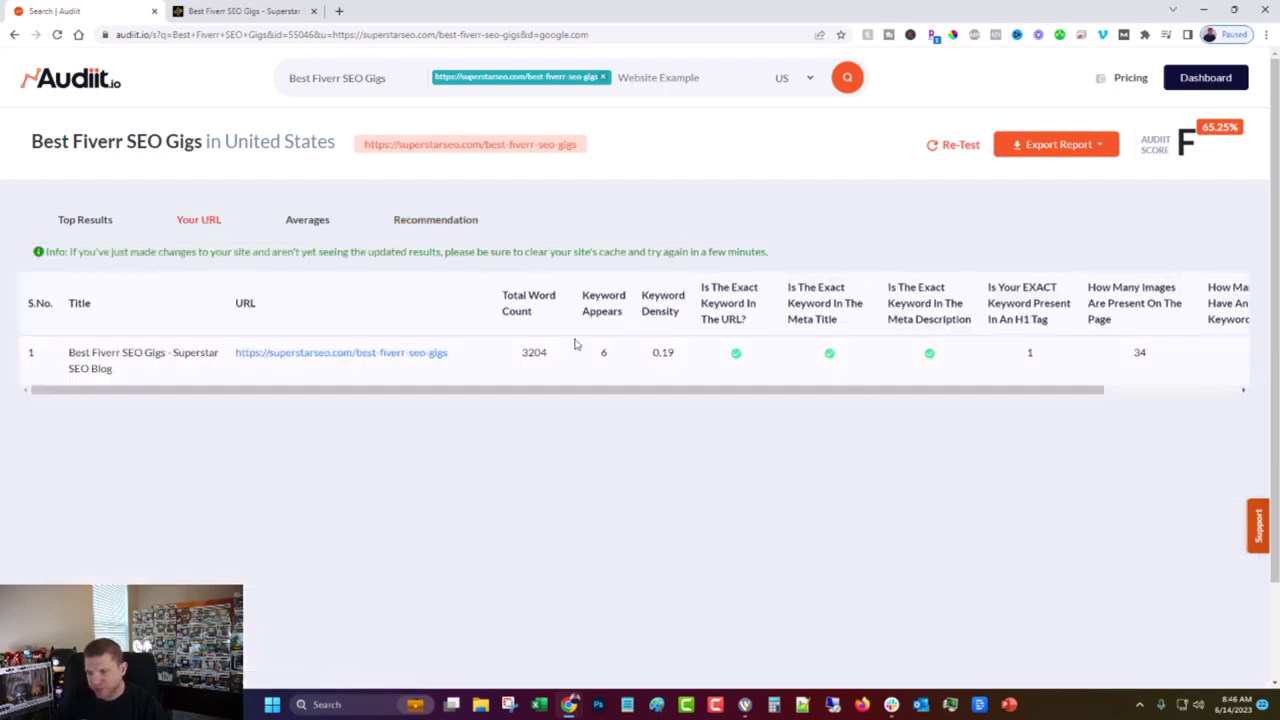
{"action": "left_click", "coordinate": [449, 224]}
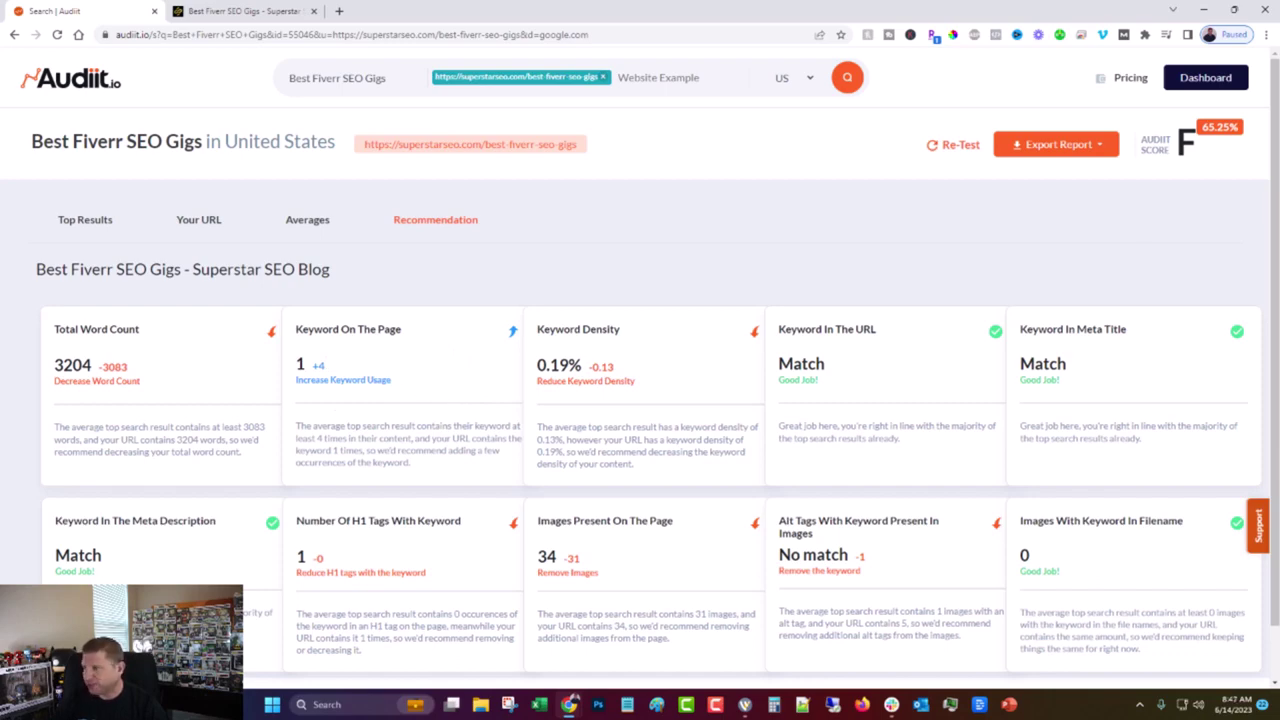
Switch to the incognito browser window and search the live article for the phrase "Best Fiverr SEO Gigs".
{"action": "key", "text": "alt+Tab"}
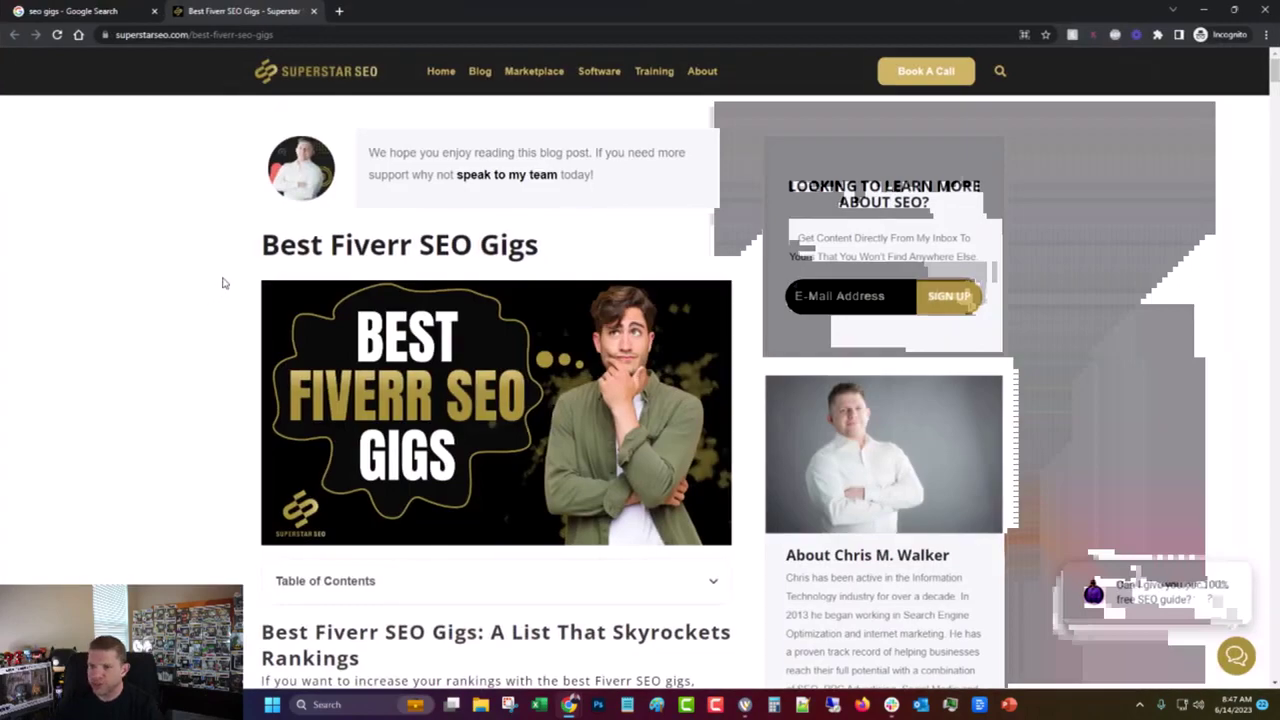
{"action": "triple_click", "coordinate": [629, 262]}
{"action": "key", "text": "ctrl+c"}
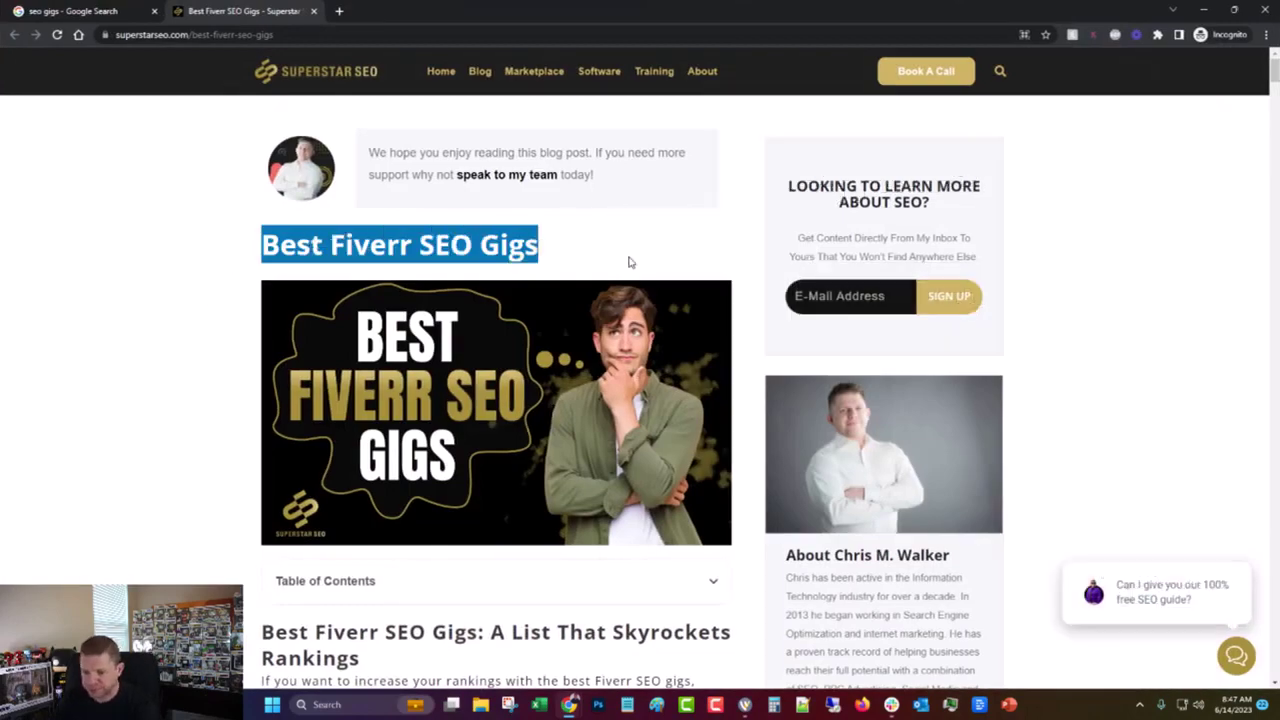
{"action": "key", "text": "ctrl+f"}
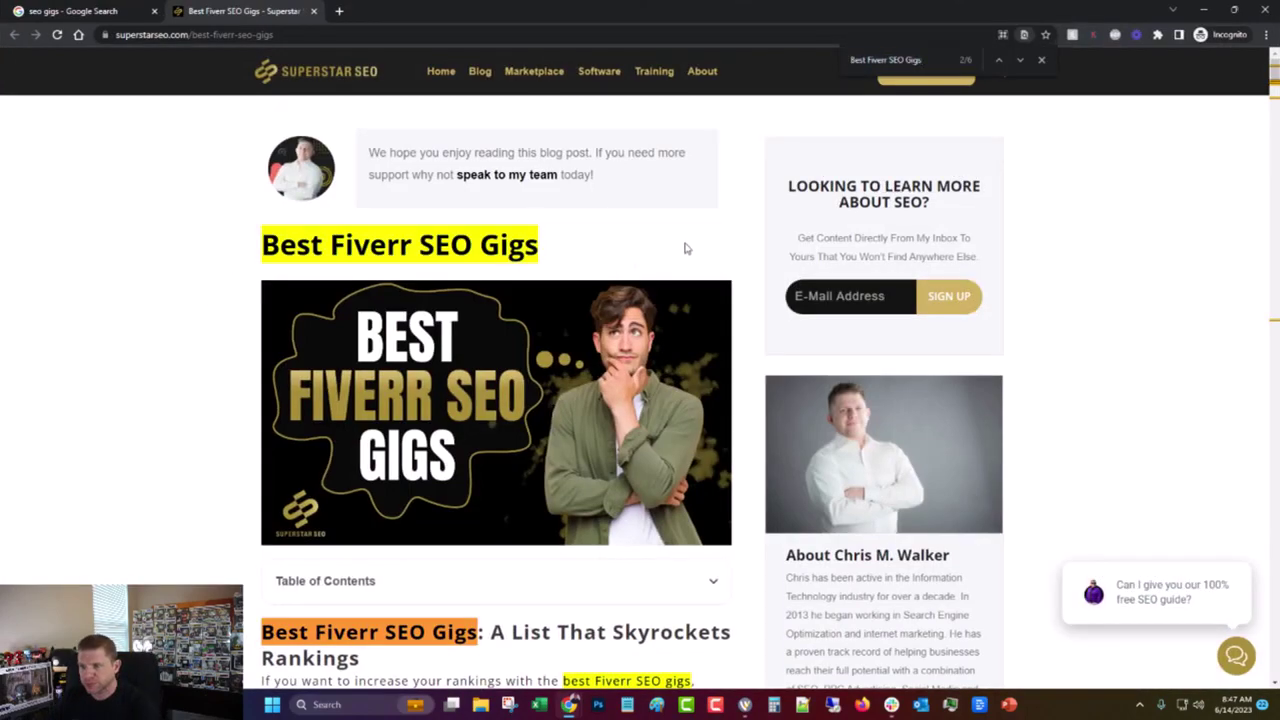
{"action": "key", "text": "Return"}
{"action": "scroll", "coordinate": [557, 314], "scroll_direction": "down", "scroll_amount": 10}
Return to the Audiit report, recheck the article's own URL data, and reopen the recommendations.
{"action": "key", "text": "ctrl+shift+Tab"}
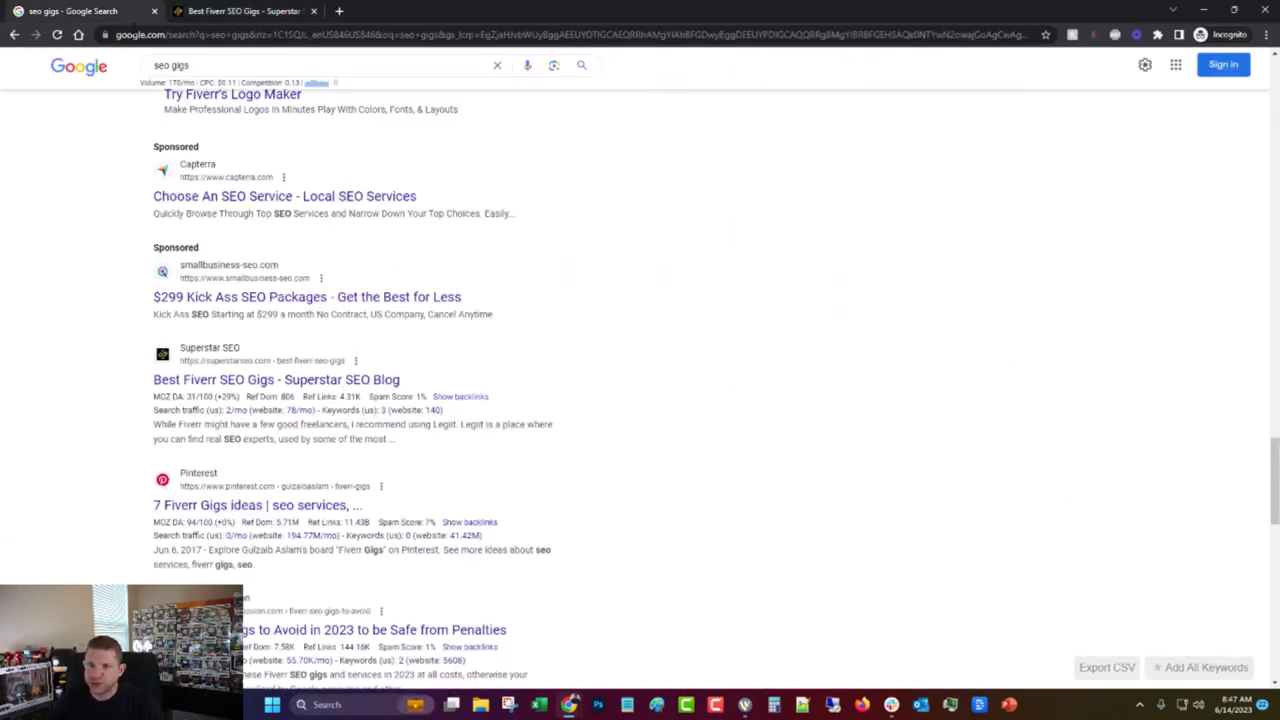
{"action": "left_click_drag", "start_coordinate": [352, 8], "coordinate": [1279, 165]}
{"action": "left_click", "coordinate": [199, 219]}
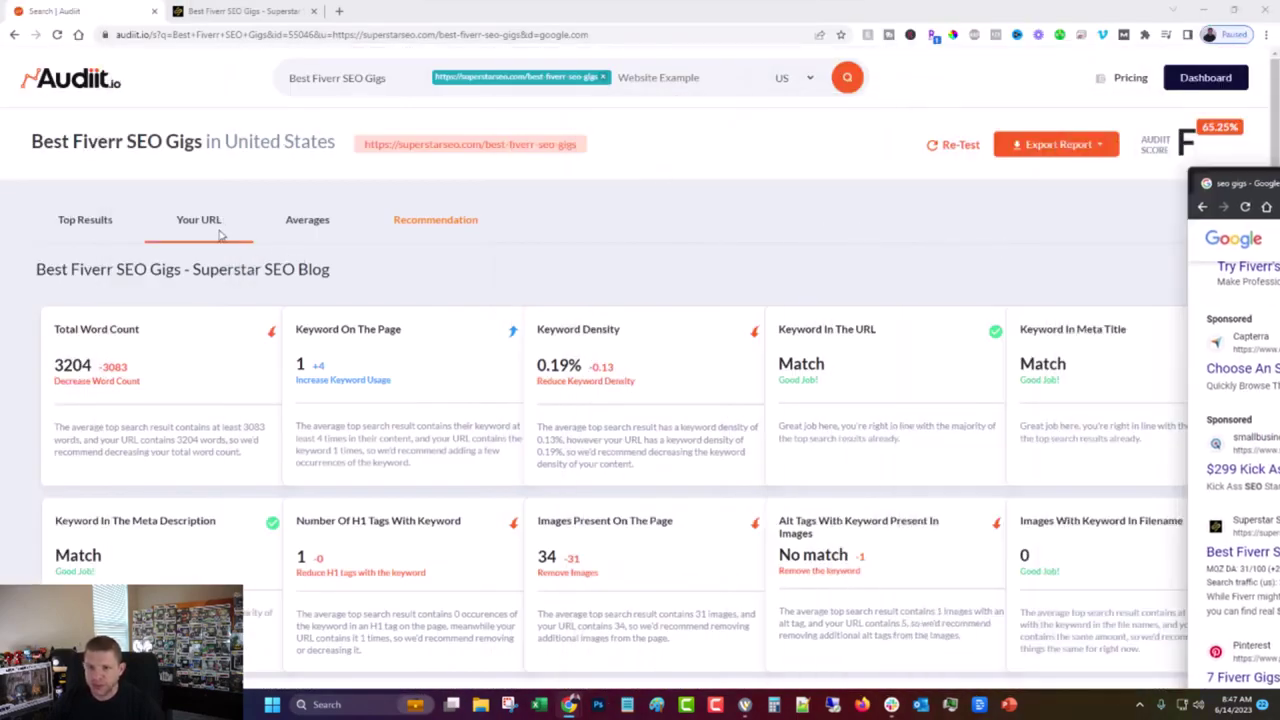
{"action": "left_click", "coordinate": [437, 219]}
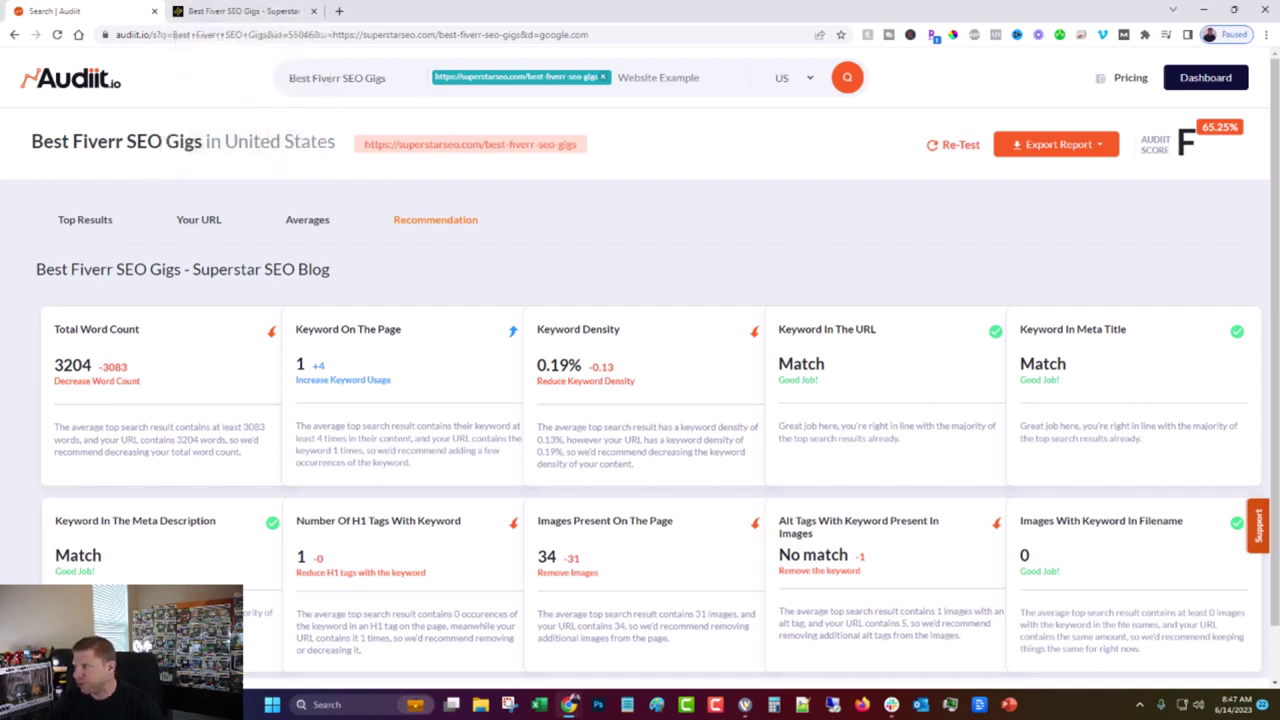
Review the meta description and H1 tag recommendations, checking the H1 advice against the article's main heading.
{"action": "scroll", "coordinate": [158, 556], "scroll_direction": "down", "scroll_amount": 1}
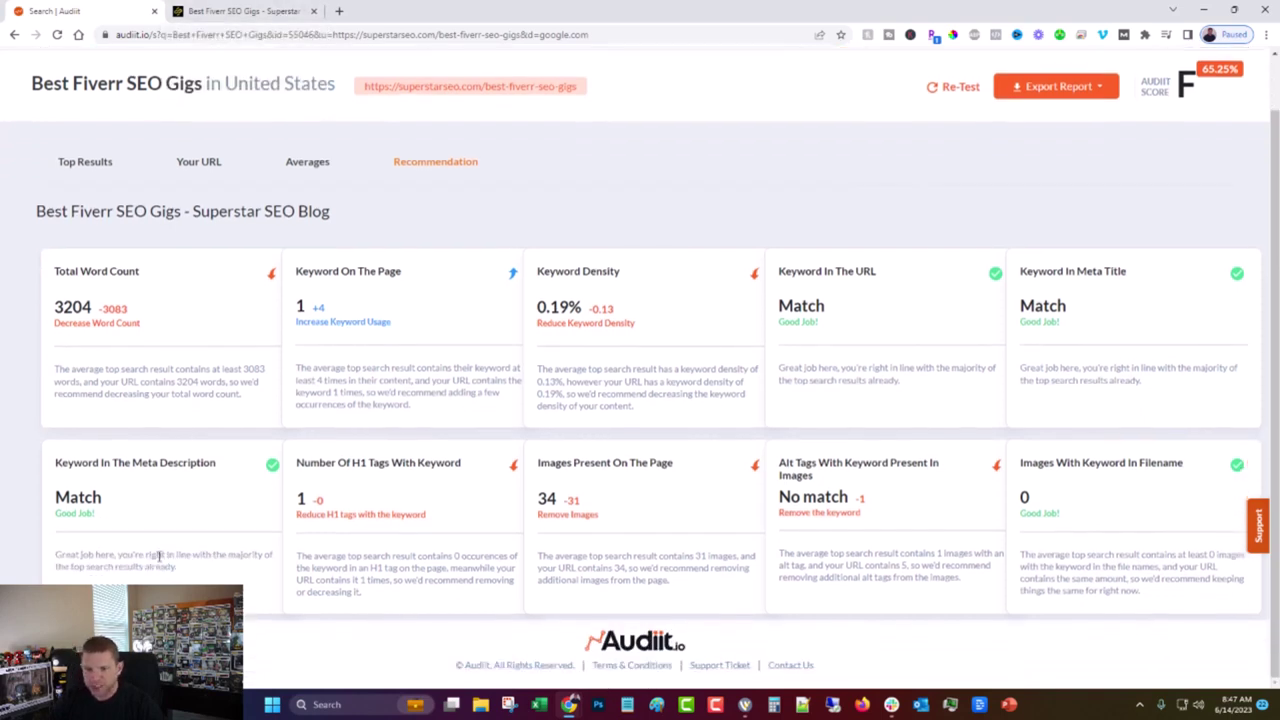
{"action": "left_click_drag", "start_coordinate": [212, 568], "coordinate": [57, 538]}
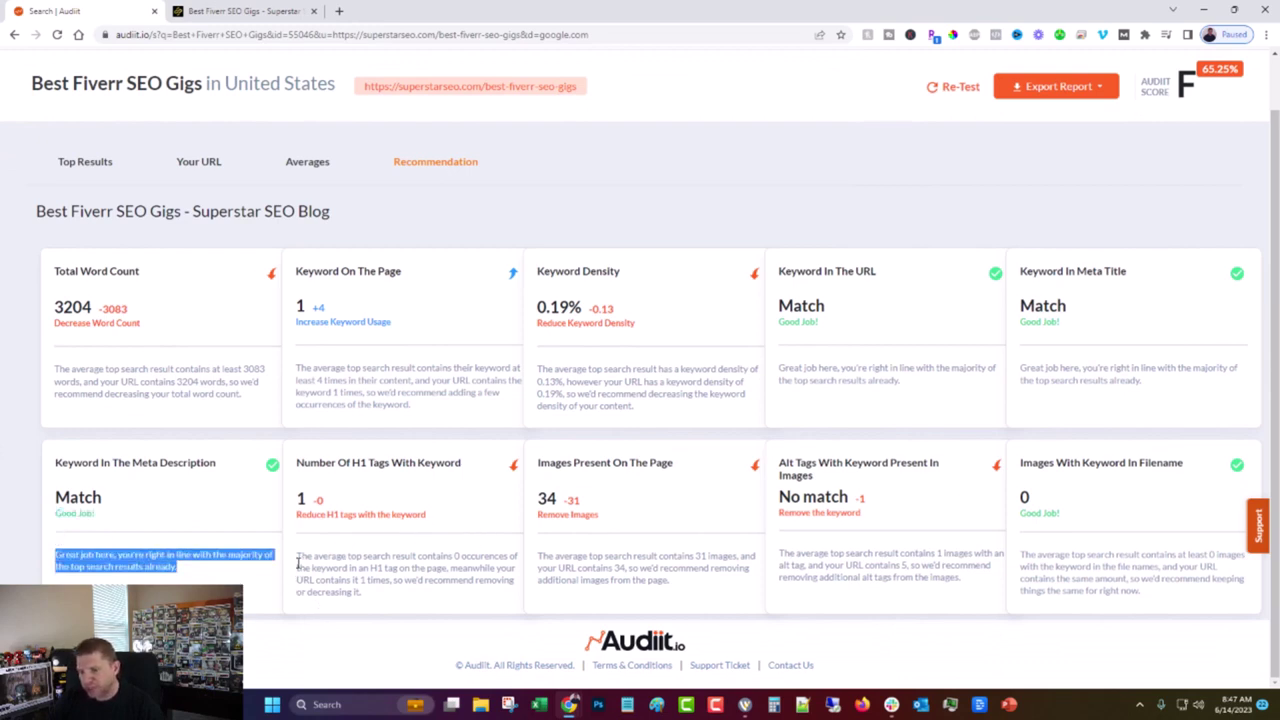
{"action": "left_click_drag", "start_coordinate": [300, 566], "coordinate": [345, 557]}
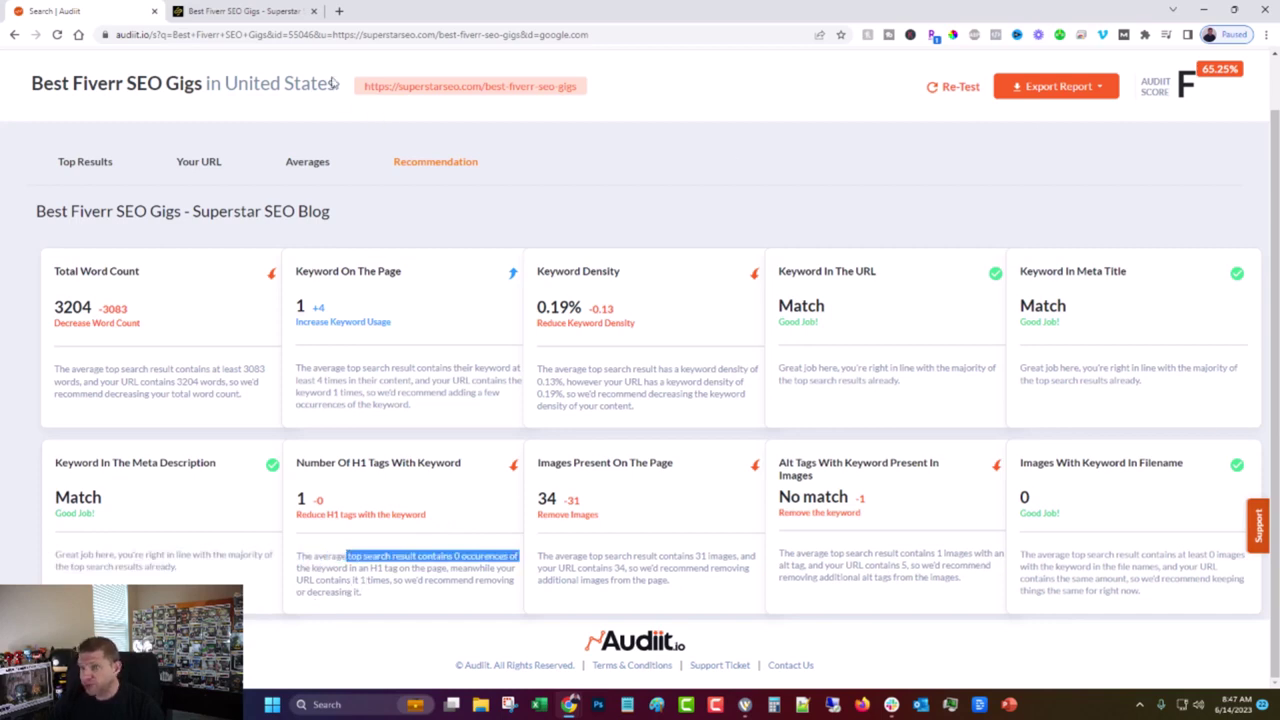
{"action": "left_click", "coordinate": [282, 11]}
{"action": "left_click", "coordinate": [125, 417]}
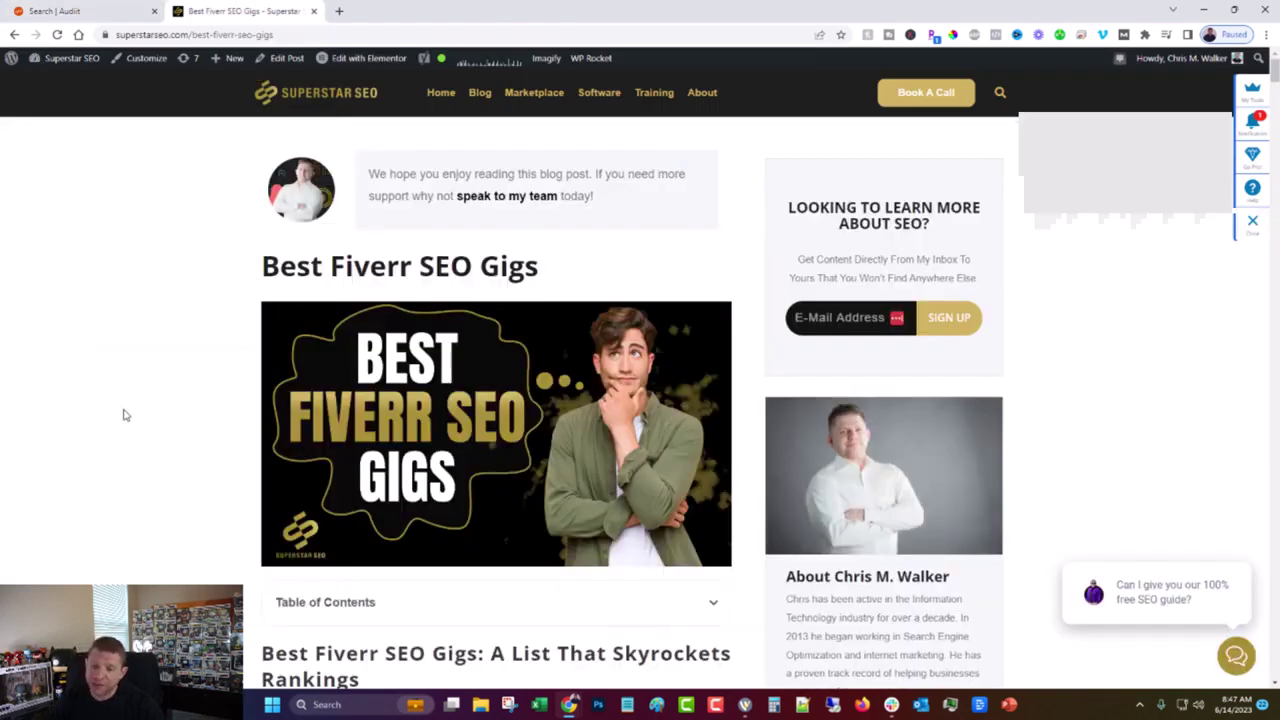
{"action": "left_click", "coordinate": [55, 11]}
{"action": "left_click", "coordinate": [420, 600]}
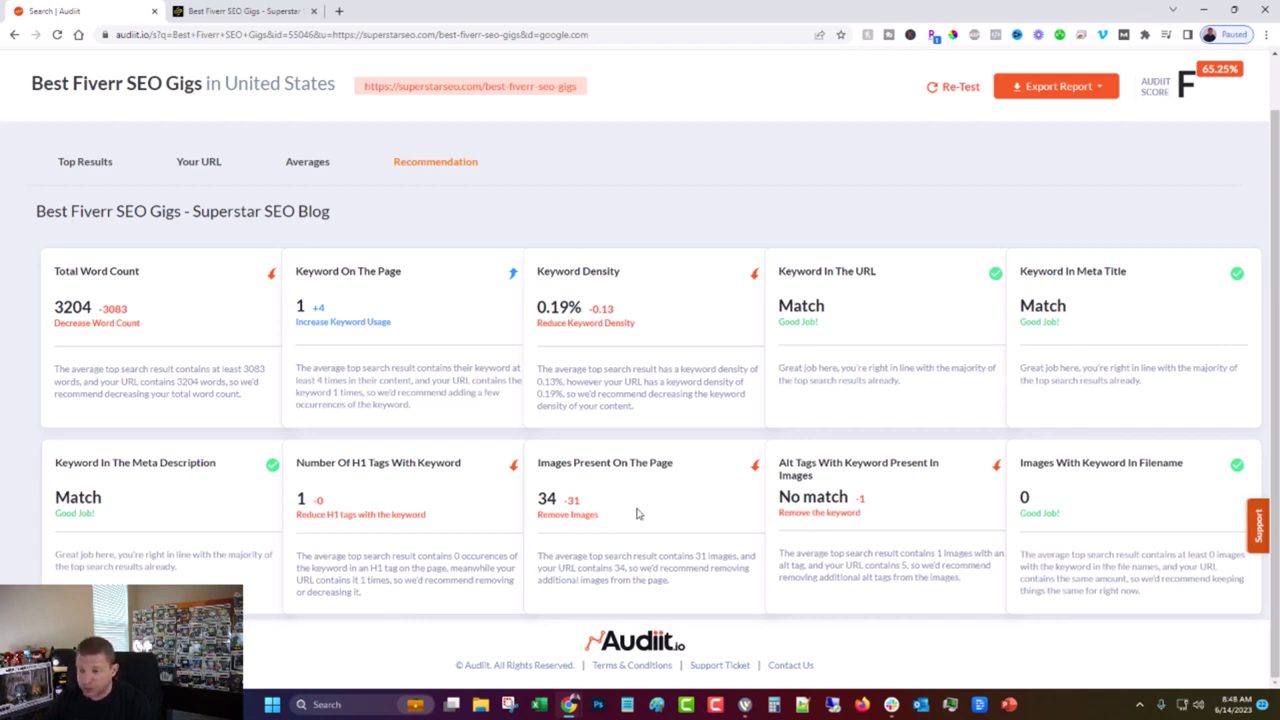
Review the recommendation on images present on the page and look through the images in the live article.
{"action": "left_click_drag", "start_coordinate": [577, 500], "coordinate": [547, 502]}
{"action": "left_click", "coordinate": [548, 503]}
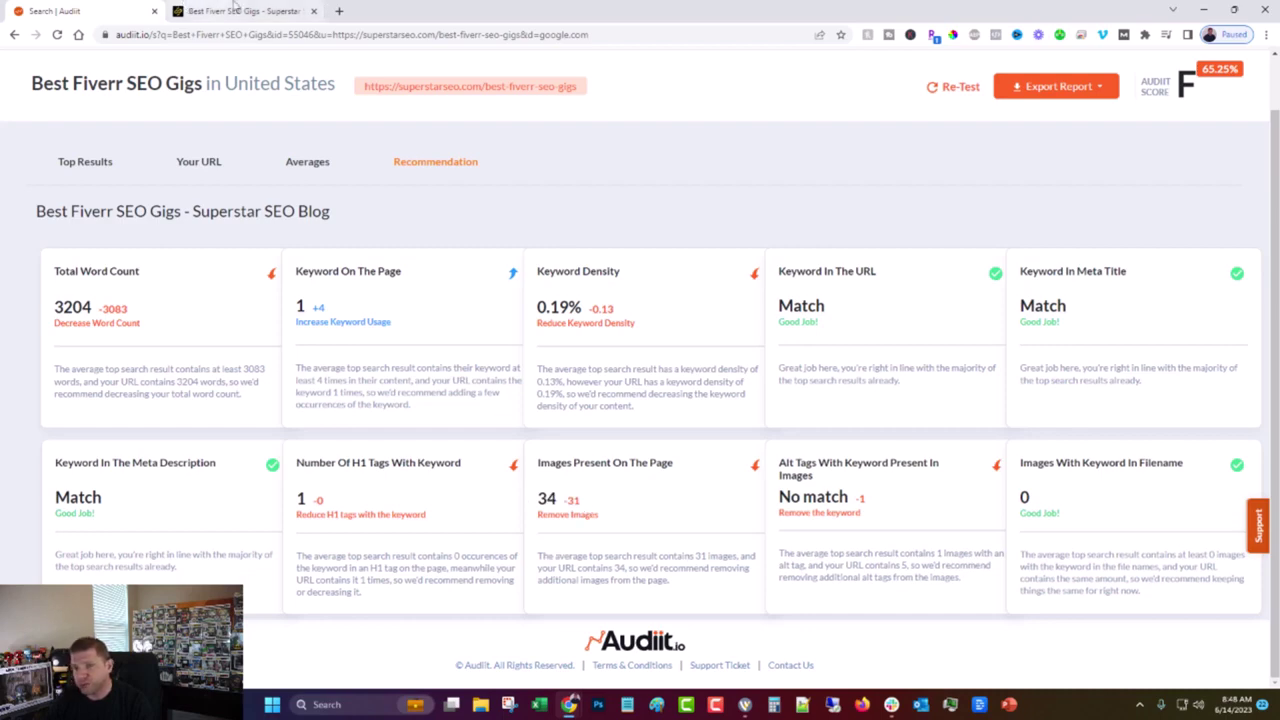
{"action": "left_click", "coordinate": [184, 10]}
{"action": "scroll", "coordinate": [780, 630], "scroll_direction": "down", "scroll_amount": 5}
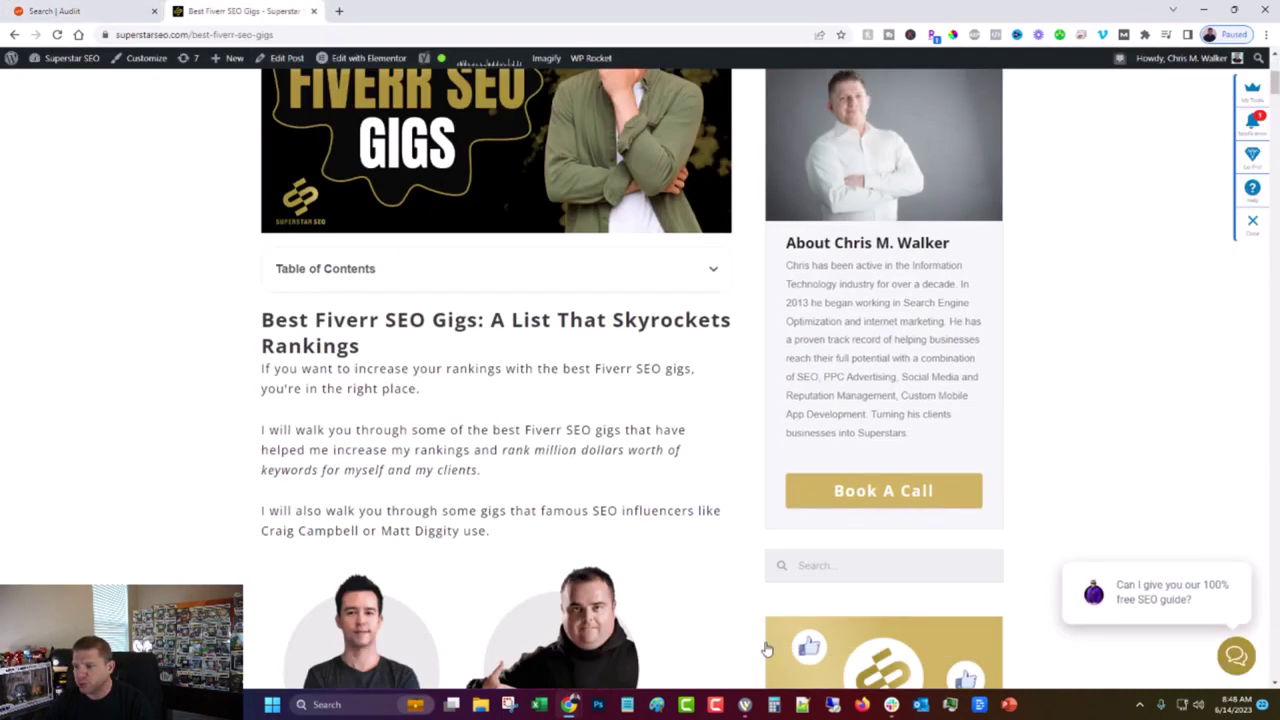
{"action": "scroll", "coordinate": [443, 549], "scroll_direction": "down", "scroll_amount": 3}
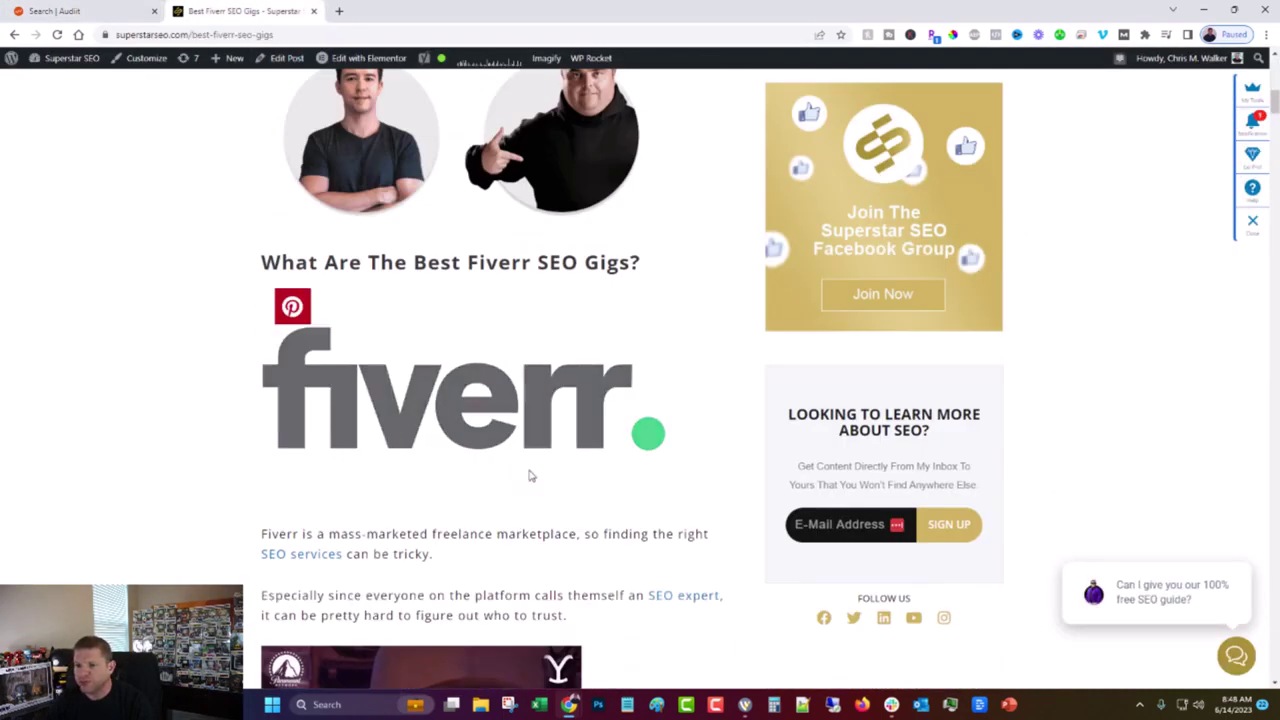
{"action": "scroll", "coordinate": [515, 460], "scroll_direction": "up", "scroll_amount": 10}
{"action": "key", "text": "ctrl+shift+Tab"}
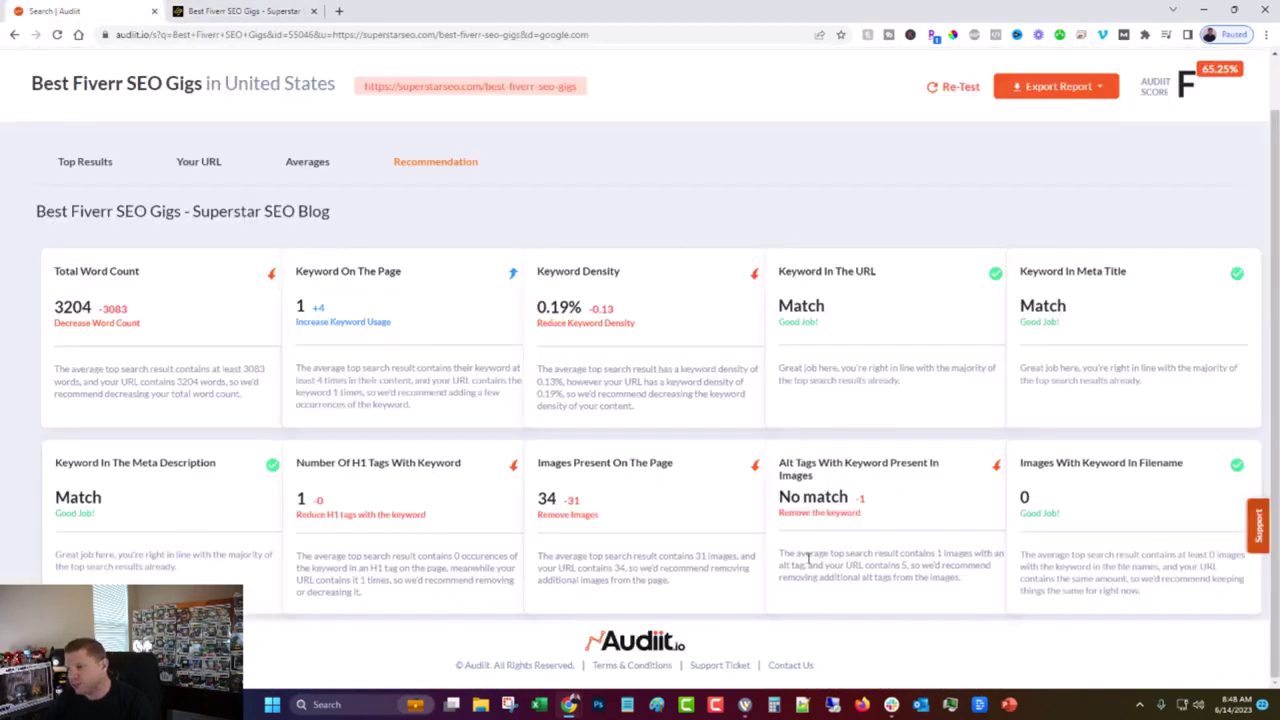
Read the recommendation on image alt tags containing the keyword and check it against the live article.
{"action": "left_click_drag", "start_coordinate": [778, 556], "coordinate": [971, 591]}
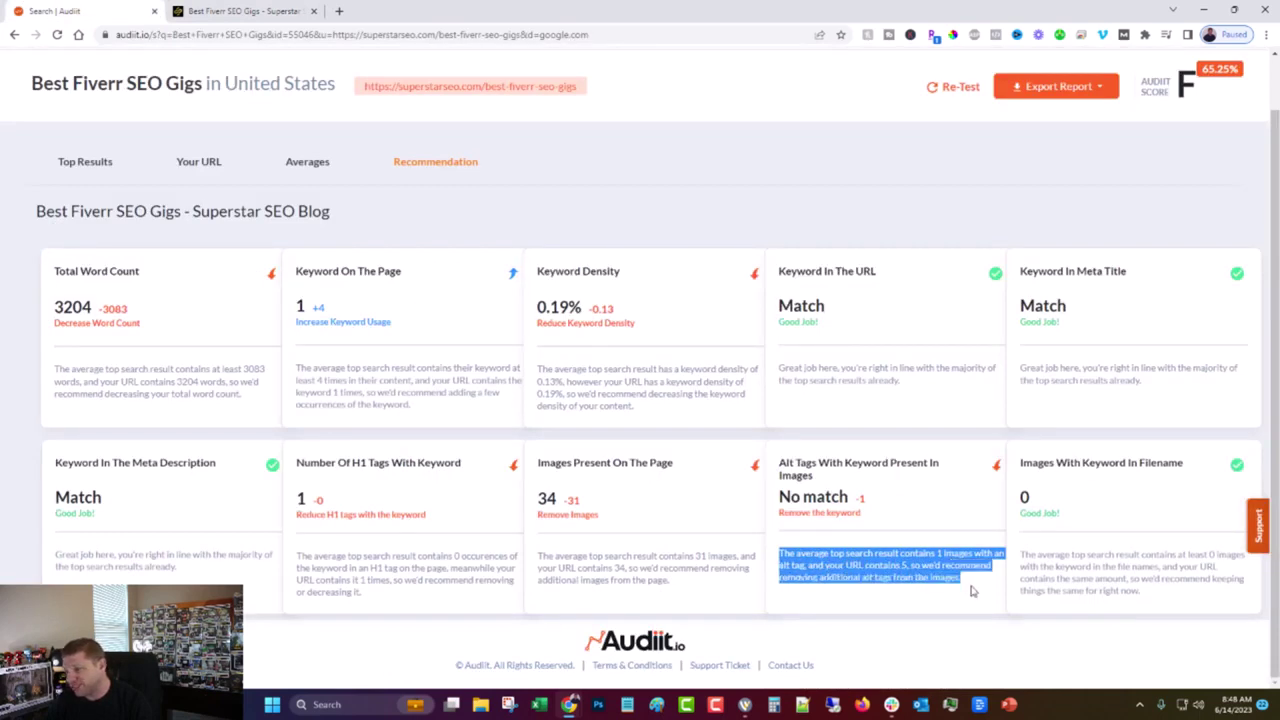
{"action": "left_click", "coordinate": [971, 590]}
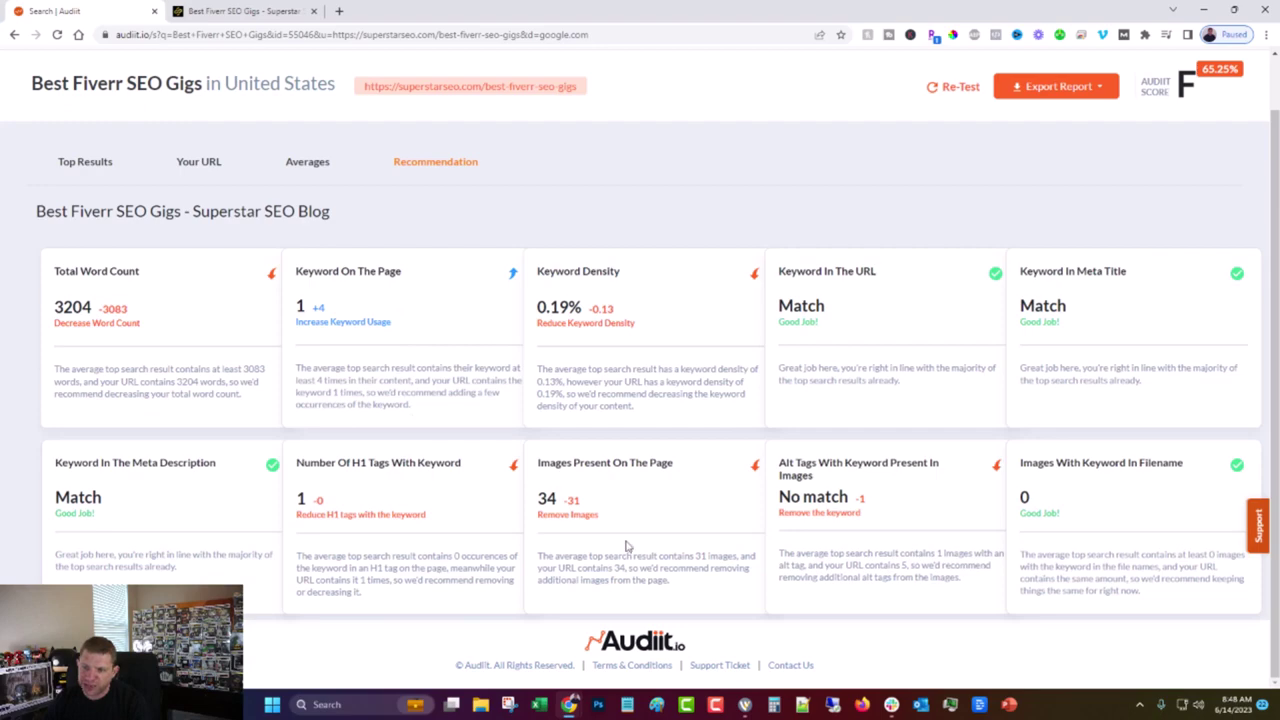
{"action": "left_click", "coordinate": [258, 9]}
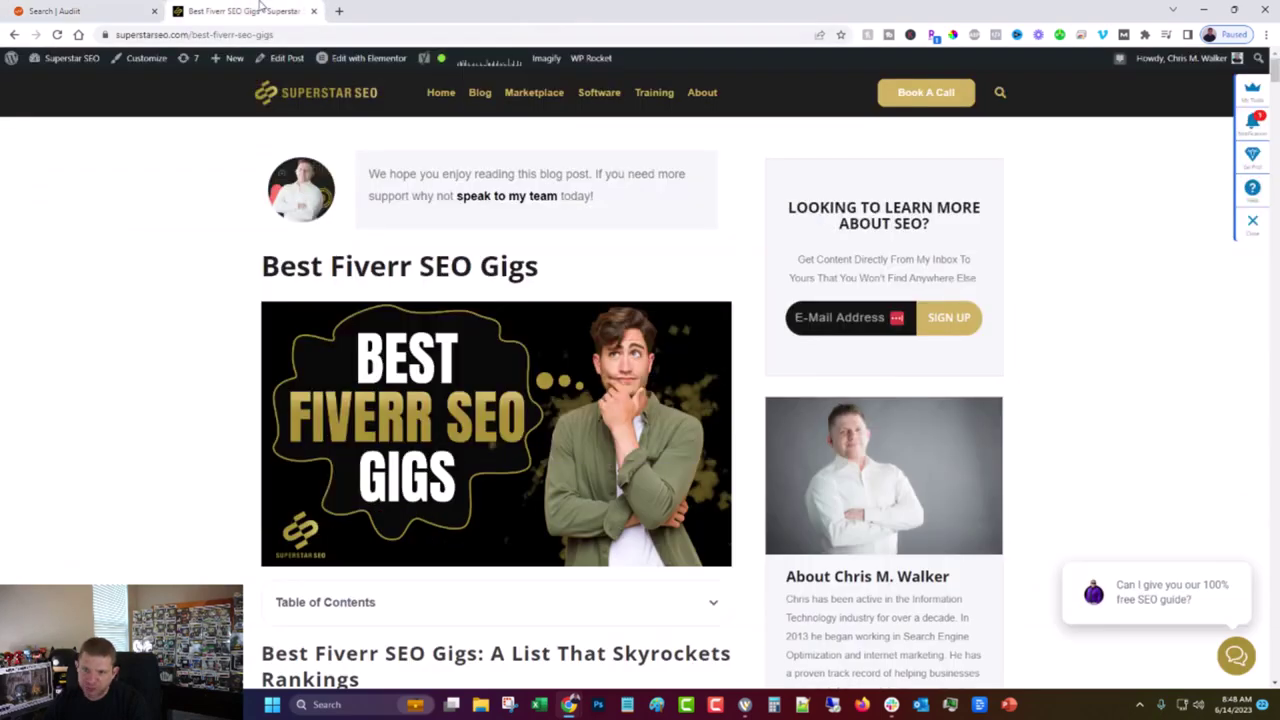
{"action": "left_click", "coordinate": [68, 10]}
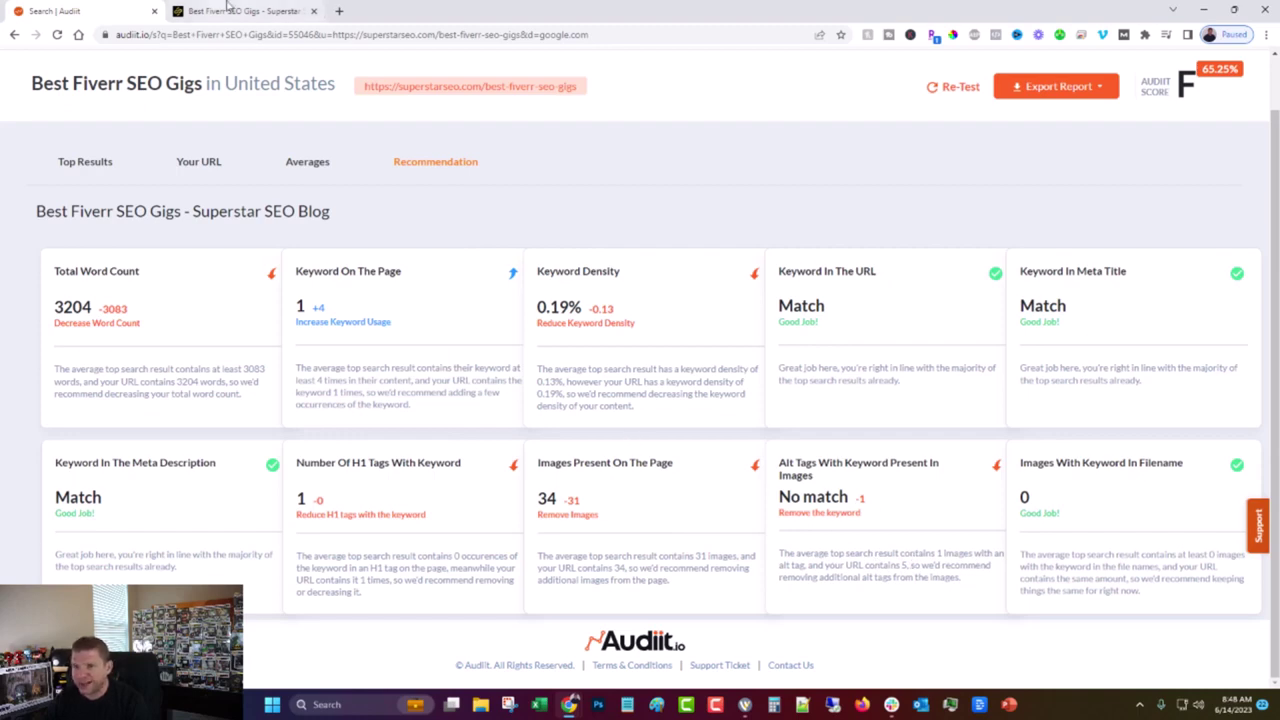
Switch to the article's WordPress post editor and search the page for "Best Fiverr SEO Gigs".
{"action": "left_click", "coordinate": [228, 7]}
{"action": "left_click", "coordinate": [563, 337]}
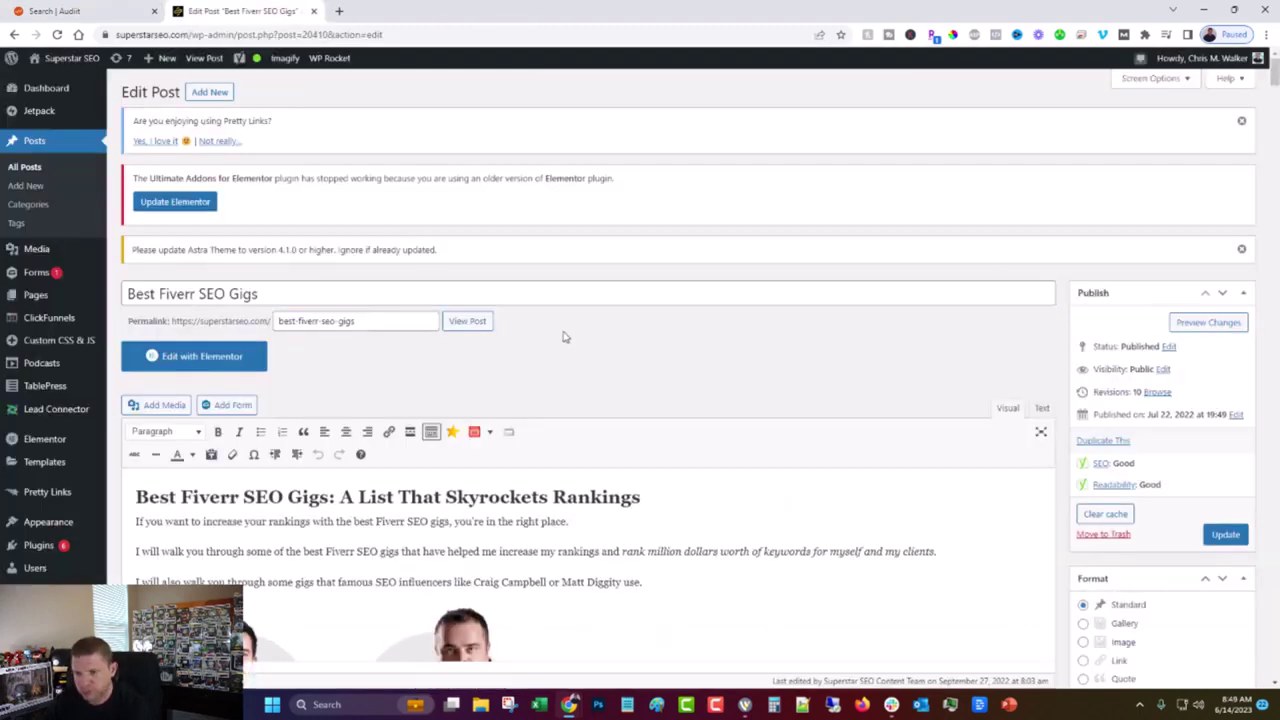
{"action": "key", "text": "ctrl+f"}
{"action": "key", "text": "ctrl+v"}
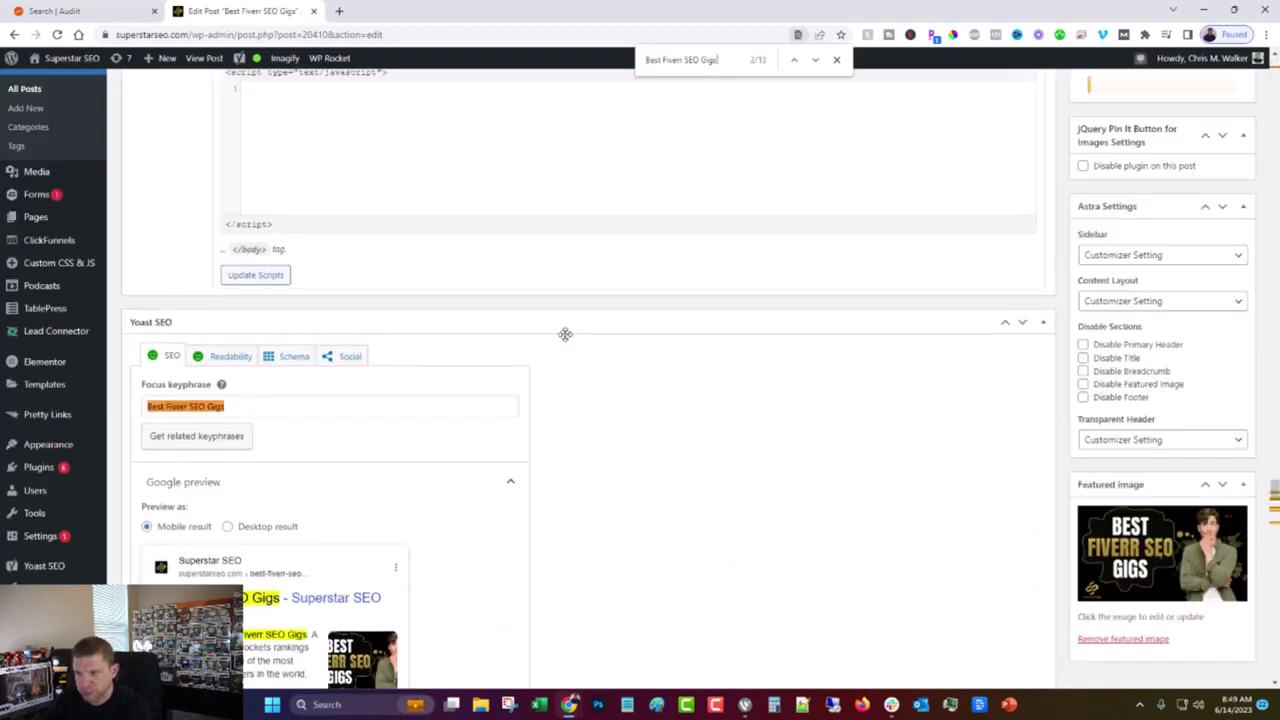
{"action": "key", "text": "Return"}
Look through the keyword occurrences in the post's body, from the later sections up to the introduction and first subheading.
{"action": "scroll", "coordinate": [622, 441], "scroll_direction": "up", "scroll_amount": 15}
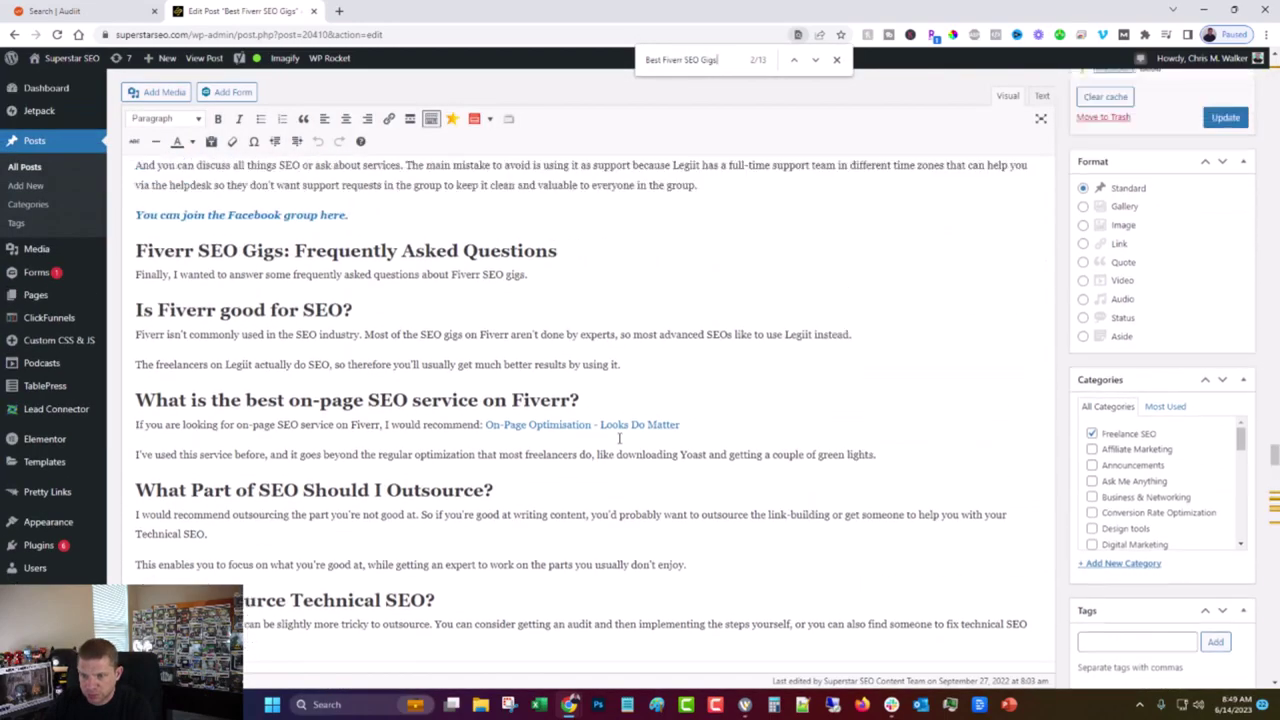
{"action": "scroll", "coordinate": [613, 440], "scroll_direction": "up", "scroll_amount": 10}
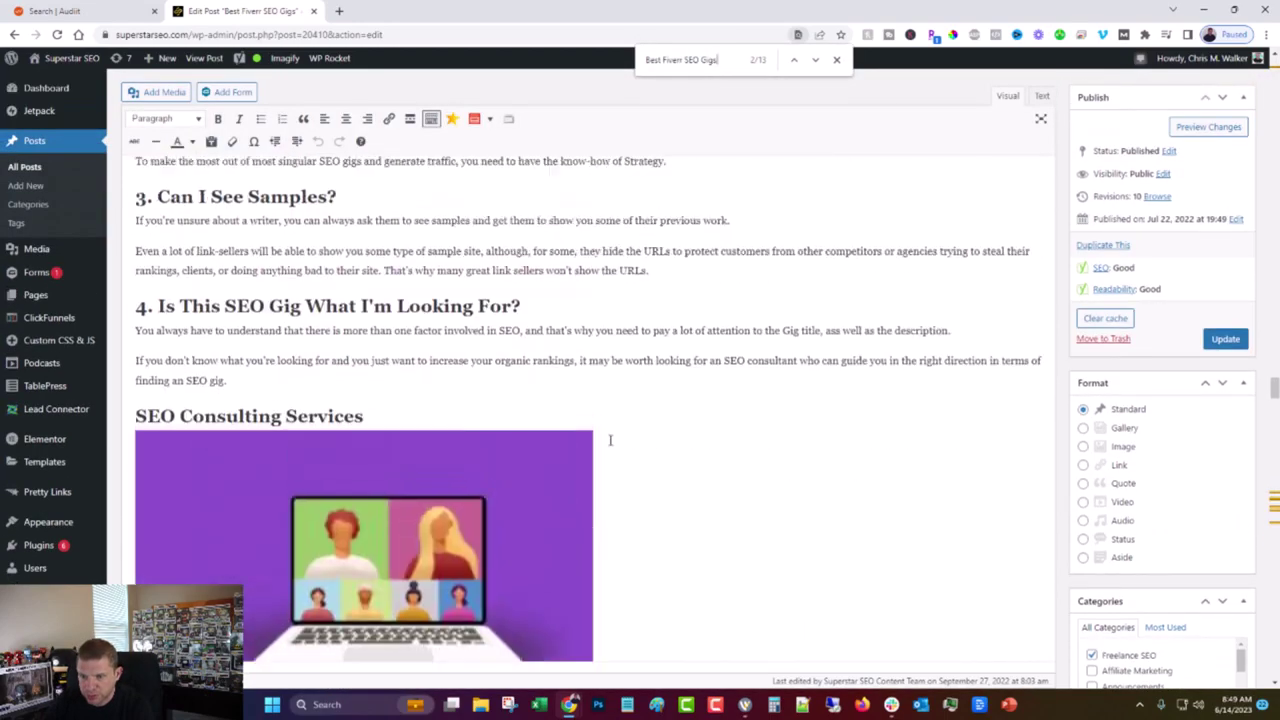
{"action": "left_click_drag", "start_coordinate": [585, 430], "coordinate": [590, 430]}
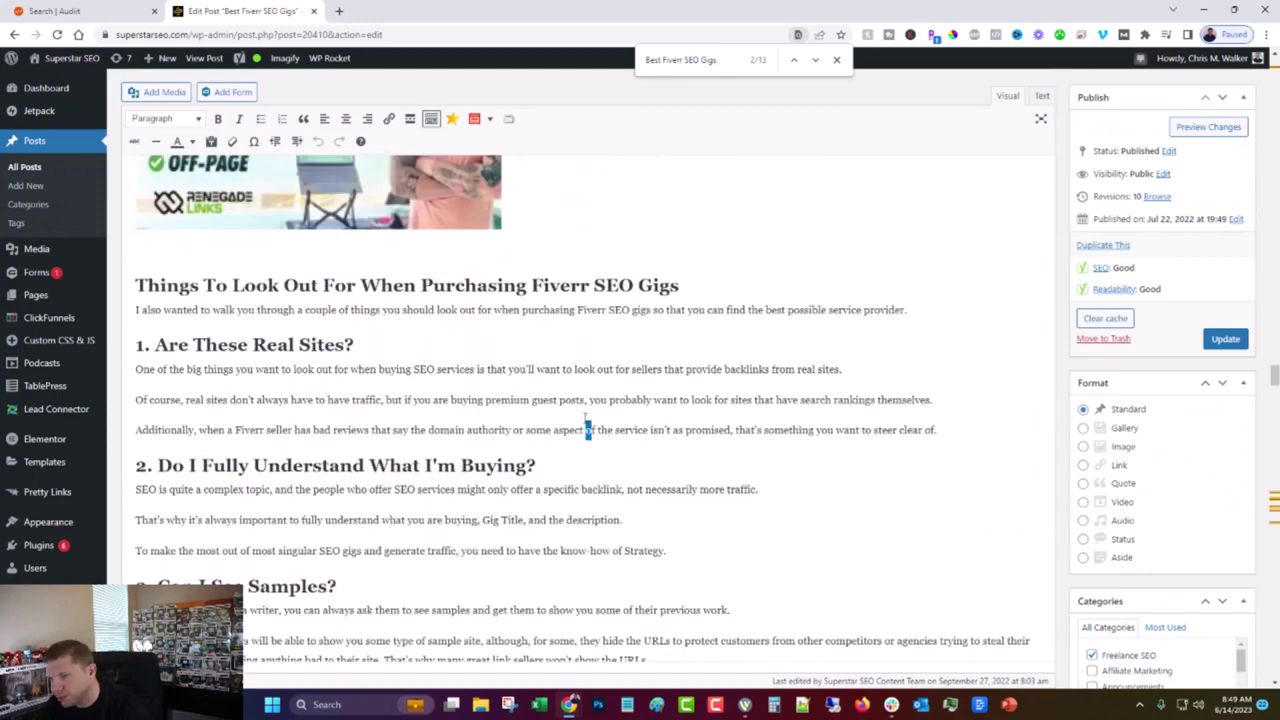
{"action": "scroll", "coordinate": [585, 425], "scroll_direction": "up", "scroll_amount": 10}
{"action": "left_click", "coordinate": [585, 418]}
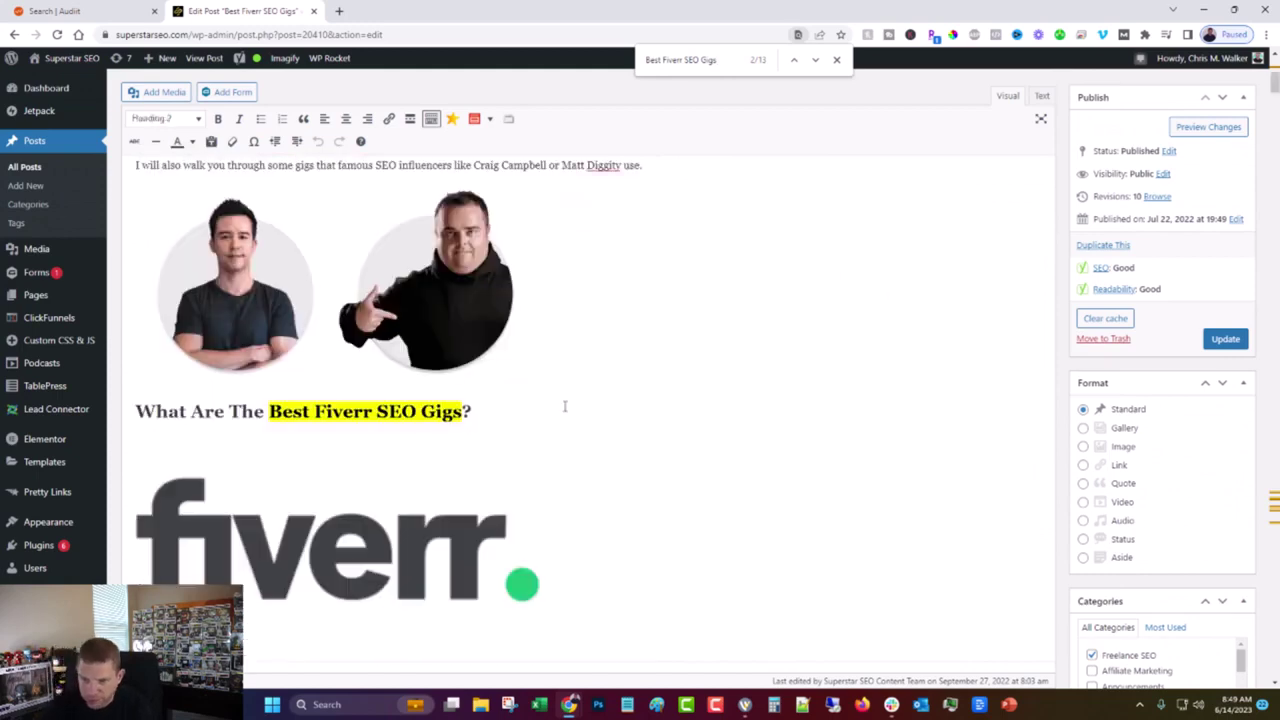
{"action": "left_click", "coordinate": [815, 61]}
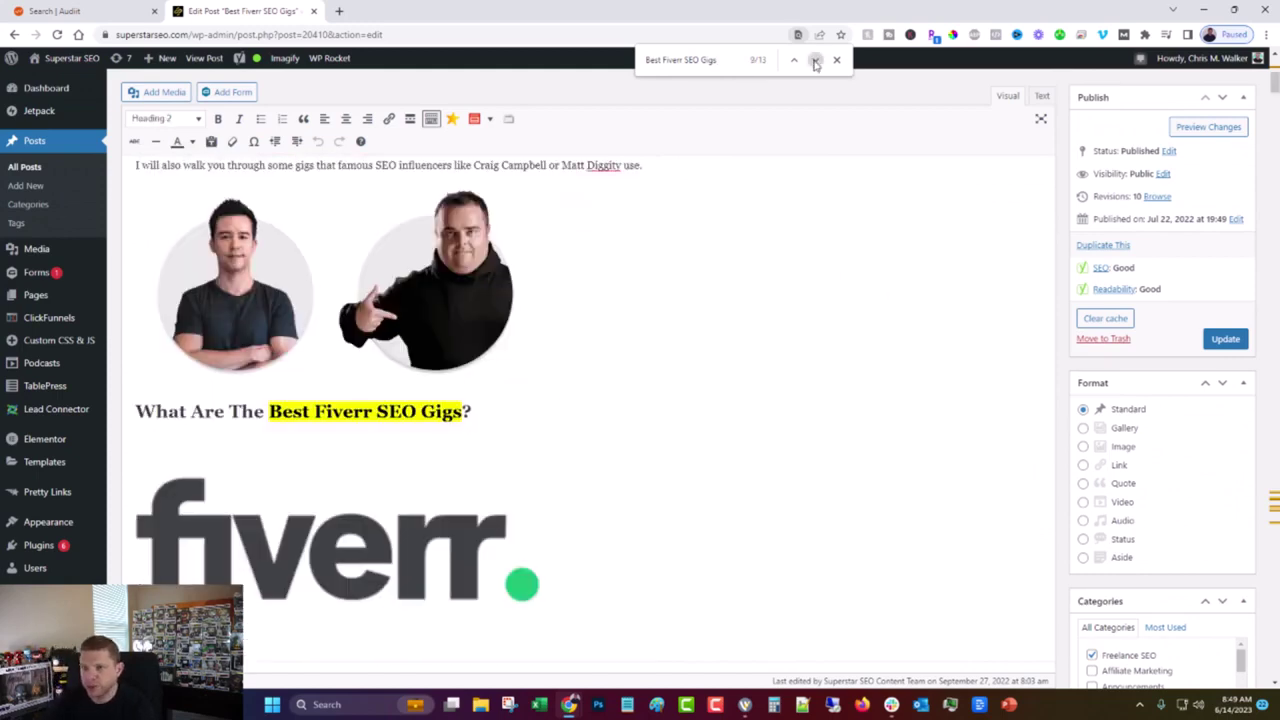
{"action": "scroll", "coordinate": [800, 200], "scroll_direction": "up", "scroll_amount": 4}
{"action": "scroll", "coordinate": [760, 234], "scroll_direction": "down", "scroll_amount": 2}
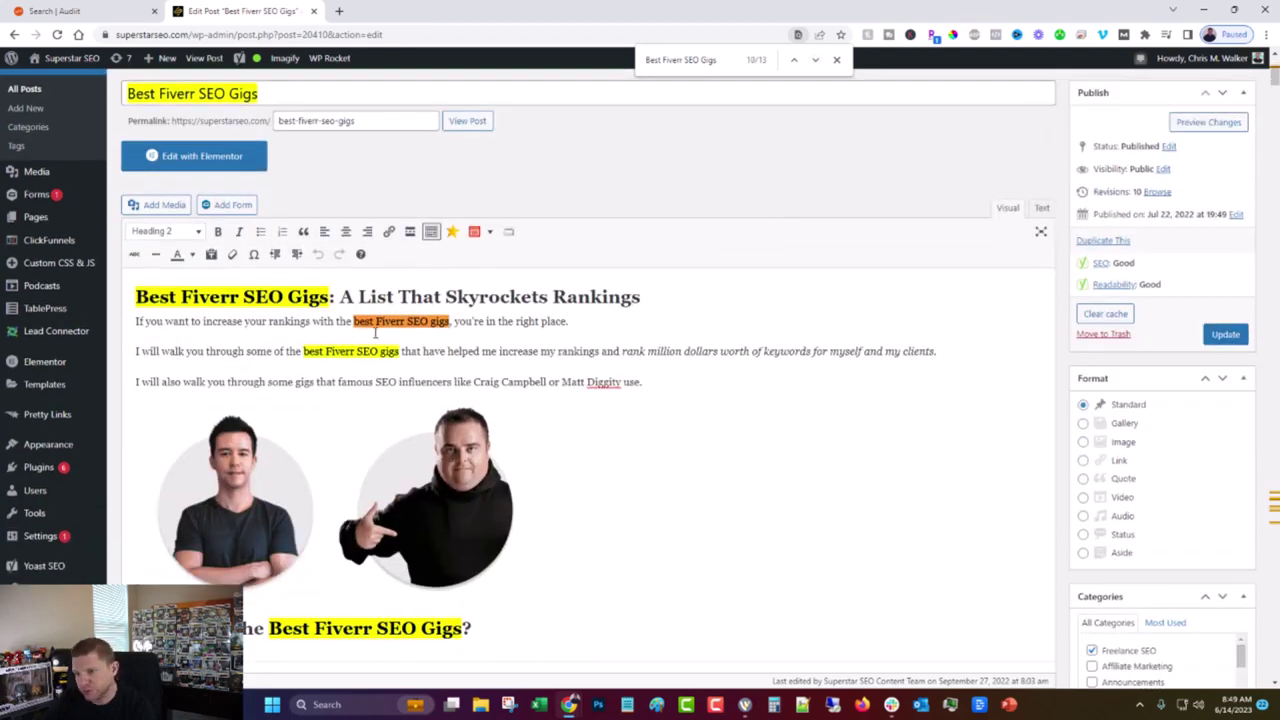
{"action": "scroll", "coordinate": [526, 400], "scroll_direction": "down", "scroll_amount": 2}
{"action": "scroll", "coordinate": [526, 400], "scroll_direction": "up", "scroll_amount": 2}
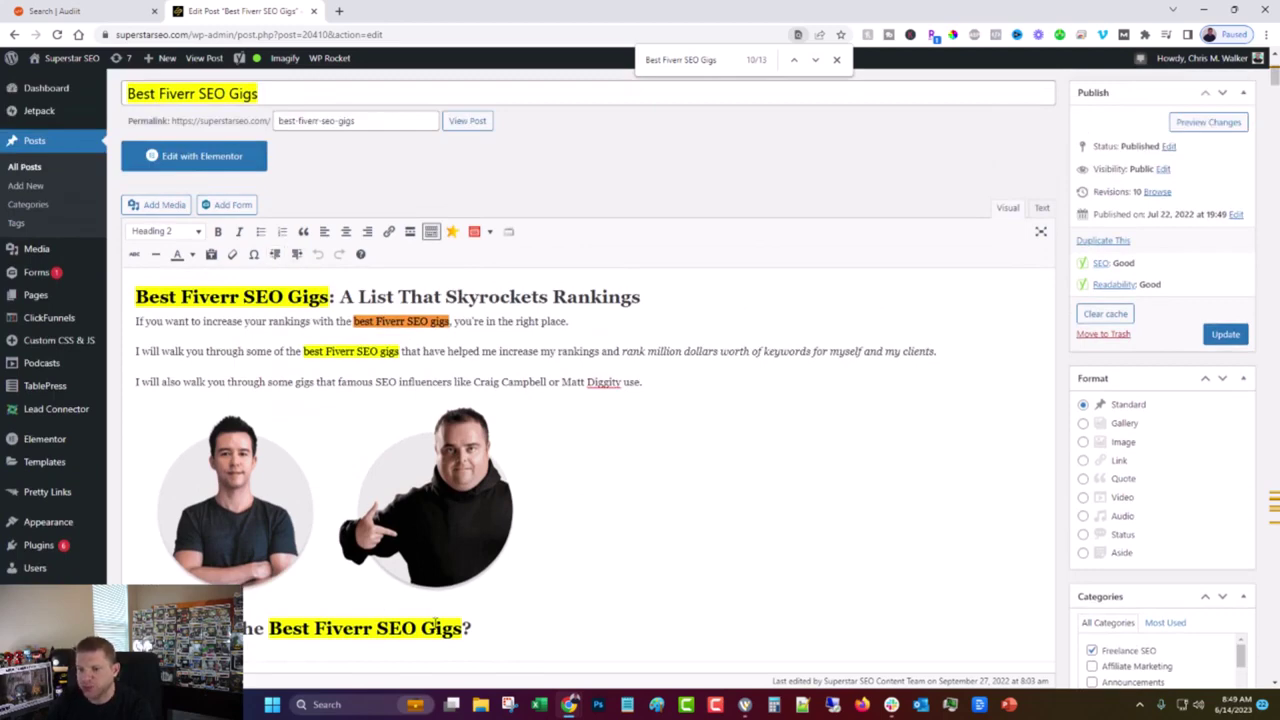
{"action": "scroll", "coordinate": [436, 622], "scroll_direction": "down", "scroll_amount": 3}
{"action": "scroll", "coordinate": [429, 600], "scroll_direction": "up", "scroll_amount": 2}
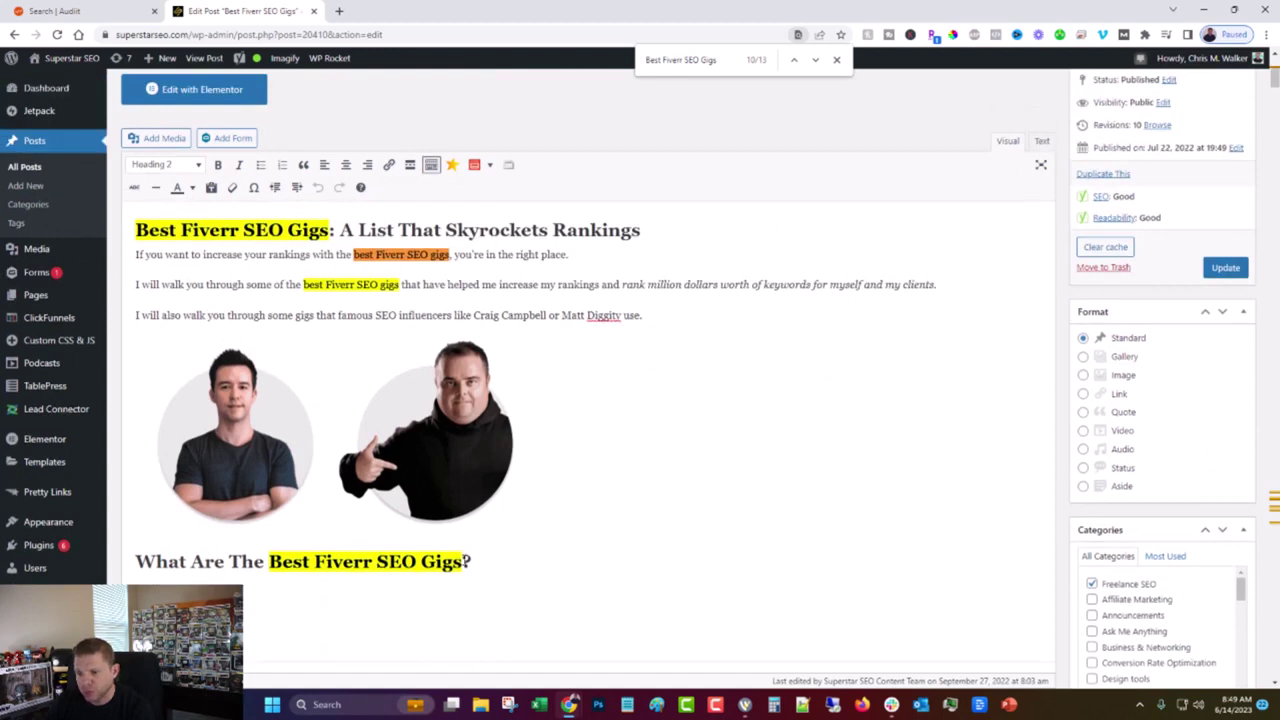
Reword the subheading below the portraits to "What Are The Best SEO Gigs On Fiverr?" and replace "best" with "top" in the second intro paragraph.
{"action": "left_click_drag", "start_coordinate": [463, 561], "coordinate": [314, 561]}
{"action": "type", "text": "SEO"}
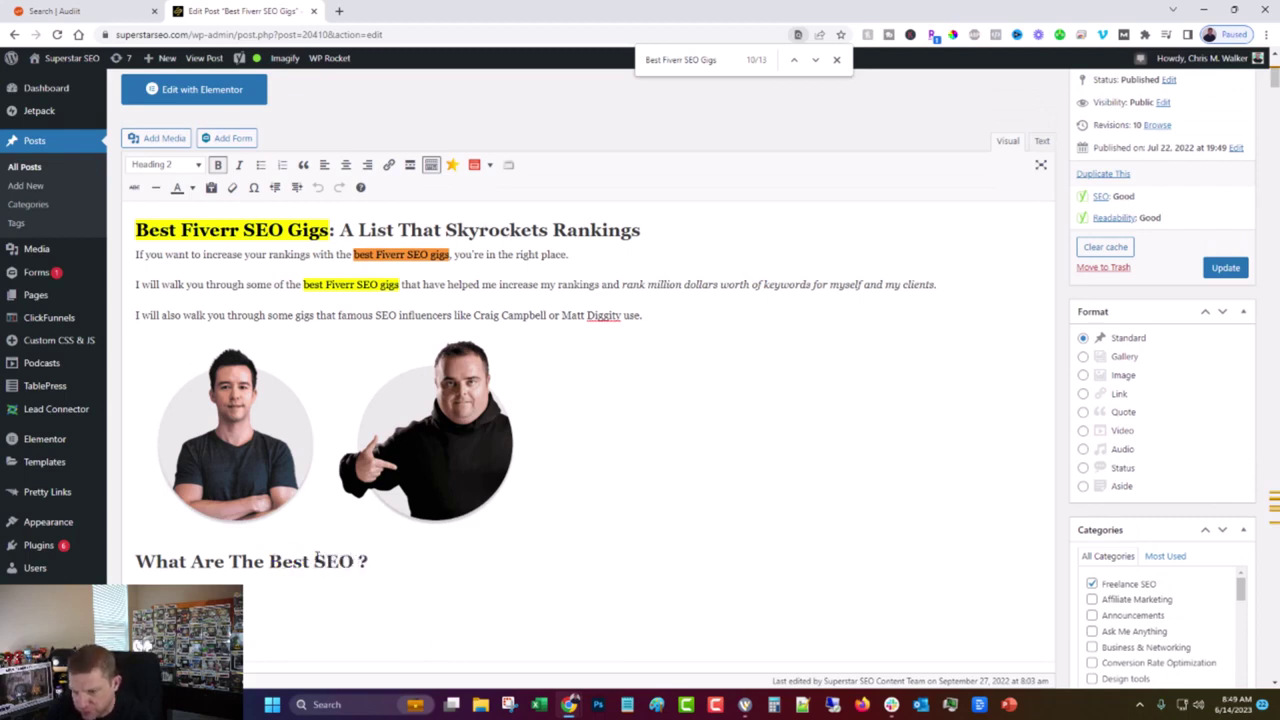
{"action": "type", "text": " Gigs"}
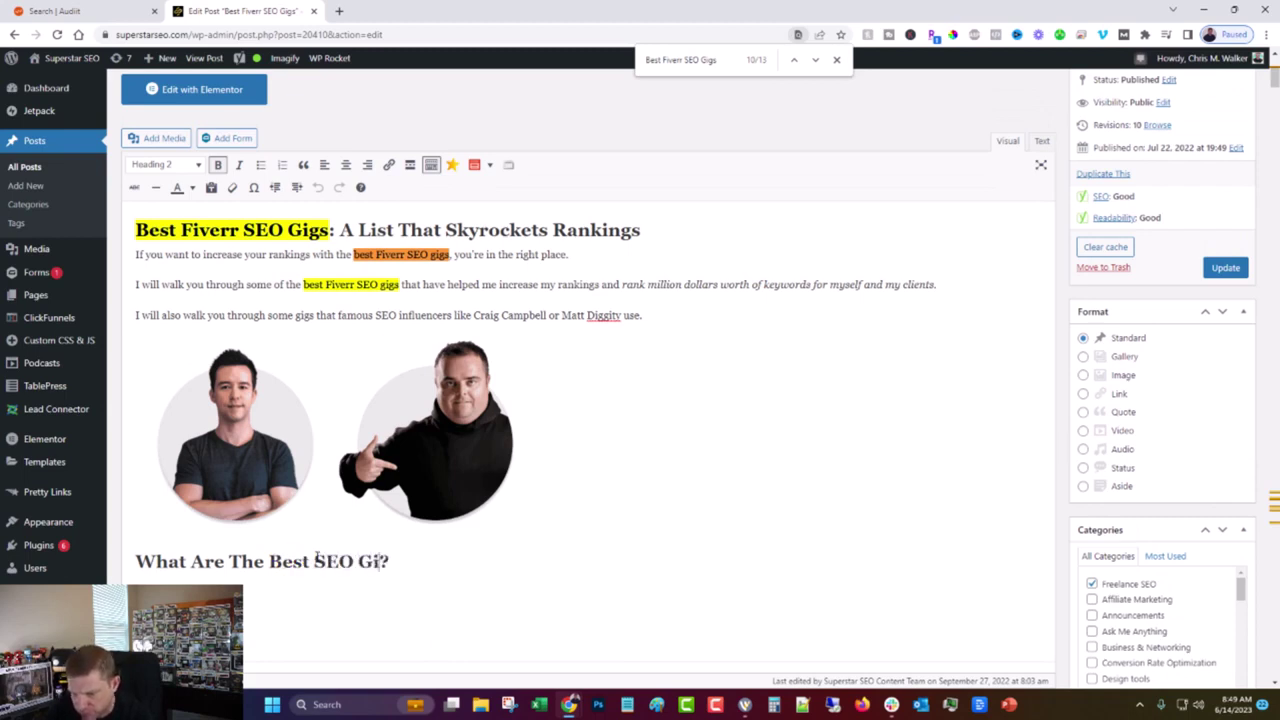
{"action": "type", "text": " On Fi"}
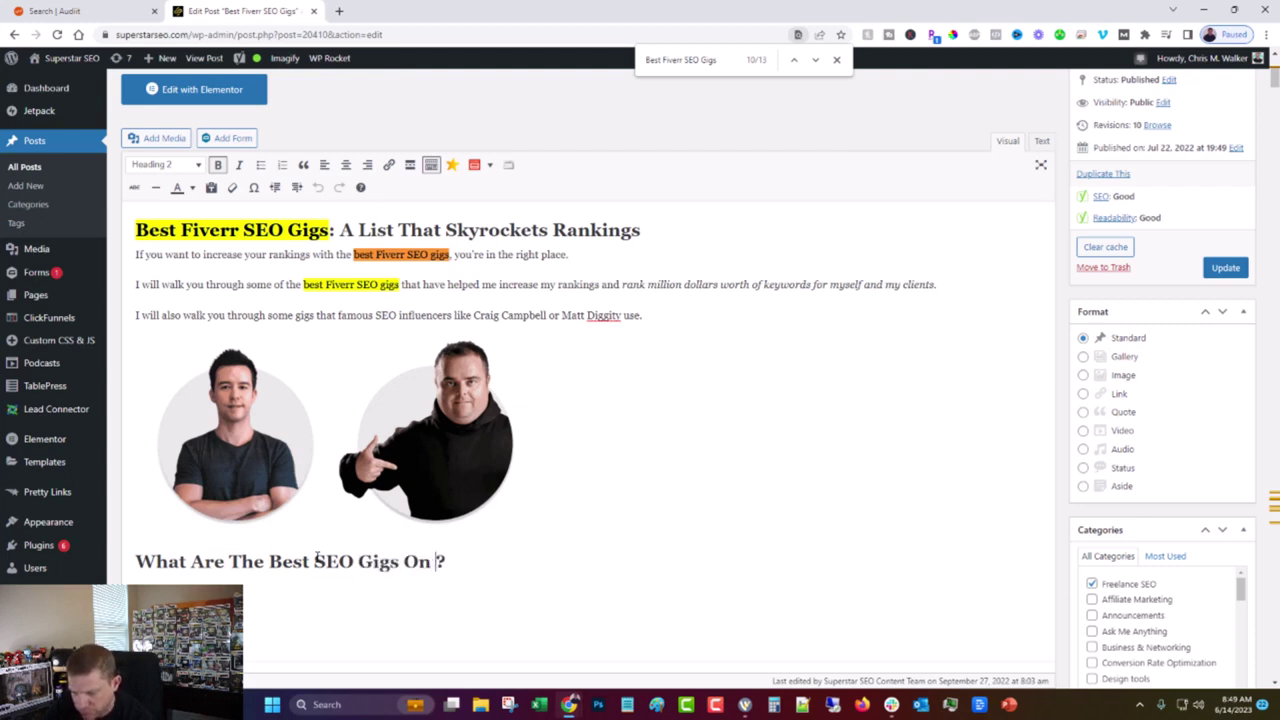
{"action": "type", "text": "verr"}
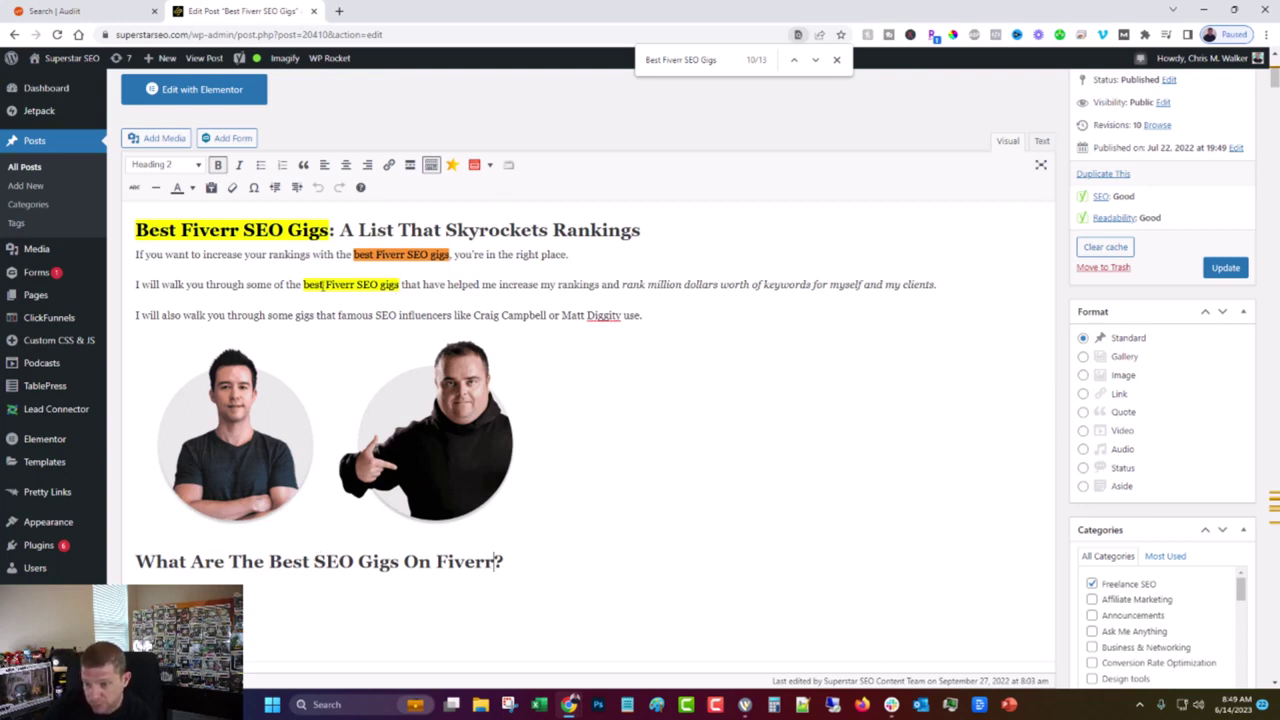
{"action": "left_click_drag", "start_coordinate": [323, 285], "coordinate": [303, 285]}
{"action": "type", "text": "top"}
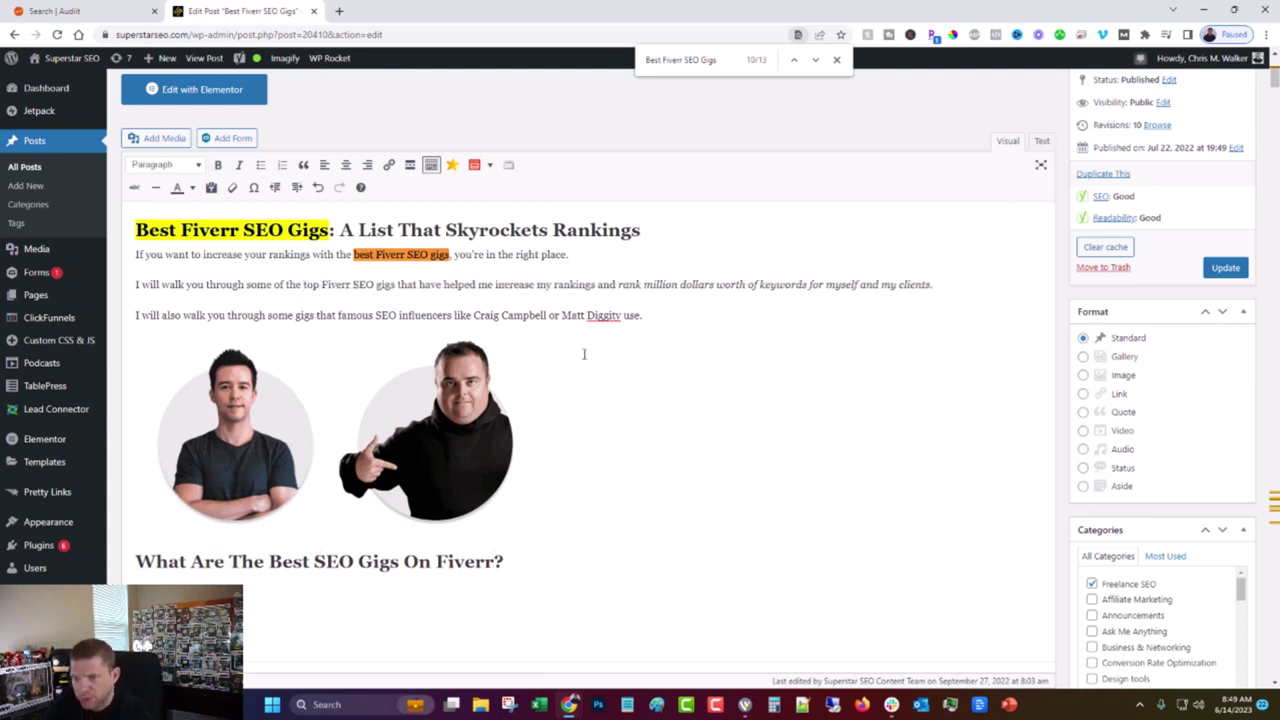
Check the image details of the two portrait photos in the introduction for alternative text, leaving them unedited.
{"action": "scroll", "coordinate": [584, 353], "scroll_direction": "down", "scroll_amount": 1}
{"action": "left_click", "coordinate": [435, 300]}
{"action": "left_click", "coordinate": [204, 282]}
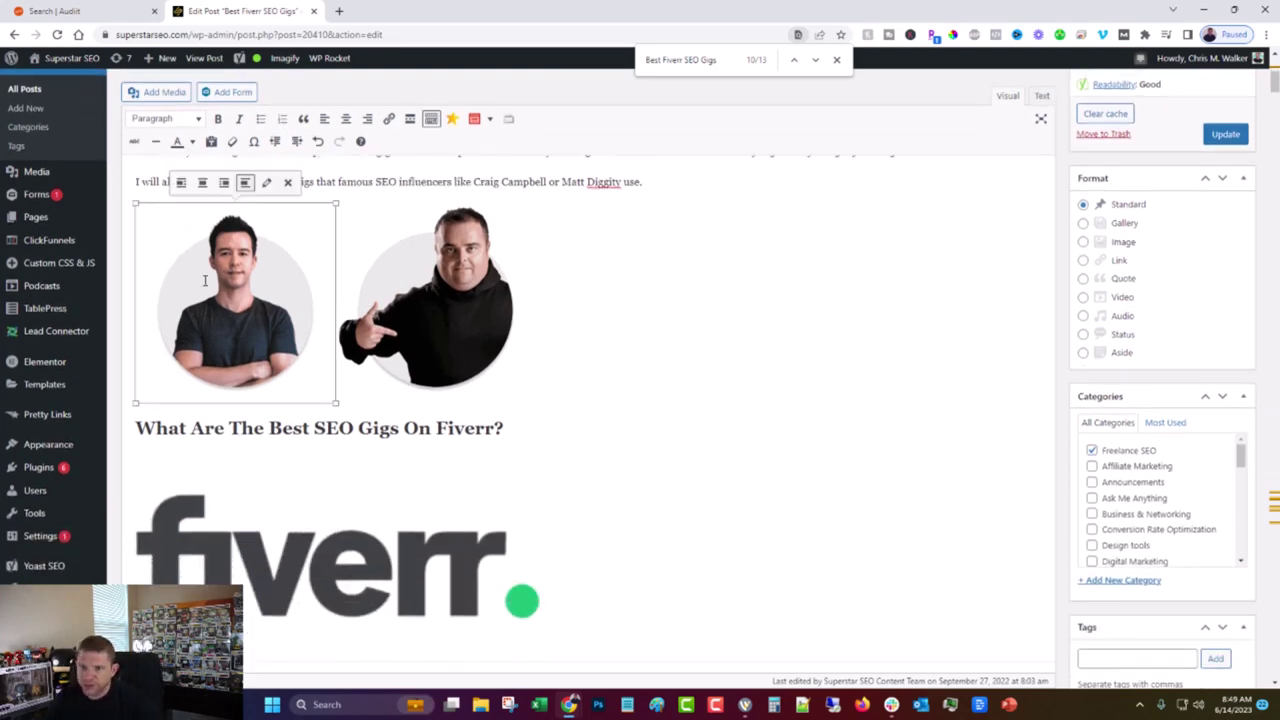
{"action": "left_click", "coordinate": [266, 183]}
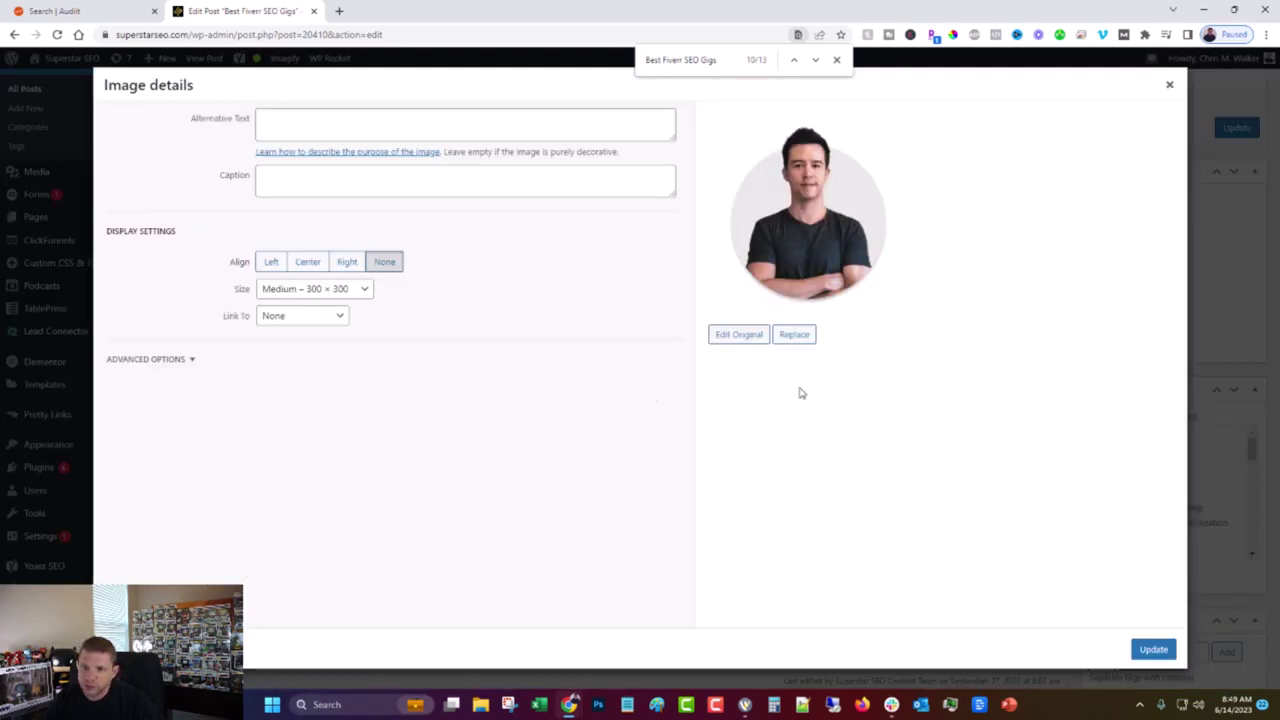
{"action": "left_click", "coordinate": [1168, 85]}
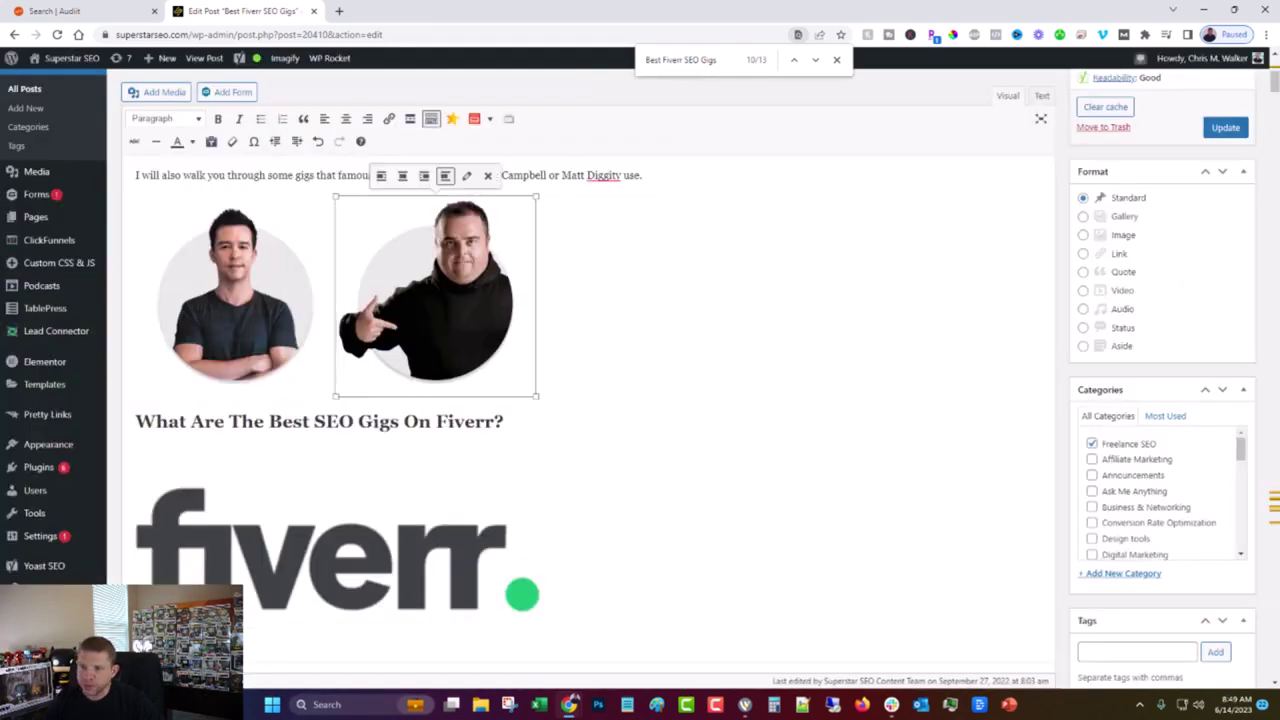
{"action": "left_click", "coordinate": [466, 176]}
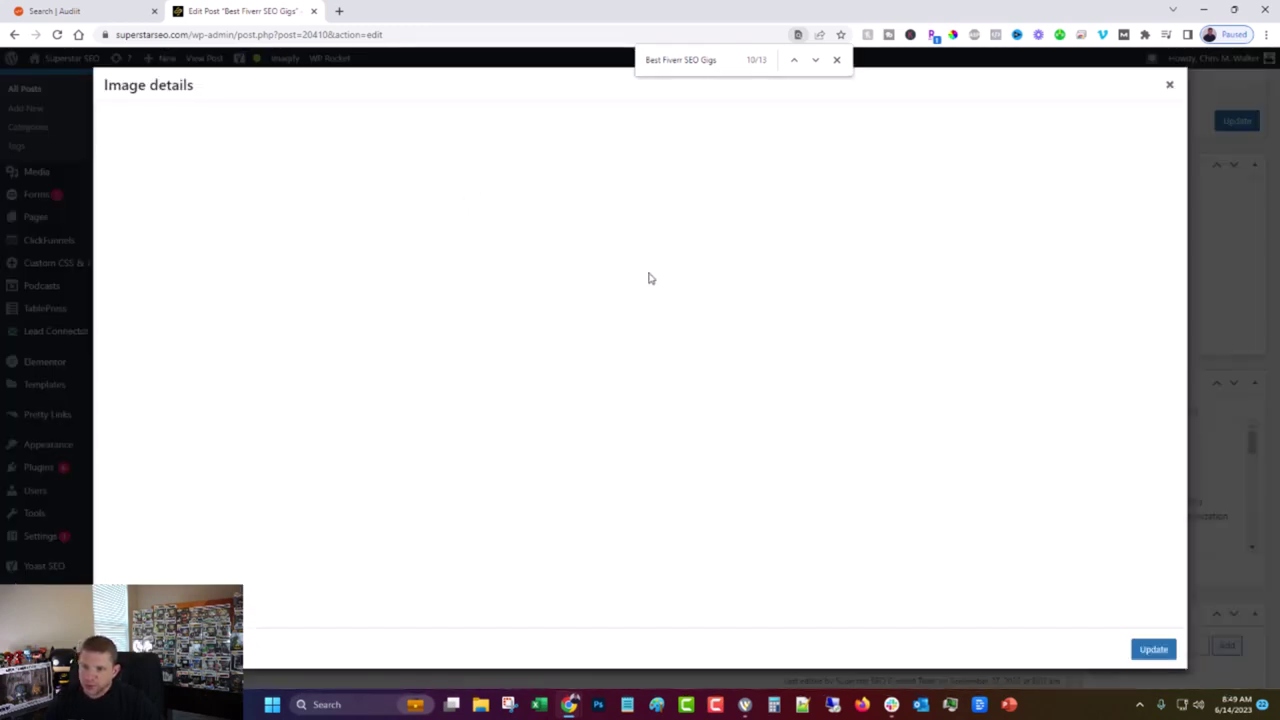
{"action": "left_click", "coordinate": [1168, 86]}
Check the alternative text of the Fiverr logo and the "Kind of an expert on it" image.
{"action": "scroll", "coordinate": [342, 446], "scroll_direction": "down", "scroll_amount": 1}
{"action": "left_click", "coordinate": [489, 331]}
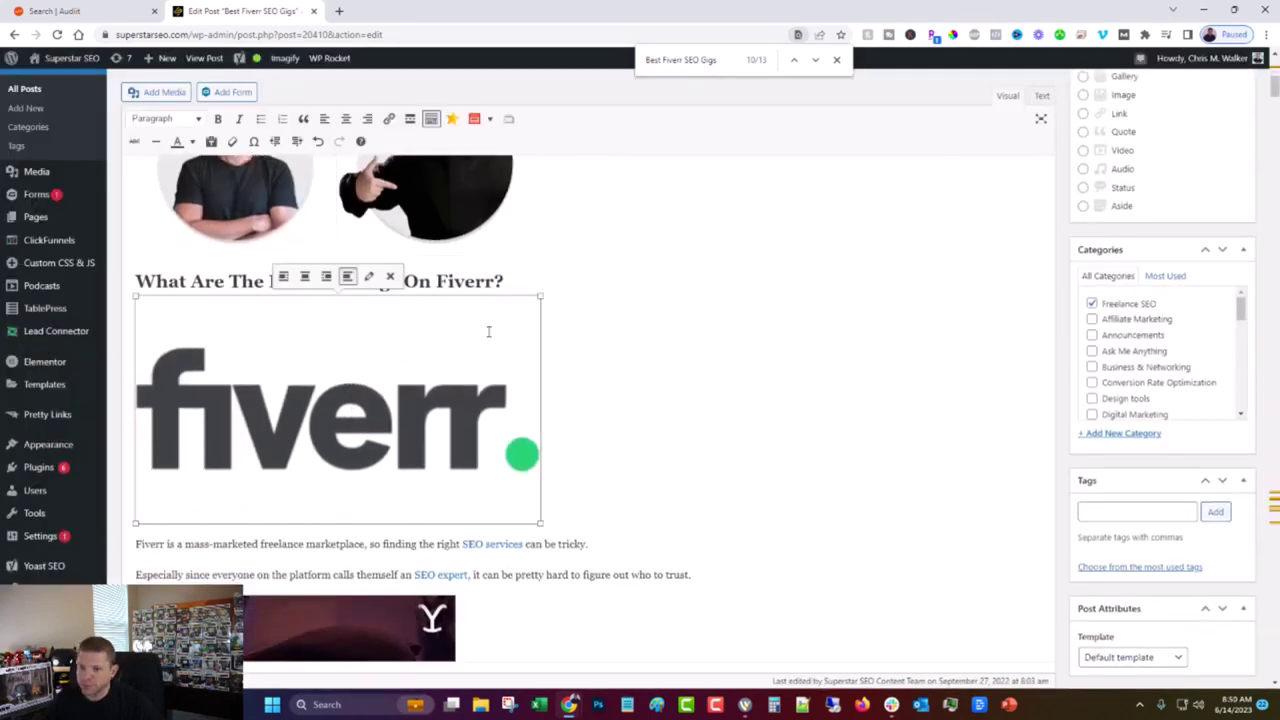
{"action": "left_click", "coordinate": [368, 277]}
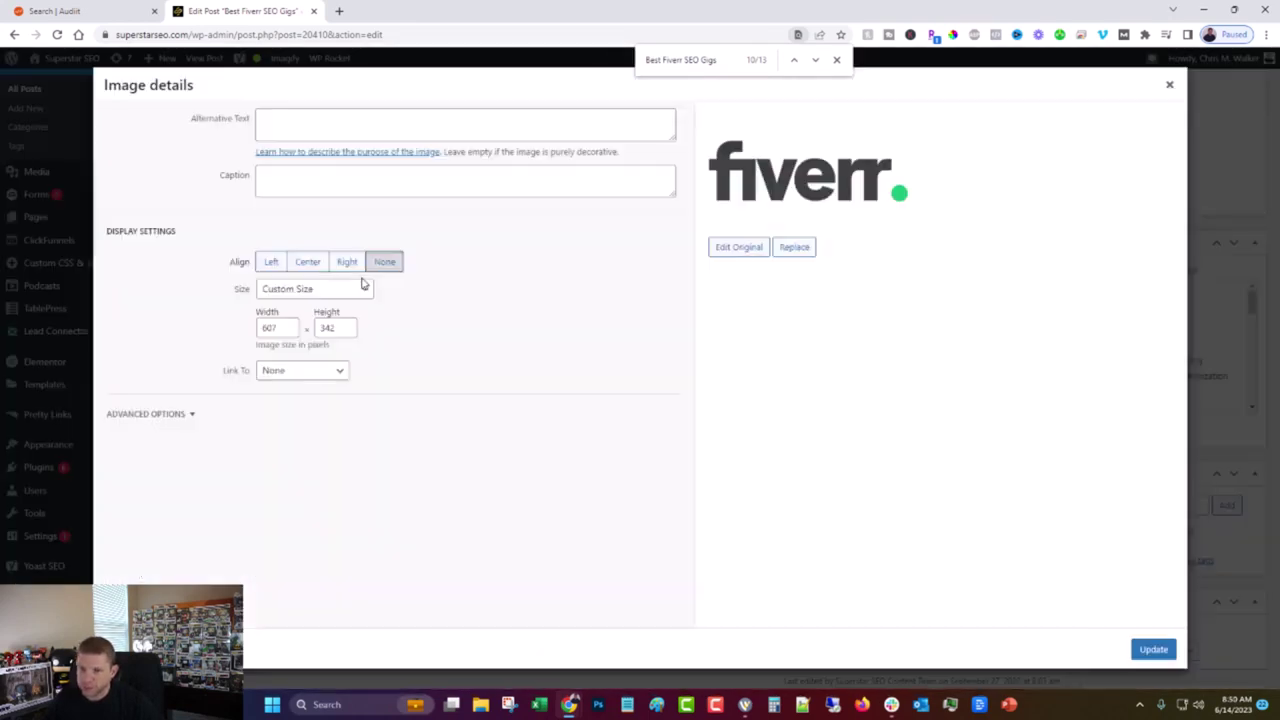
{"action": "left_click", "coordinate": [1169, 84]}
{"action": "scroll", "coordinate": [506, 383], "scroll_direction": "down", "scroll_amount": 4}
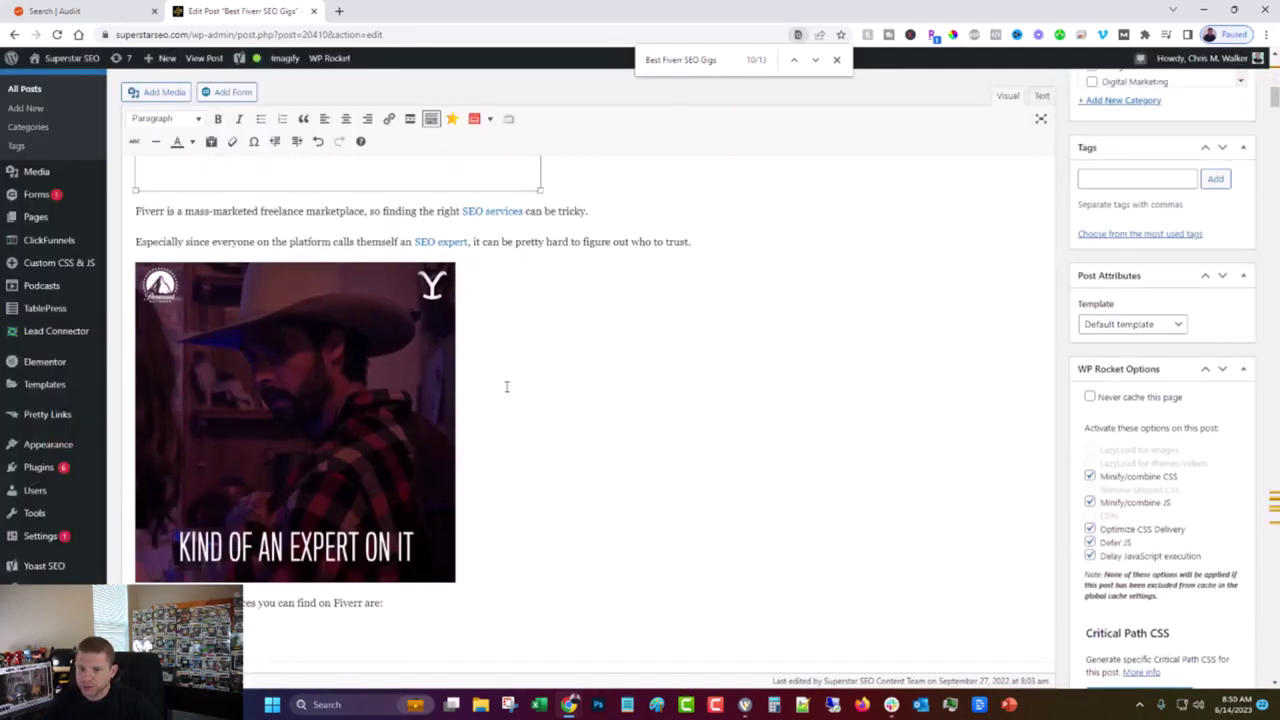
{"action": "scroll", "coordinate": [330, 380], "scroll_direction": "up", "scroll_amount": 2}
{"action": "left_click", "coordinate": [326, 340]}
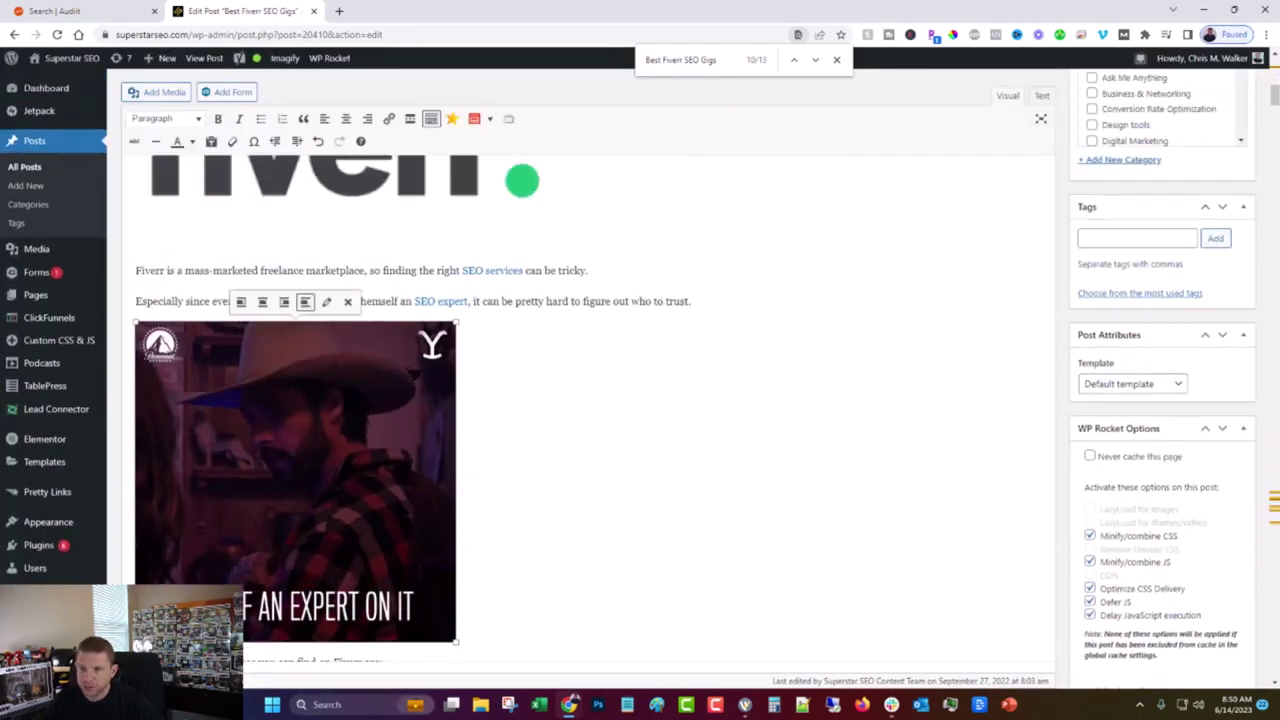
{"action": "left_click", "coordinate": [326, 302]}
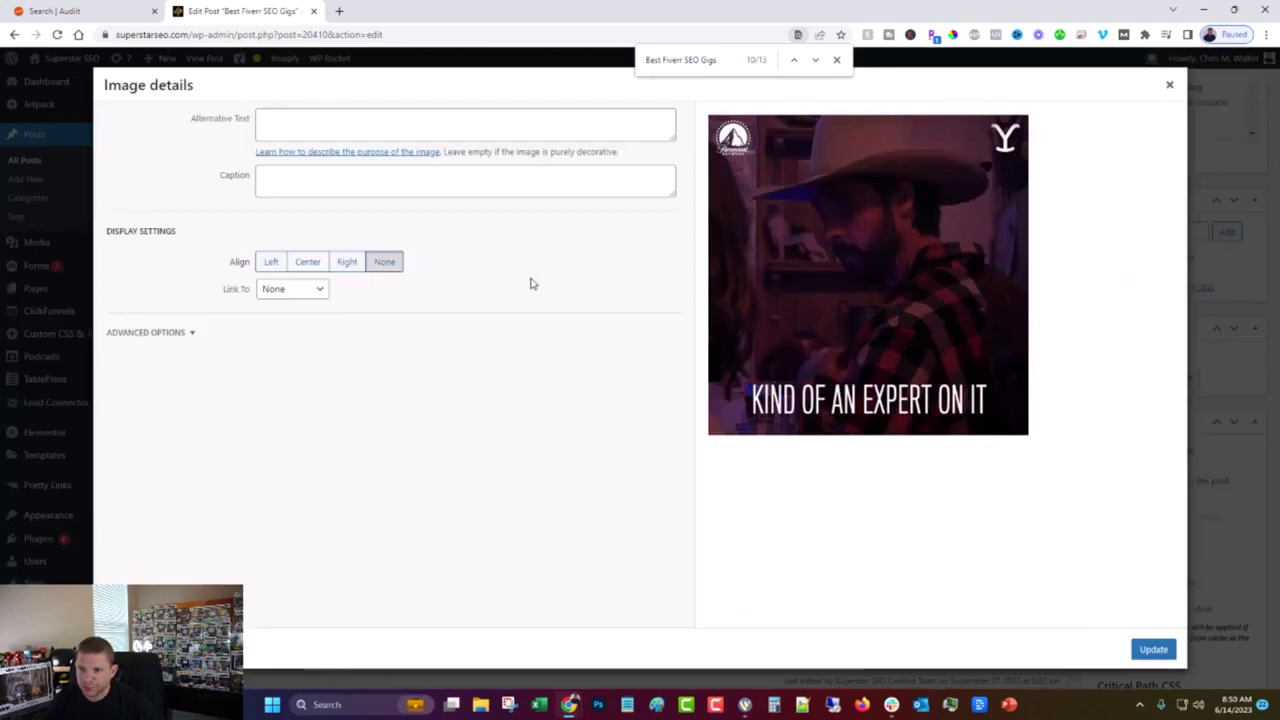
{"action": "left_click", "coordinate": [1169, 84]}
Check the alternative text of the "Be. Careful." image and the "Boost Your Rankings Today" press release image.
{"action": "scroll", "coordinate": [569, 409], "scroll_direction": "down", "scroll_amount": 5}
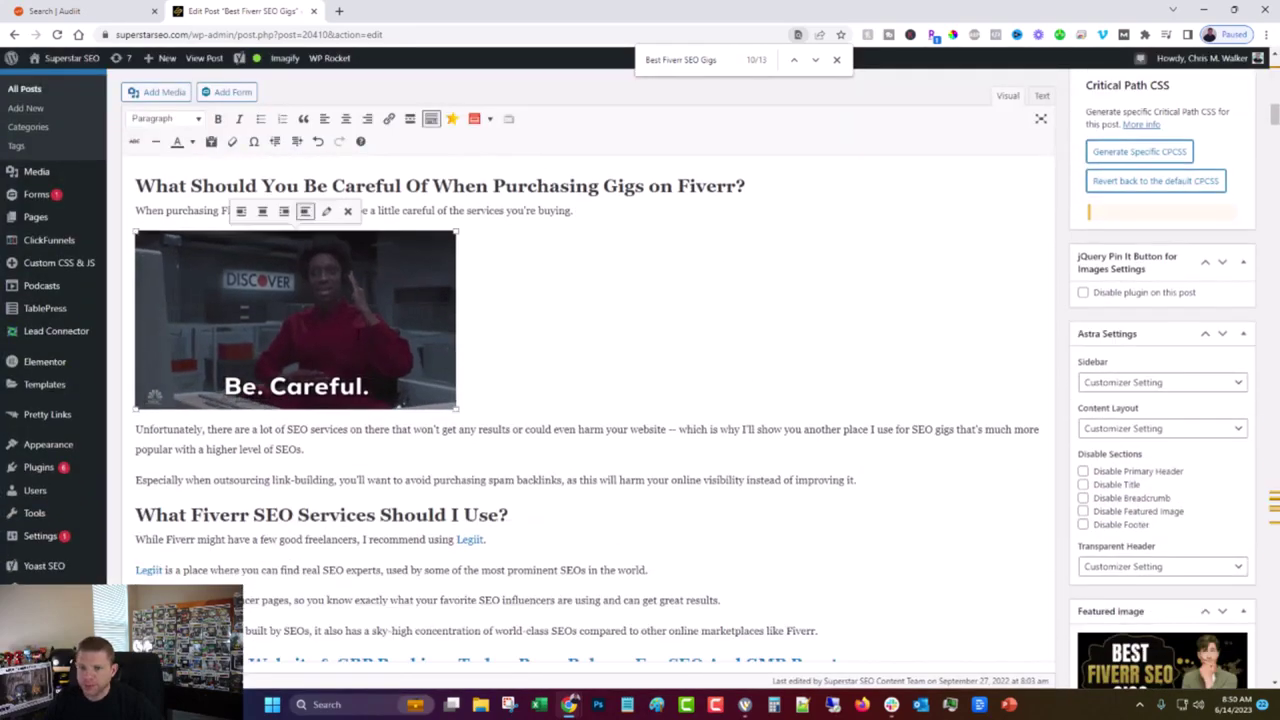
{"action": "left_click", "coordinate": [326, 211]}
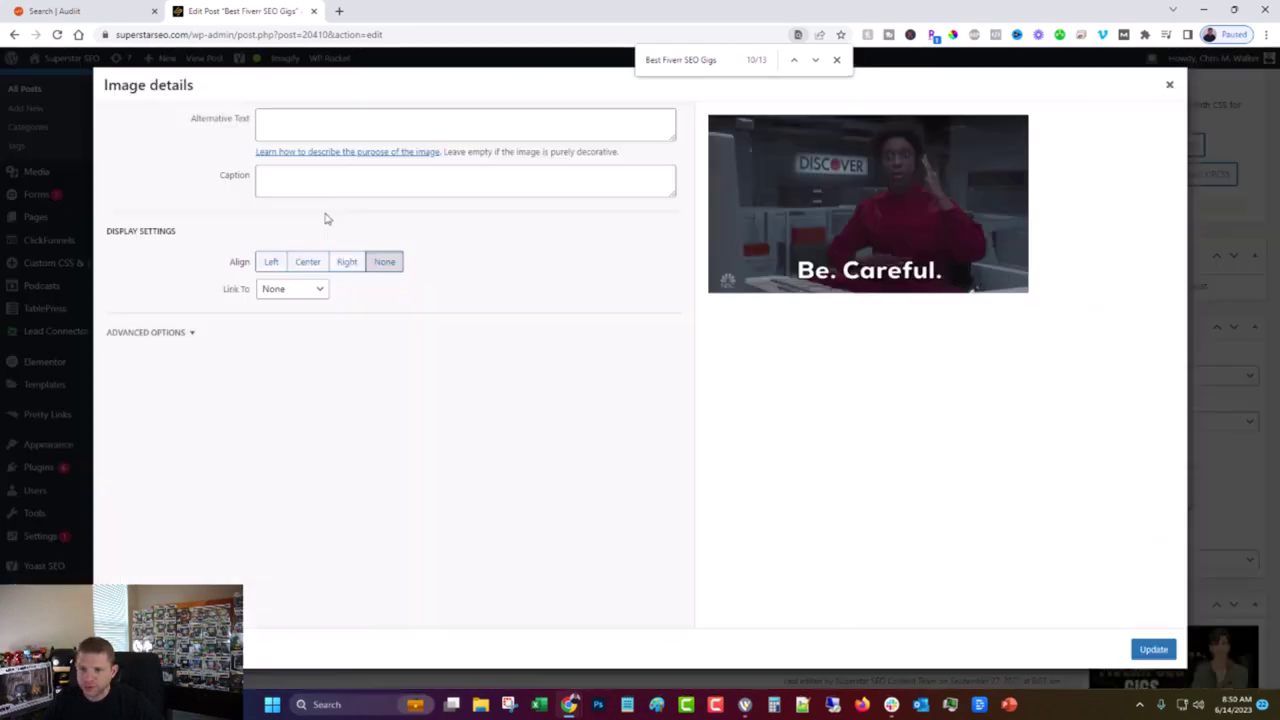
{"action": "left_click", "coordinate": [1169, 84]}
{"action": "scroll", "coordinate": [536, 404], "scroll_direction": "down", "scroll_amount": 4}
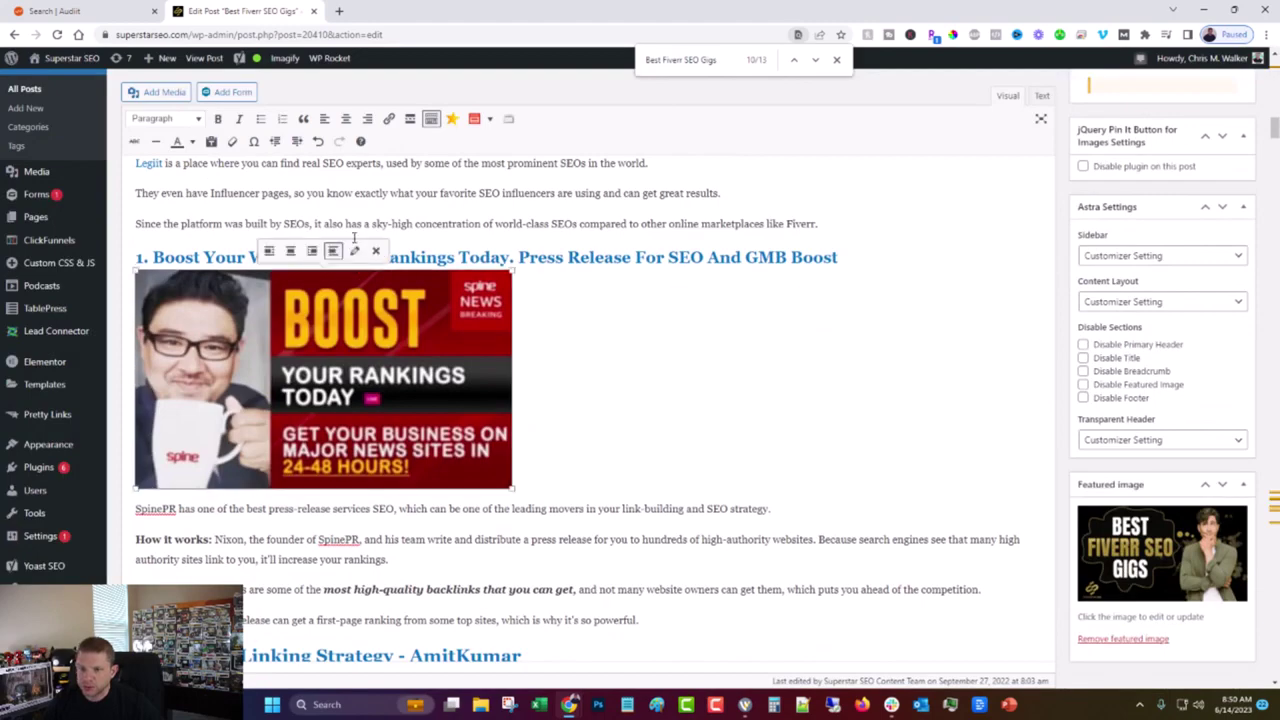
{"action": "left_click", "coordinate": [355, 251]}
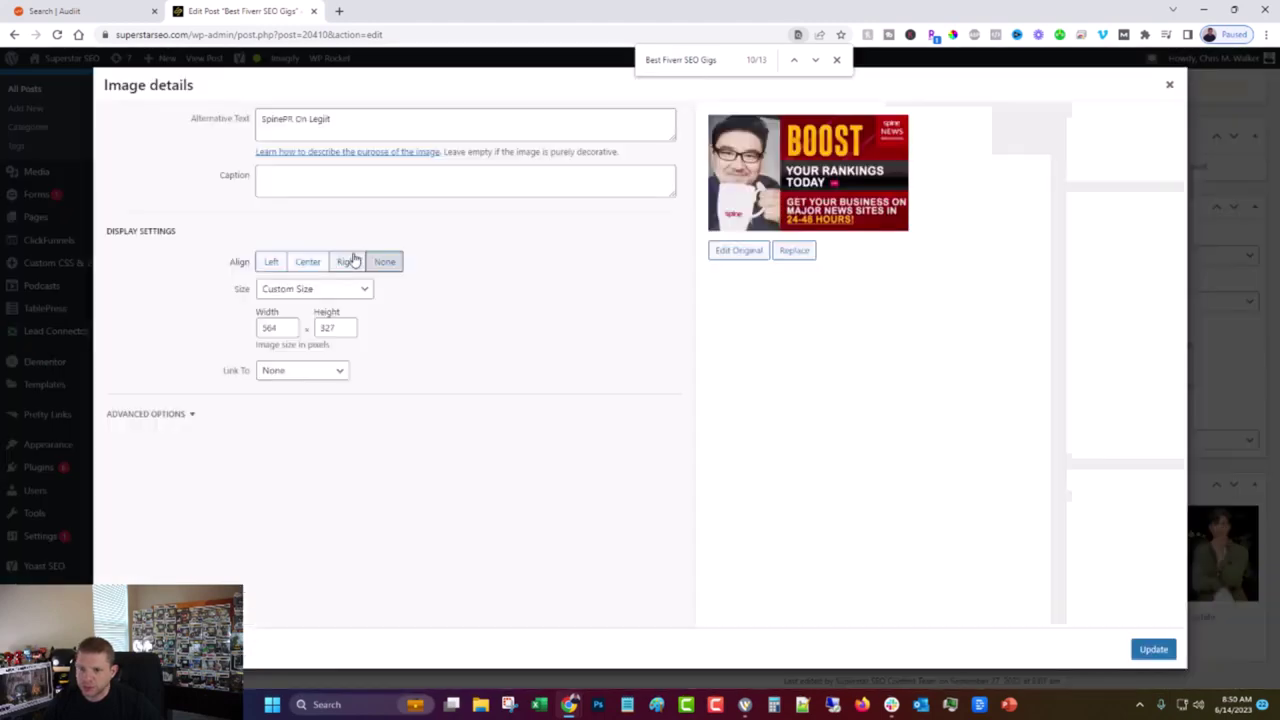
{"action": "left_click", "coordinate": [1169, 84]}
Open the image details of the Internal Linking Strategy picture in section 2 and close them without changes.
{"action": "scroll", "coordinate": [600, 380], "scroll_direction": "down", "scroll_amount": 5}
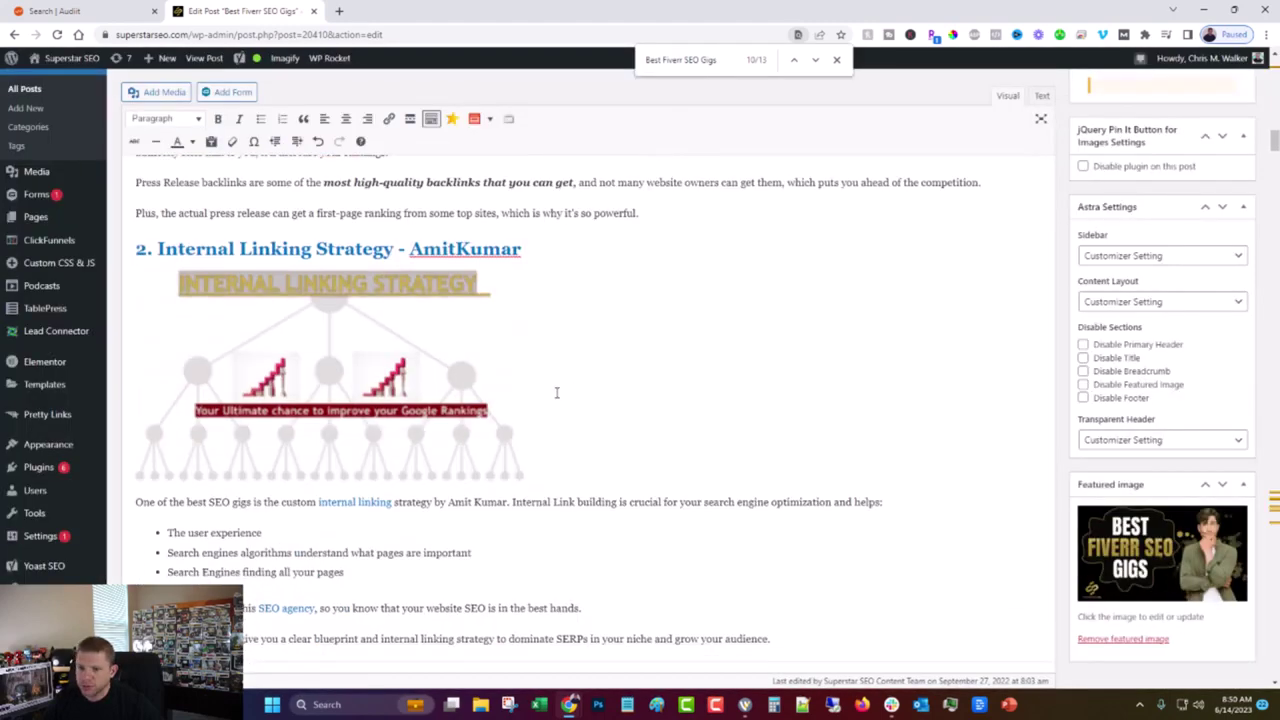
{"action": "left_click", "coordinate": [375, 345]}
{"action": "left_click", "coordinate": [372, 245]}
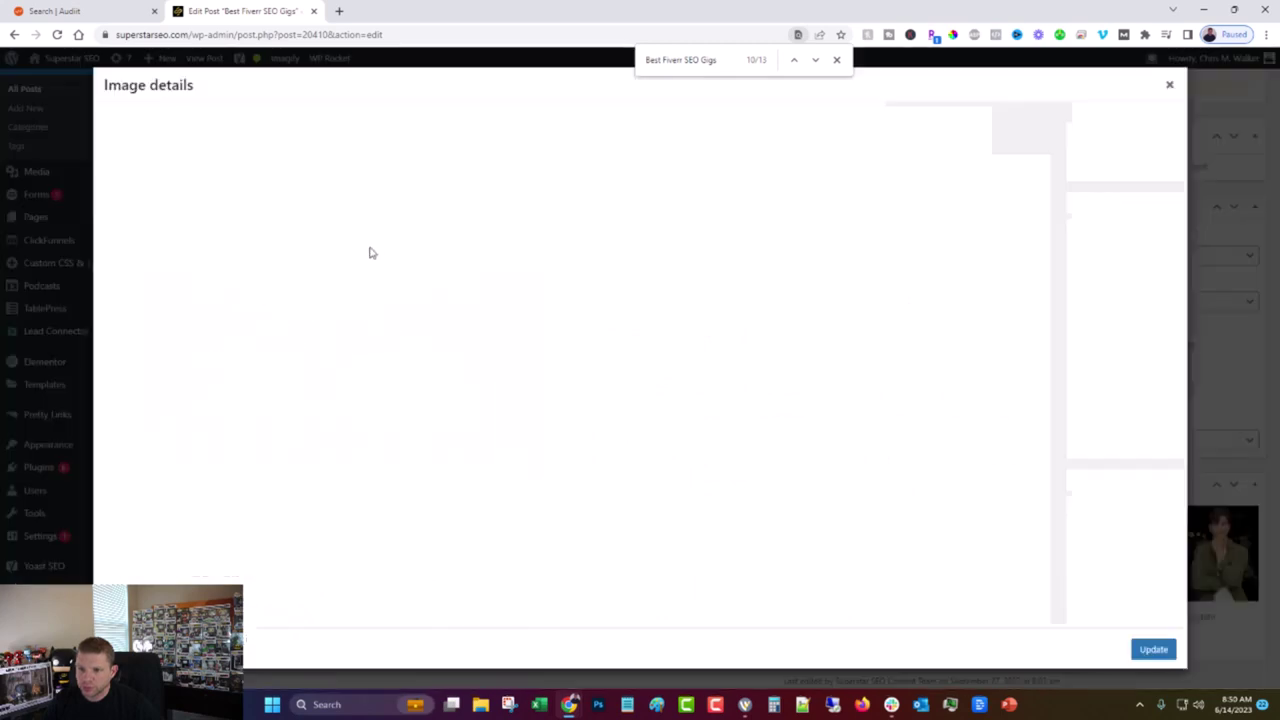
{"action": "left_click", "coordinate": [1169, 84]}
Replace the alternative text of the Curated Links image in the Niche Edits section with "Serpwolf On Legiit" and update the image.
{"action": "scroll", "coordinate": [629, 370], "scroll_direction": "down", "scroll_amount": 3}
{"action": "scroll", "coordinate": [629, 370], "scroll_direction": "down", "scroll_amount": 1}
{"action": "left_click", "coordinate": [440, 300]}
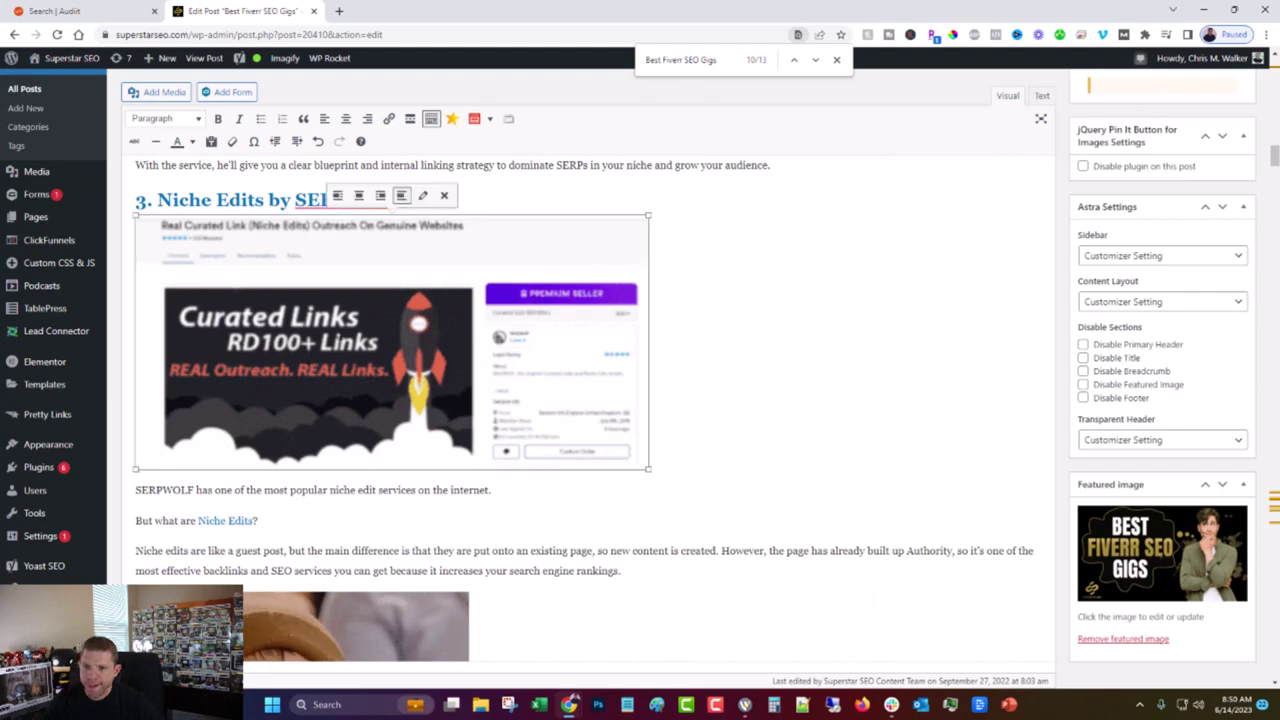
{"action": "left_click", "coordinate": [420, 200]}
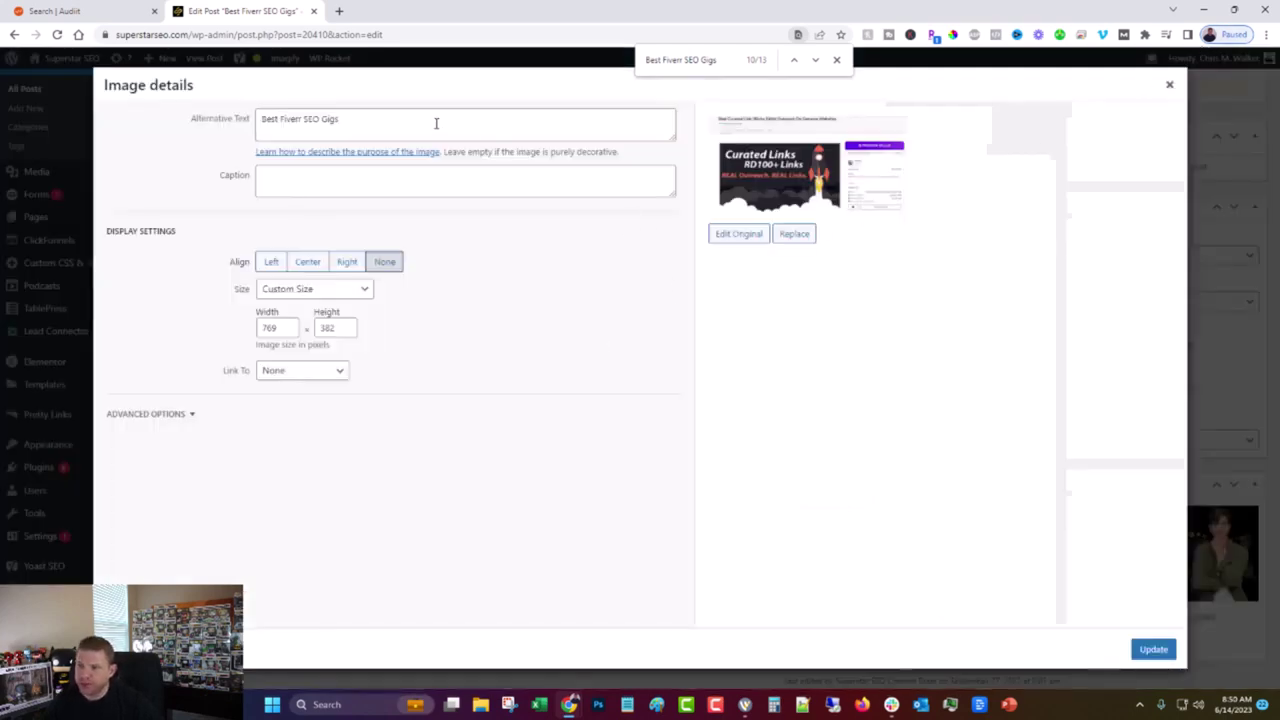
{"action": "left_click_drag", "start_coordinate": [436, 123], "coordinate": [166, 127]}
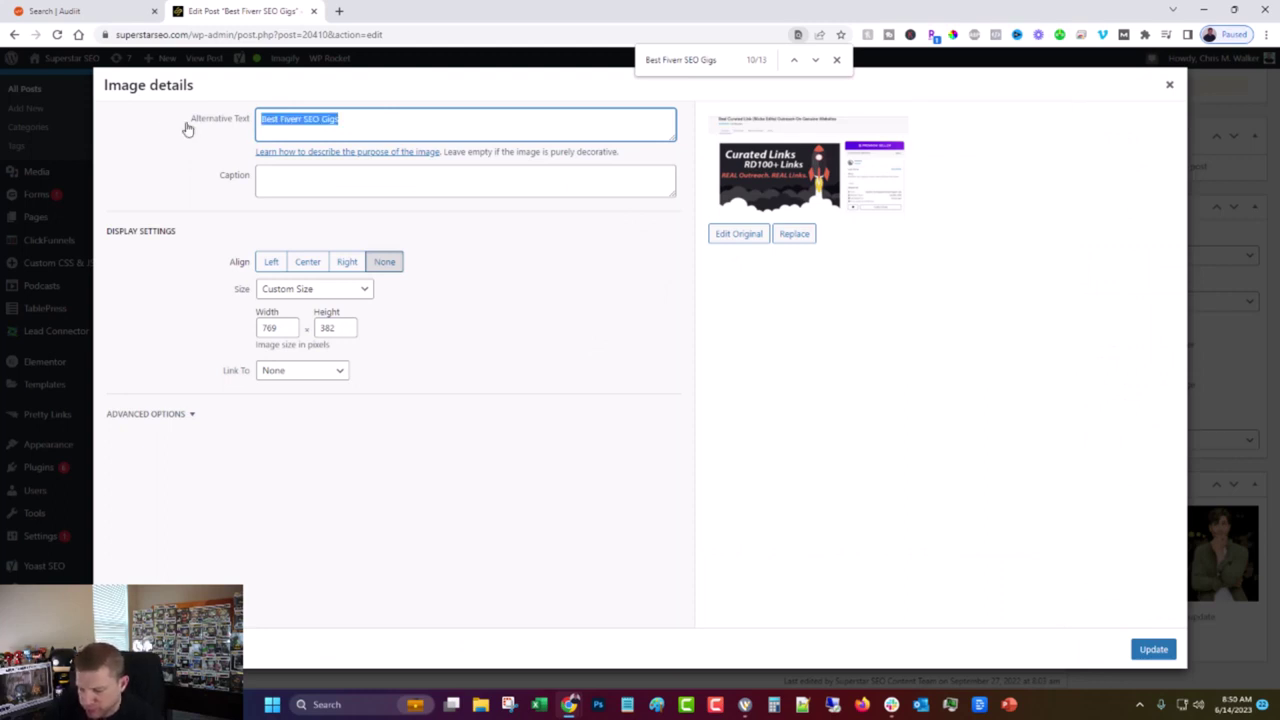
{"action": "type", "text": "Serpwolf On Legit"}
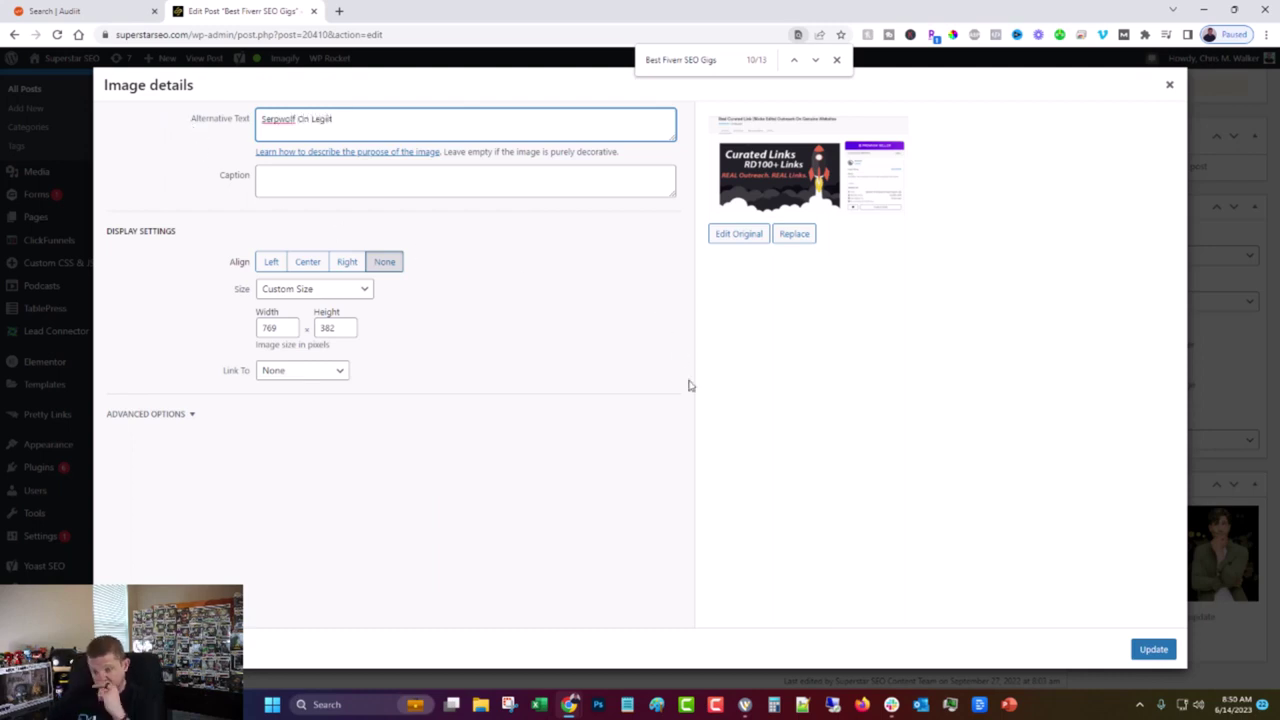
{"action": "left_click", "coordinate": [1153, 649]}
{"action": "scroll", "coordinate": [583, 408], "scroll_direction": "down", "scroll_amount": 2}
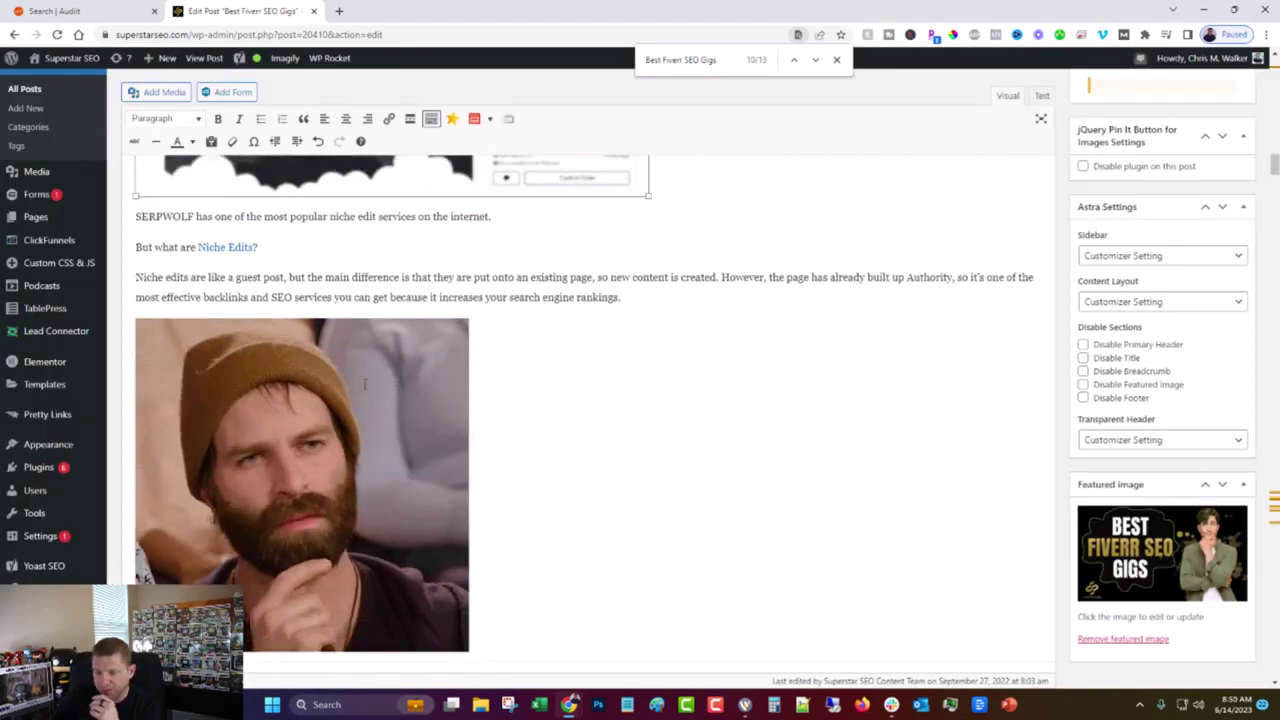
Check the alternative text of the bearded man image below the Niche Edits text and the Surfer image in section #4.
{"action": "left_click", "coordinate": [334, 340]}
{"action": "left_click", "coordinate": [334, 299]}
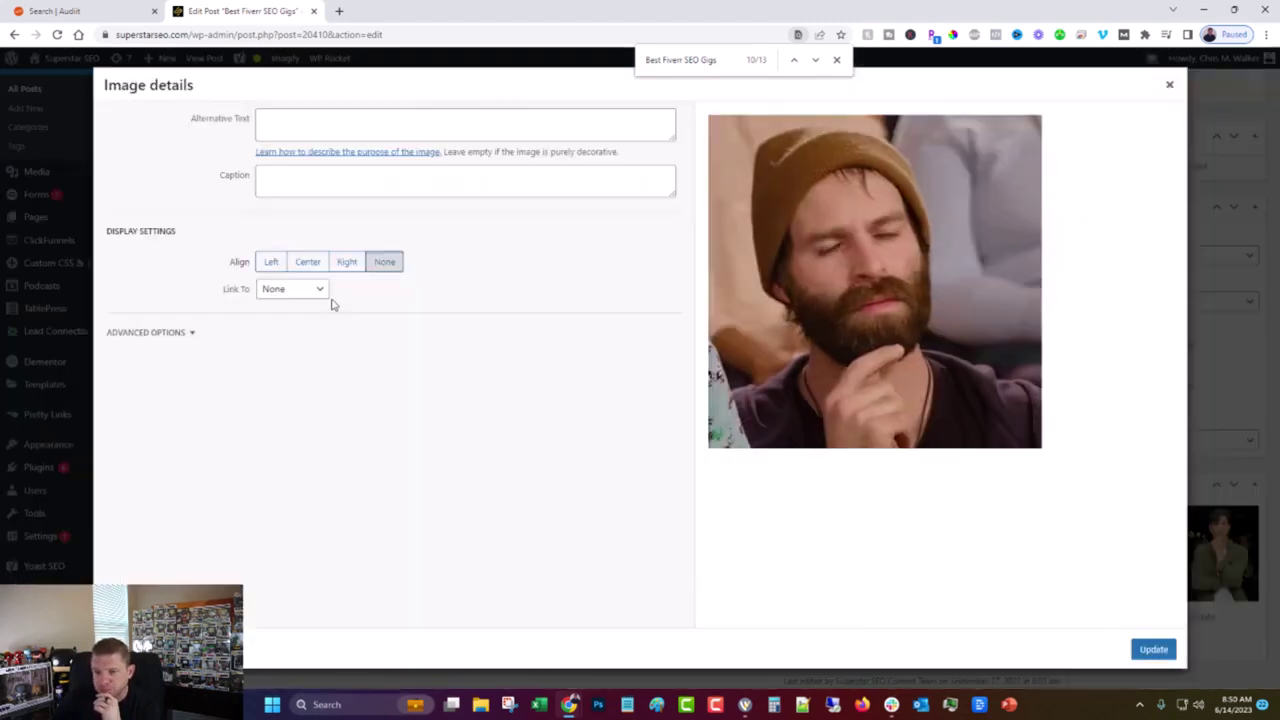
{"action": "left_click", "coordinate": [1169, 84]}
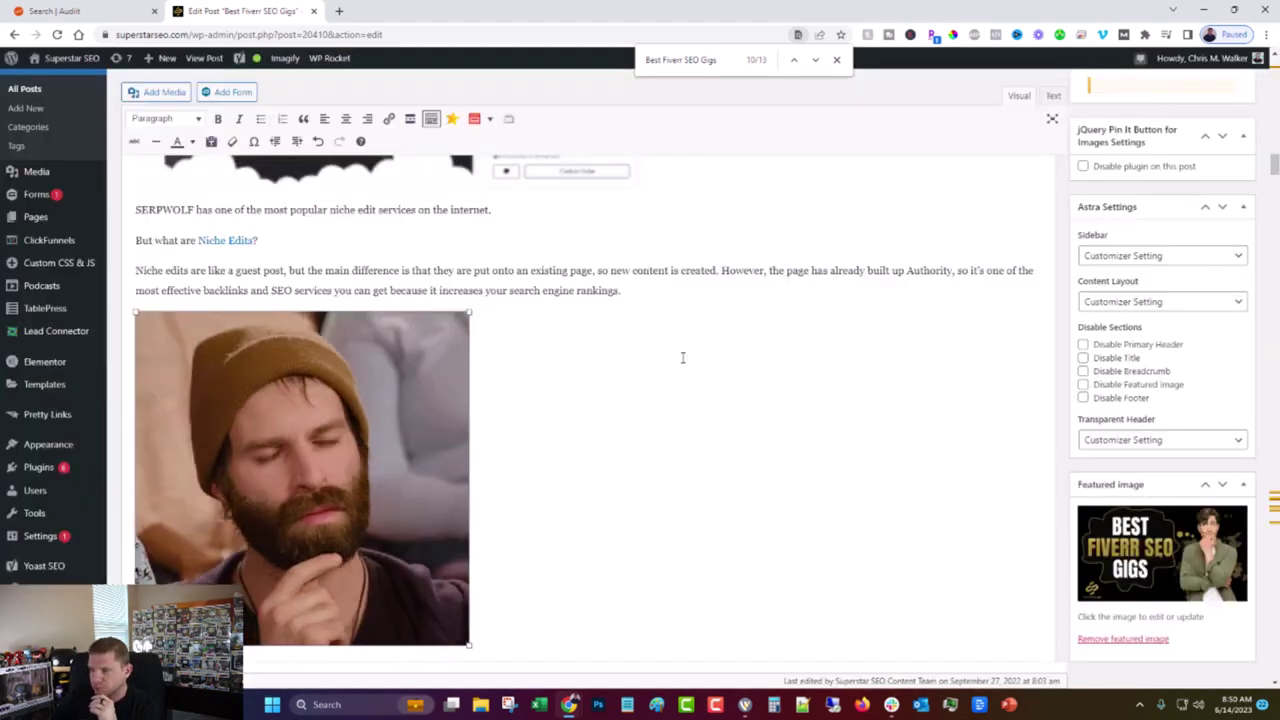
{"action": "scroll", "coordinate": [660, 340], "scroll_direction": "down", "scroll_amount": 4}
{"action": "left_click", "coordinate": [400, 420]}
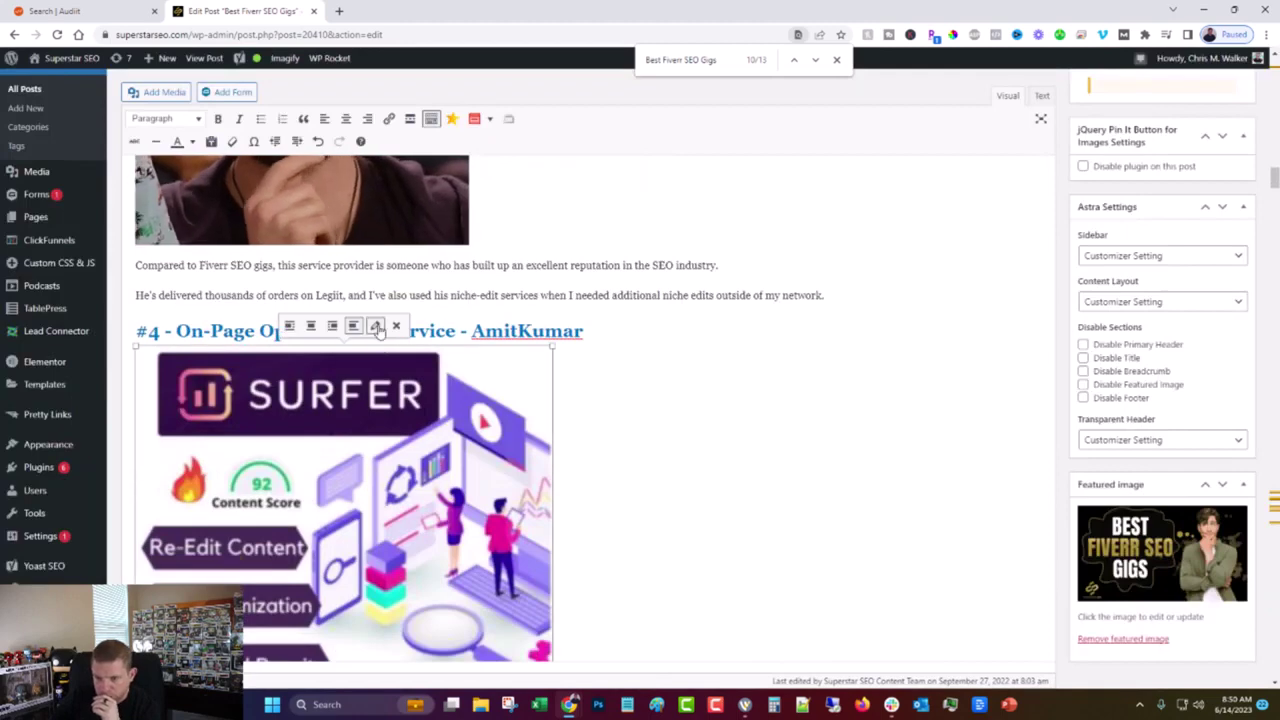
{"action": "left_click", "coordinate": [375, 325]}
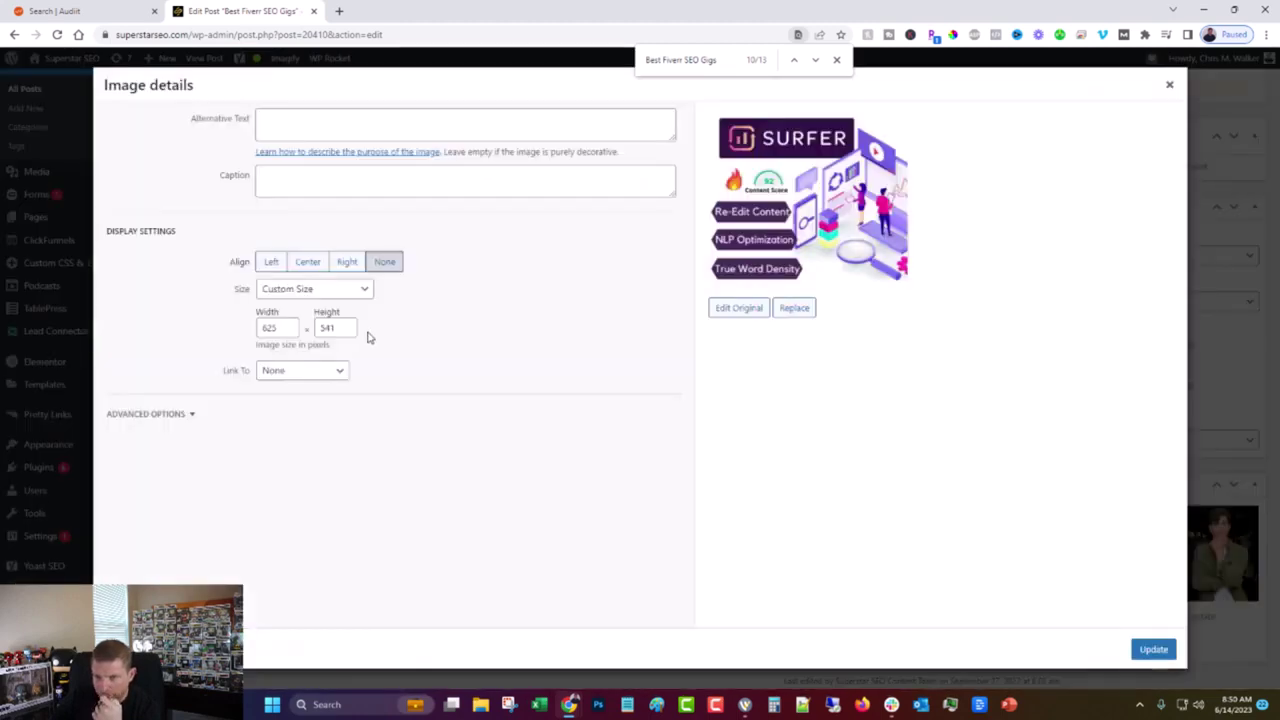
{"action": "left_click", "coordinate": [1169, 84]}
Open the image details of the "Mega 10K" picture in the BlogCave section and close them without changes.
{"action": "scroll", "coordinate": [580, 400], "scroll_direction": "down", "scroll_amount": 5}
{"action": "left_click", "coordinate": [295, 452]}
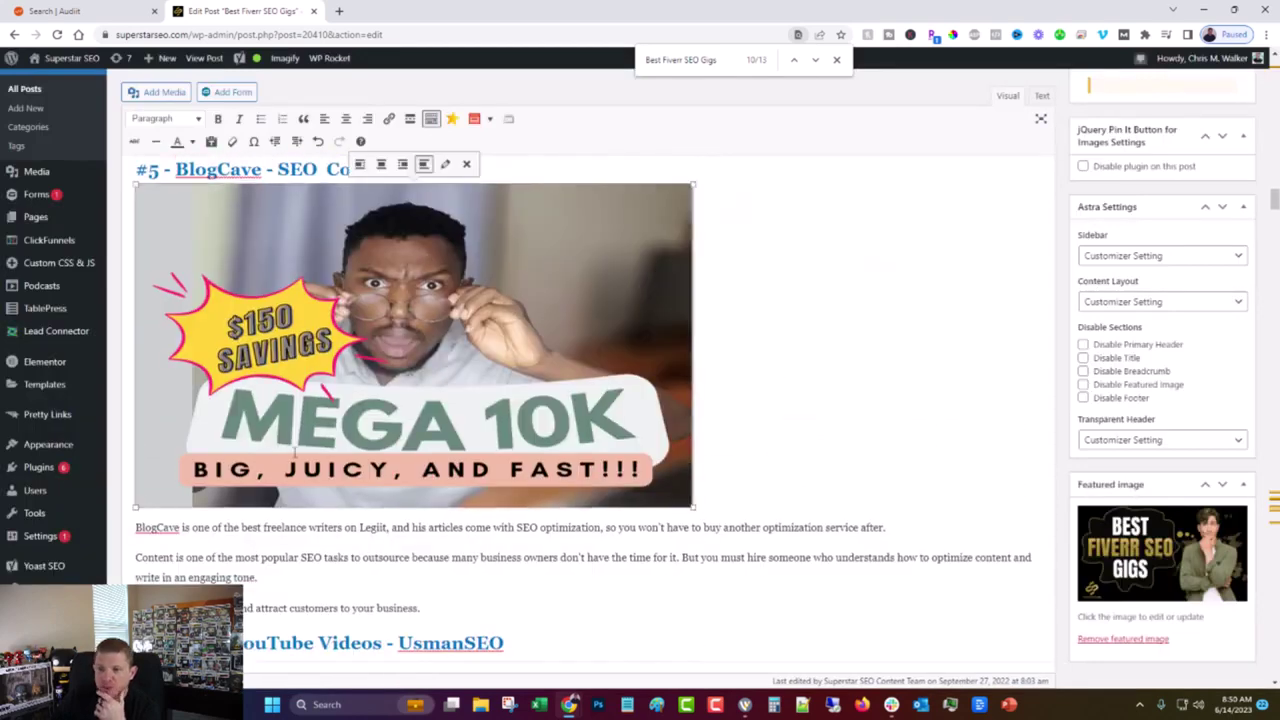
{"action": "left_click", "coordinate": [445, 164]}
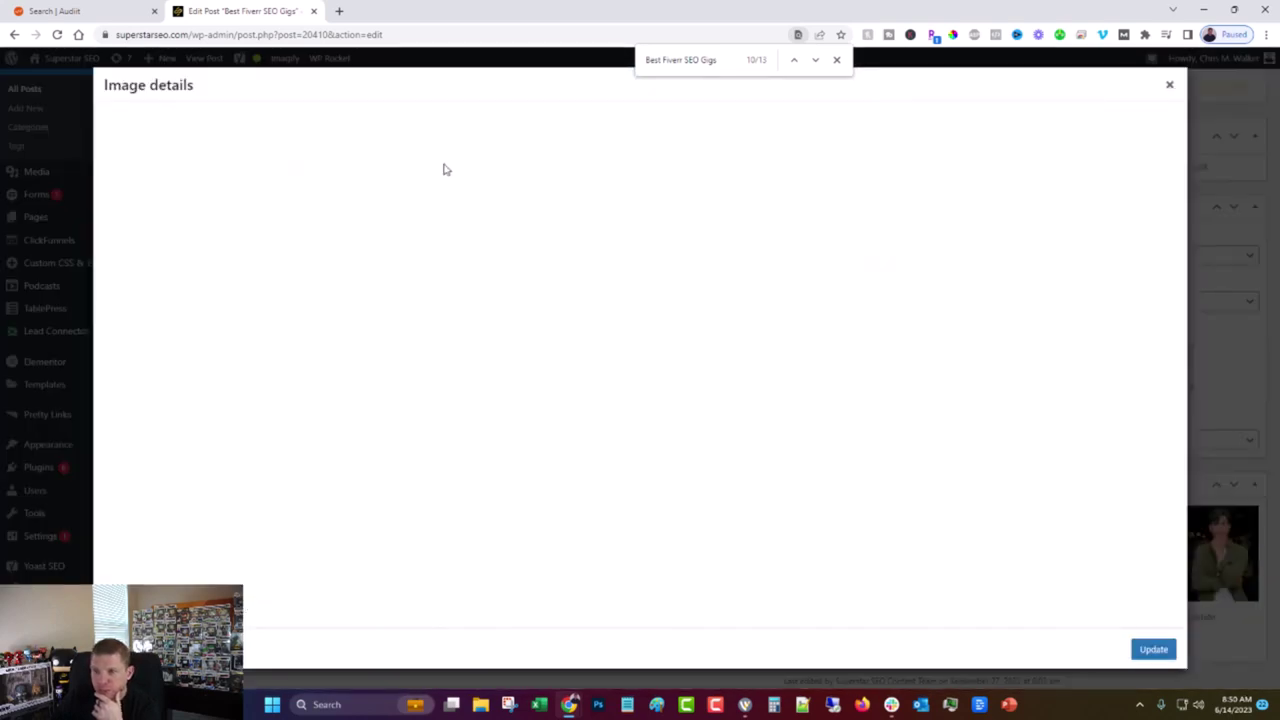
{"action": "left_click", "coordinate": [1171, 88]}
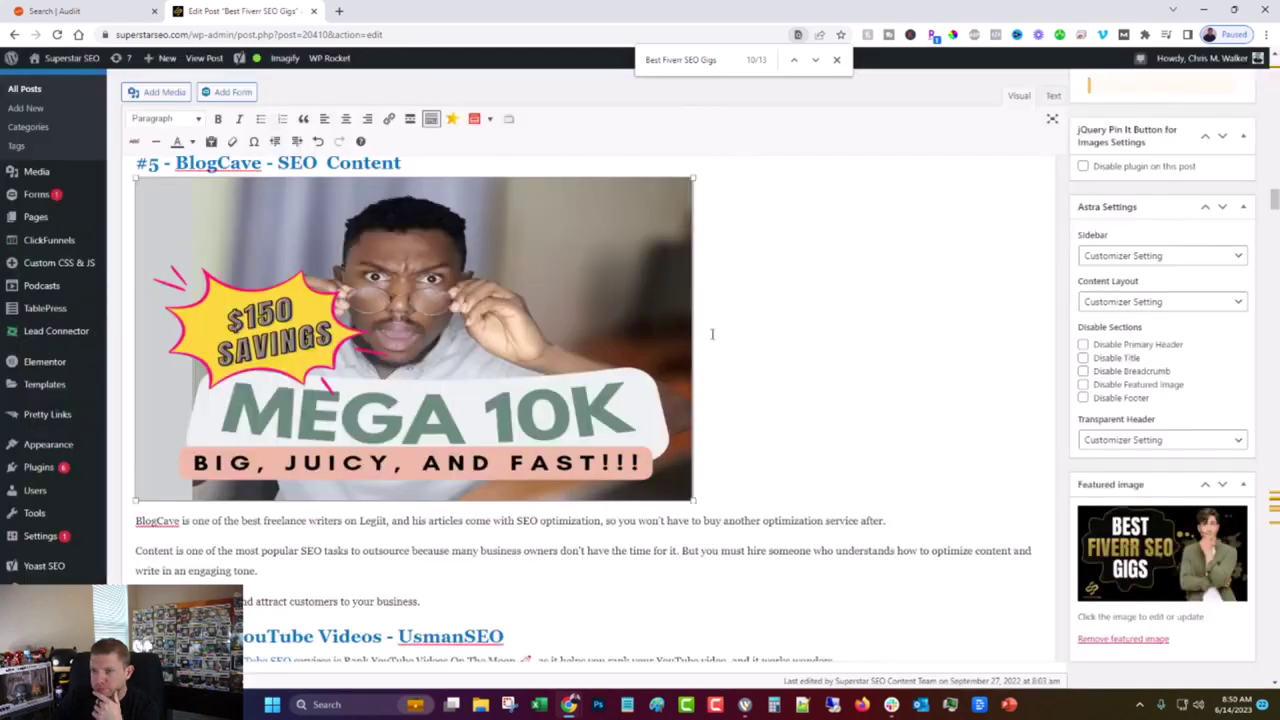
Replace the alternative text of the YouTube Ranking Service image in section #6 with "UsmanSEO on Legiit" and update the image.
{"action": "scroll", "coordinate": [580, 400], "scroll_direction": "down", "scroll_amount": 4}
{"action": "left_click", "coordinate": [414, 480]}
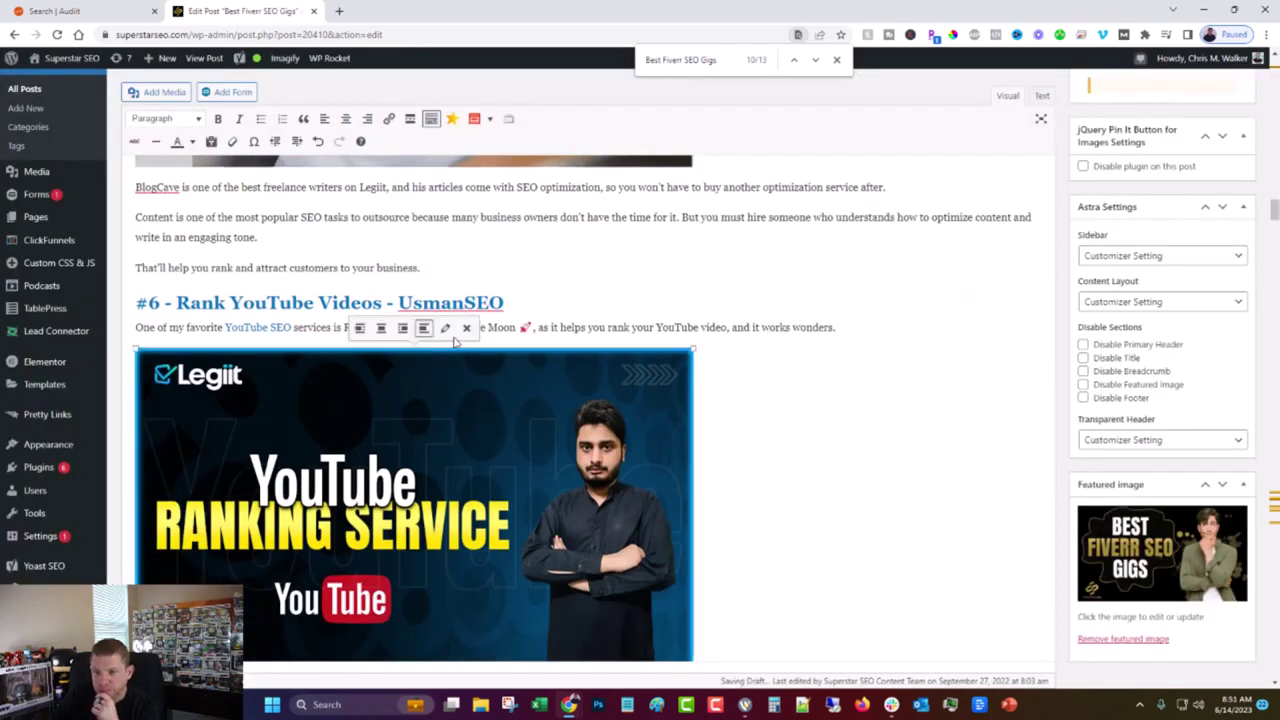
{"action": "left_click", "coordinate": [447, 331]}
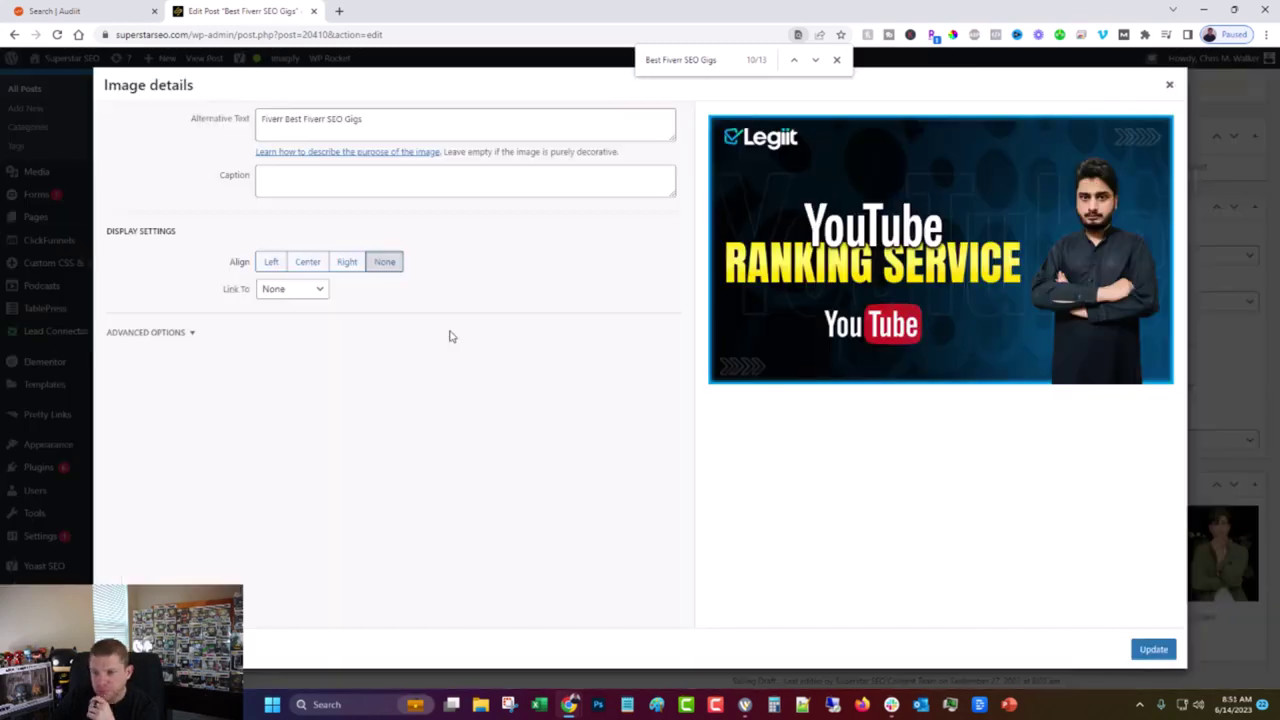
{"action": "left_click", "coordinate": [377, 124]}
{"action": "left_click_drag", "start_coordinate": [395, 119], "coordinate": [138, 133]}
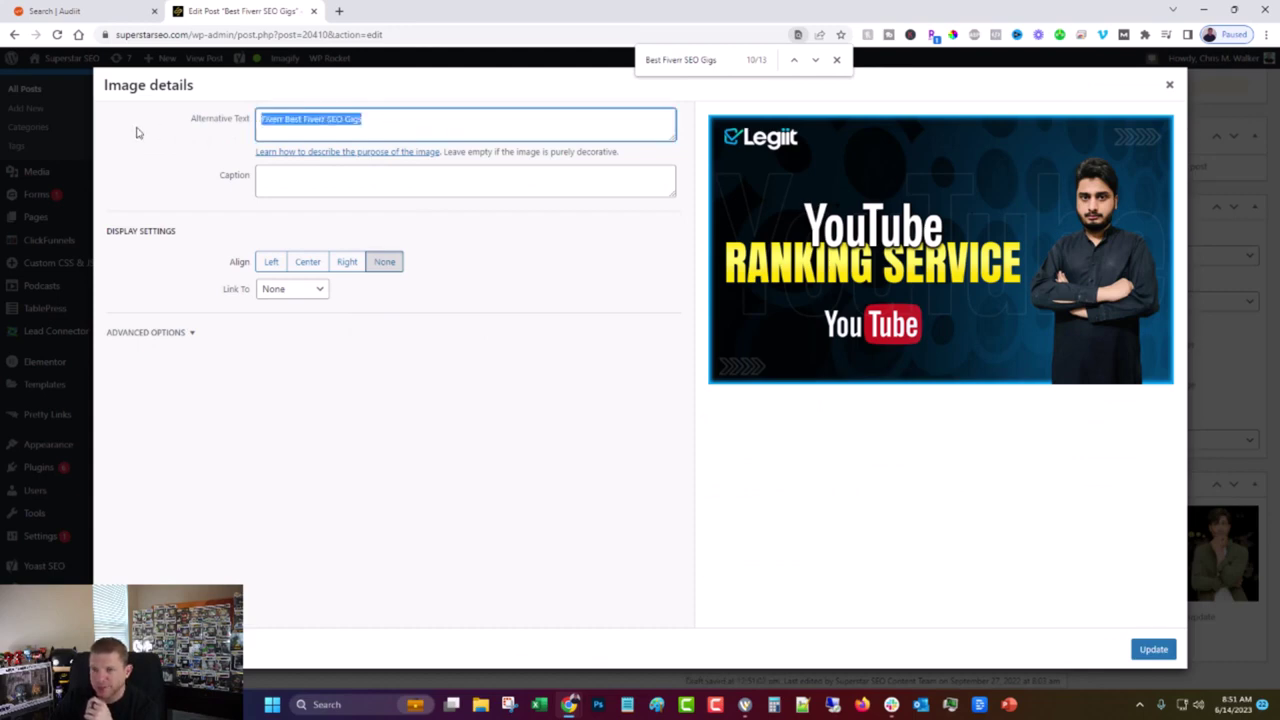
{"action": "type", "text": "UsmanSEO on Legiit"}
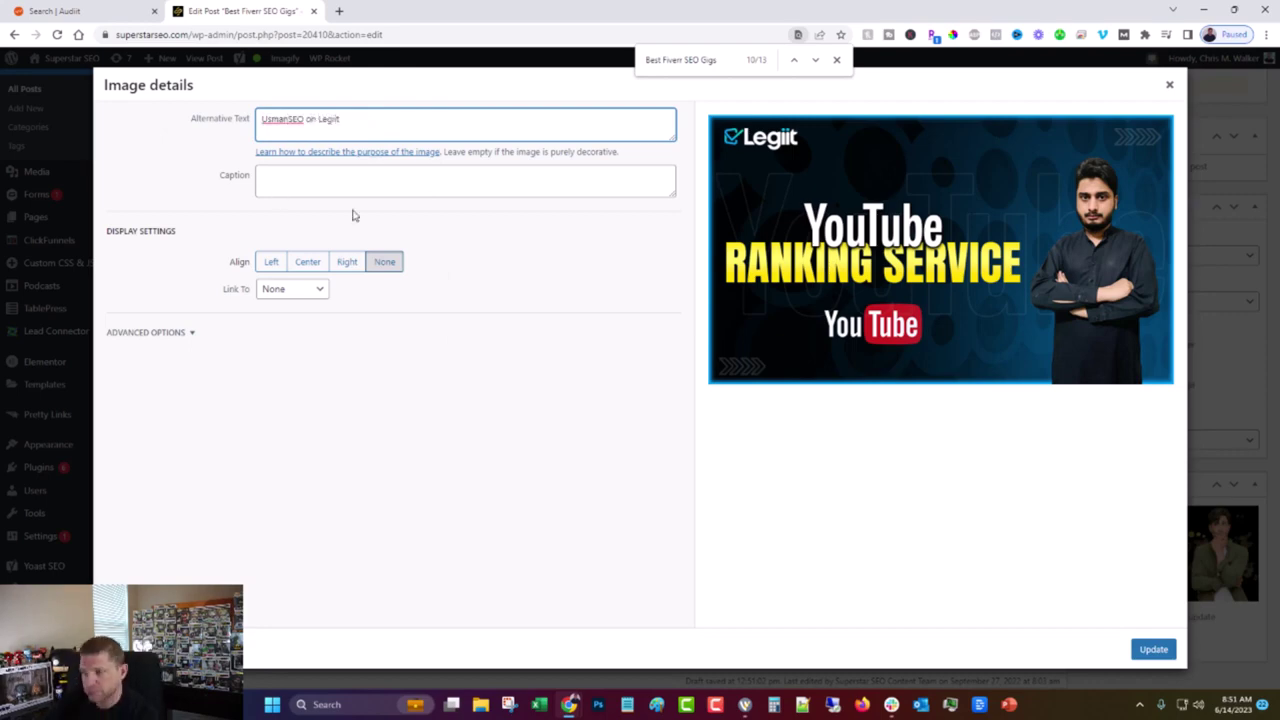
{"action": "left_click", "coordinate": [1154, 649]}
Check the image details of the YouTube search results screenshot in section #6 and the Guest Posts image in section 7.
{"action": "scroll", "coordinate": [767, 516], "scroll_direction": "down", "scroll_amount": 7}
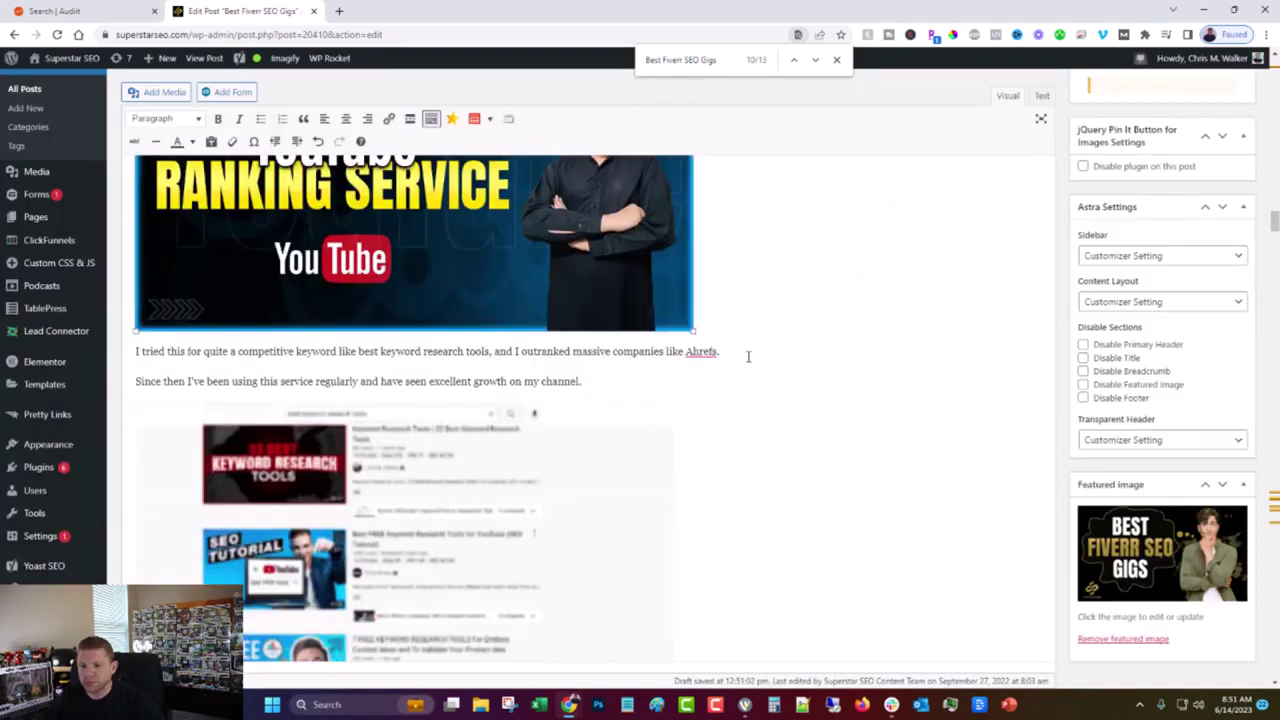
{"action": "left_click", "coordinate": [491, 331]}
{"action": "scroll", "coordinate": [515, 338], "scroll_direction": "up", "scroll_amount": 1}
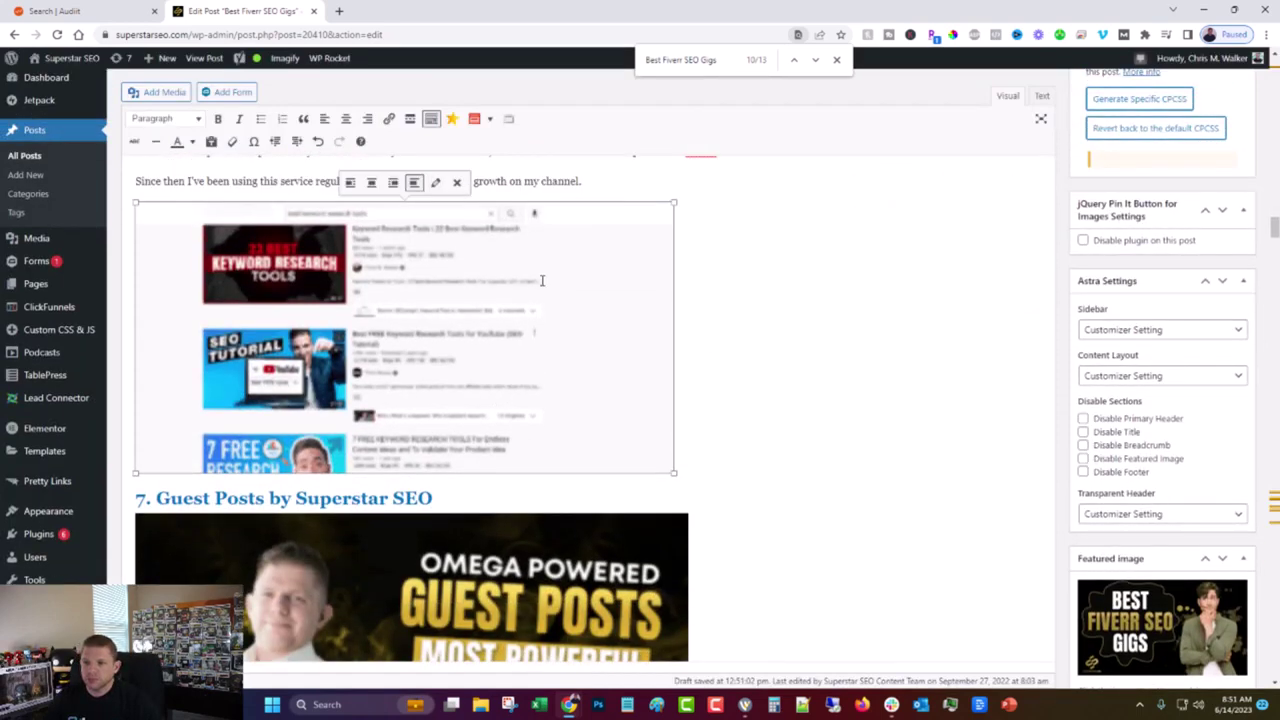
{"action": "left_click", "coordinate": [435, 182]}
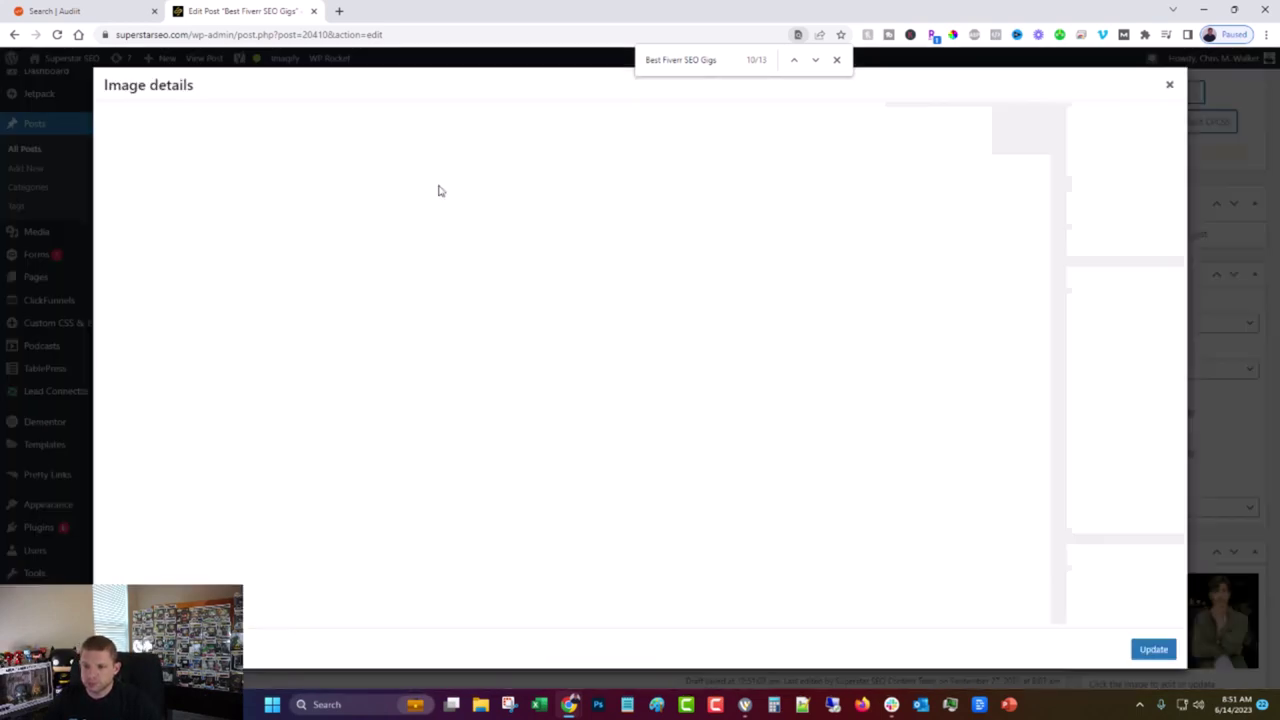
{"action": "left_click", "coordinate": [1169, 85]}
{"action": "left_click", "coordinate": [522, 318]}
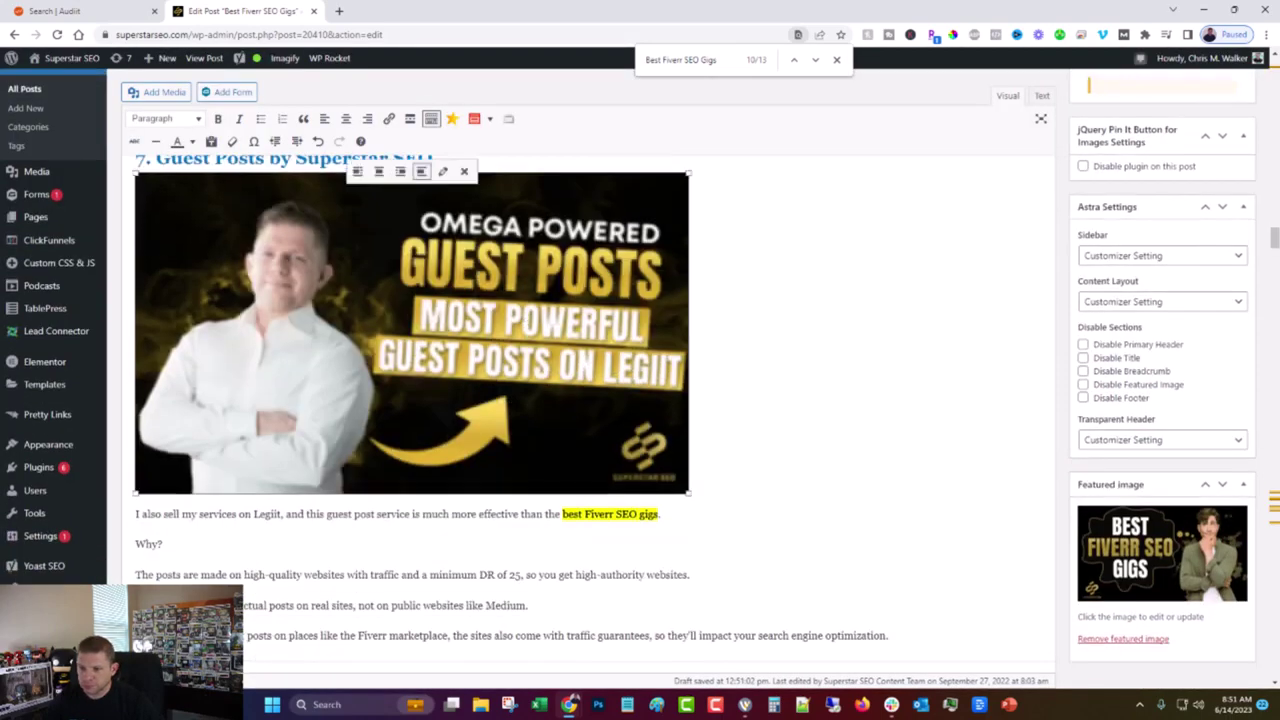
{"action": "left_click", "coordinate": [438, 181]}
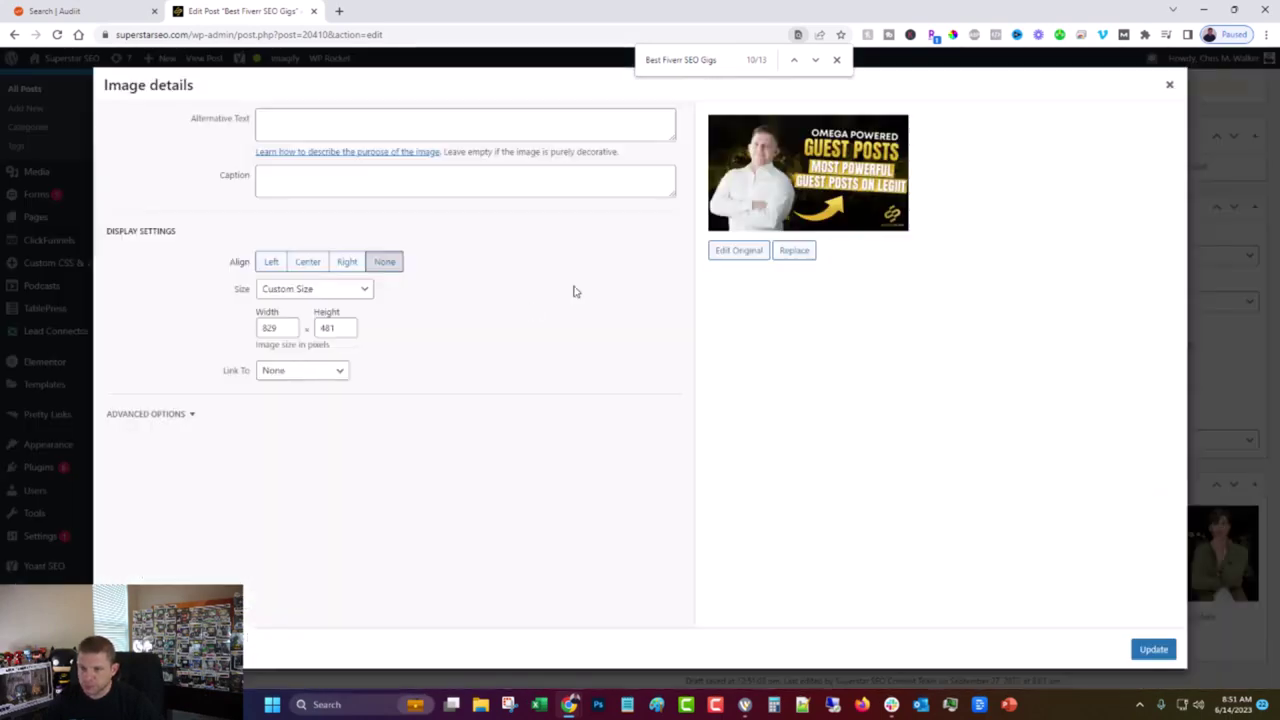
{"action": "left_click", "coordinate": [1169, 85]}
Open the image details of the Powerful PBN Links picture in section 8 and close them without changes.
{"action": "scroll", "coordinate": [360, 470], "scroll_direction": "down", "scroll_amount": 4}
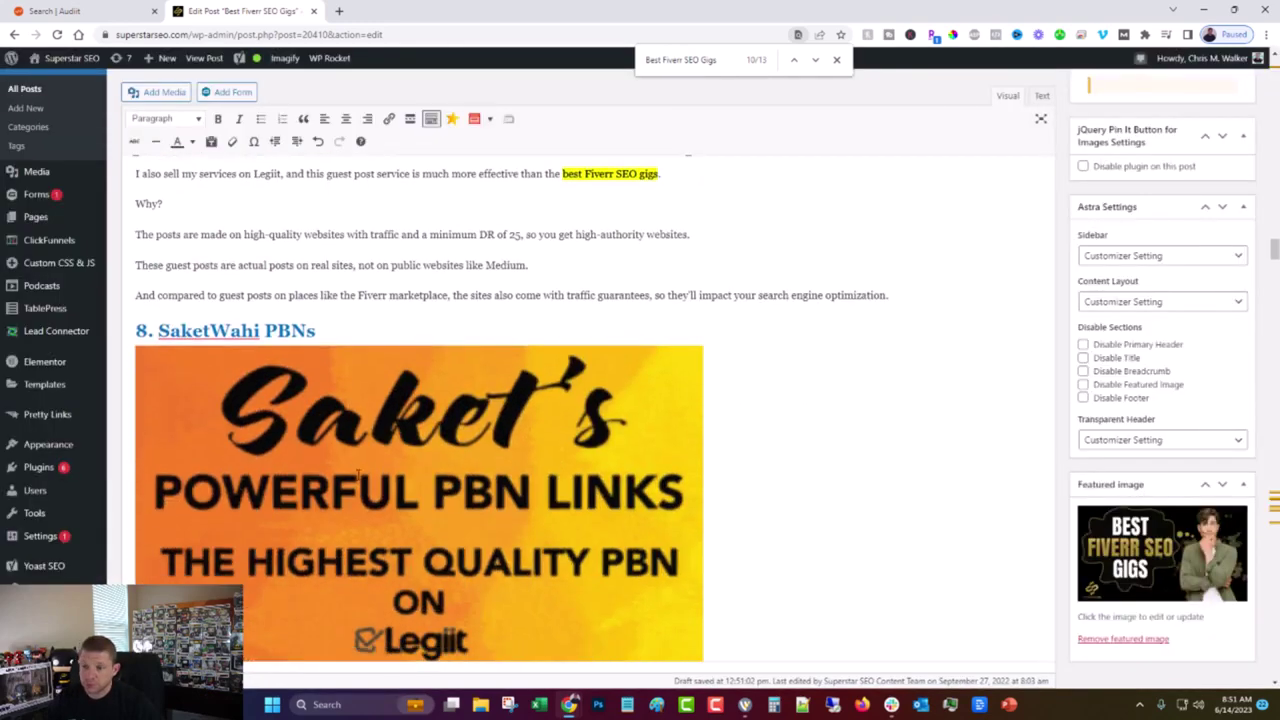
{"action": "left_click", "coordinate": [450, 326]}
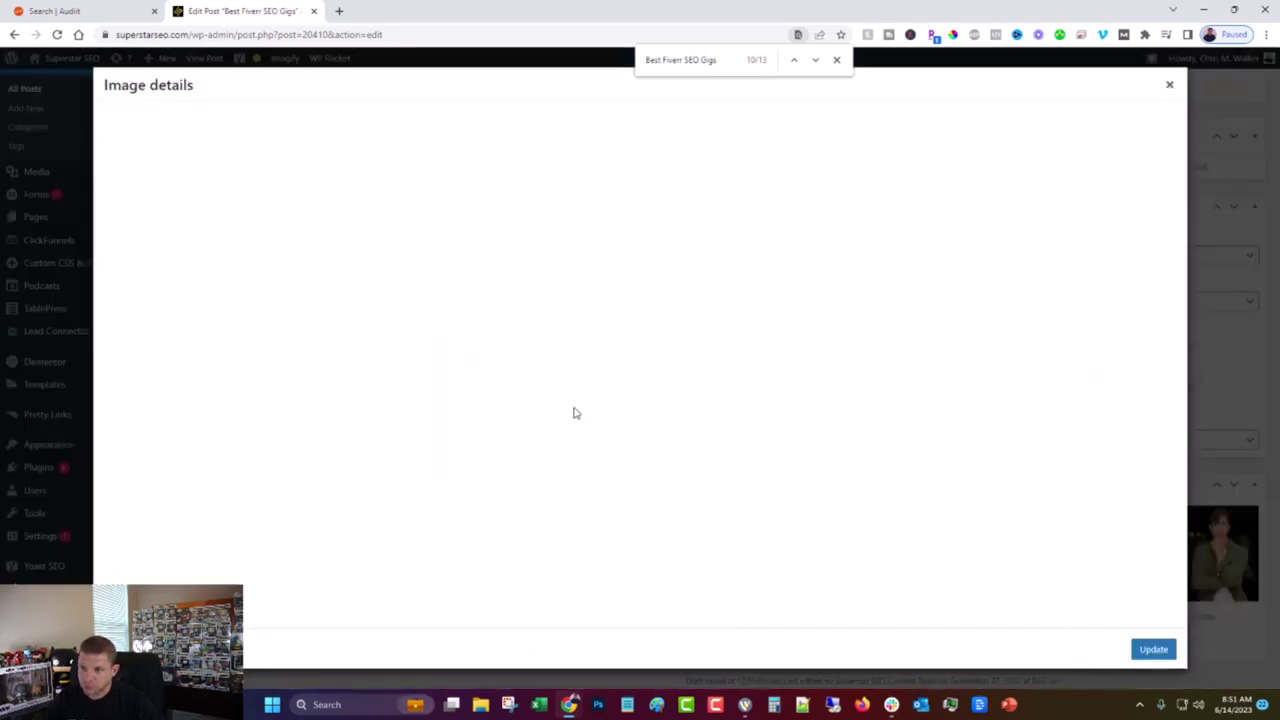
{"action": "left_click", "coordinate": [1169, 85]}
Shorten the alternative text of the HARO section image to "A List That Skyrockets Rankings HARO backlinks" and update the image.
{"action": "scroll", "coordinate": [504, 407], "scroll_direction": "down", "scroll_amount": 8}
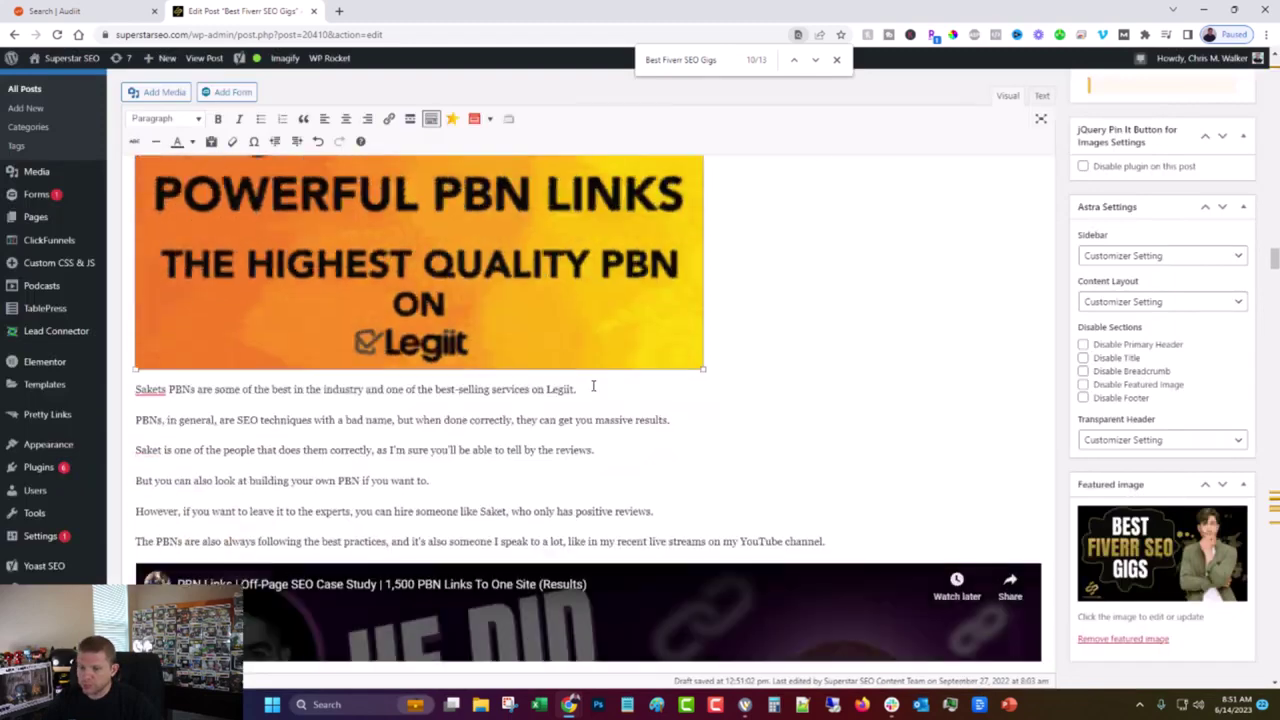
{"action": "scroll", "coordinate": [506, 409], "scroll_direction": "down", "scroll_amount": 10}
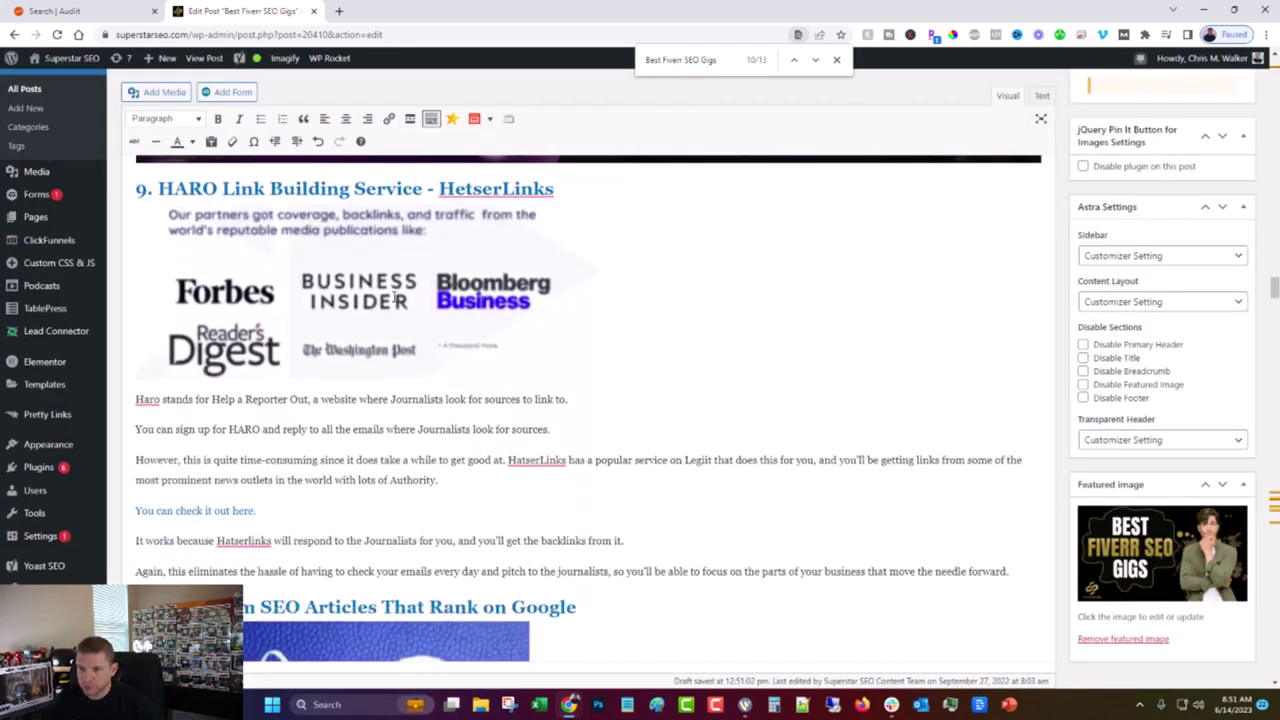
{"action": "left_click", "coordinate": [472, 222]}
{"action": "left_click", "coordinate": [397, 185]}
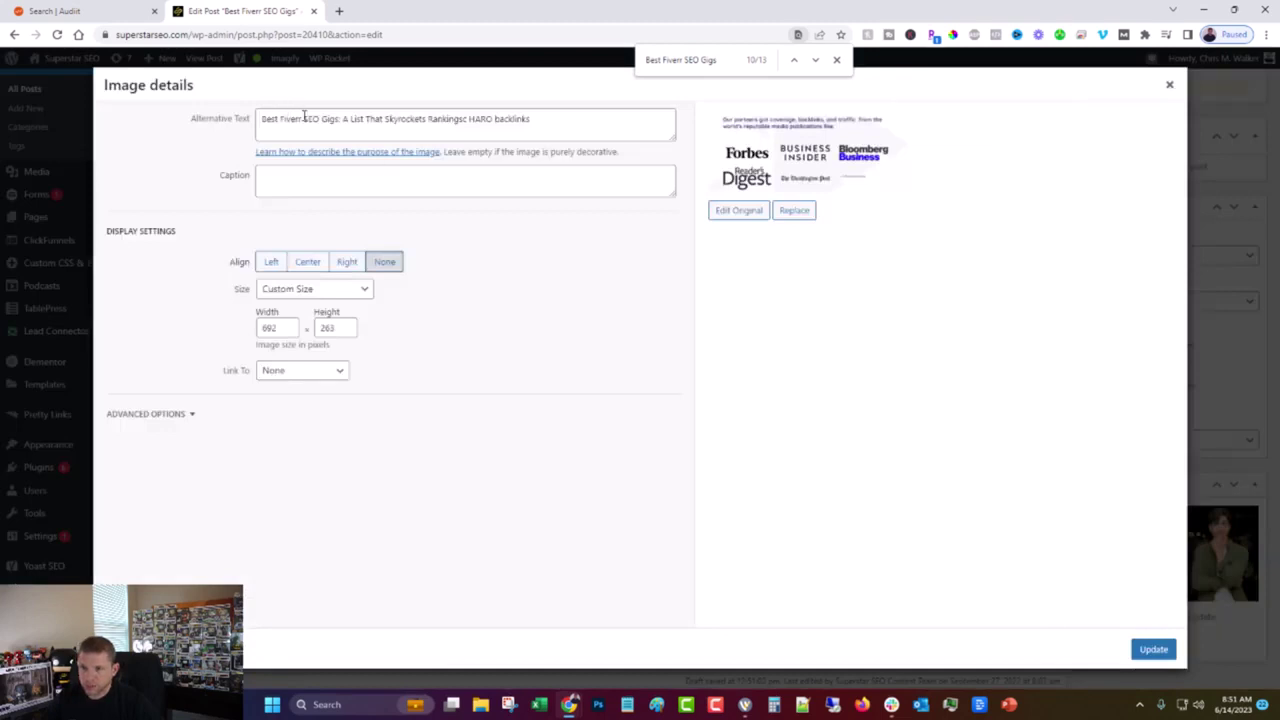
{"action": "left_click_drag", "start_coordinate": [343, 118], "coordinate": [250, 121]}
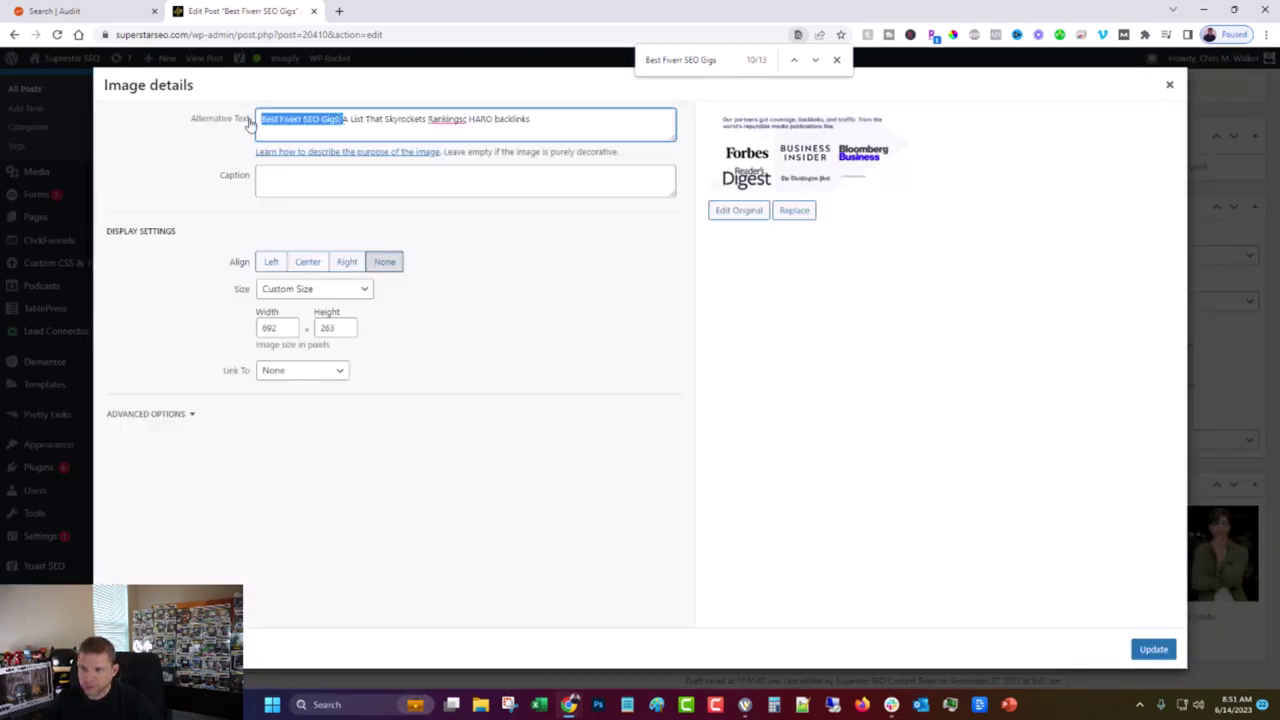
{"action": "key", "text": "BackSpace"}
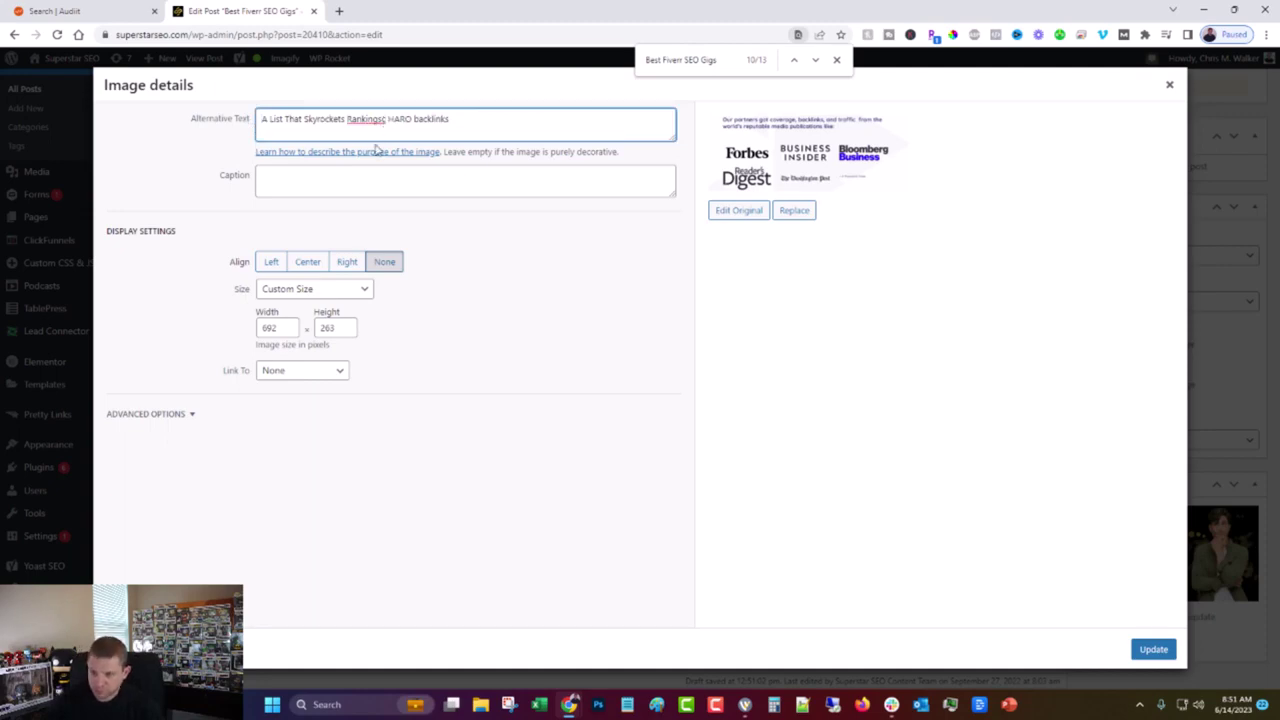
{"action": "key", "text": "BackSpace"}
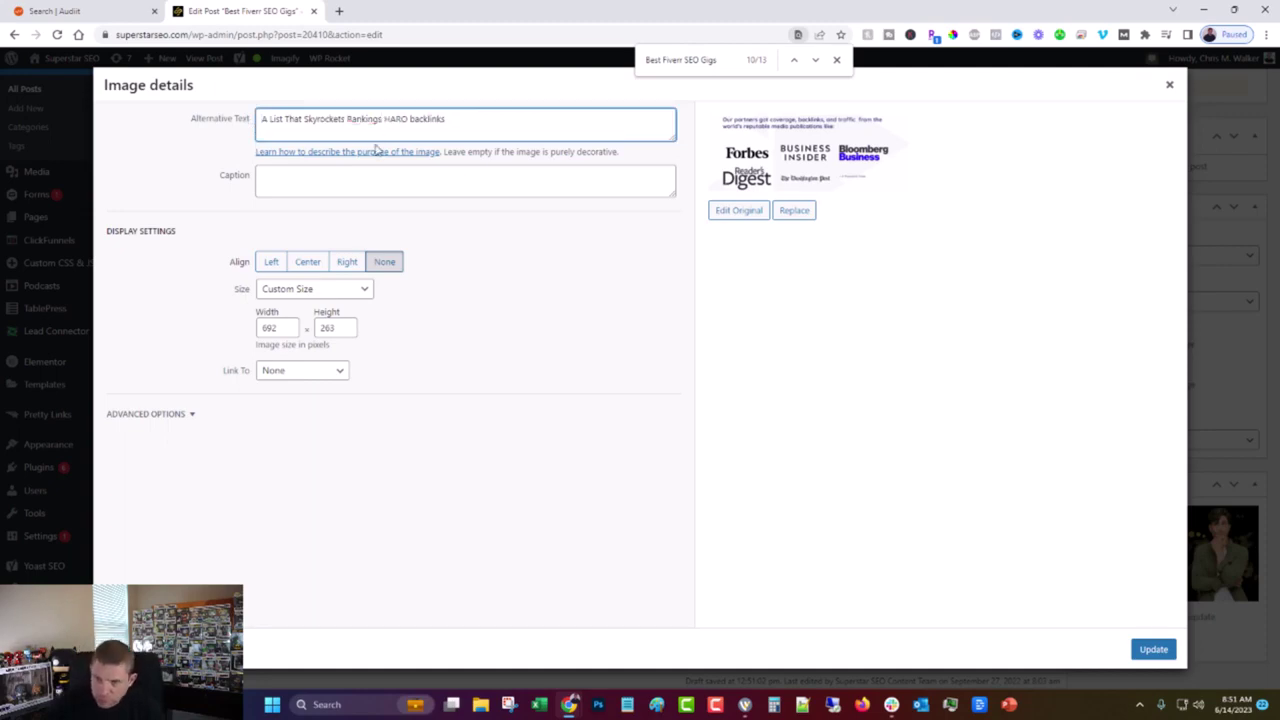
{"action": "left_click", "coordinate": [1153, 651]}
Check the alternative text of the "SEO Articles That Rank on Google" image in section 10.
{"action": "scroll", "coordinate": [580, 400], "scroll_direction": "down", "scroll_amount": 3}
{"action": "left_click", "coordinate": [362, 300]}
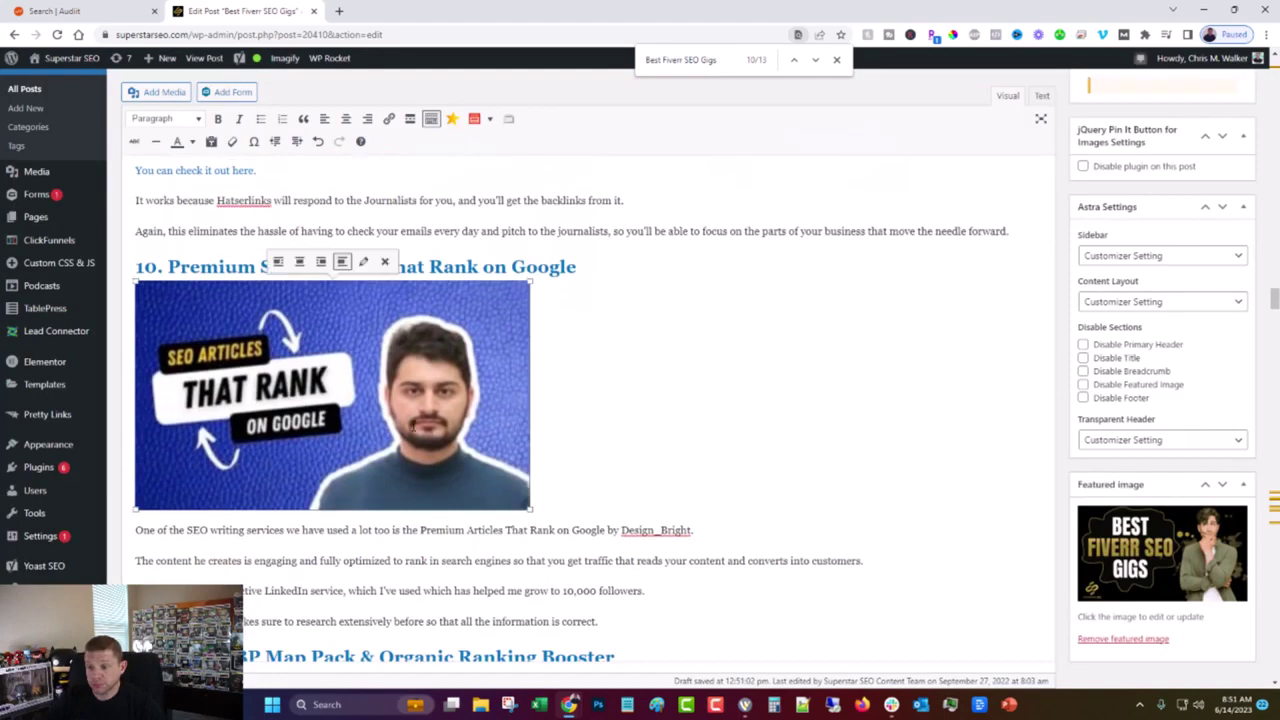
{"action": "left_click", "coordinate": [363, 262]}
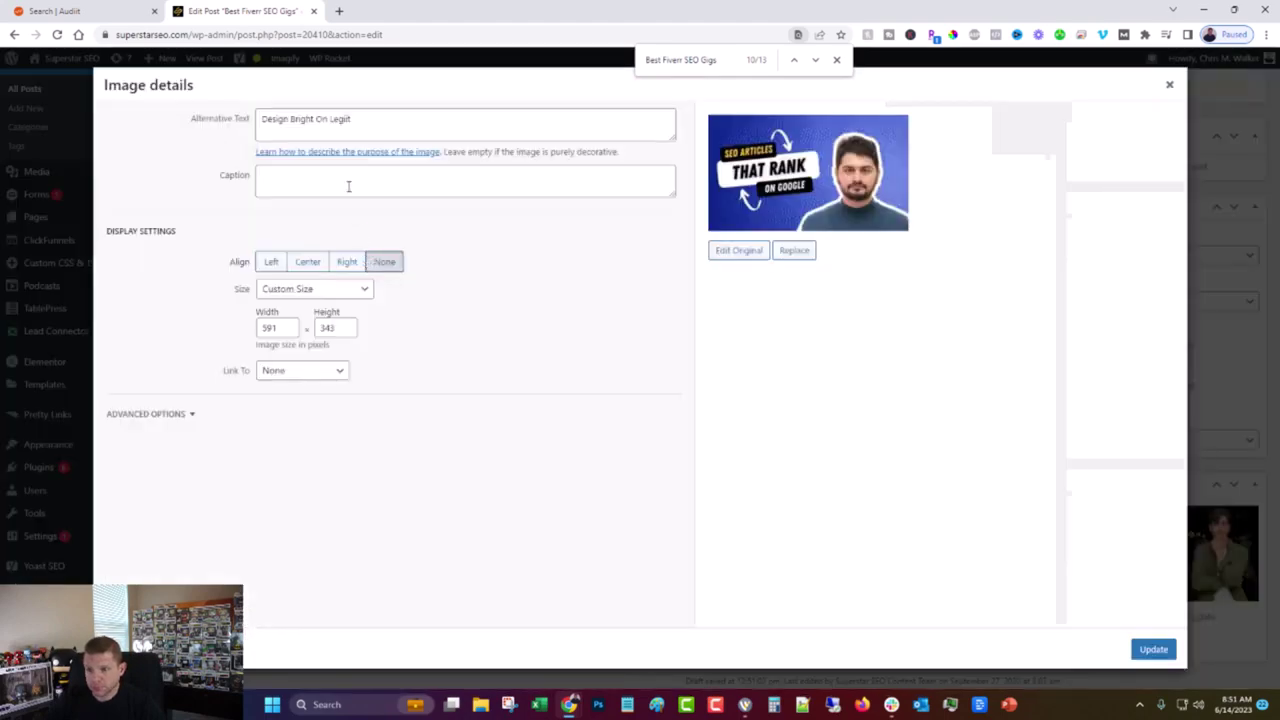
{"action": "left_click", "coordinate": [1169, 84]}
Replace the alternative text of the GMB Map Pack image in section 11 with "LazyLocalSEO On Legiit" and update the image.
{"action": "scroll", "coordinate": [700, 400], "scroll_direction": "down", "scroll_amount": 5}
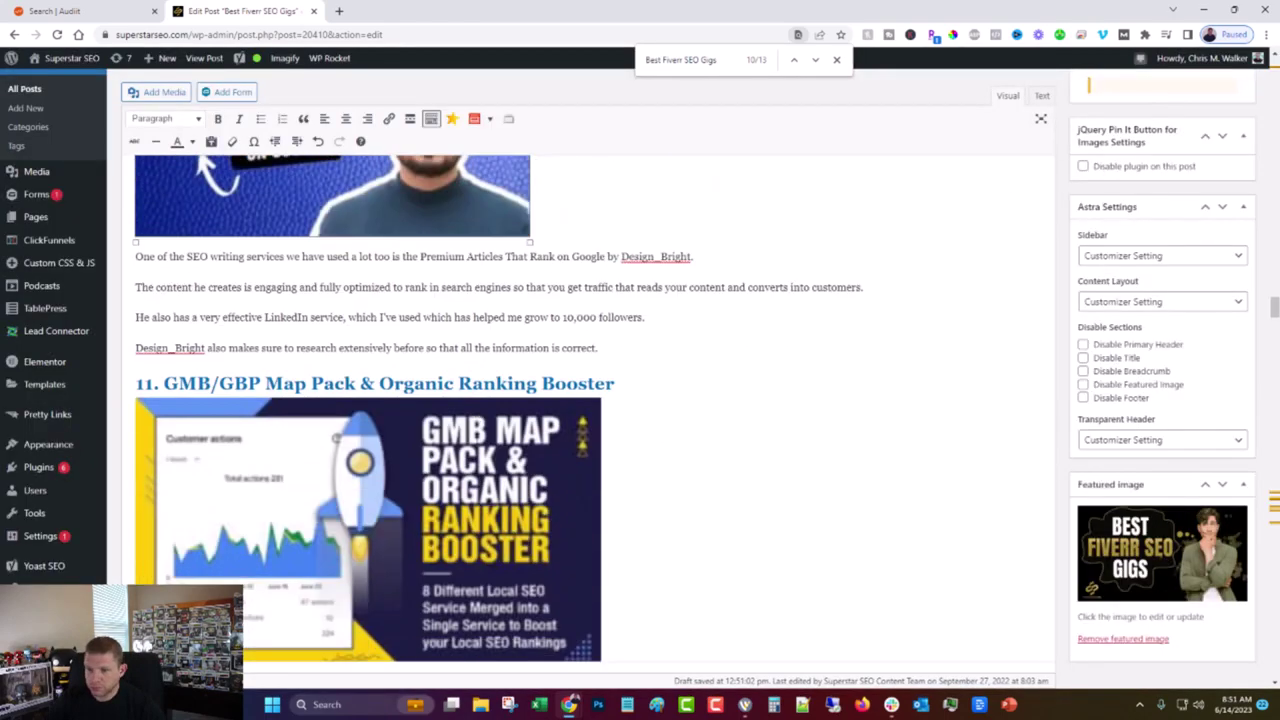
{"action": "left_click", "coordinate": [316, 378]}
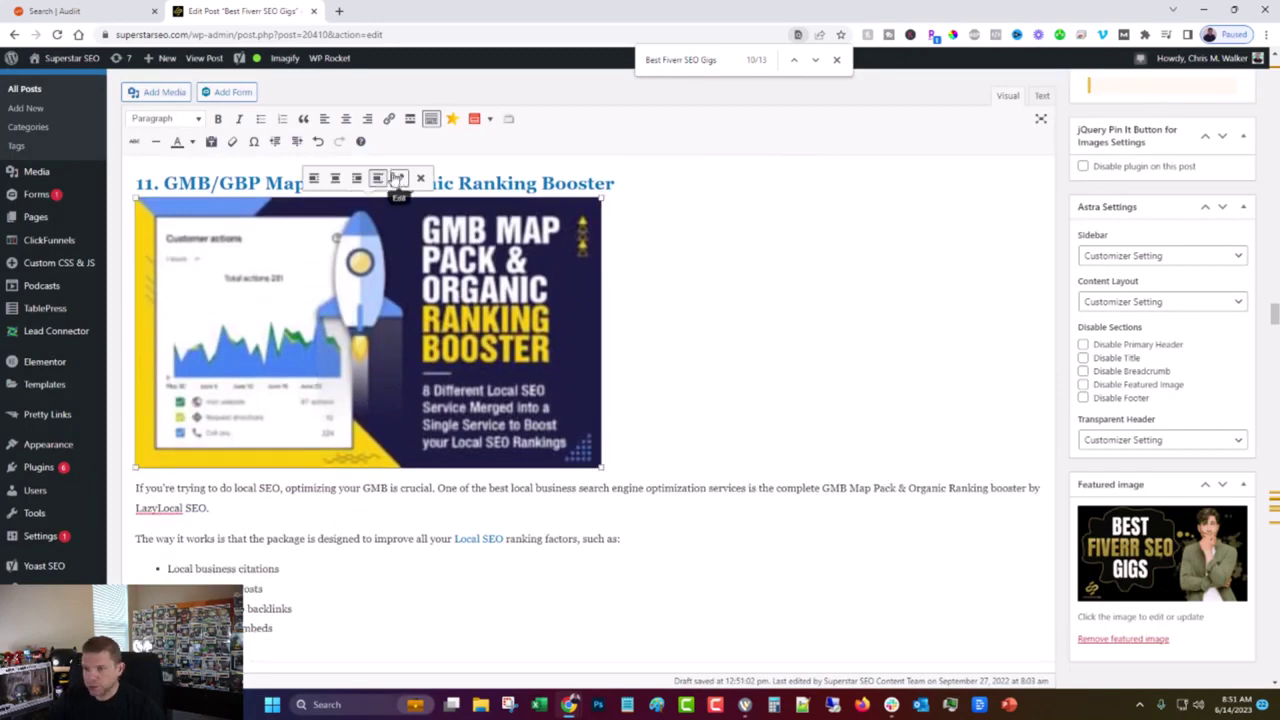
{"action": "left_click", "coordinate": [398, 179]}
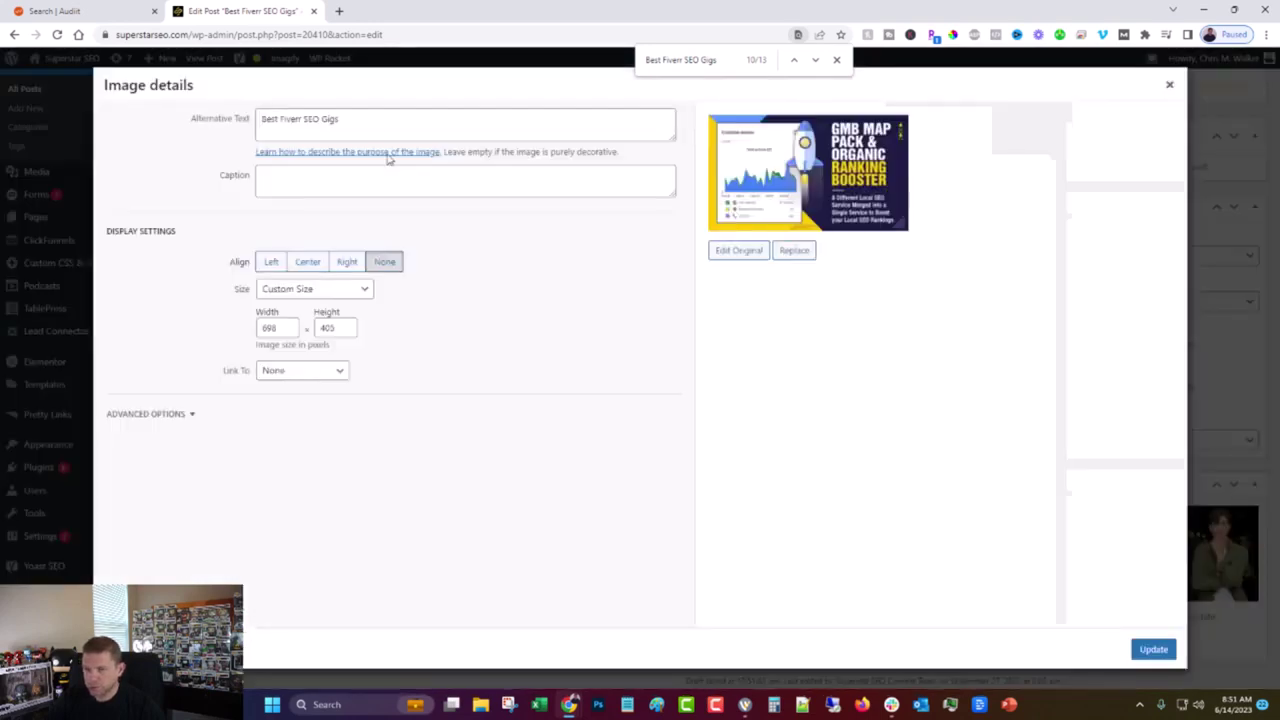
{"action": "left_click", "coordinate": [373, 117]}
{"action": "key", "text": "ctrl+a"}
{"action": "key", "text": "BackSpace"}
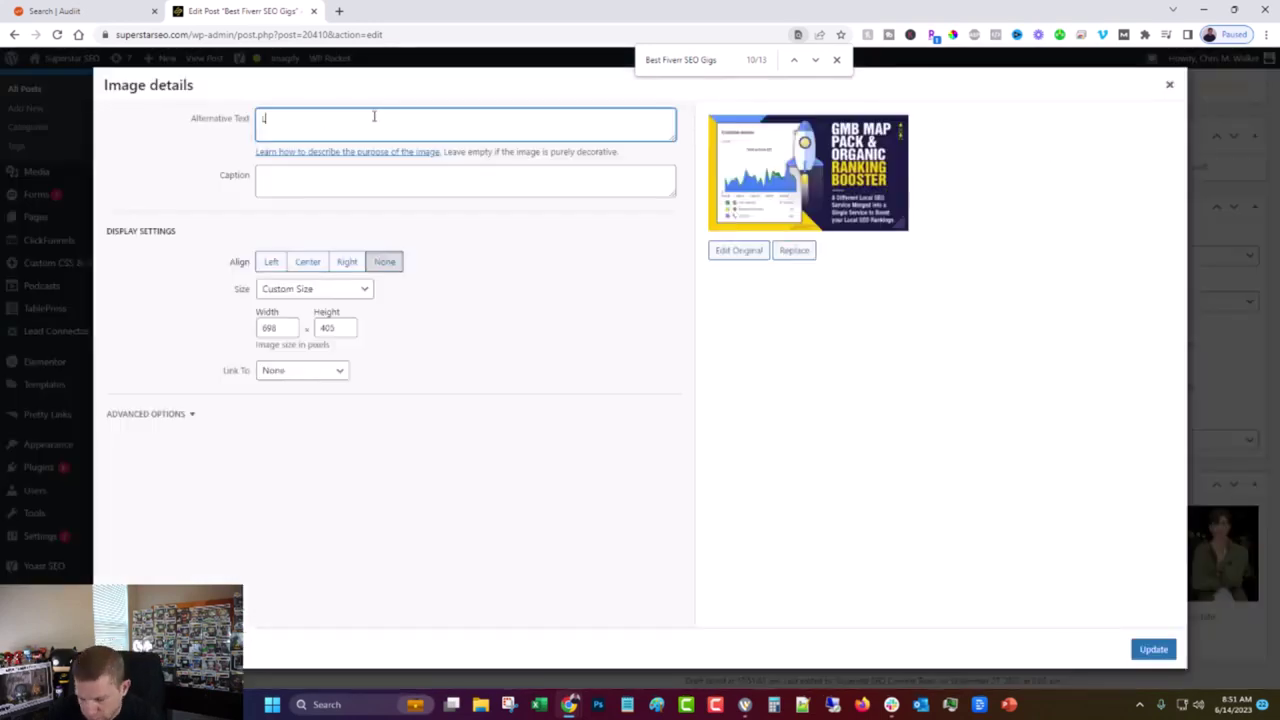
{"action": "type", "text": "LazyLocal"}
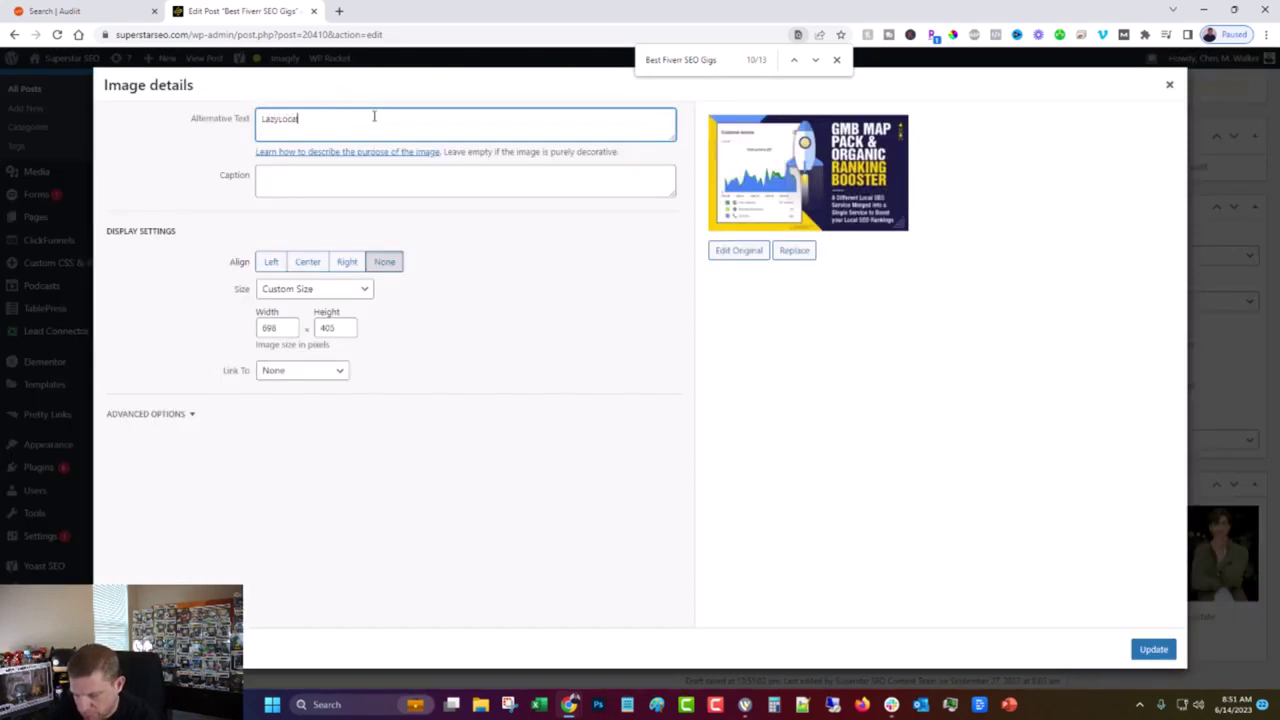
{"action": "type", "text": "SEO On Le"}
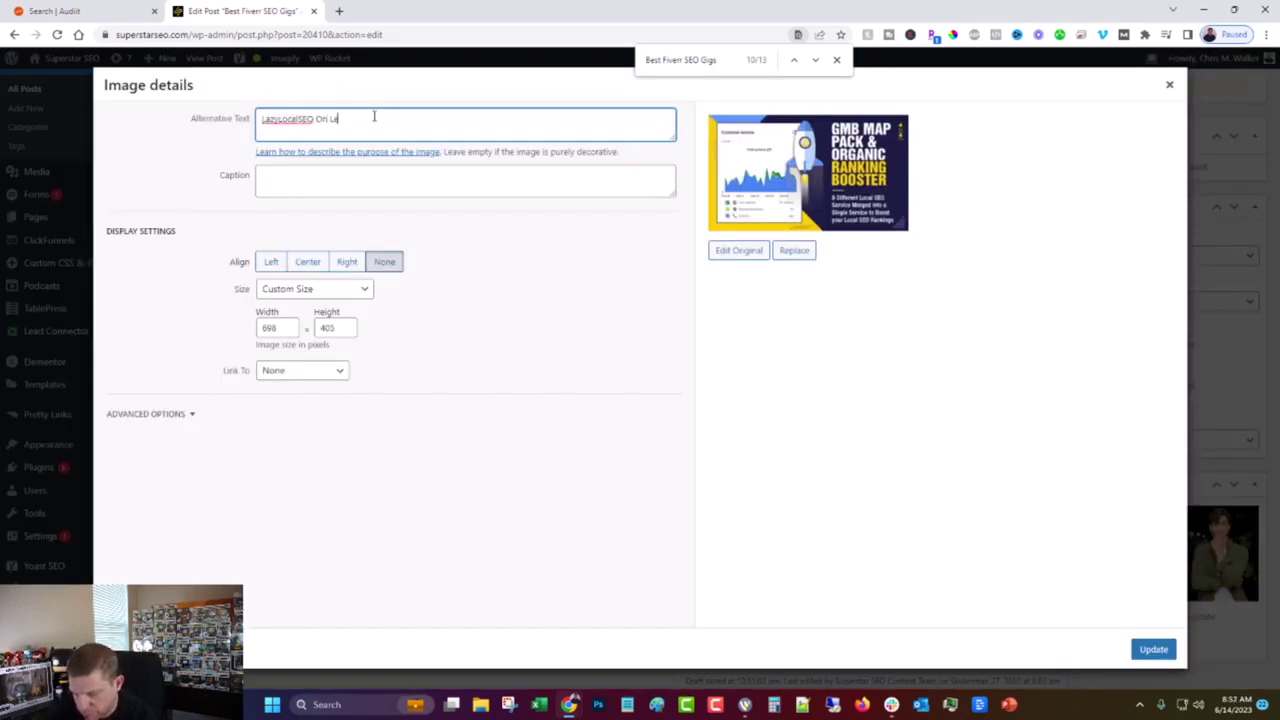
{"action": "type", "text": "giit"}
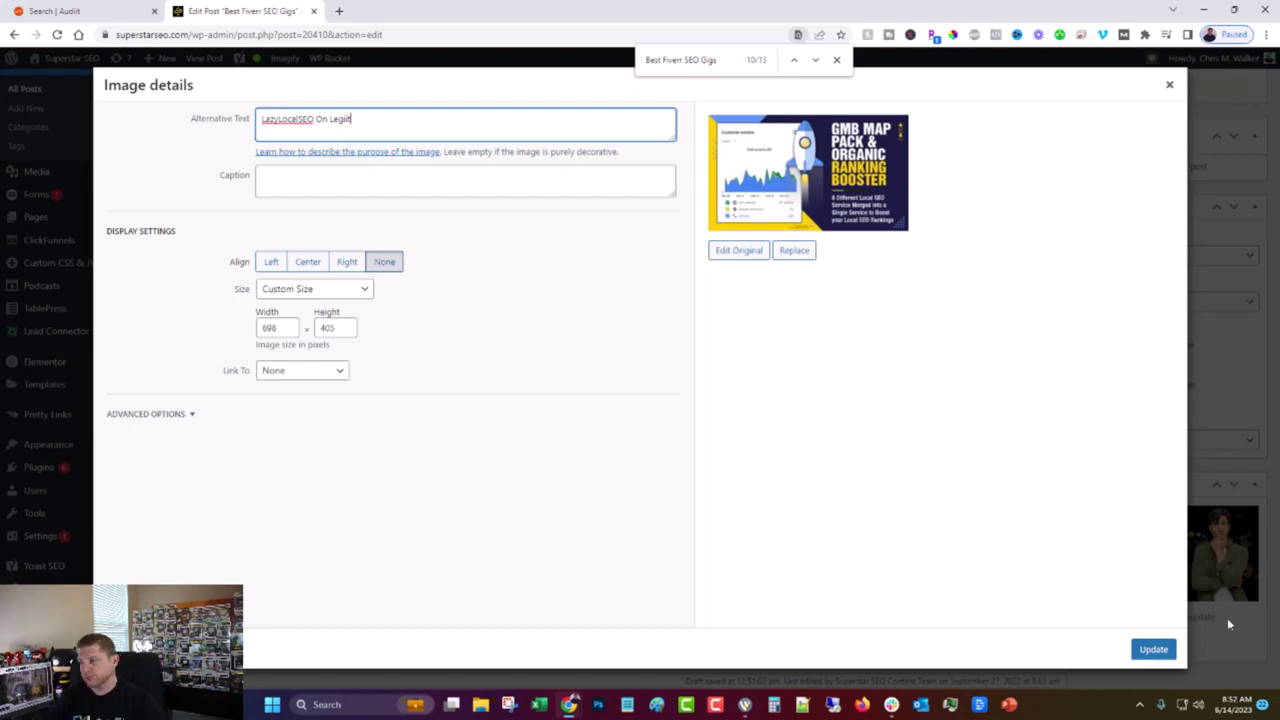
{"action": "left_click", "coordinate": [1153, 649]}
Check the alternative text of the two influencer profile images in the "SEO Gigs Used By Famous SEO Influencers" section.
{"action": "scroll", "coordinate": [669, 400], "scroll_direction": "down", "scroll_amount": 5}
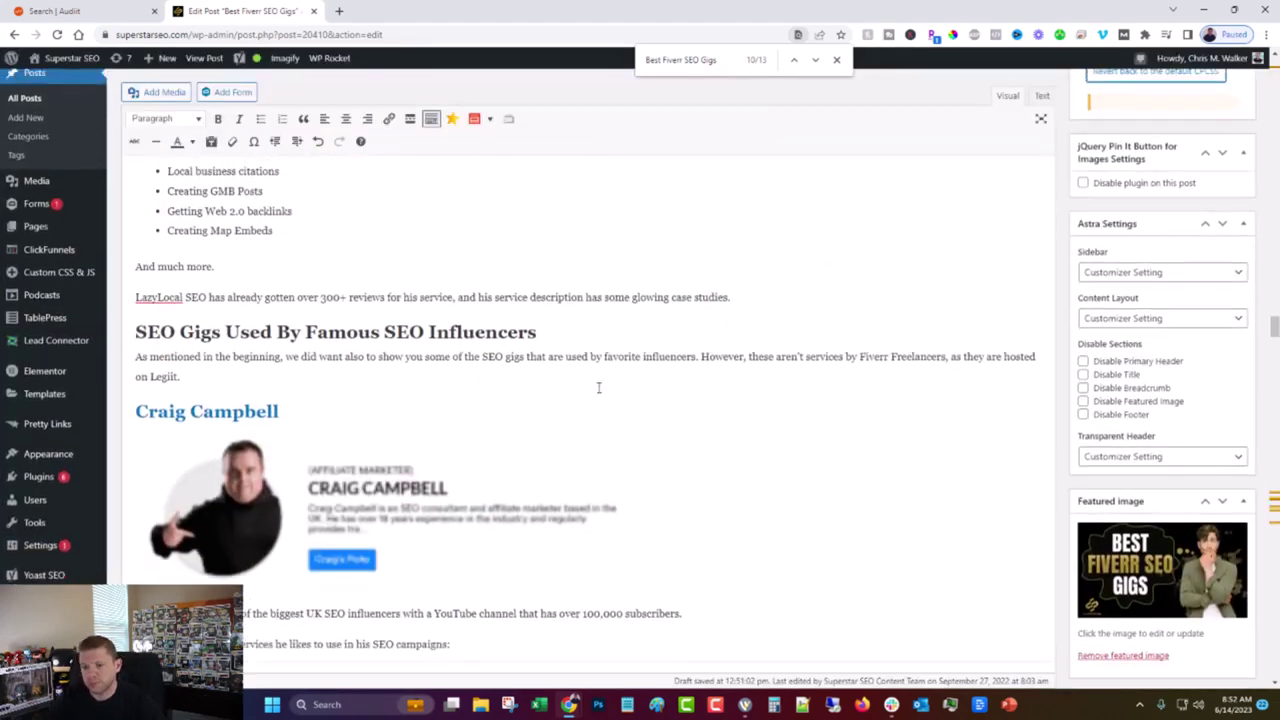
{"action": "left_click", "coordinate": [350, 488]}
{"action": "left_click", "coordinate": [466, 399]}
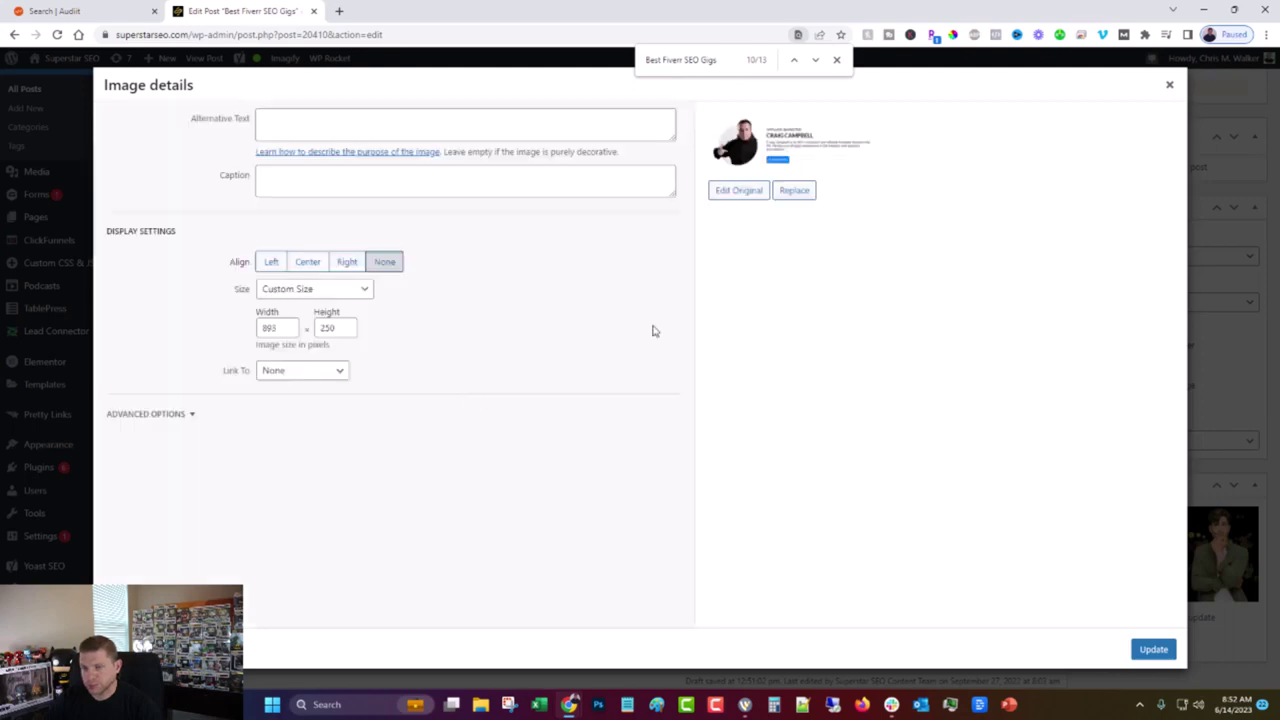
{"action": "left_click", "coordinate": [1169, 85]}
{"action": "scroll", "coordinate": [361, 285], "scroll_direction": "down", "scroll_amount": 5}
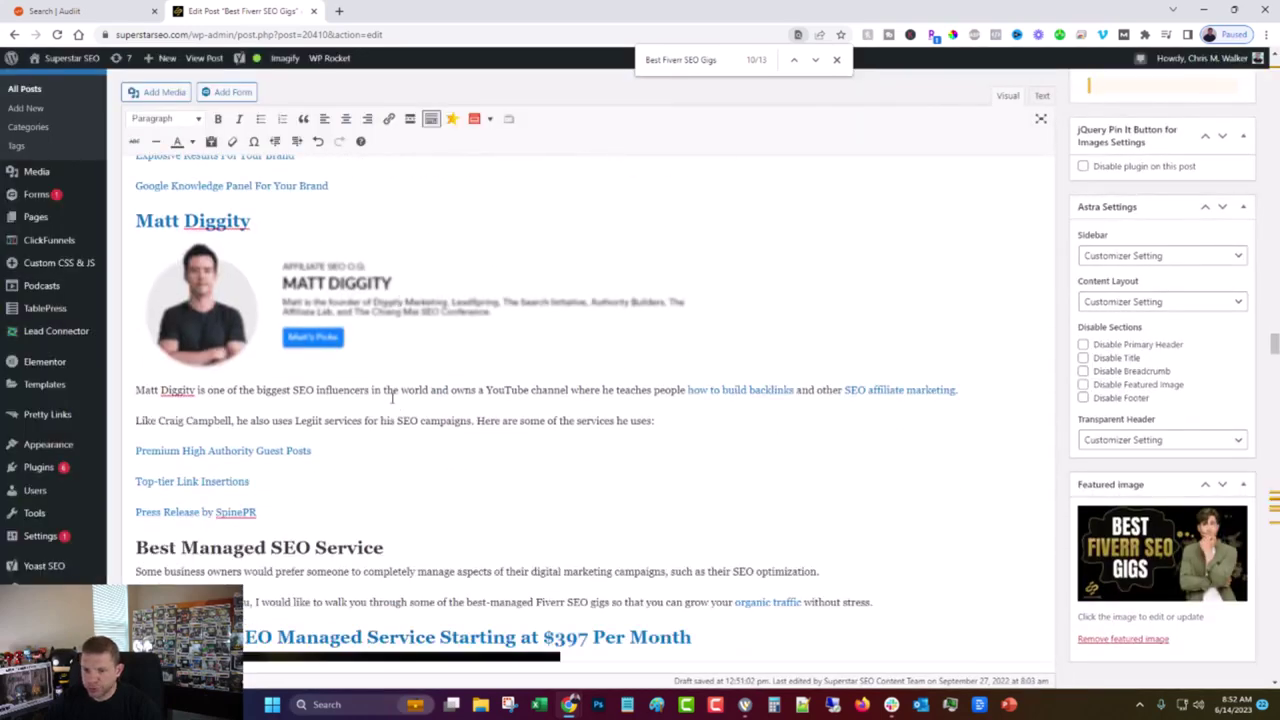
{"action": "left_click", "coordinate": [361, 285]}
{"action": "left_click", "coordinate": [446, 216]}
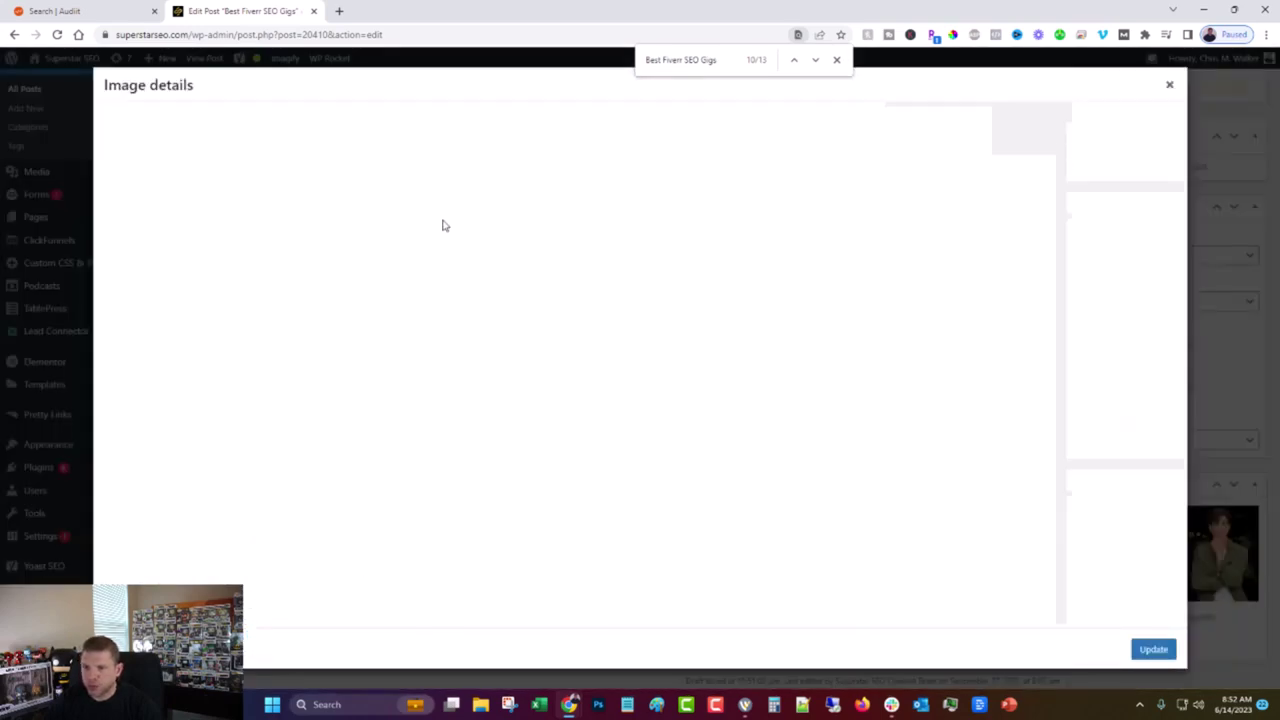
{"action": "left_click", "coordinate": [1170, 86]}
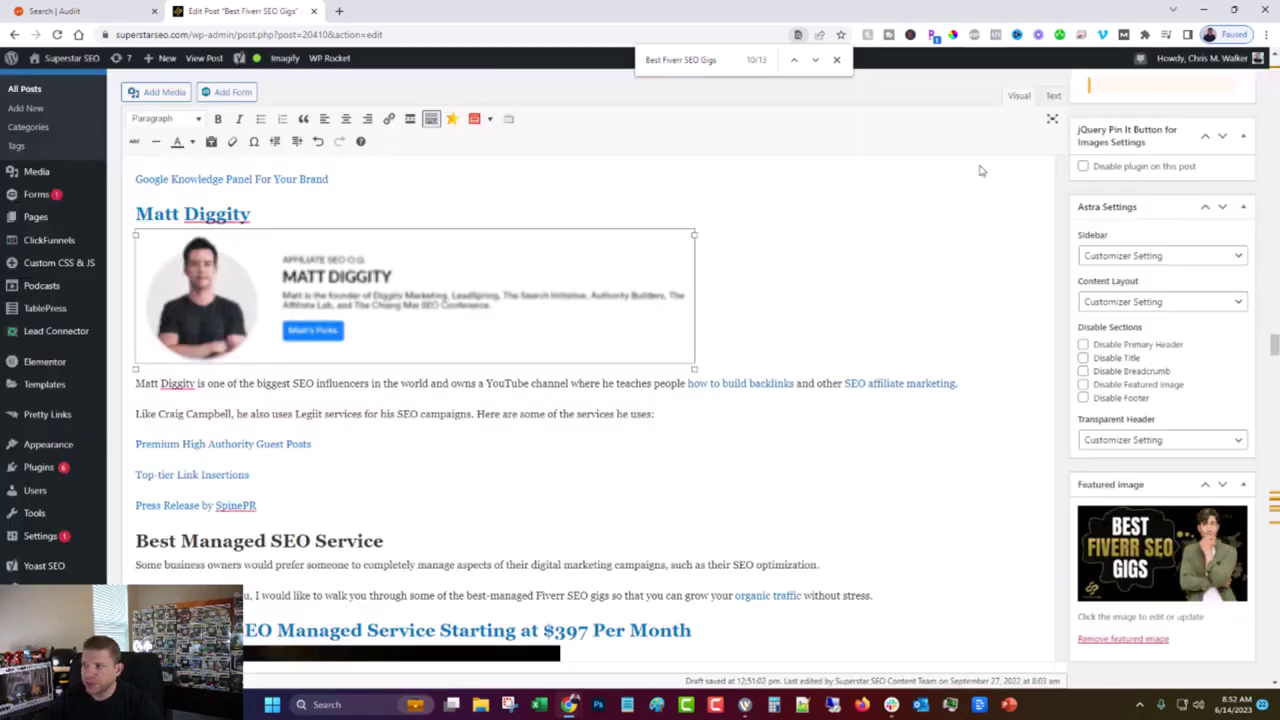
Check the alternative text of the white label and monthly SEO images under "Best Managed SEO Service".
{"action": "scroll", "coordinate": [340, 415], "scroll_direction": "down", "scroll_amount": 3}
{"action": "left_click", "coordinate": [340, 415]}
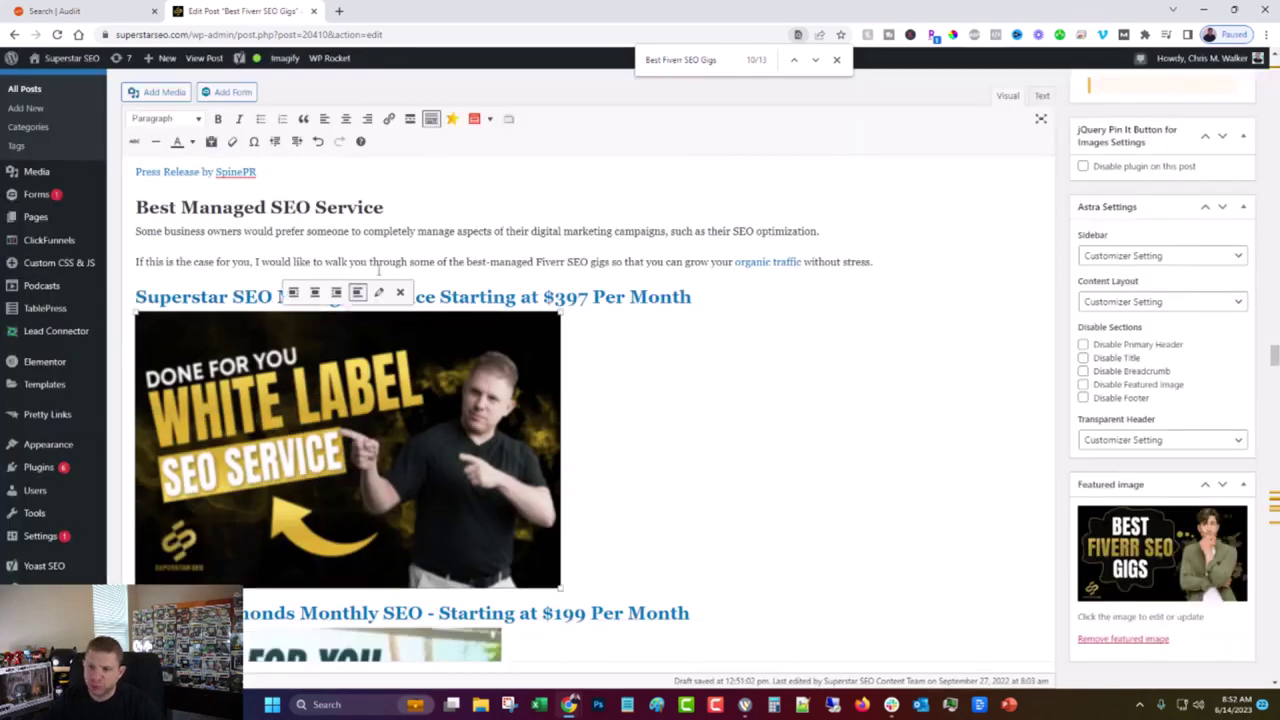
{"action": "left_click", "coordinate": [378, 293]}
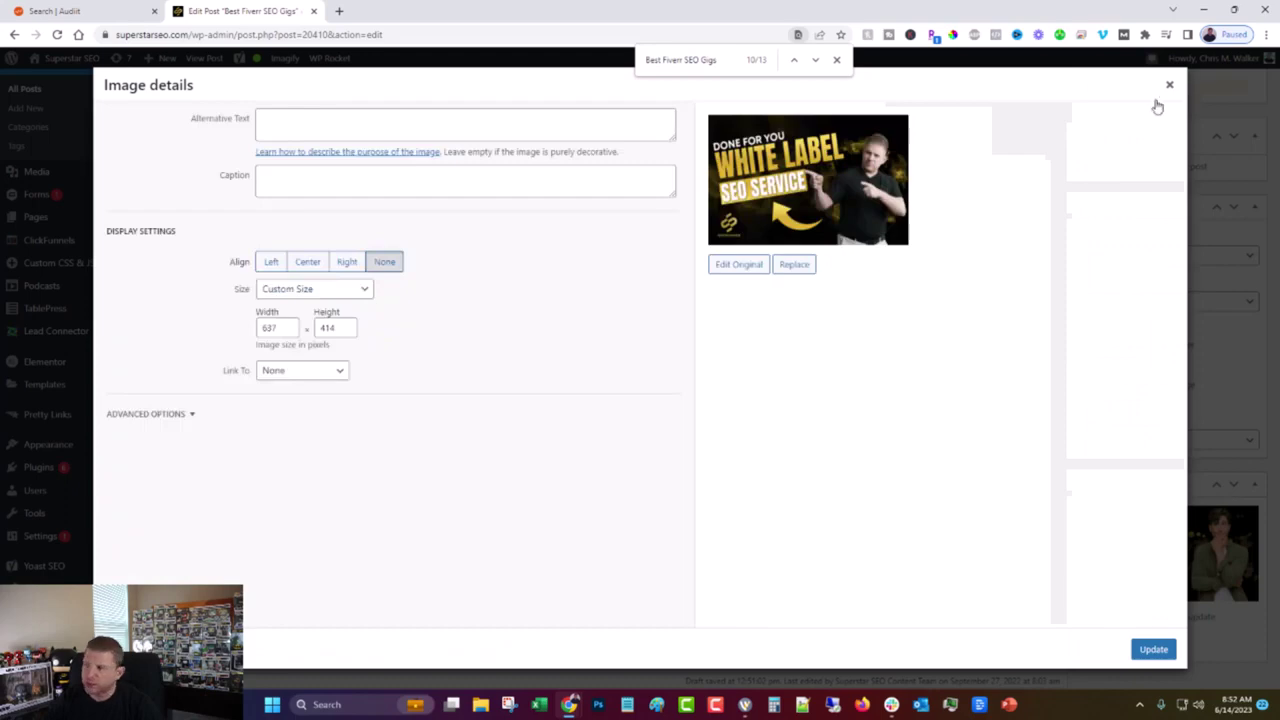
{"action": "left_click", "coordinate": [1169, 85]}
{"action": "scroll", "coordinate": [588, 355], "scroll_direction": "down", "scroll_amount": 4}
{"action": "left_click", "coordinate": [441, 380]}
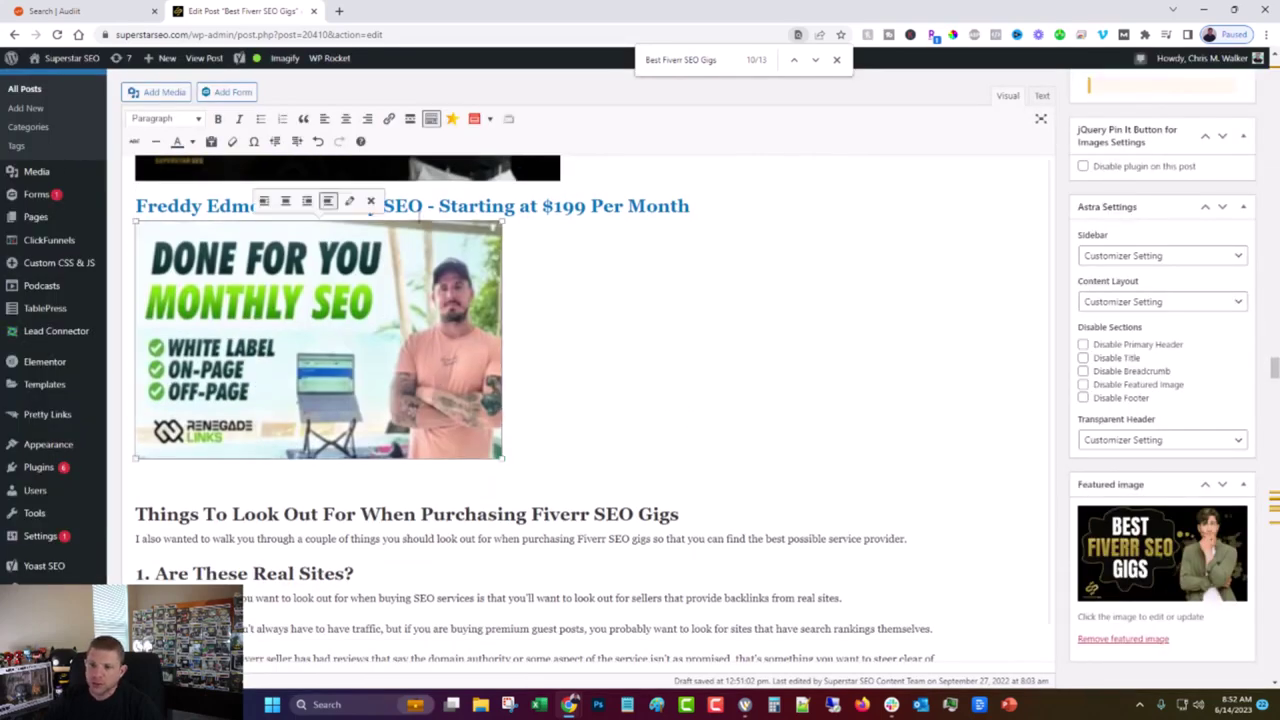
{"action": "left_click", "coordinate": [350, 207]}
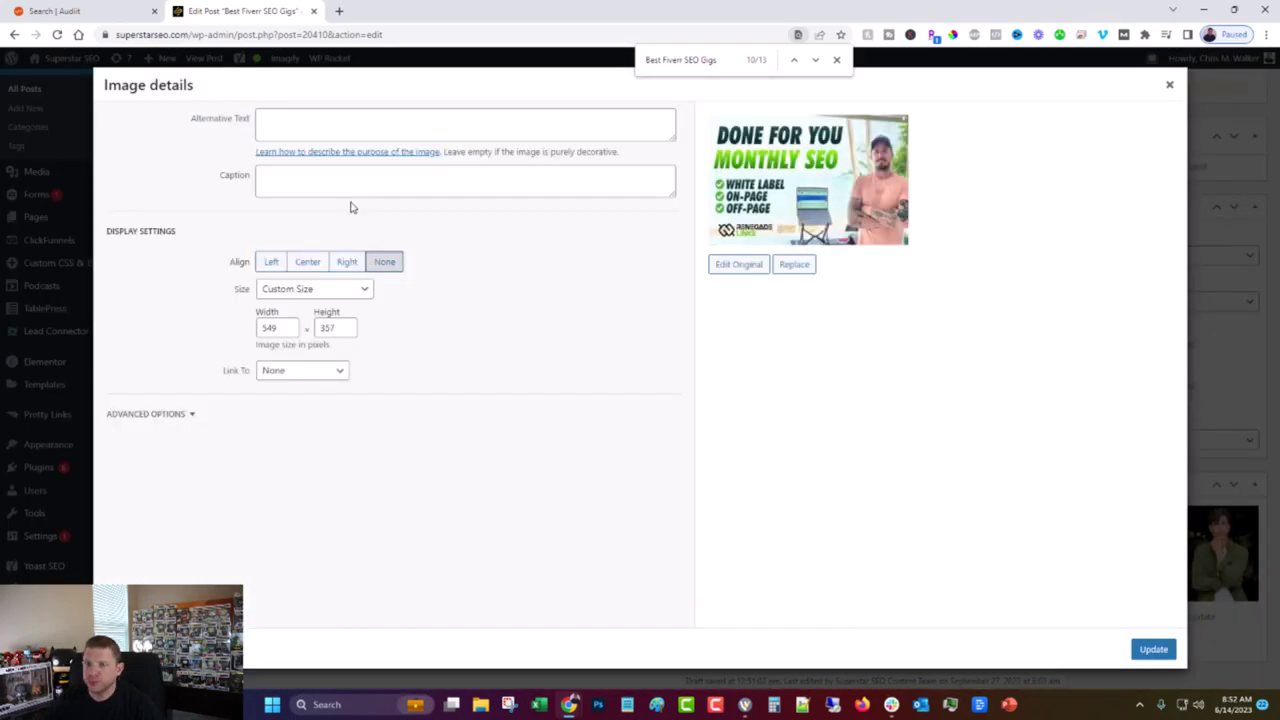
{"action": "left_click", "coordinate": [1169, 85]}
Check the alternative text of the SEO consulting laptop image and the Google results screenshot from the Legiit sales letter.
{"action": "scroll", "coordinate": [484, 491], "scroll_direction": "down", "scroll_amount": 8}
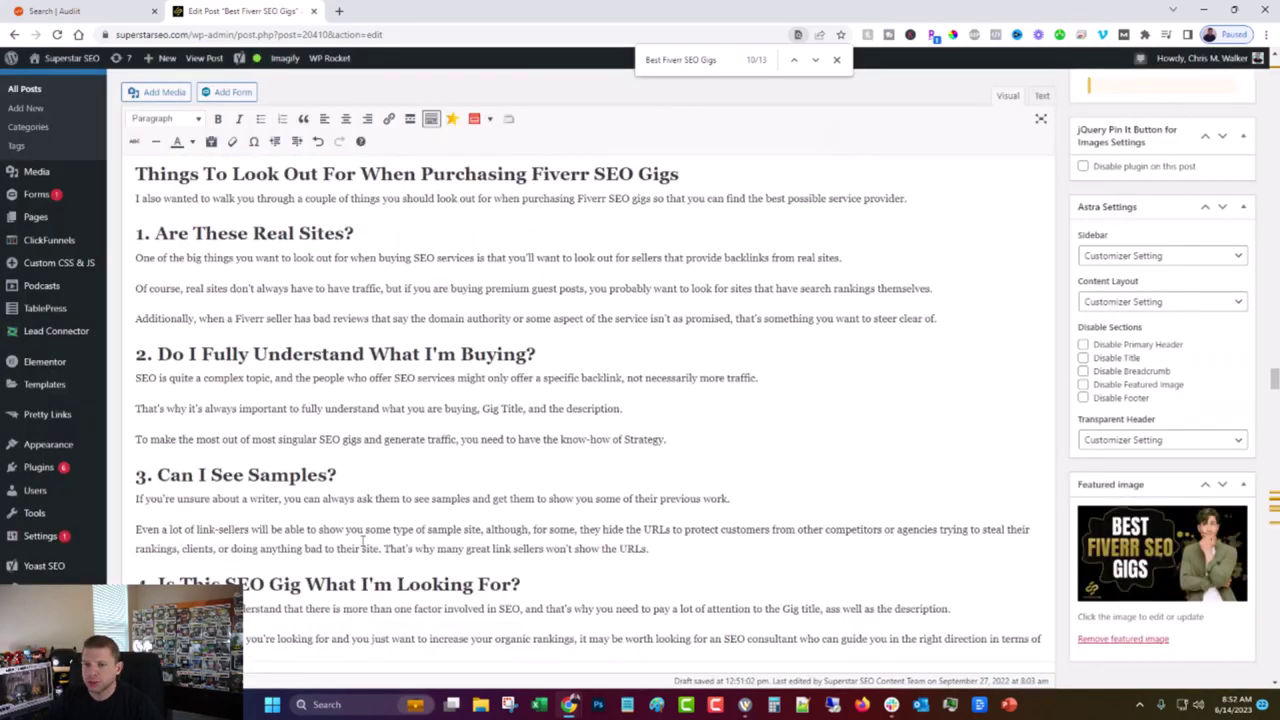
{"action": "left_click", "coordinate": [477, 284]}
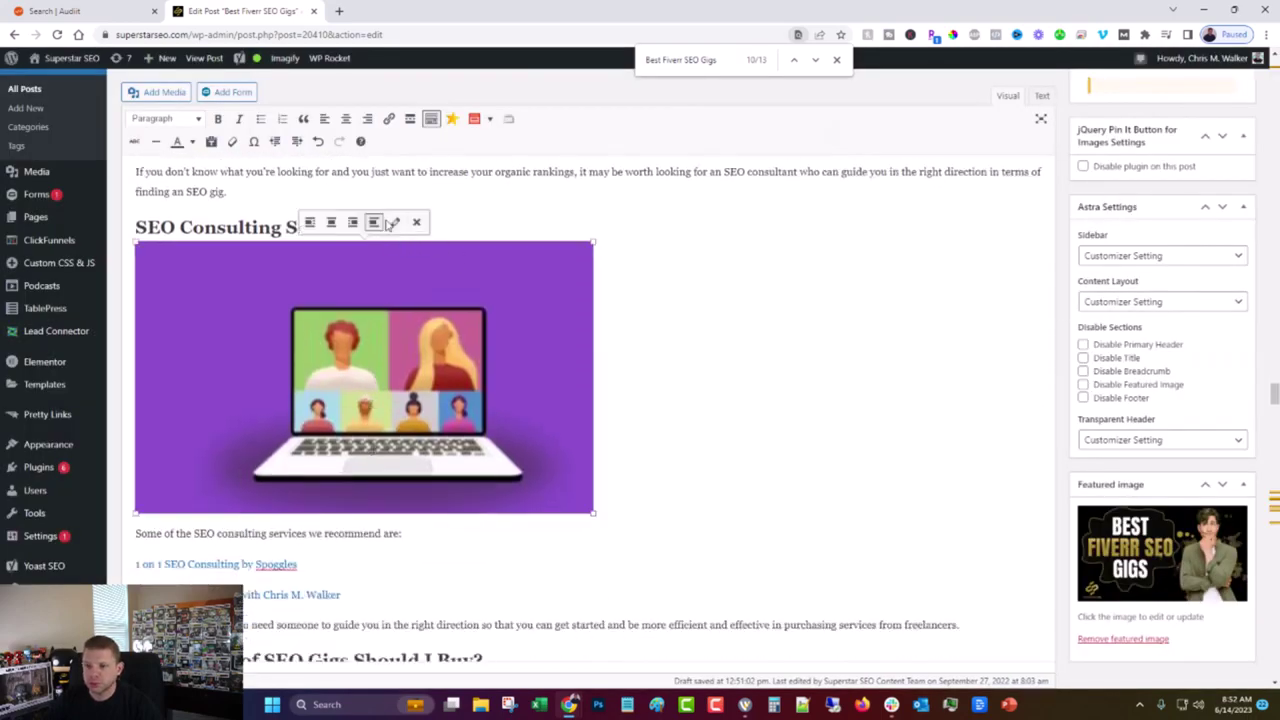
{"action": "left_click", "coordinate": [392, 223]}
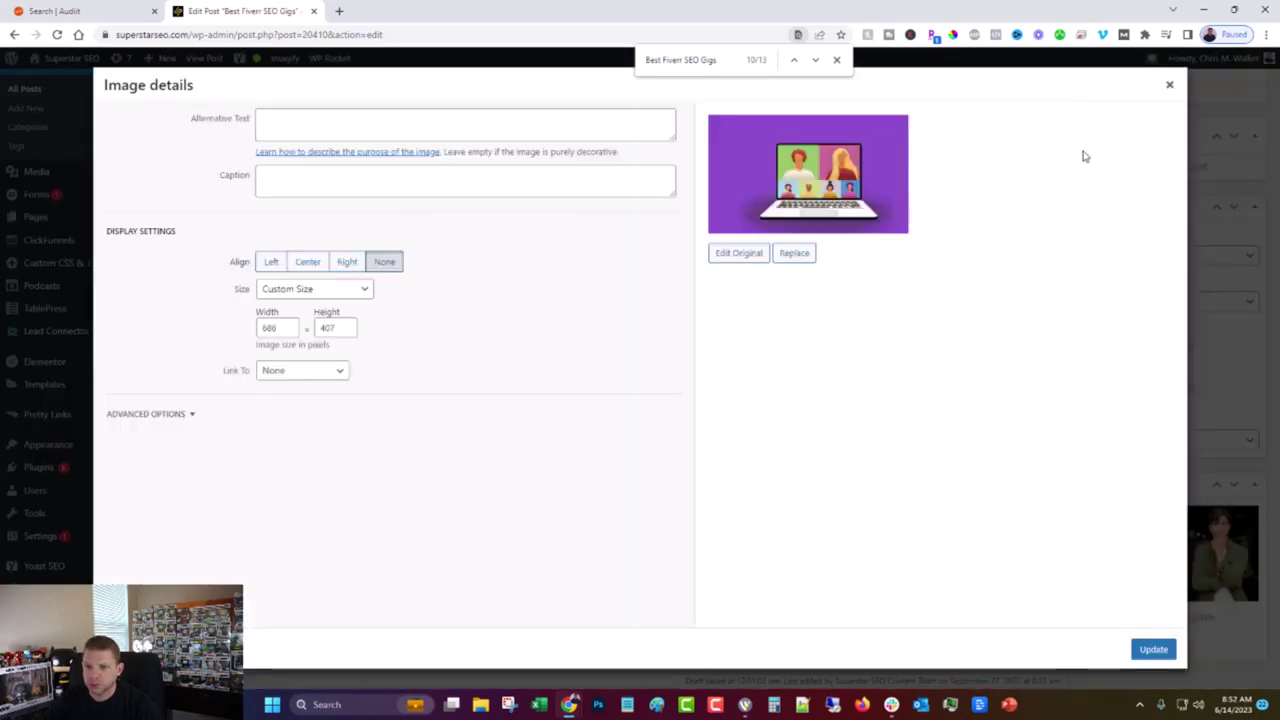
{"action": "left_click", "coordinate": [1169, 85]}
{"action": "scroll", "coordinate": [461, 342], "scroll_direction": "down", "scroll_amount": 4}
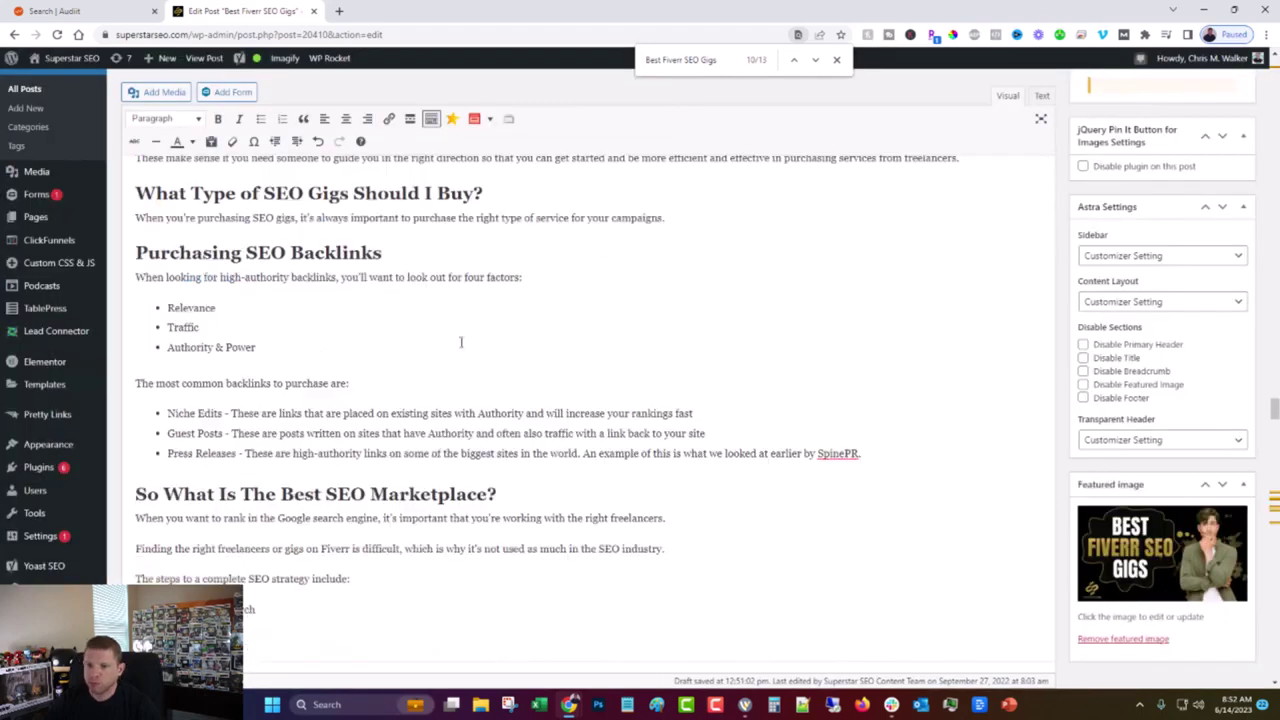
{"action": "scroll", "coordinate": [461, 342], "scroll_direction": "down", "scroll_amount": 10}
{"action": "left_click", "coordinate": [326, 360]}
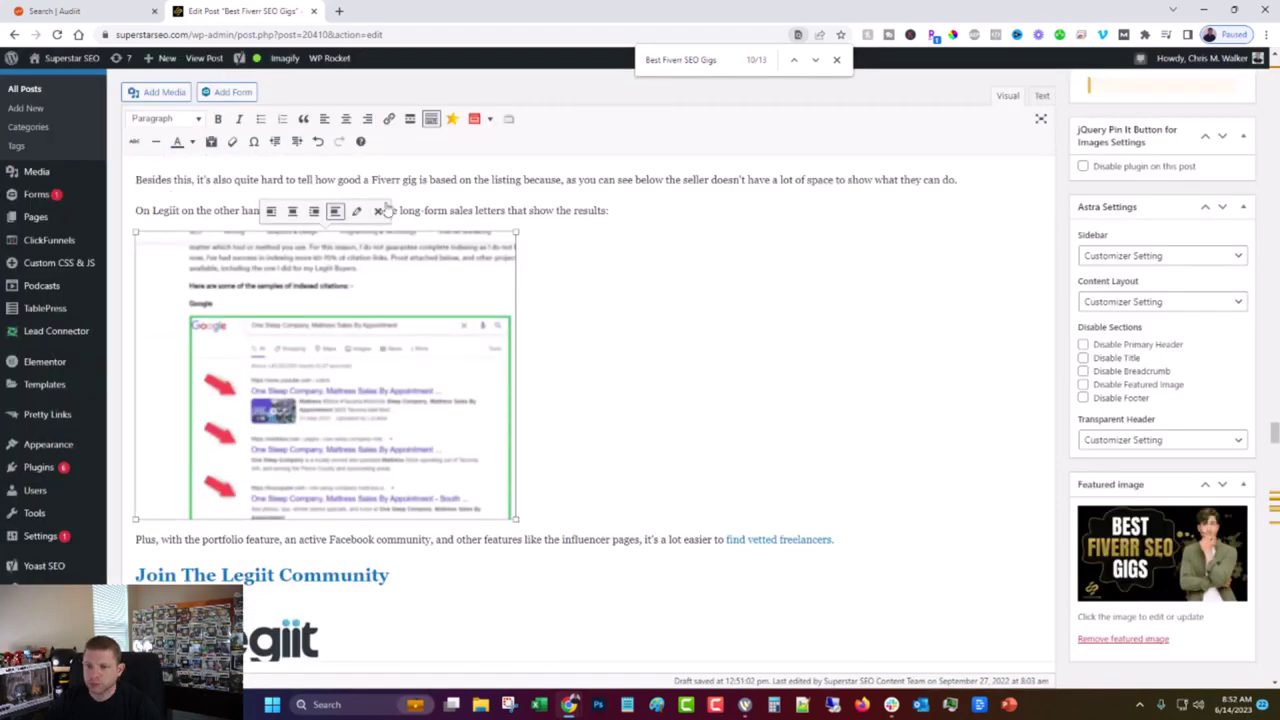
{"action": "left_click", "coordinate": [353, 221]}
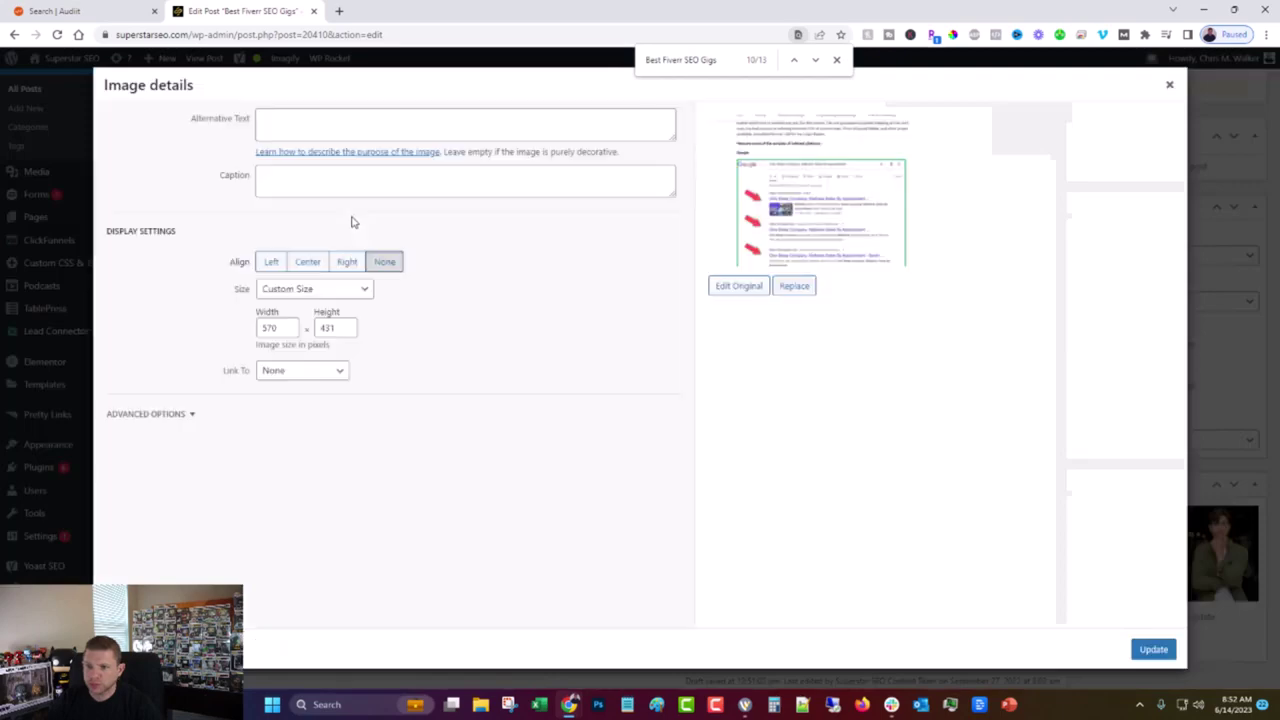
{"action": "left_click", "coordinate": [1166, 87]}
Check the alternative text of the Legiit logo under "Join The Legiit Community" and close the details without changes.
{"action": "scroll", "coordinate": [350, 340], "scroll_direction": "down", "scroll_amount": 4}
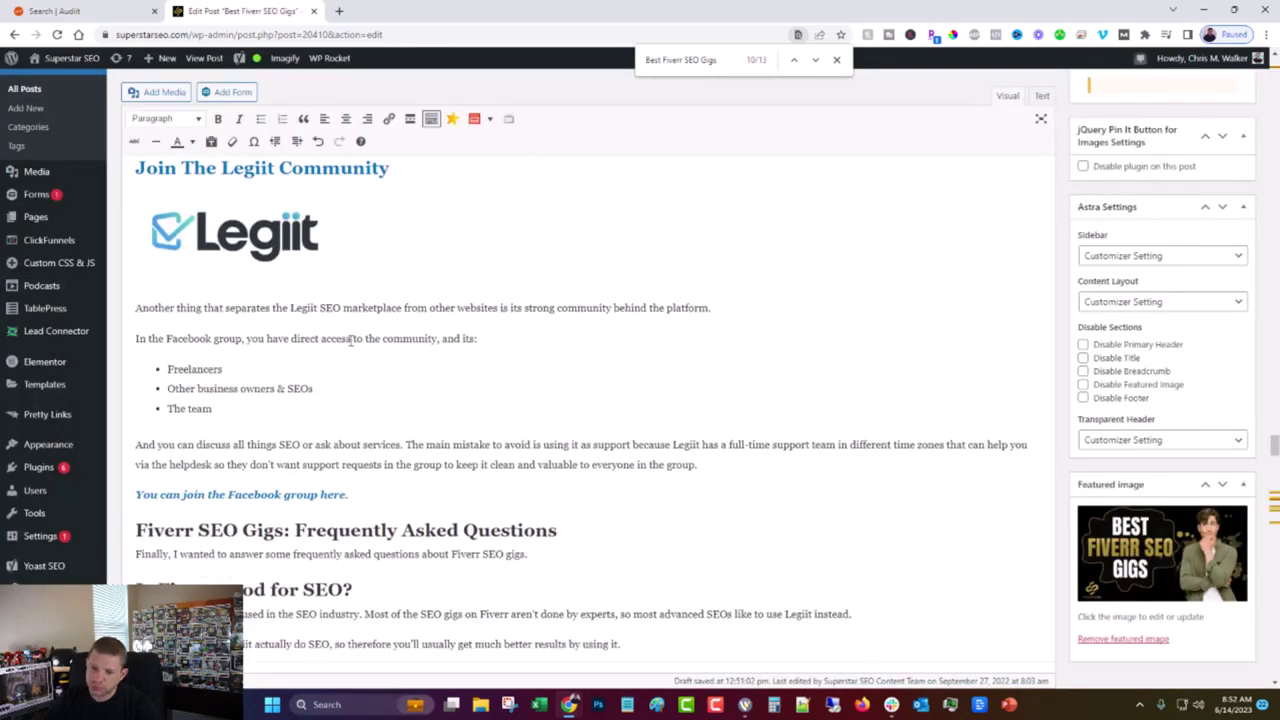
{"action": "left_click", "coordinate": [246, 240]}
{"action": "left_click", "coordinate": [259, 307]}
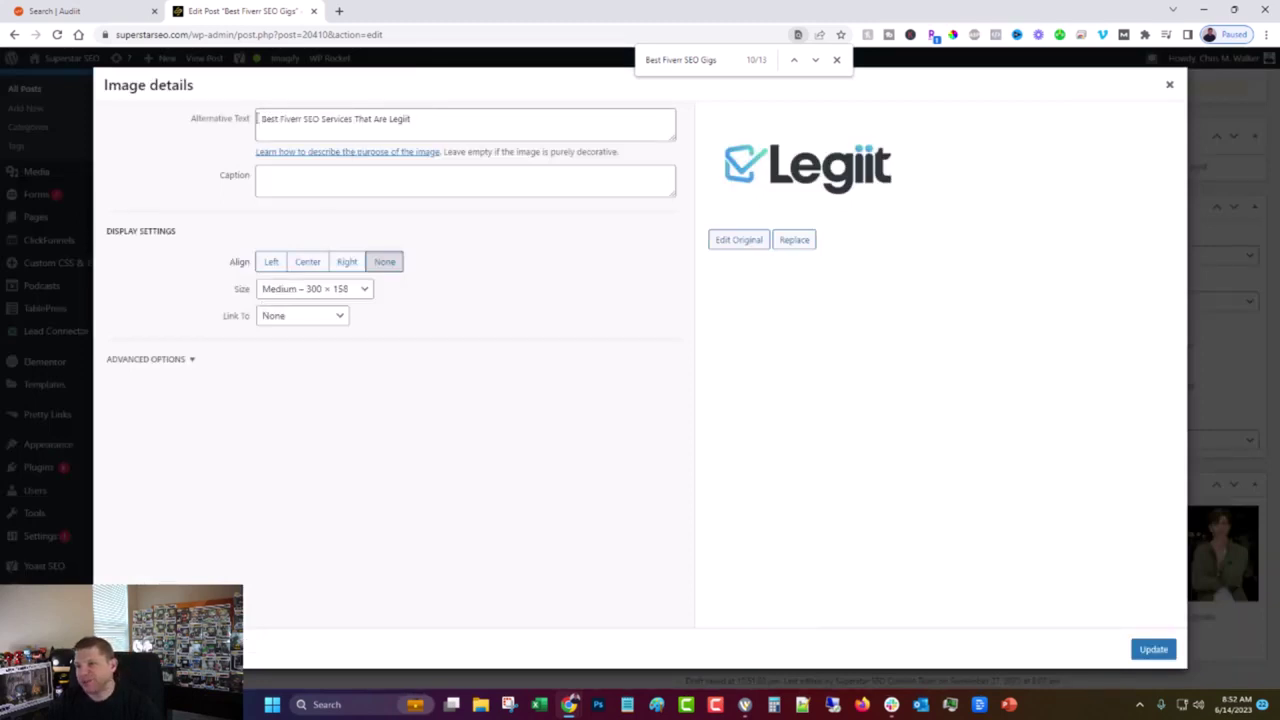
{"action": "left_click", "coordinate": [1168, 90]}
Look through the FAQ section and back over the whole post for any remaining images.
{"action": "scroll", "coordinate": [530, 421], "scroll_direction": "down", "scroll_amount": 10}
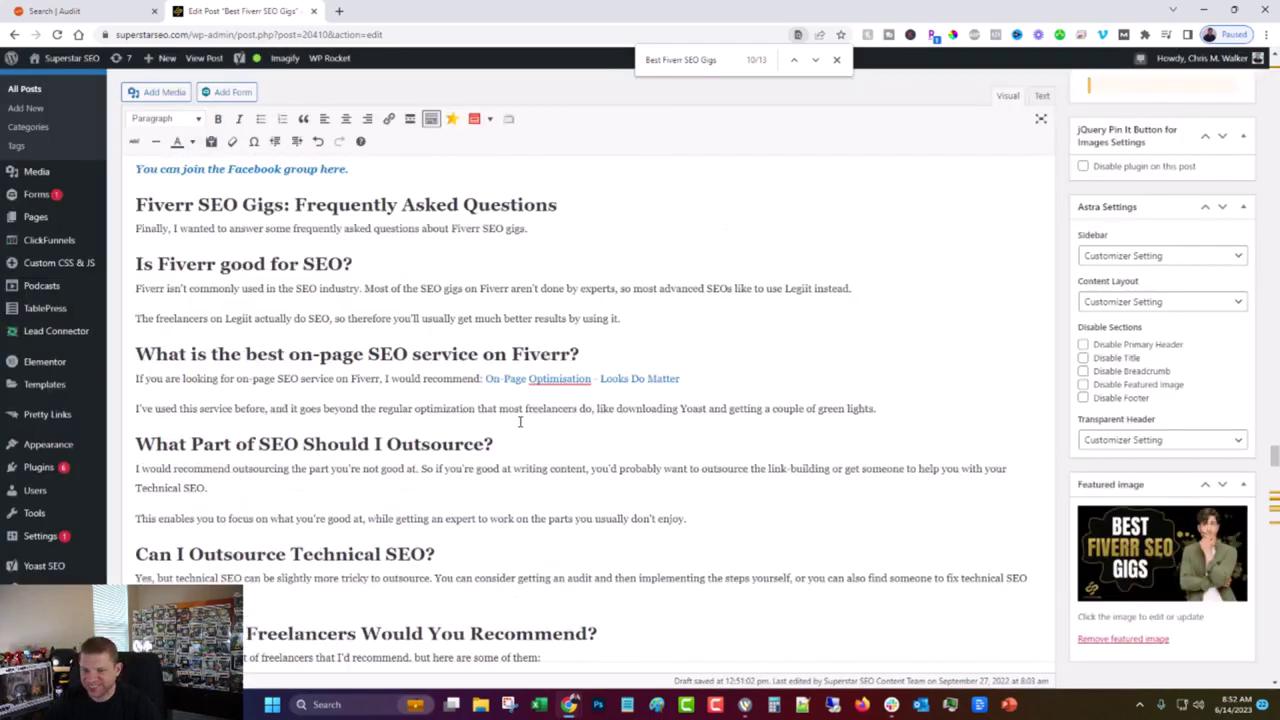
{"action": "scroll", "coordinate": [518, 421], "scroll_direction": "down", "scroll_amount": 3}
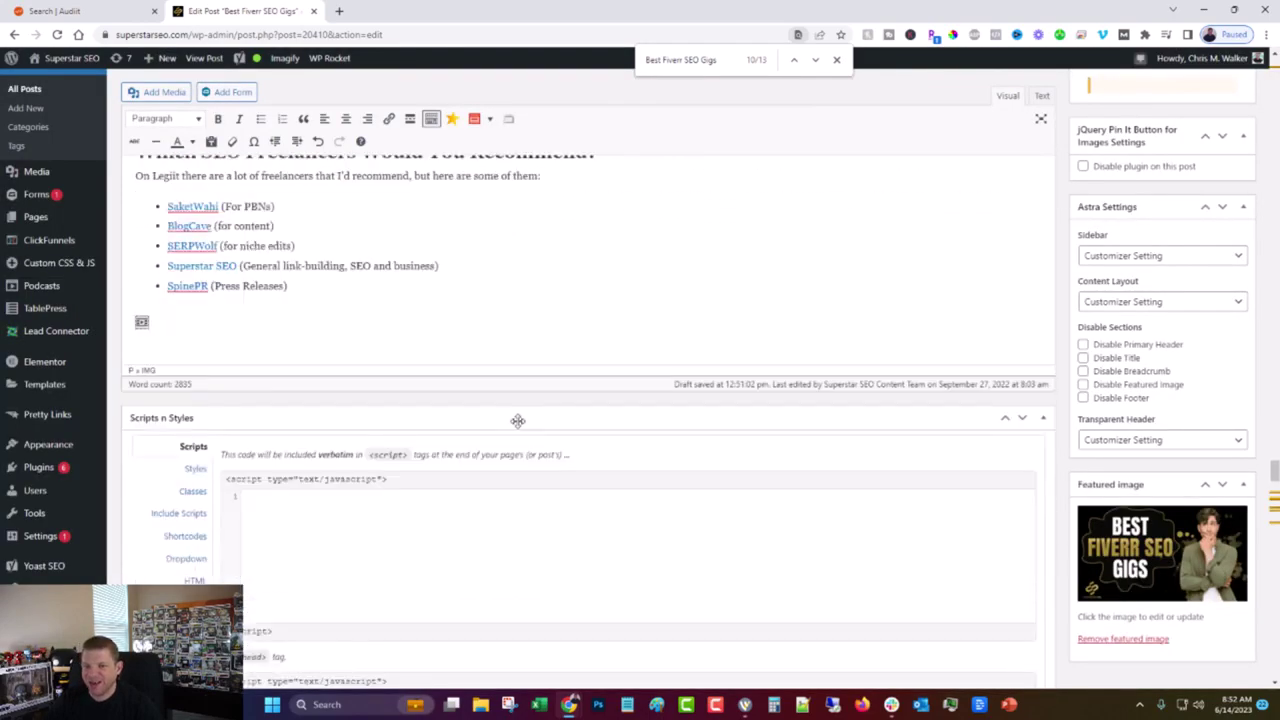
{"action": "scroll", "coordinate": [517, 422], "scroll_direction": "up", "scroll_amount": 8}
{"action": "scroll", "coordinate": [517, 422], "scroll_direction": "up", "scroll_amount": 15}
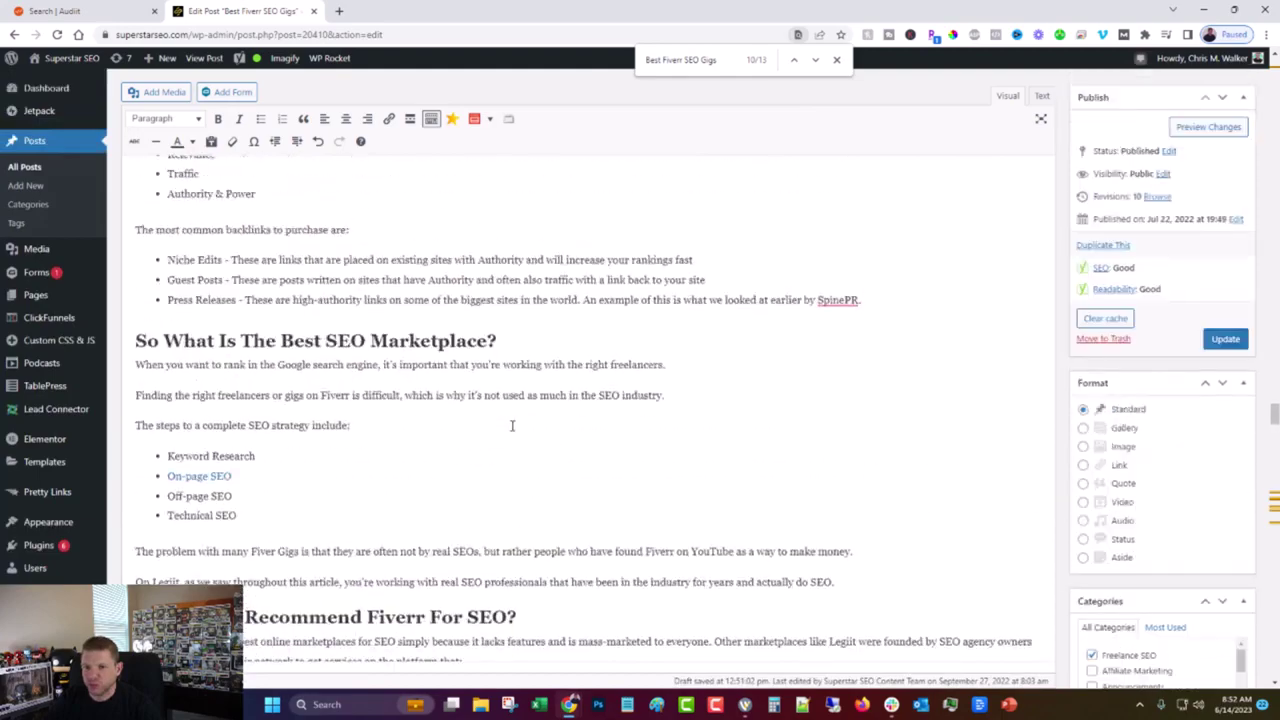
{"action": "scroll", "coordinate": [506, 430], "scroll_direction": "up", "scroll_amount": 20}
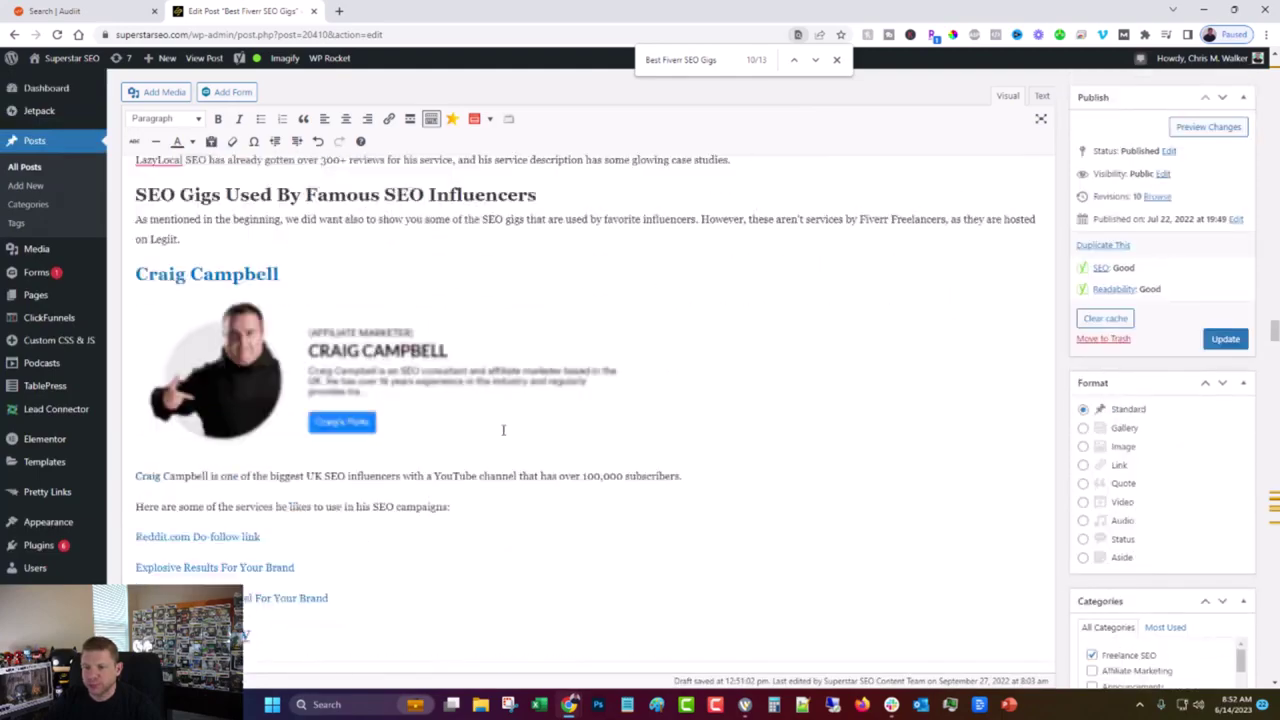
{"action": "scroll", "coordinate": [500, 432], "scroll_direction": "up", "scroll_amount": 20}
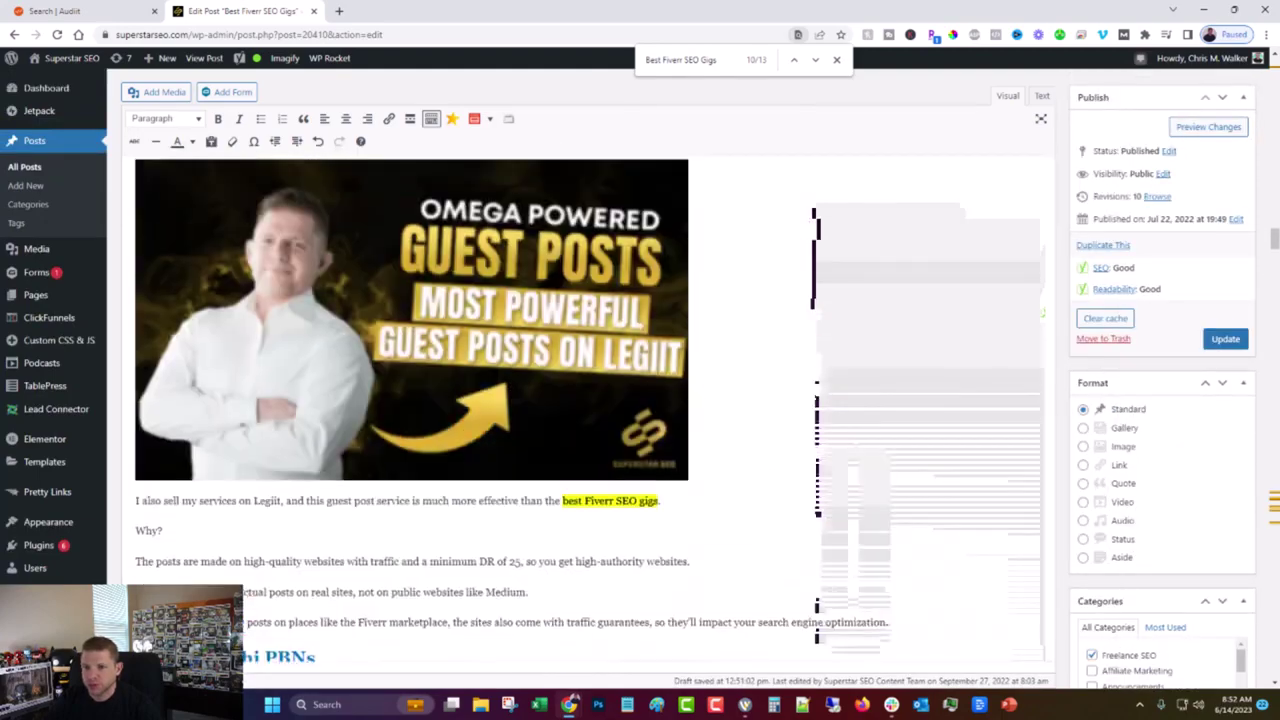
{"action": "scroll", "coordinate": [491, 437], "scroll_direction": "up", "scroll_amount": 20}
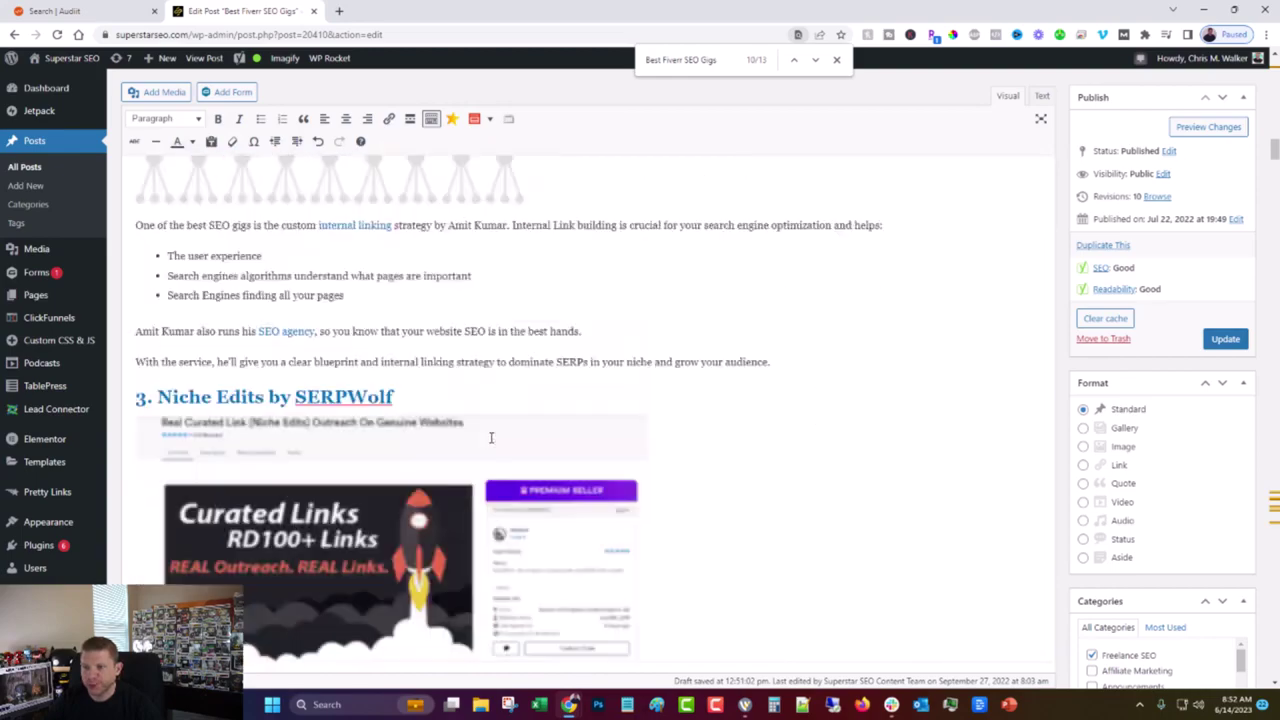
{"action": "scroll", "coordinate": [542, 432], "scroll_direction": "up", "scroll_amount": 20}
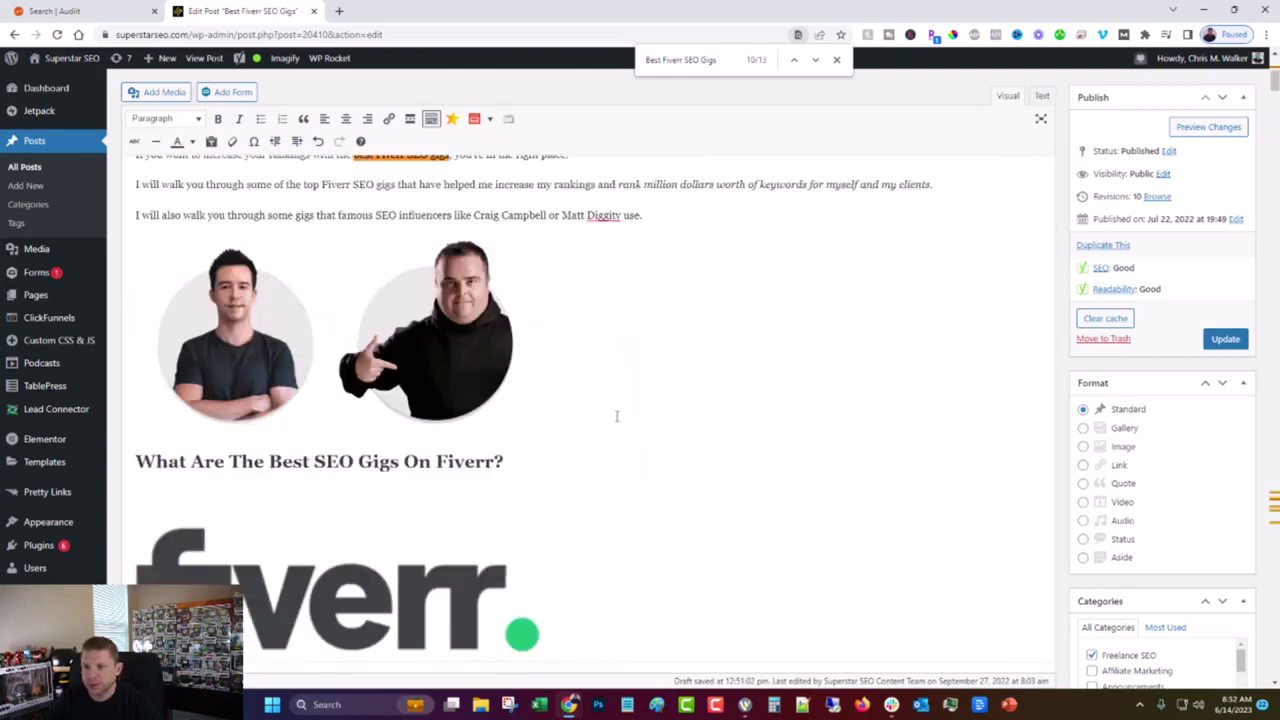
Replace the featured image's alt text with "Best Fiverr SEO Gigs" and set it as the featured image.
{"action": "scroll", "coordinate": [1137, 252], "scroll_direction": "down", "scroll_amount": 1}
{"action": "scroll", "coordinate": [1130, 265], "scroll_direction": "down", "scroll_amount": 10}
{"action": "scroll", "coordinate": [1123, 277], "scroll_direction": "down", "scroll_amount": 2}
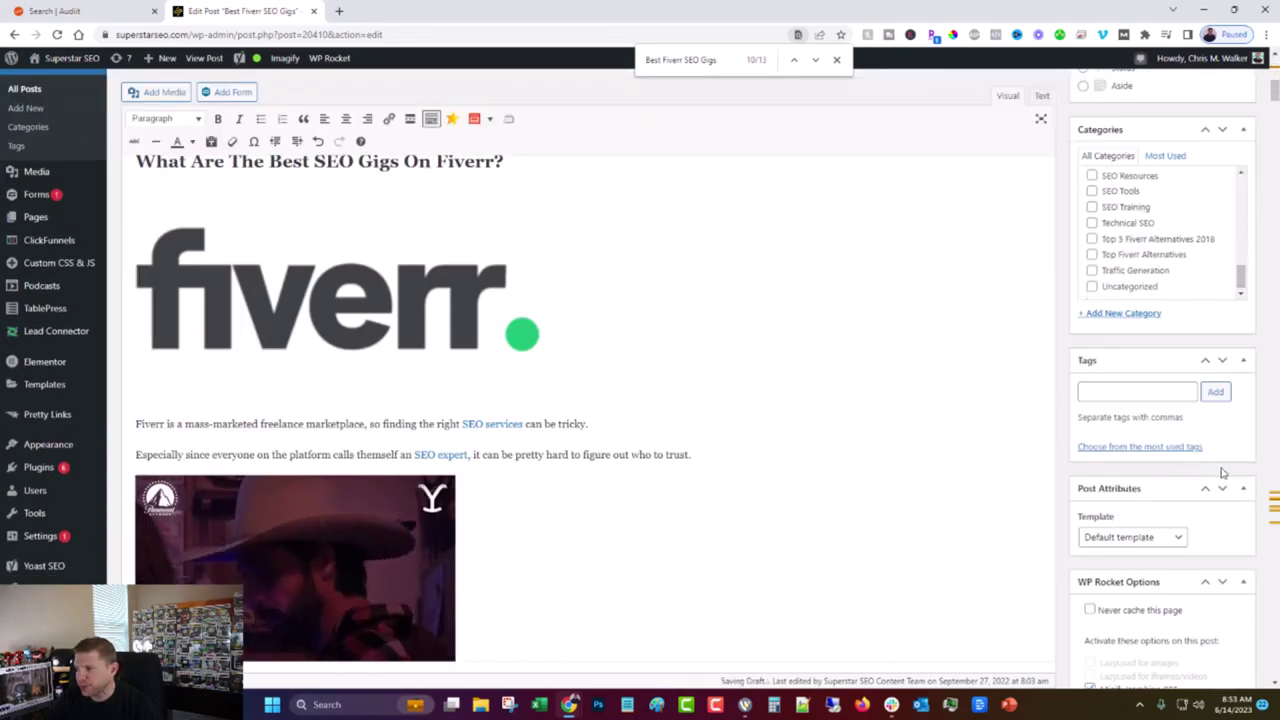
{"action": "scroll", "coordinate": [1252, 446], "scroll_direction": "down", "scroll_amount": 3}
{"action": "scroll", "coordinate": [1250, 446], "scroll_direction": "down", "scroll_amount": 10}
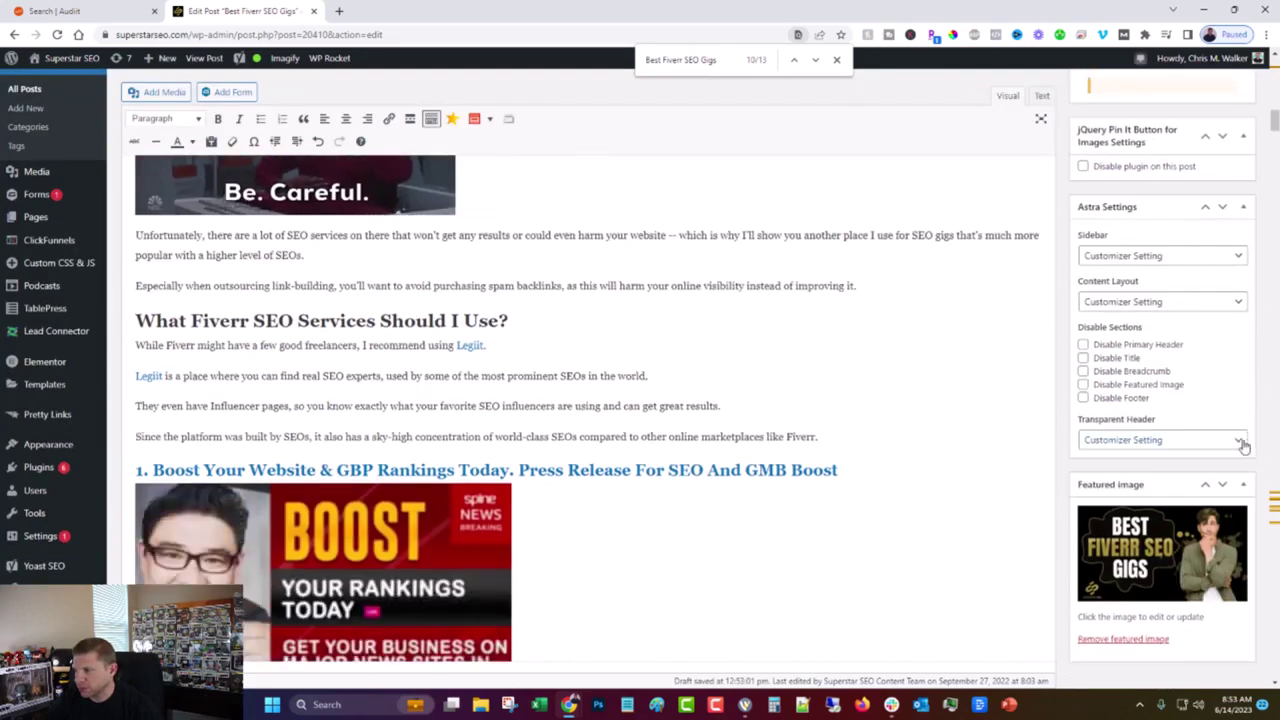
{"action": "left_click", "coordinate": [1124, 544]}
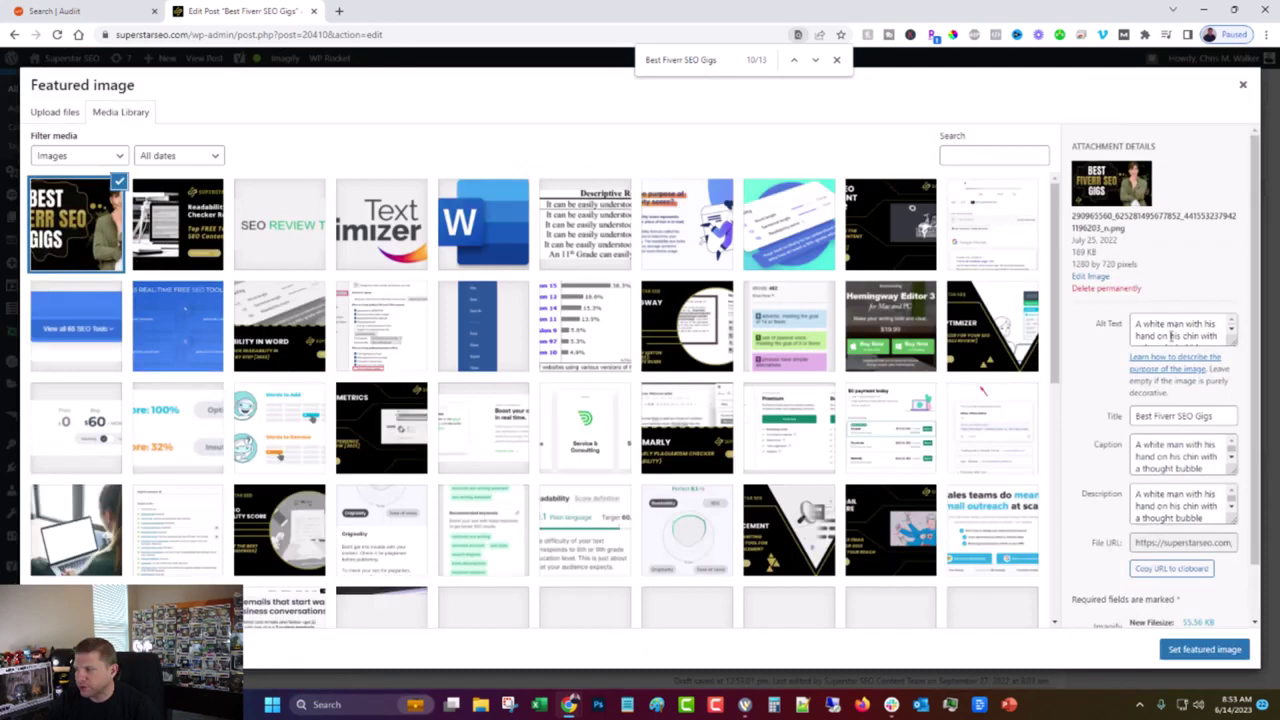
{"action": "triple_click", "coordinate": [1172, 336]}
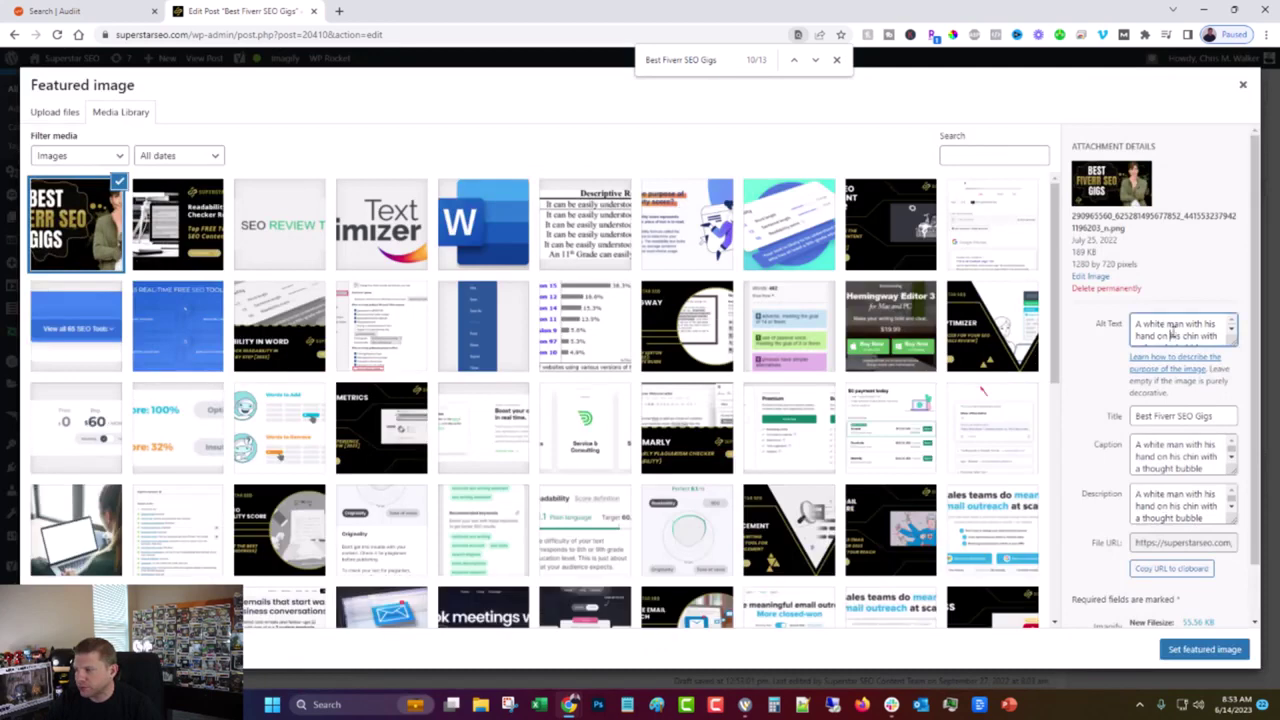
{"action": "type", "text": "B"}
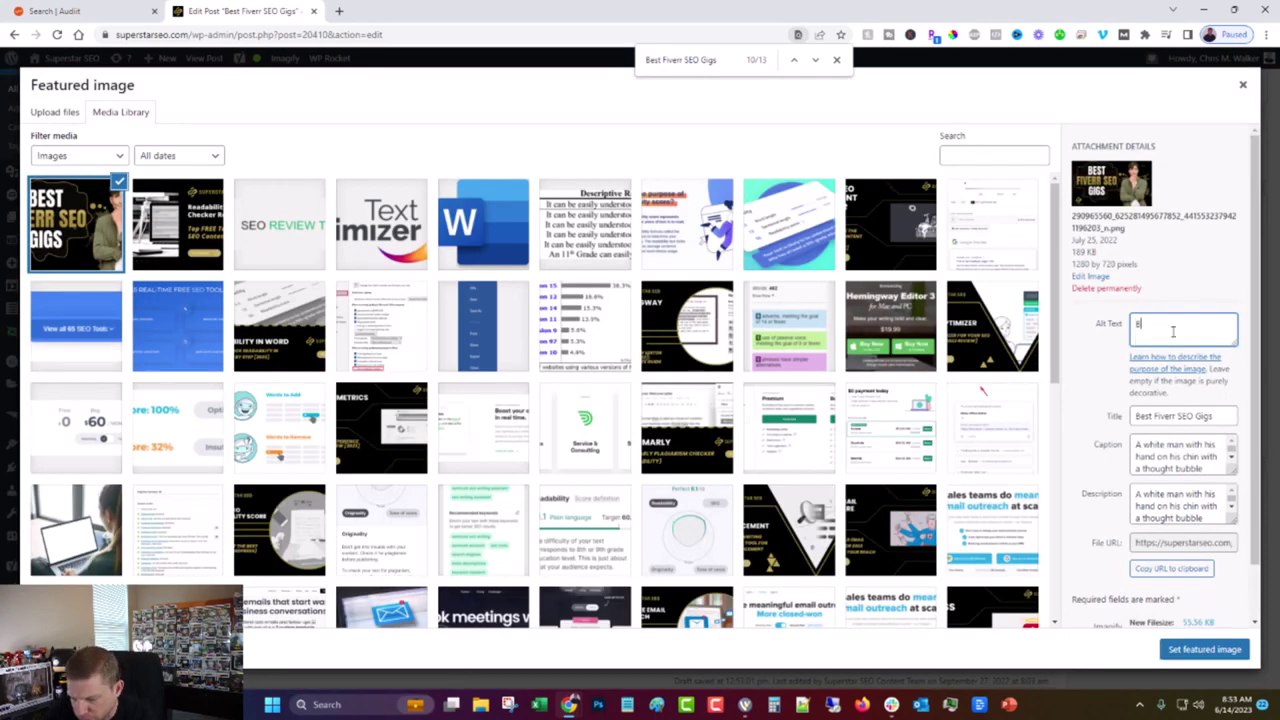
{"action": "type", "text": "est Fiver"}
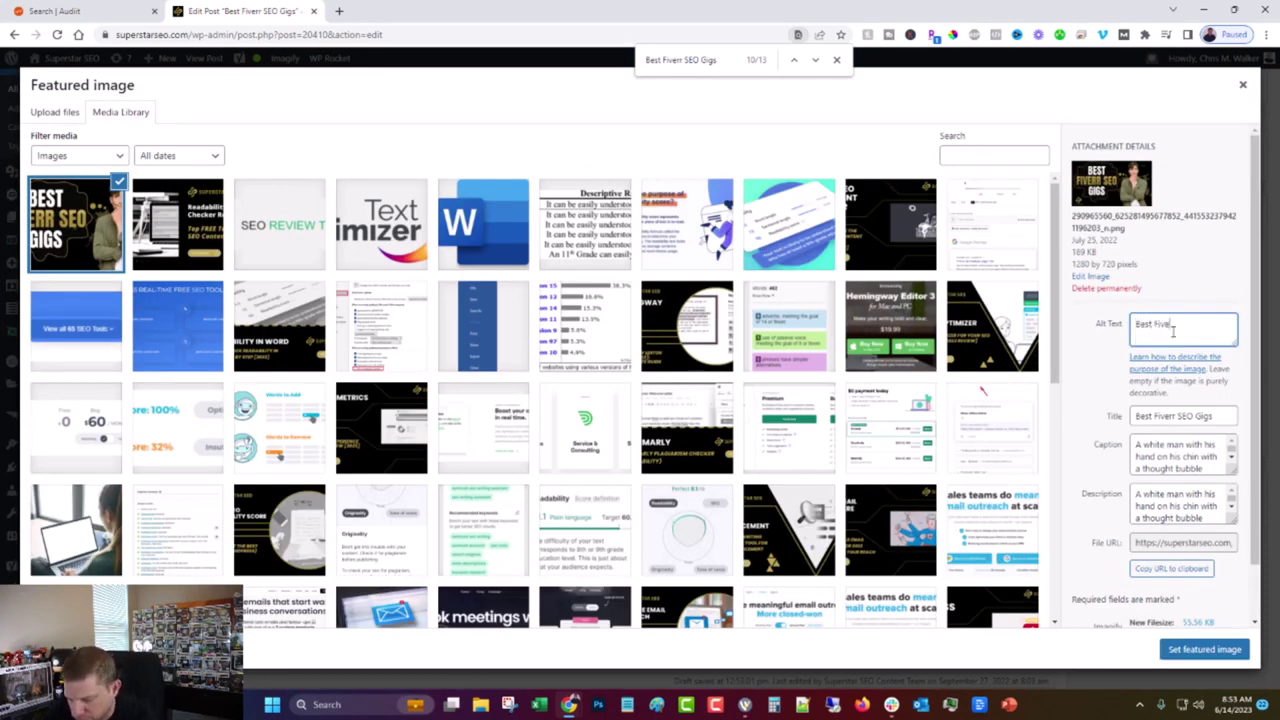
{"action": "type", "text": "r SEO Gigs"}
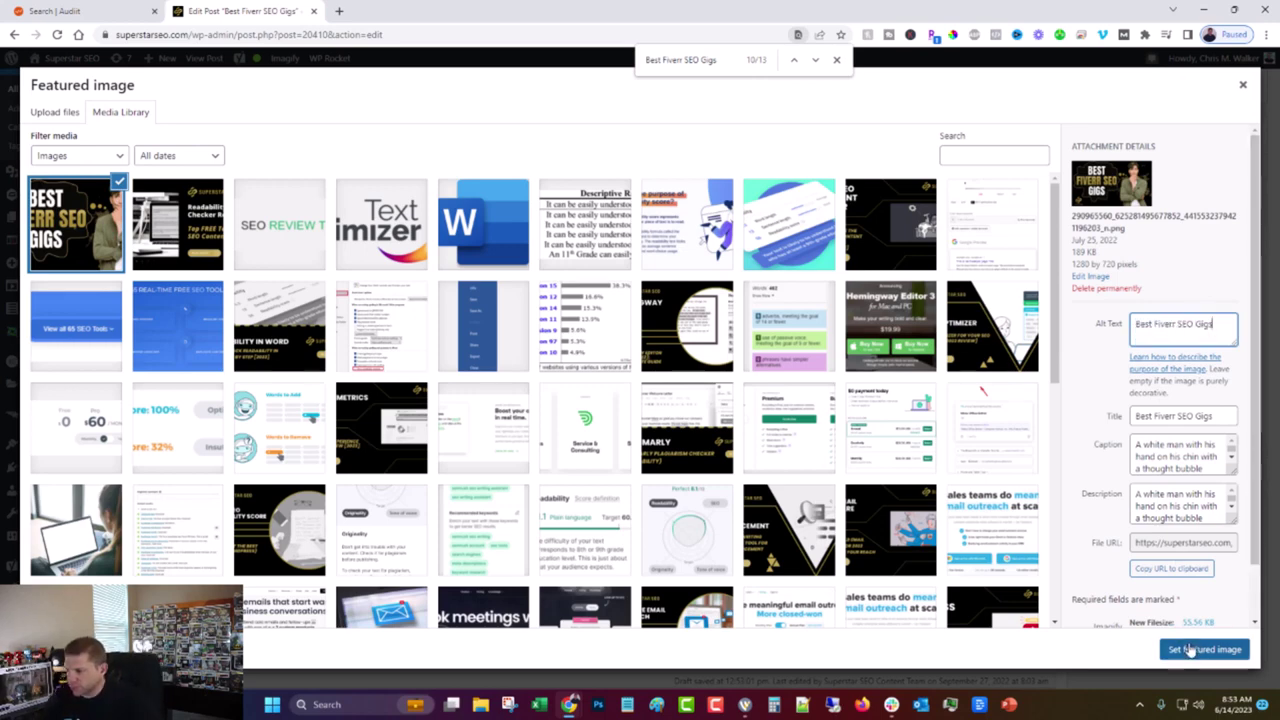
{"action": "left_click", "coordinate": [1191, 651]}
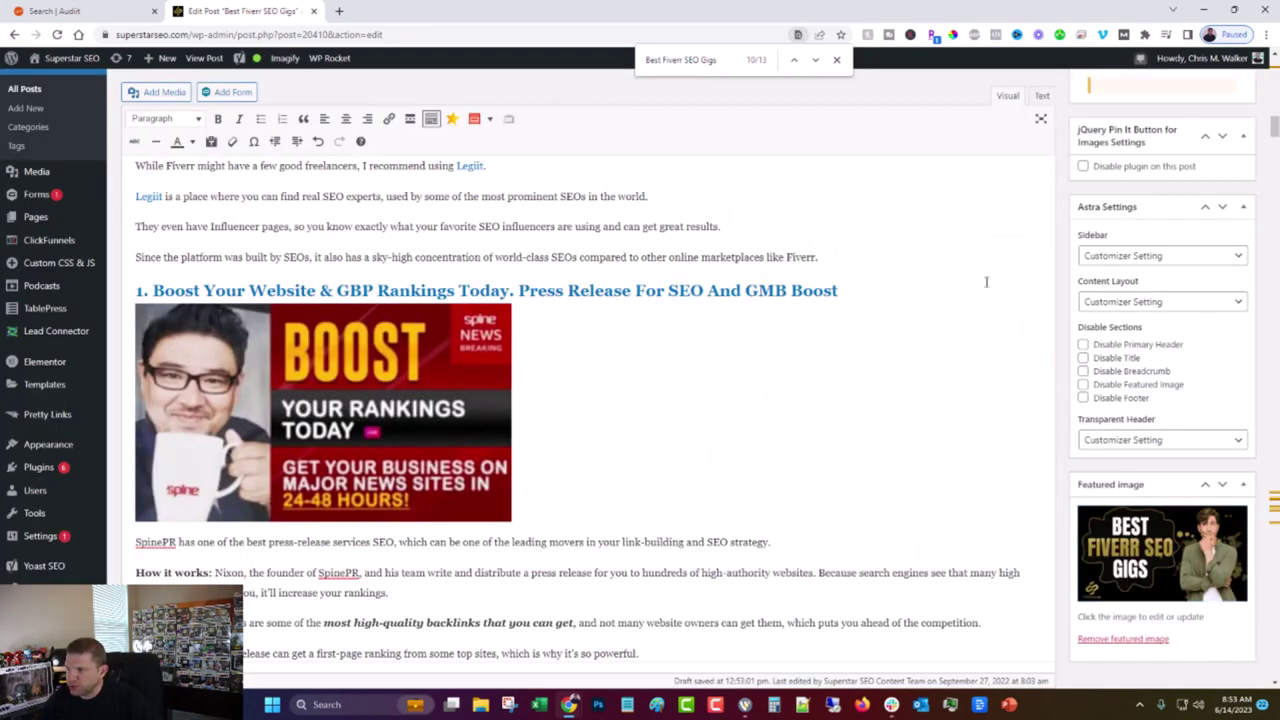
Update the published post with the new alt text and clear the site's WP Rocket cache.
{"action": "scroll", "coordinate": [1048, 202], "scroll_direction": "up", "scroll_amount": 15}
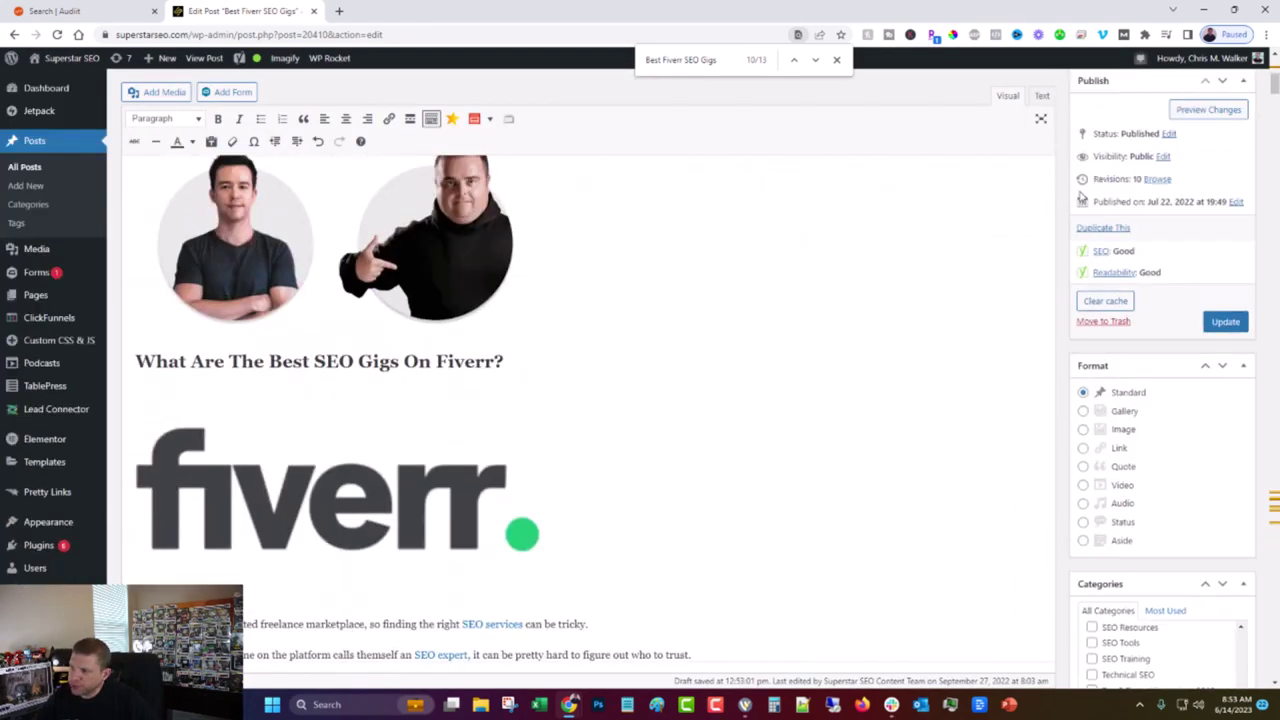
{"action": "left_click", "coordinate": [1225, 402]}
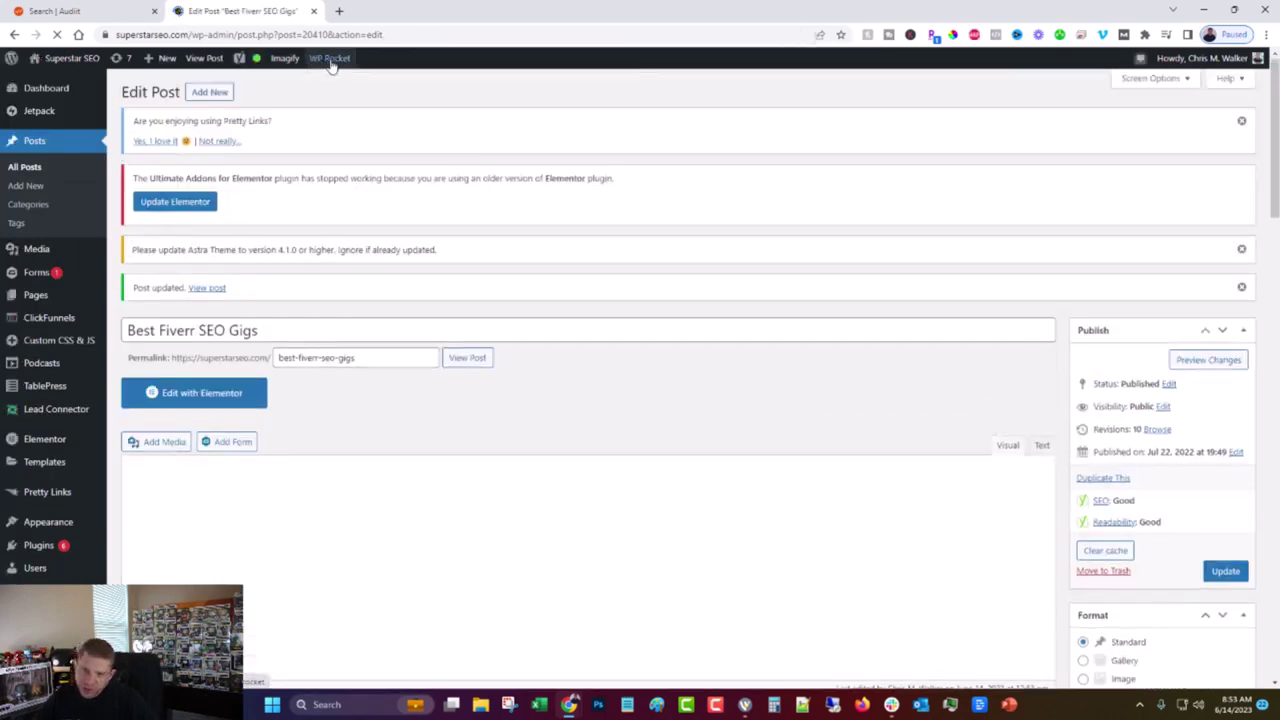
{"action": "mouse_move", "coordinate": [331, 62]}
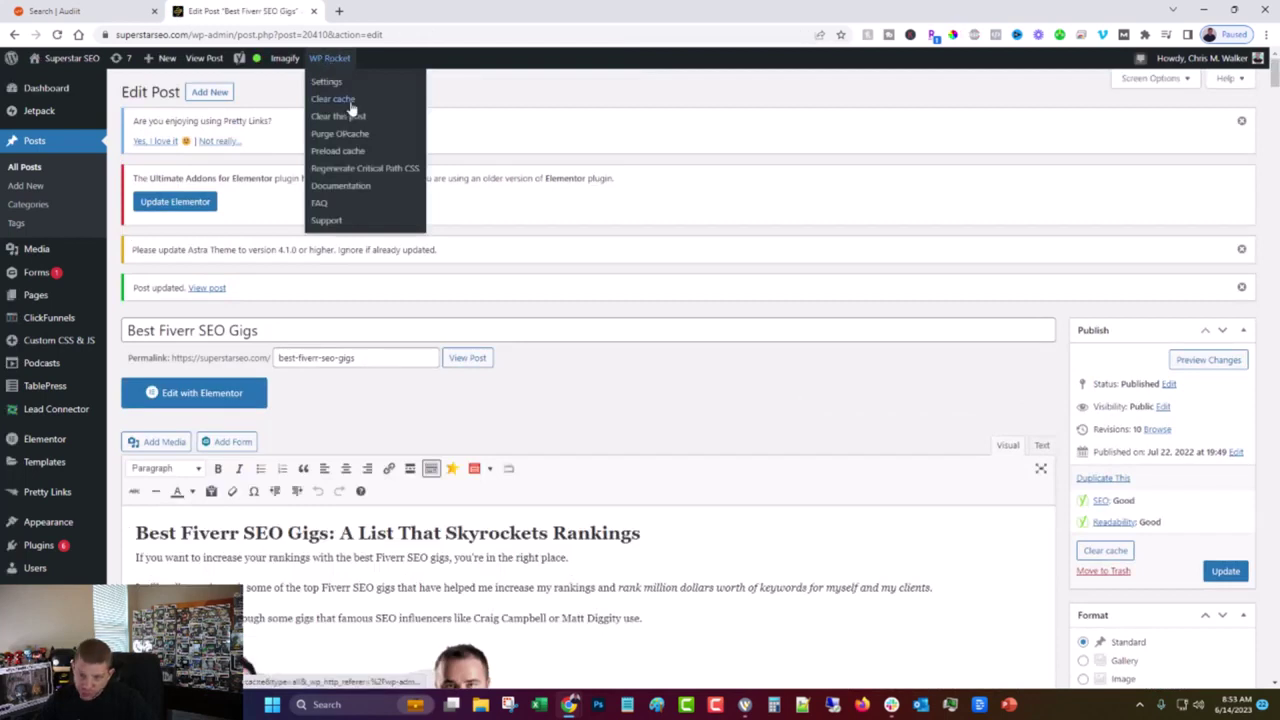
{"action": "left_click", "coordinate": [349, 103]}
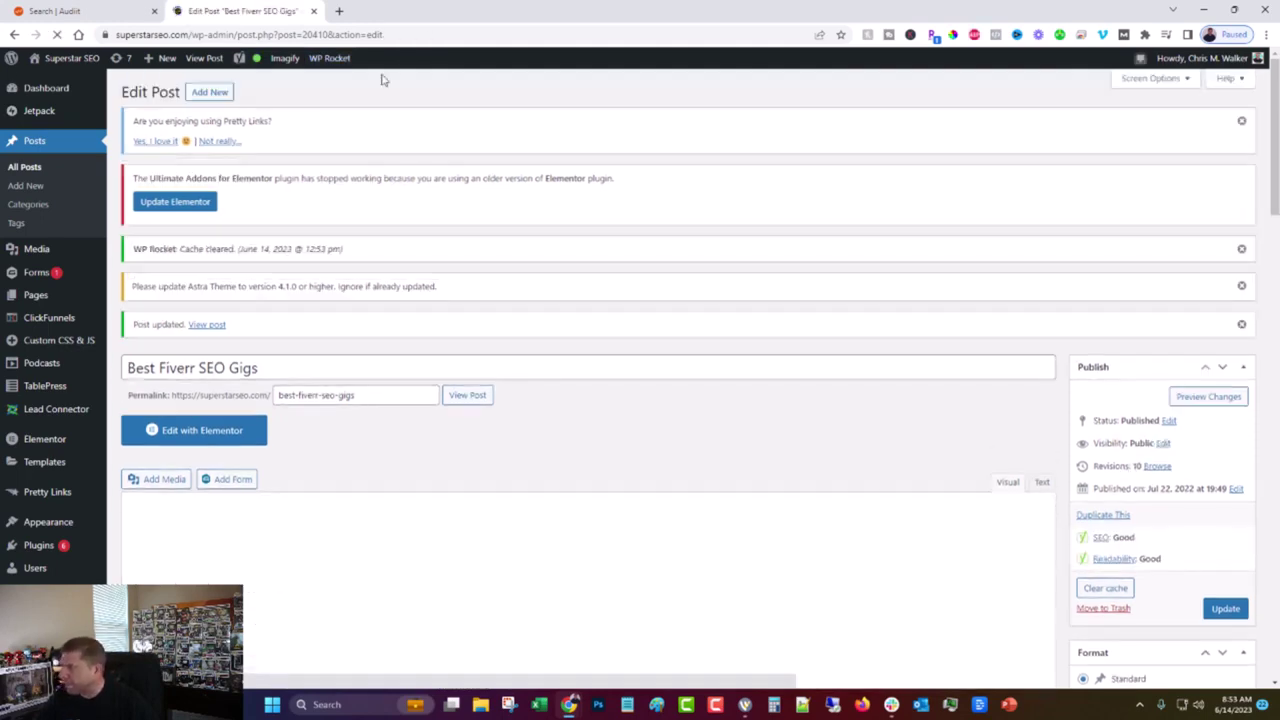
Switch to Audiit, re-test the page, and remove the fiverr.com and quora.com entries from the top results.
{"action": "left_click", "coordinate": [69, 9]}
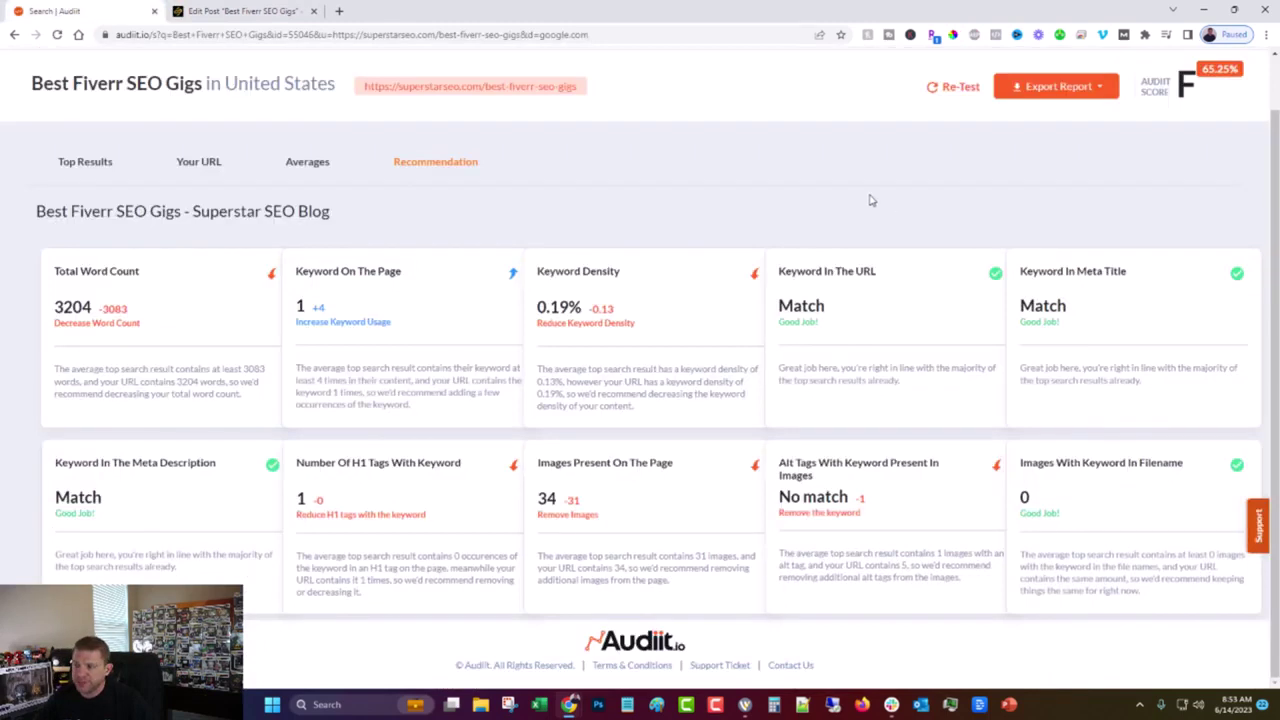
{"action": "left_click", "coordinate": [945, 87]}
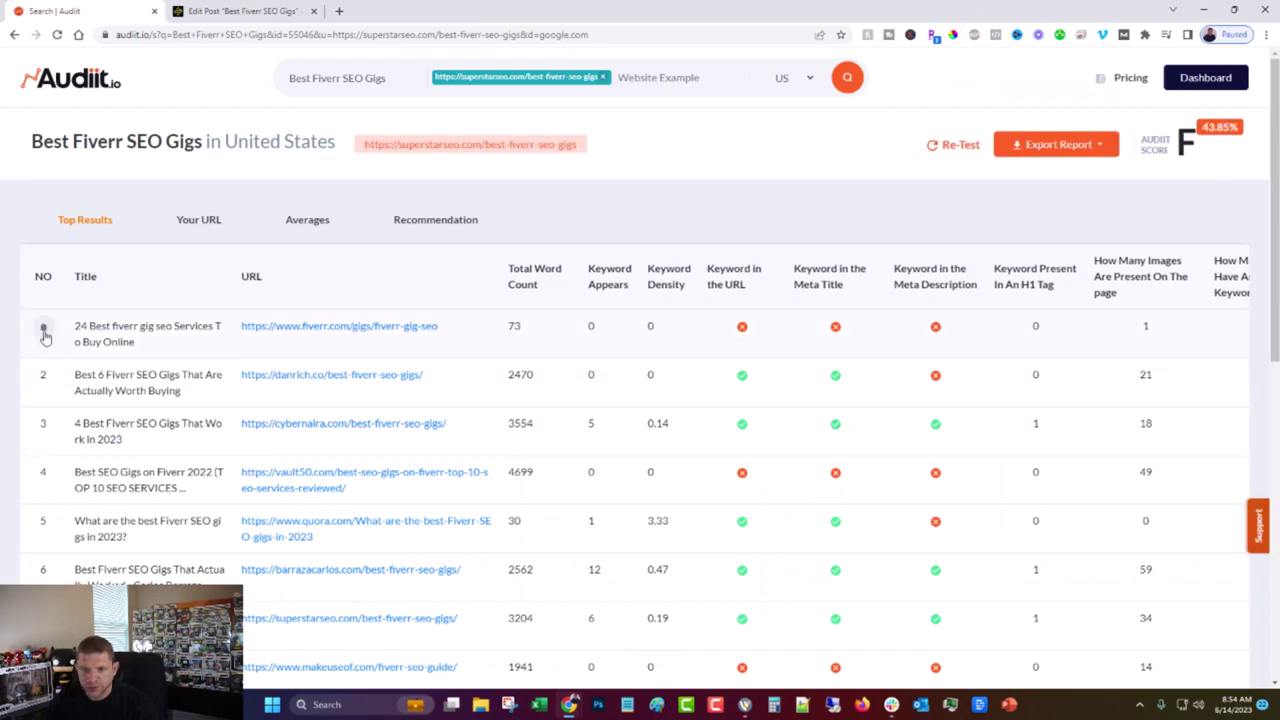
{"action": "left_click", "coordinate": [44, 333]}
{"action": "left_click", "coordinate": [672, 449]}
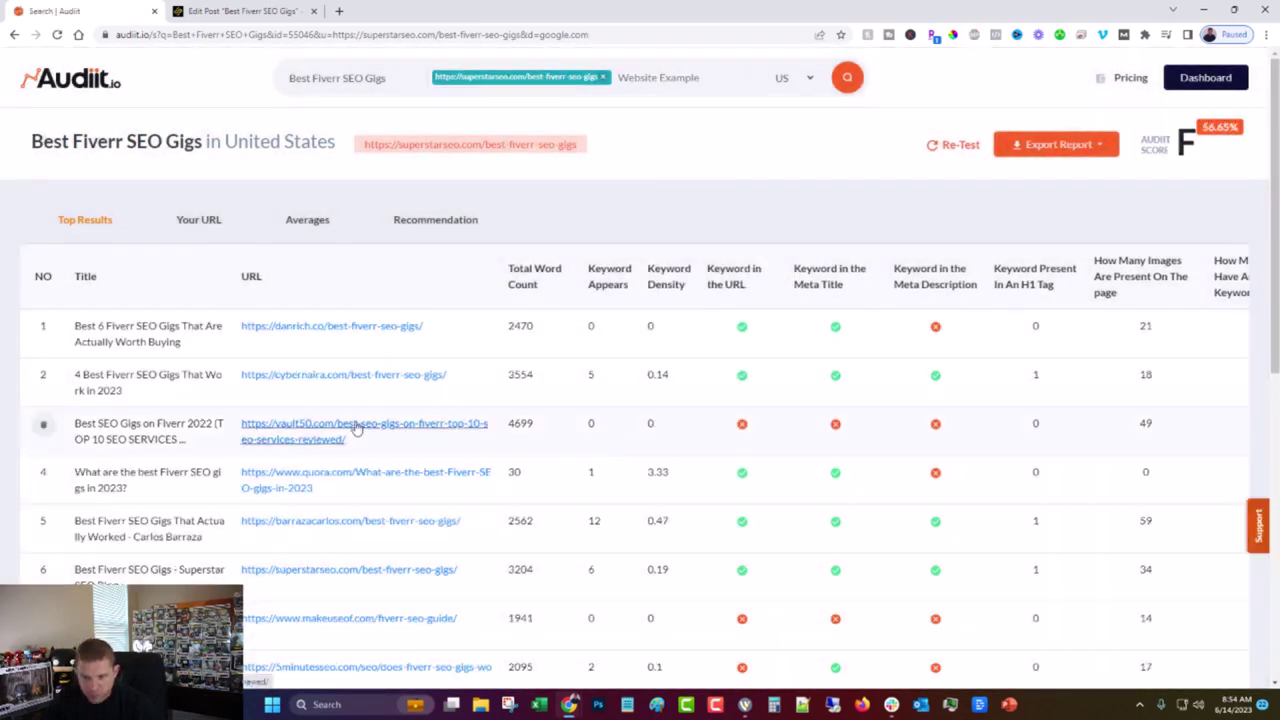
{"action": "left_click", "coordinate": [43, 471]}
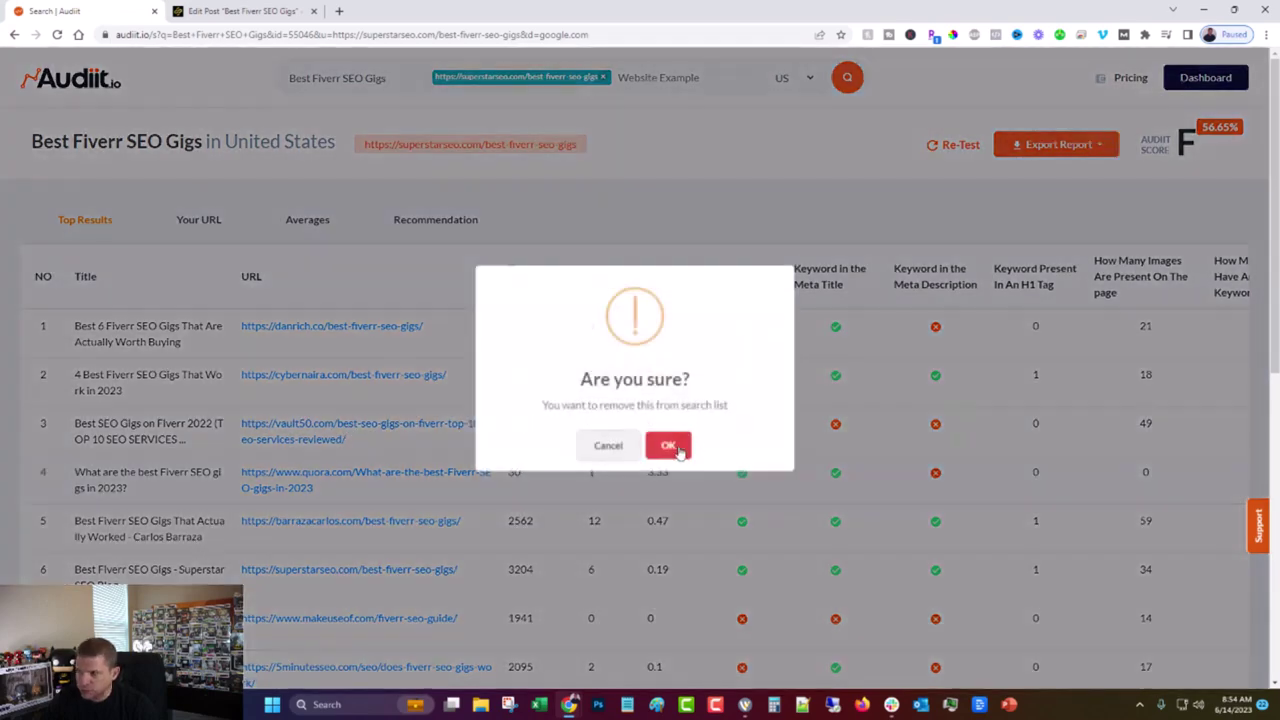
{"action": "left_click", "coordinate": [668, 448]}
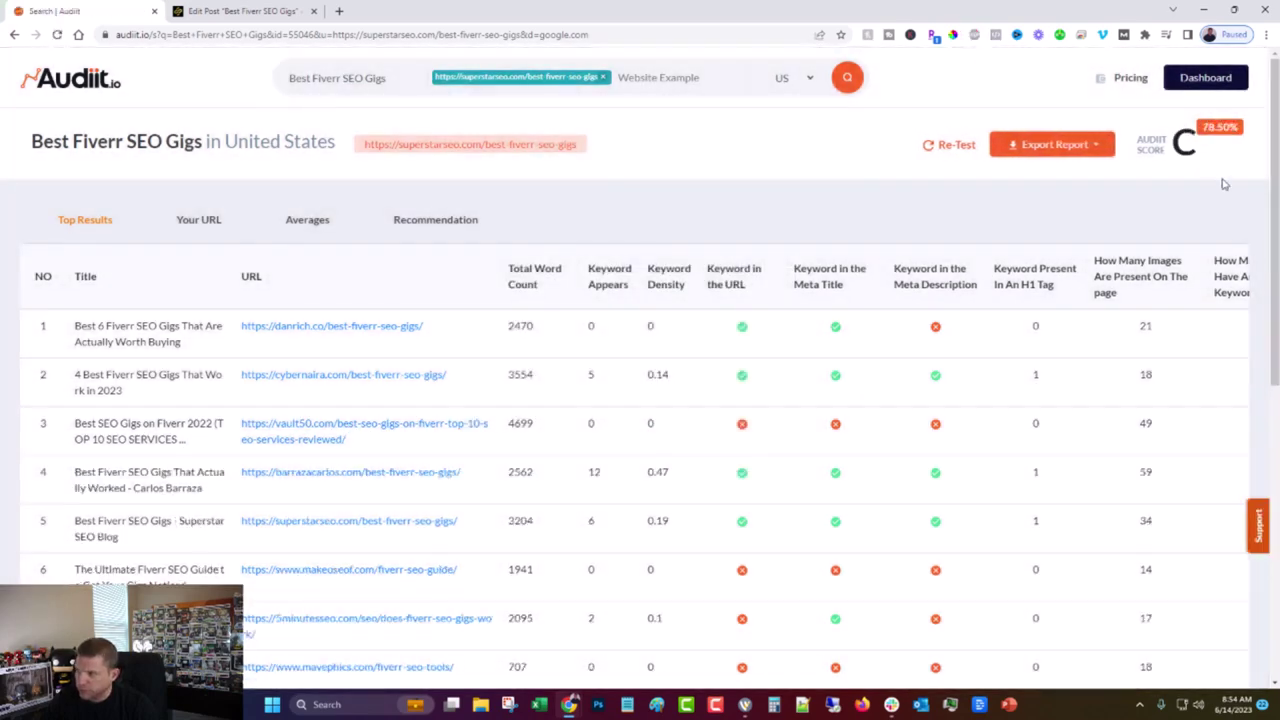
Review the remaining top results and your URL's keyword, density and image alt tag figures.
{"action": "scroll", "coordinate": [607, 380], "scroll_direction": "down", "scroll_amount": 2}
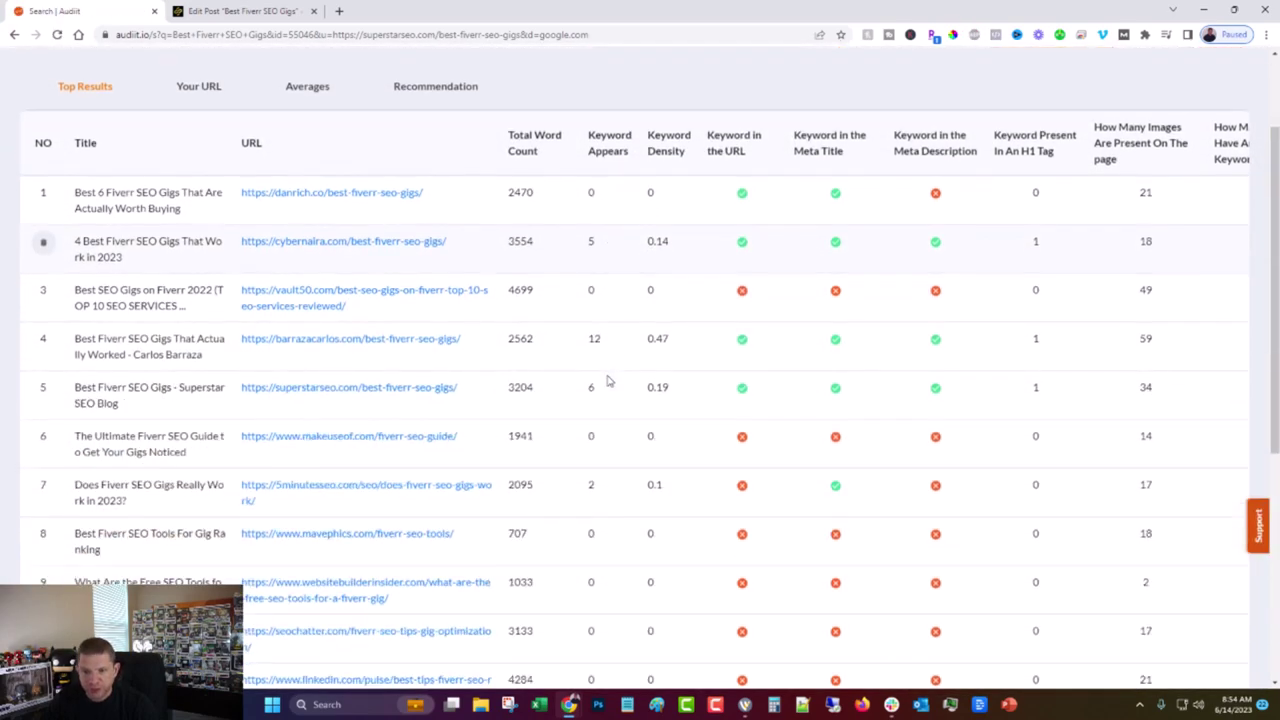
{"action": "scroll", "coordinate": [607, 380], "scroll_direction": "down", "scroll_amount": 5}
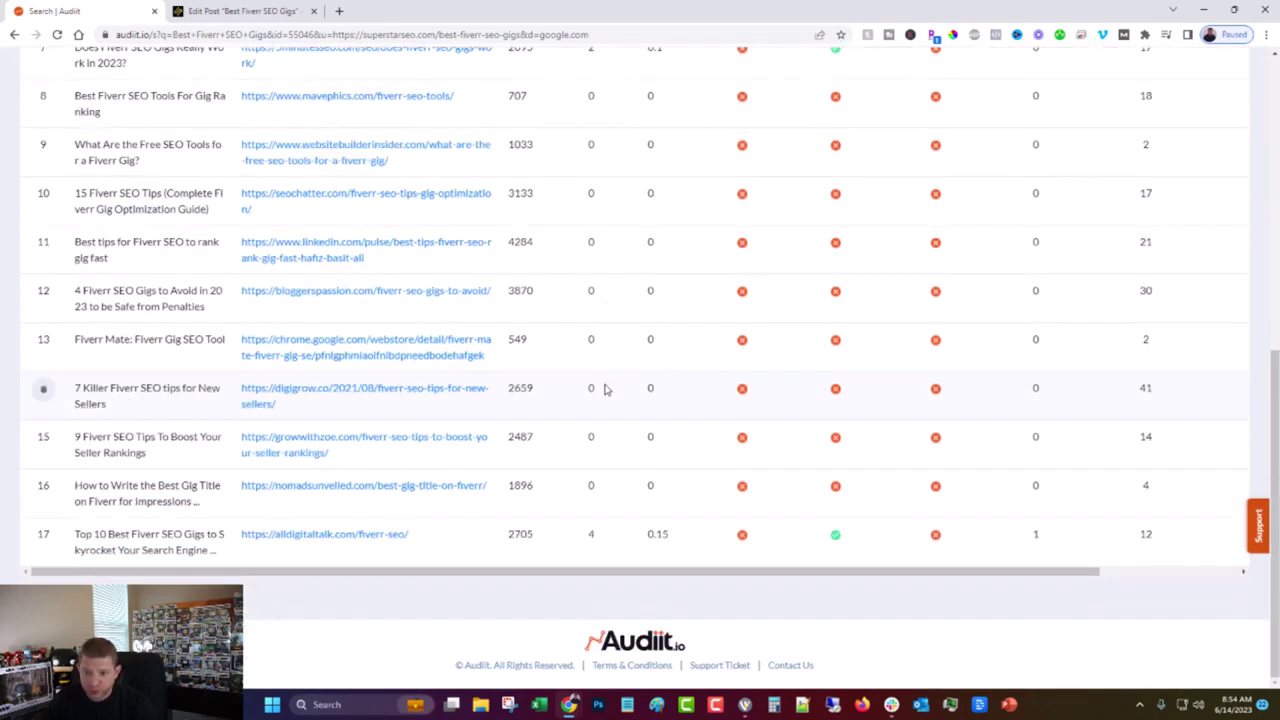
{"action": "scroll", "coordinate": [605, 393], "scroll_direction": "up", "scroll_amount": 8}
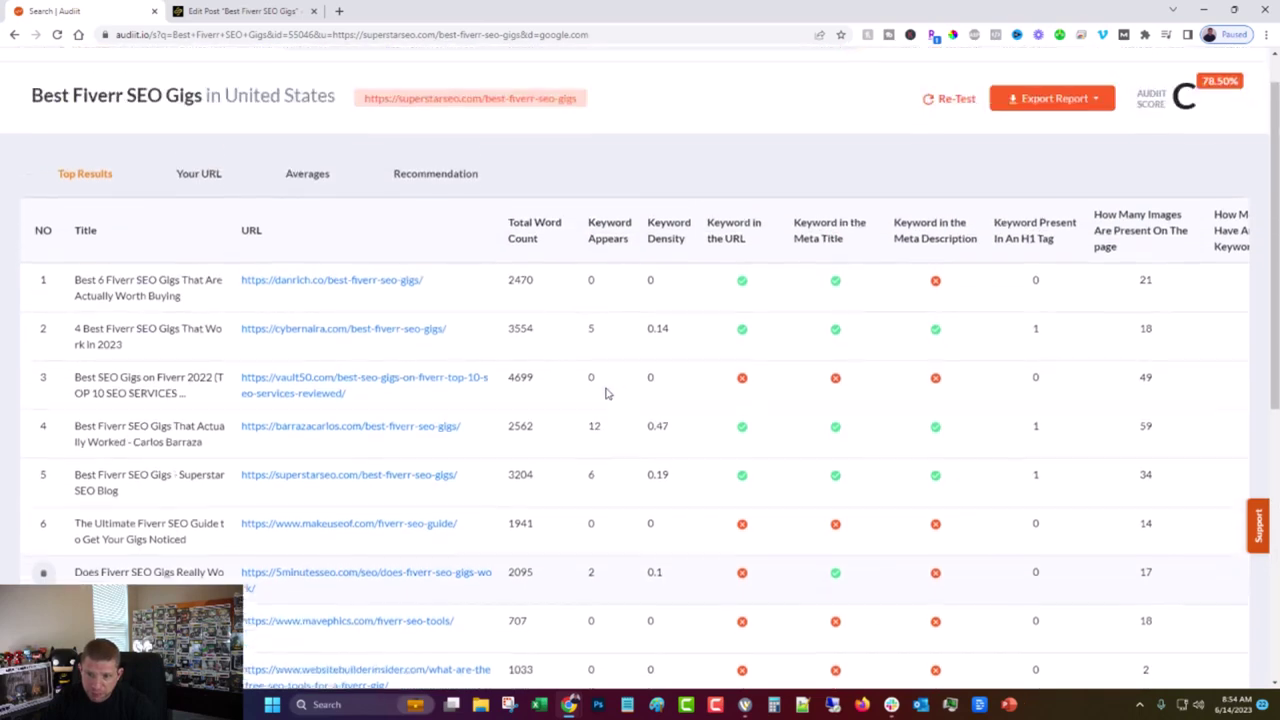
{"action": "left_click", "coordinate": [206, 190]}
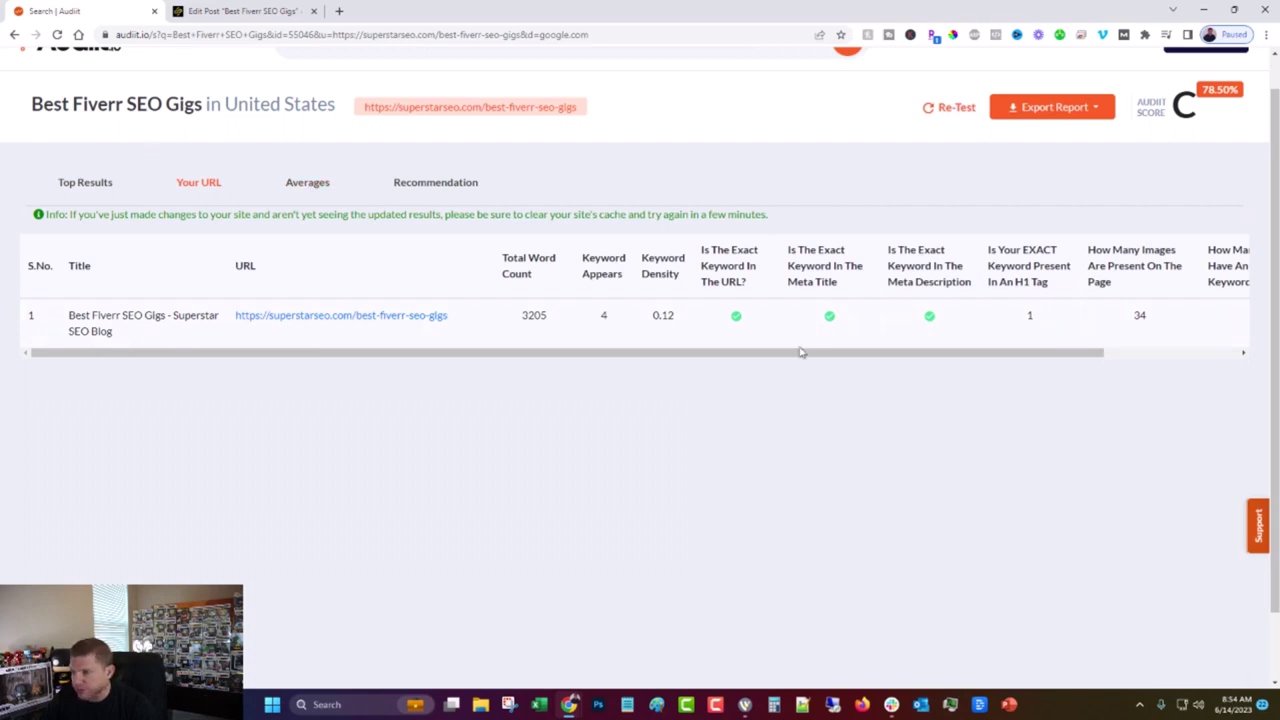
{"action": "left_click_drag", "start_coordinate": [803, 351], "coordinate": [940, 372]}
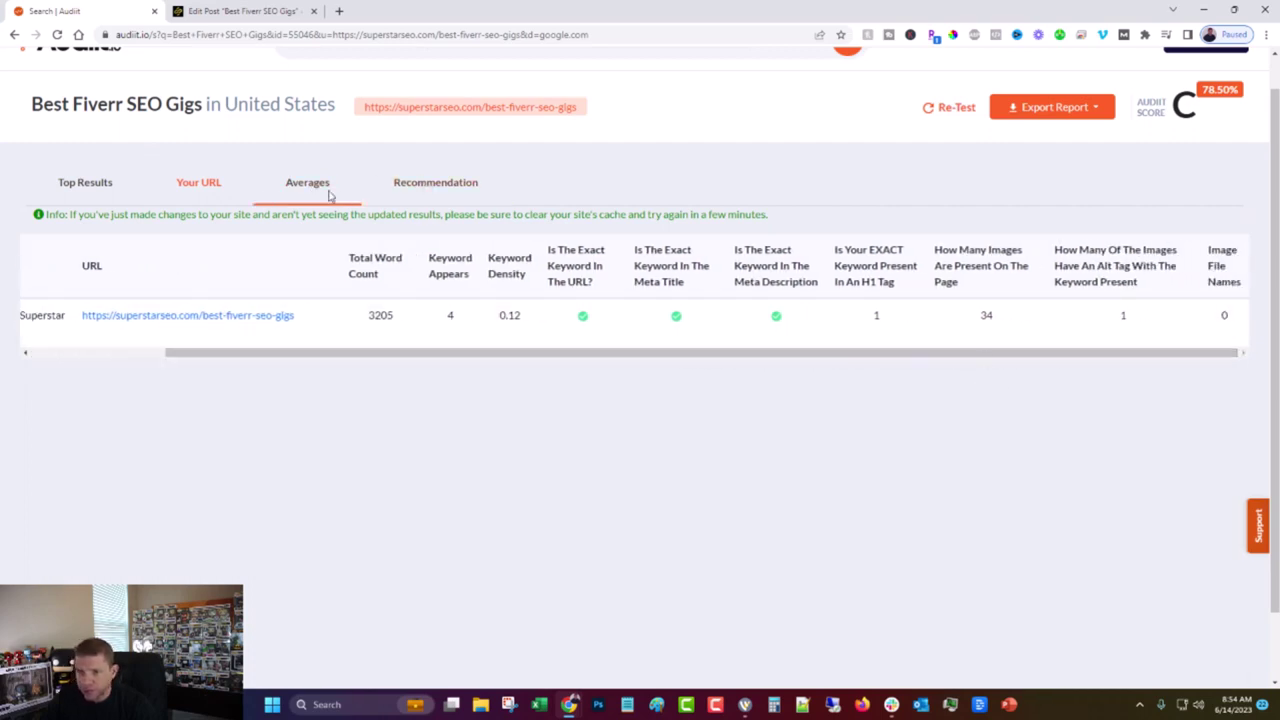
Read the updated recommendations for keyword usage, keyword density, H1 tags, image count and alt tags.
{"action": "left_click", "coordinate": [426, 192]}
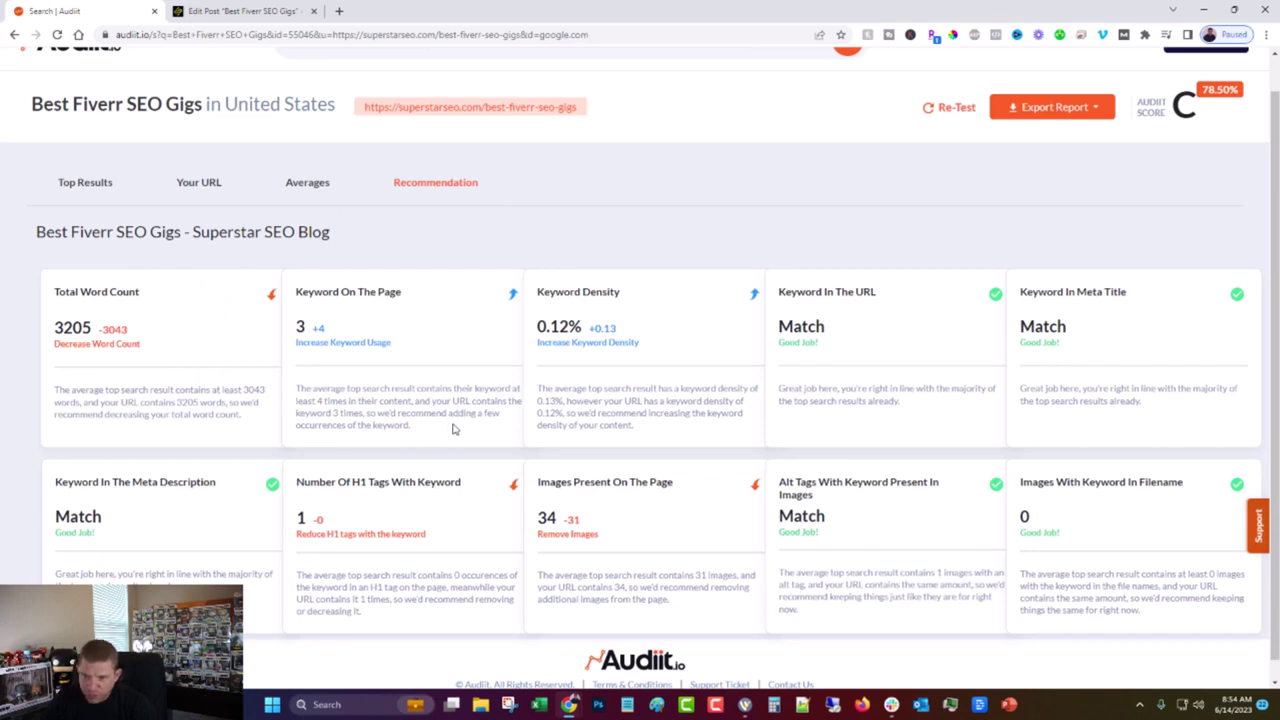
{"action": "left_click_drag", "start_coordinate": [452, 429], "coordinate": [296, 322]}
{"action": "left_click", "coordinate": [326, 378]}
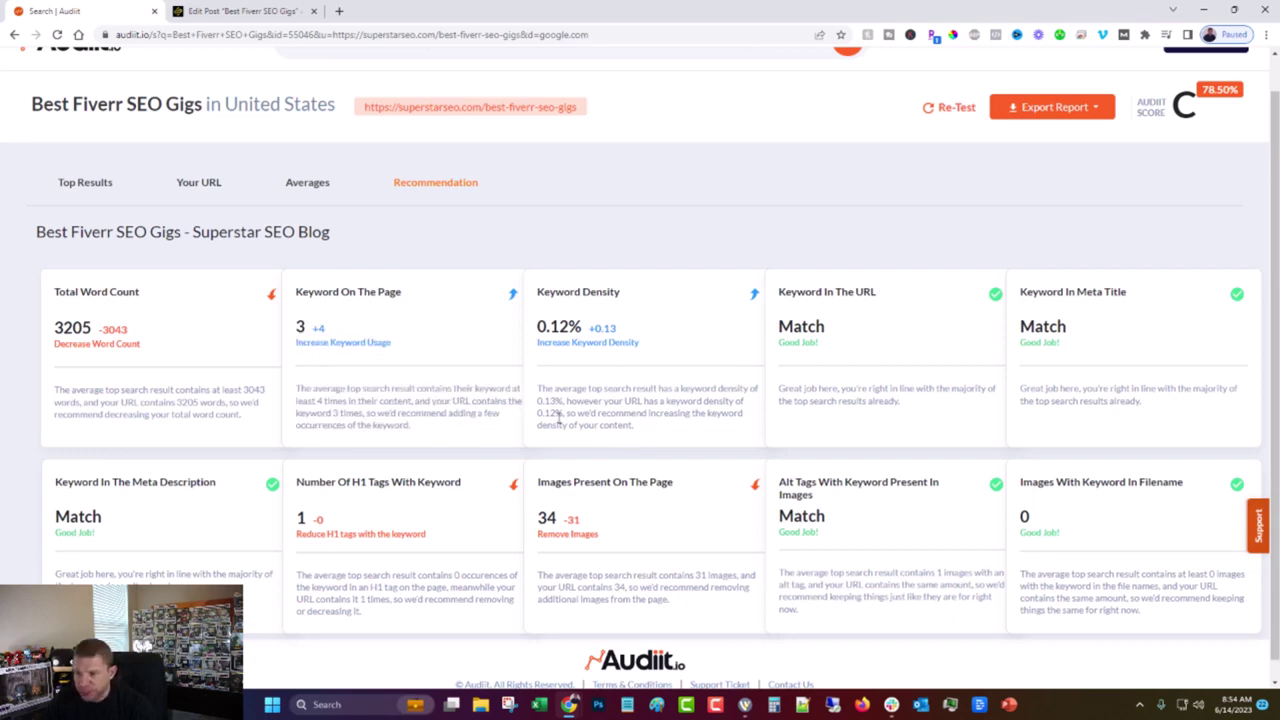
{"action": "left_click_drag", "start_coordinate": [557, 413], "coordinate": [550, 401]}
{"action": "left_click", "coordinate": [775, 400]}
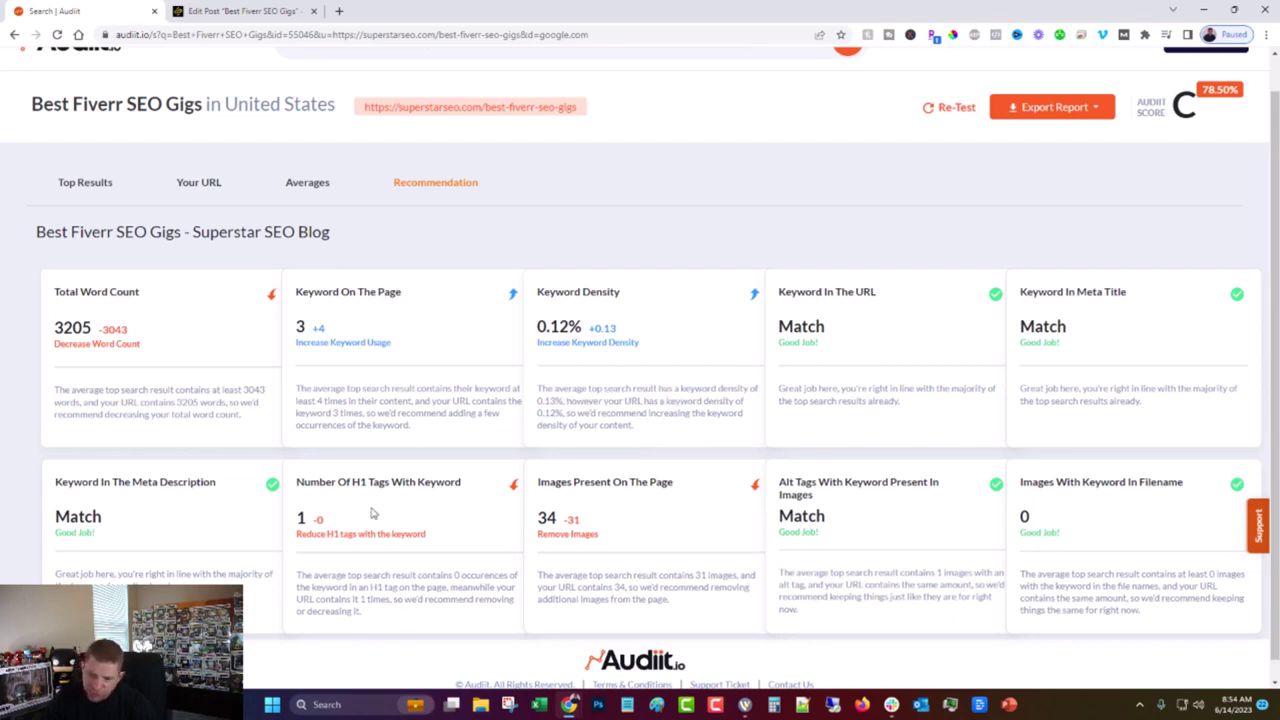
{"action": "left_click_drag", "start_coordinate": [372, 512], "coordinate": [432, 587]}
{"action": "left_click", "coordinate": [432, 587]}
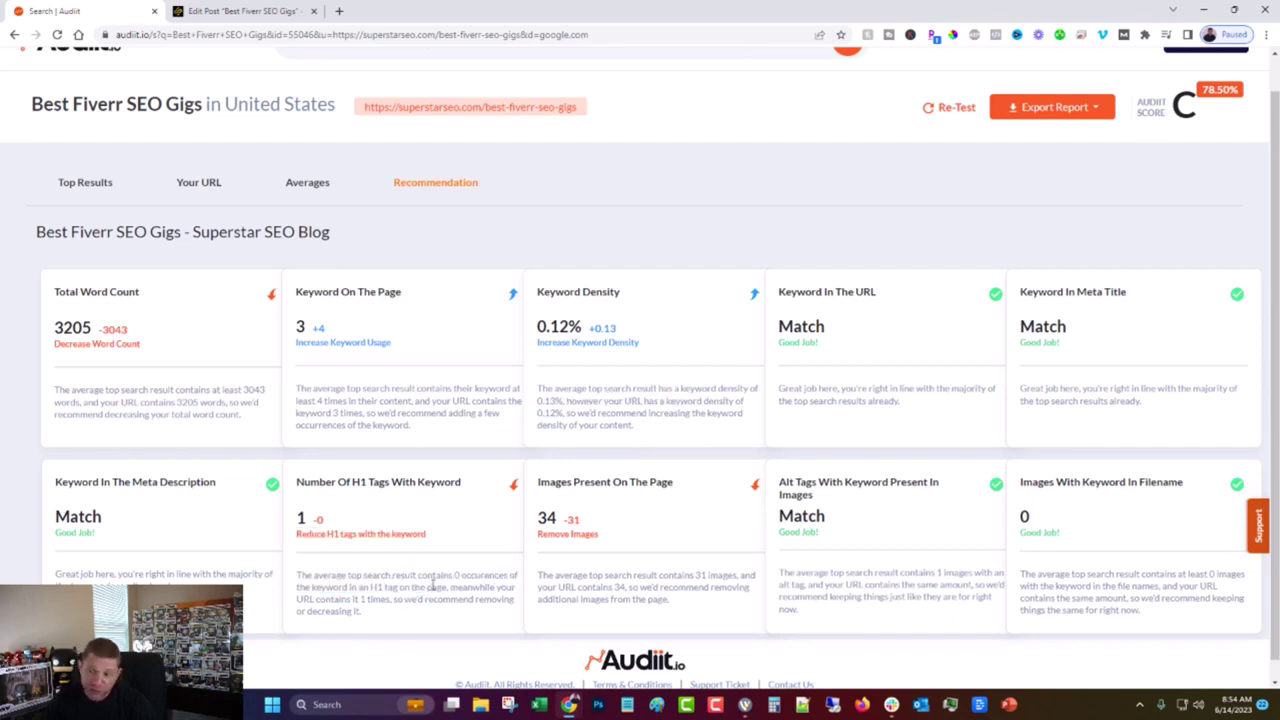
{"action": "scroll", "coordinate": [500, 550], "scroll_direction": "down", "scroll_amount": 1}
{"action": "left_click_drag", "start_coordinate": [618, 515], "coordinate": [632, 551]}
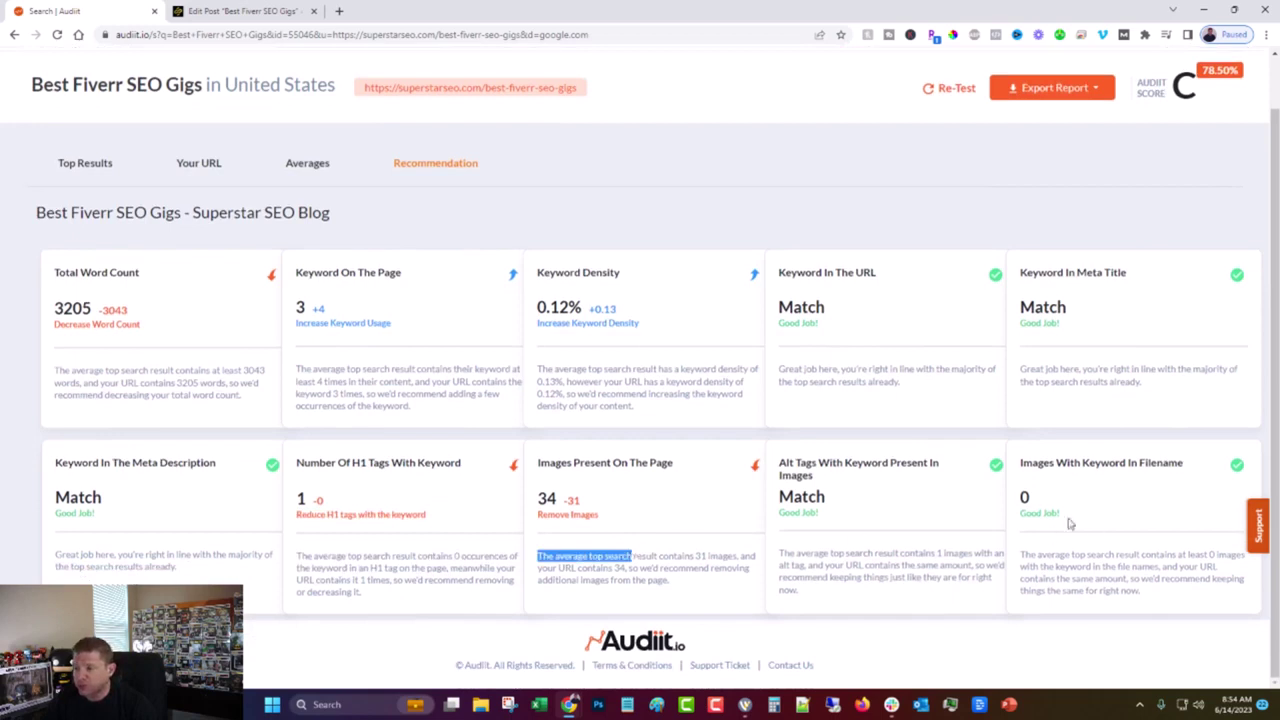
{"action": "left_click", "coordinate": [907, 517]}
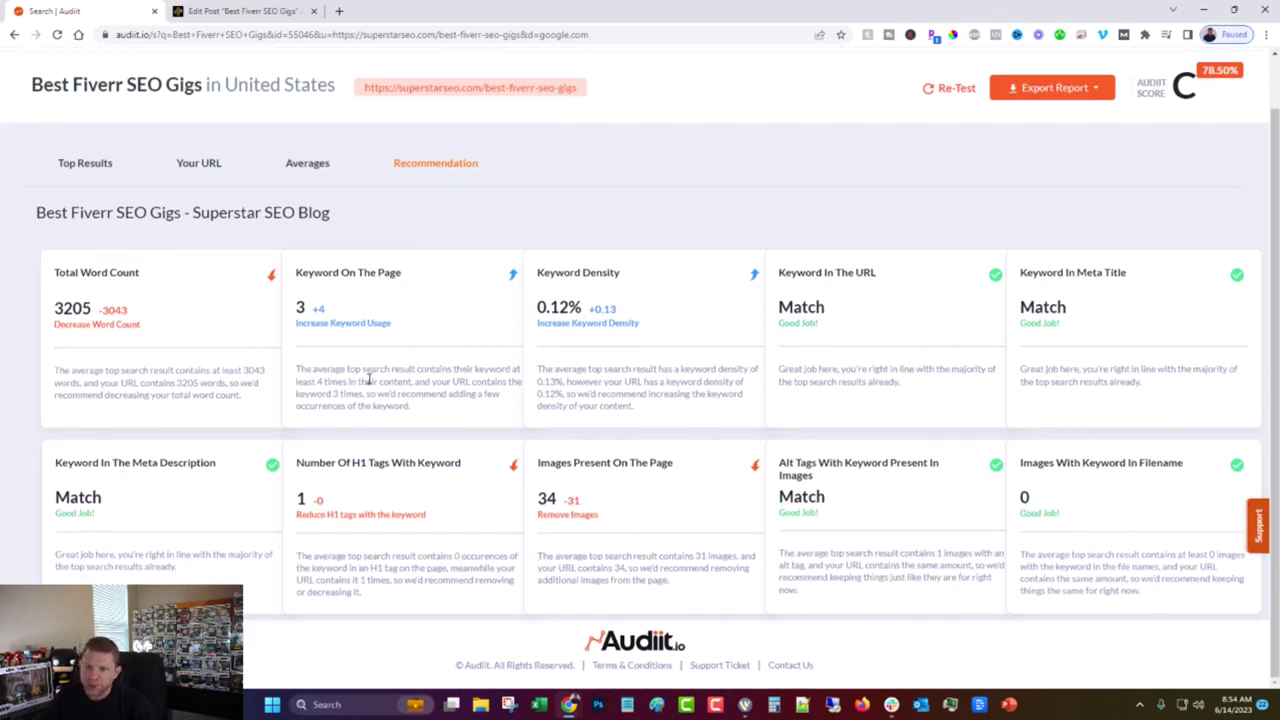
Switch to the WordPress post editor, show the post's HTML source and search the page for "best fiverr seo gigs".
{"action": "left_click", "coordinate": [267, 8]}
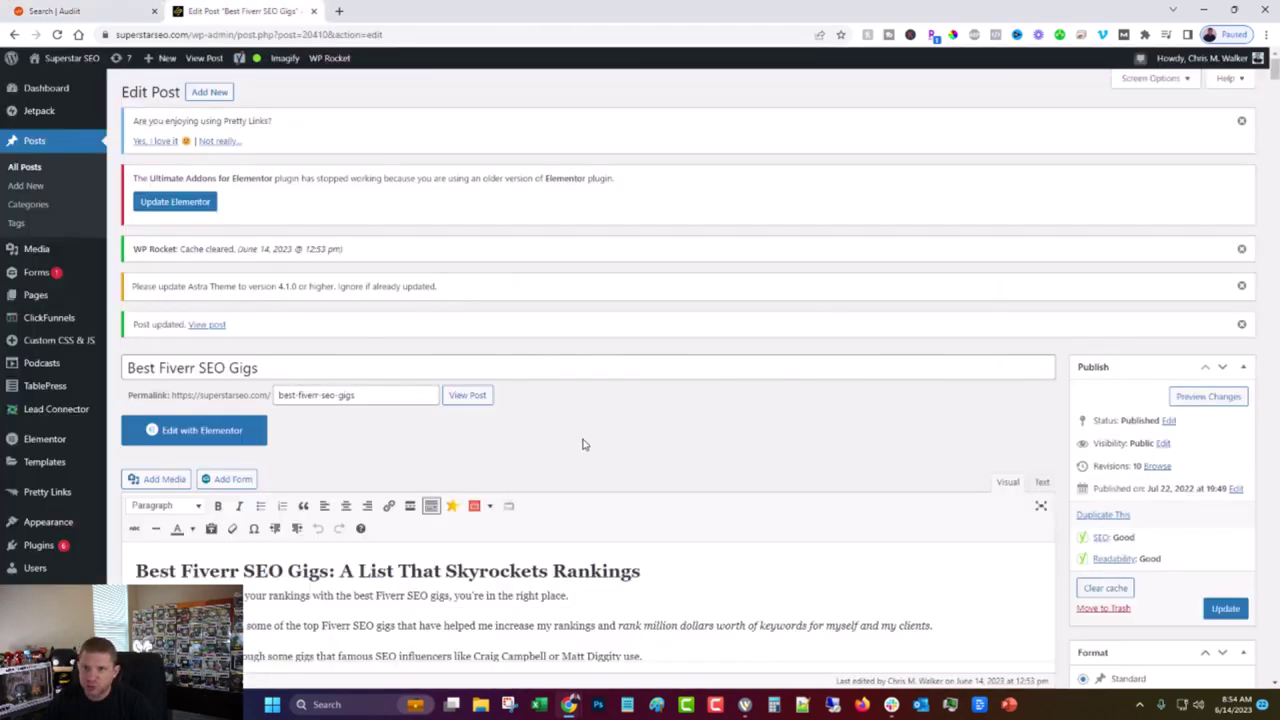
{"action": "scroll", "coordinate": [900, 395], "scroll_direction": "down", "scroll_amount": 2}
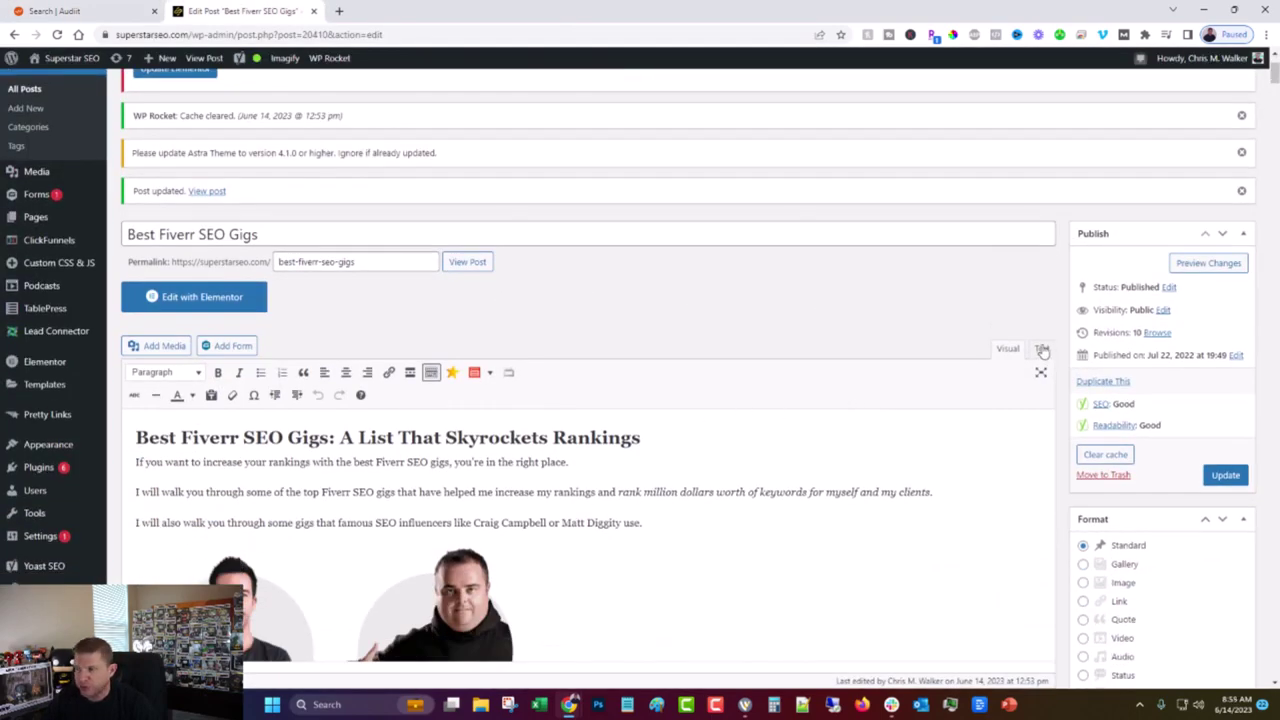
{"action": "left_click", "coordinate": [1042, 350]}
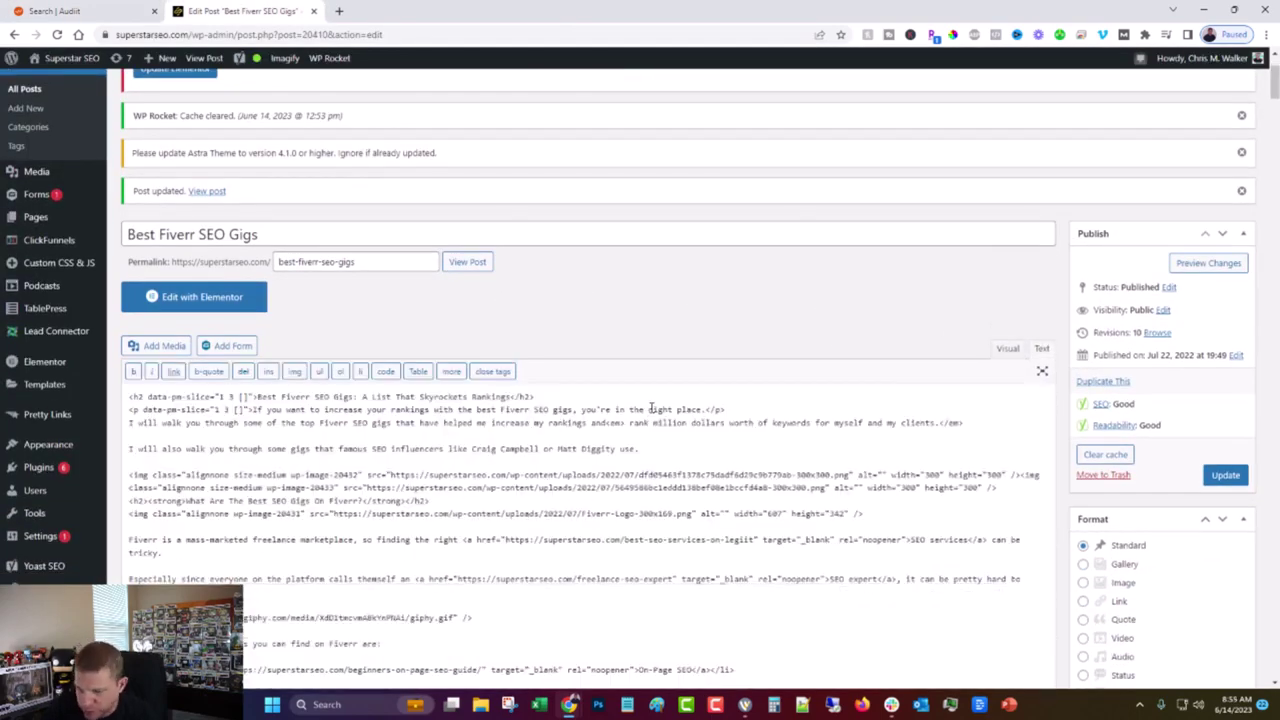
{"action": "key", "text": "ctrl+f"}
{"action": "type", "text": "best f"}
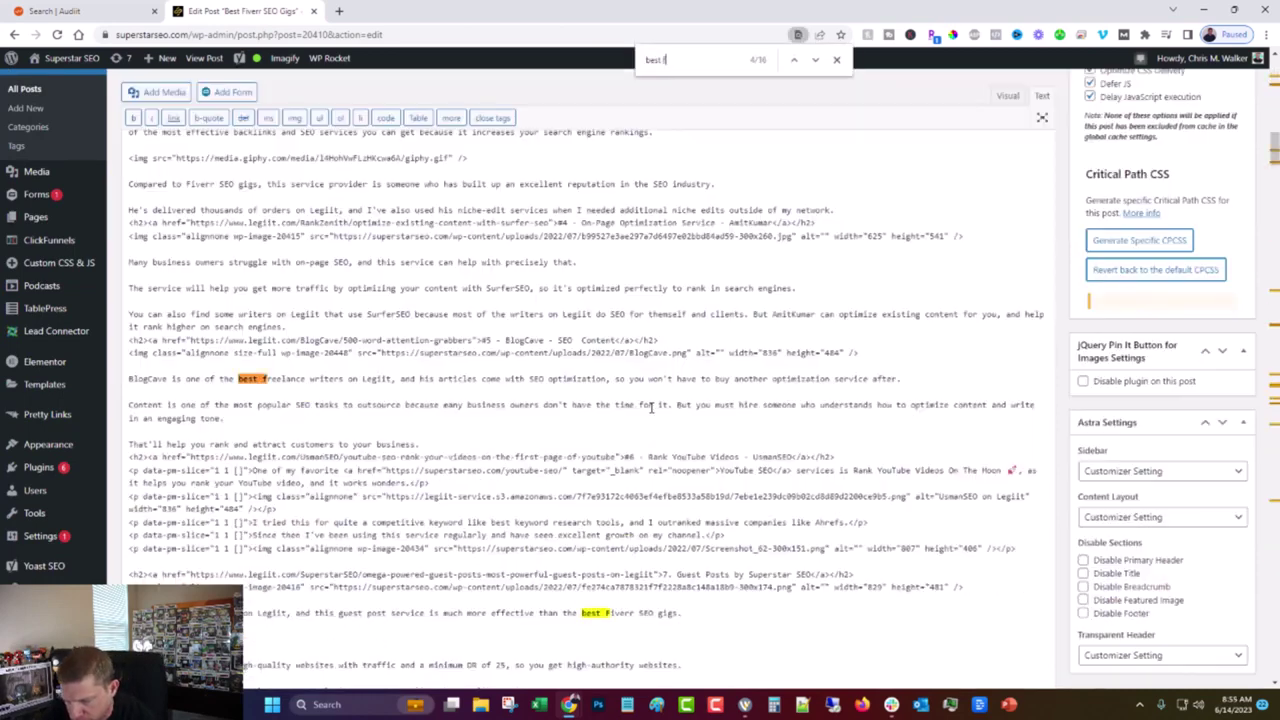
{"action": "type", "text": "iverr seo gigs"}
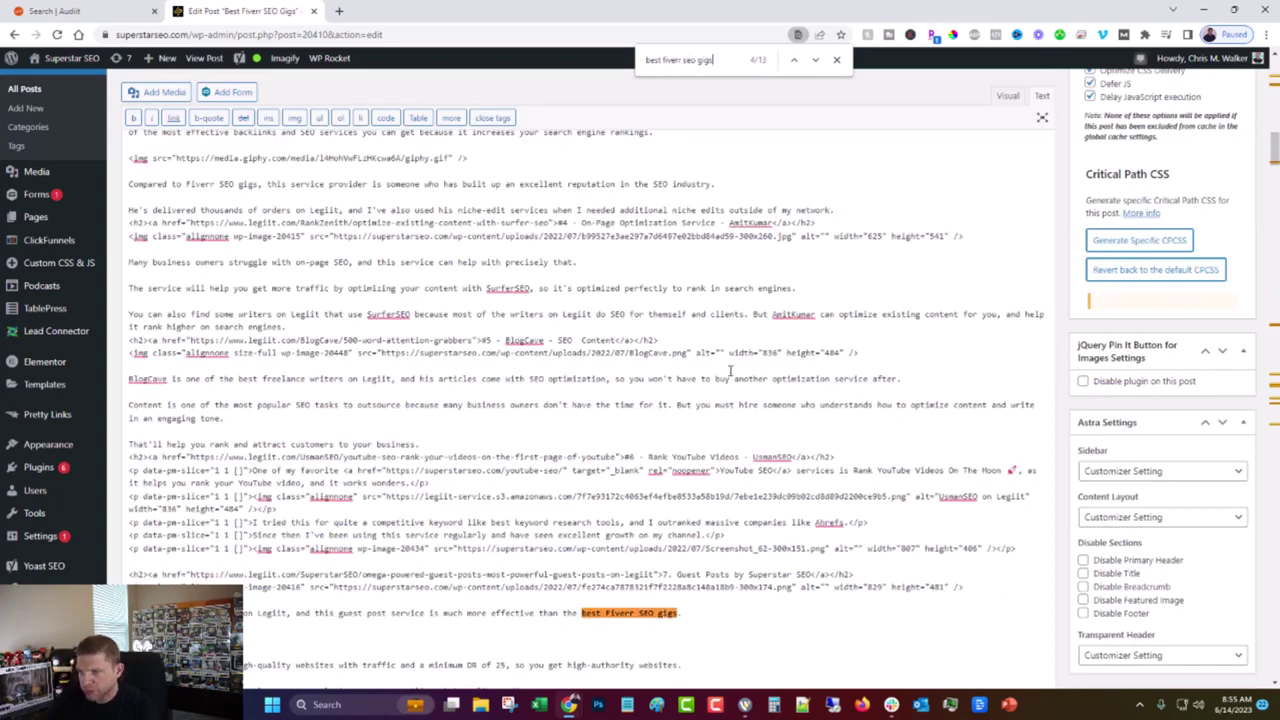
Step through the keyword matches and scan the post's source for a spot to add the keyword once more.
{"action": "left_click", "coordinate": [794, 61]}
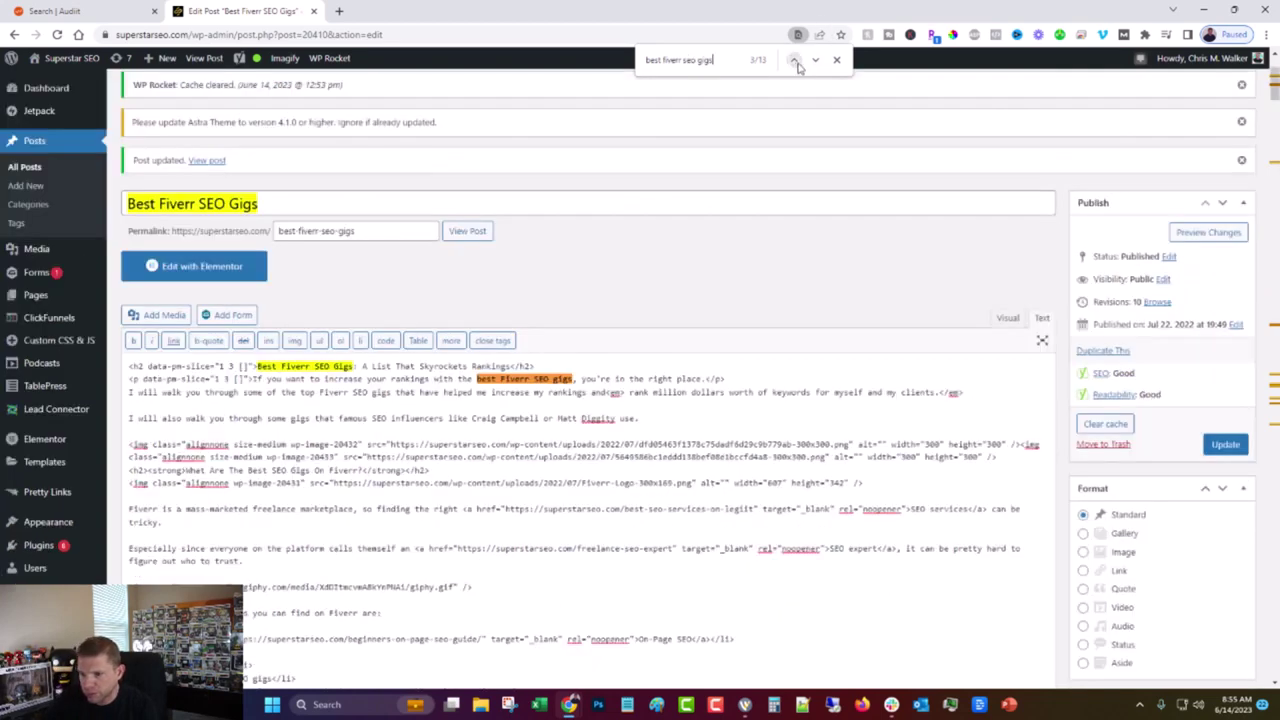
{"action": "left_click", "coordinate": [816, 61]}
{"action": "left_click", "coordinate": [817, 61]}
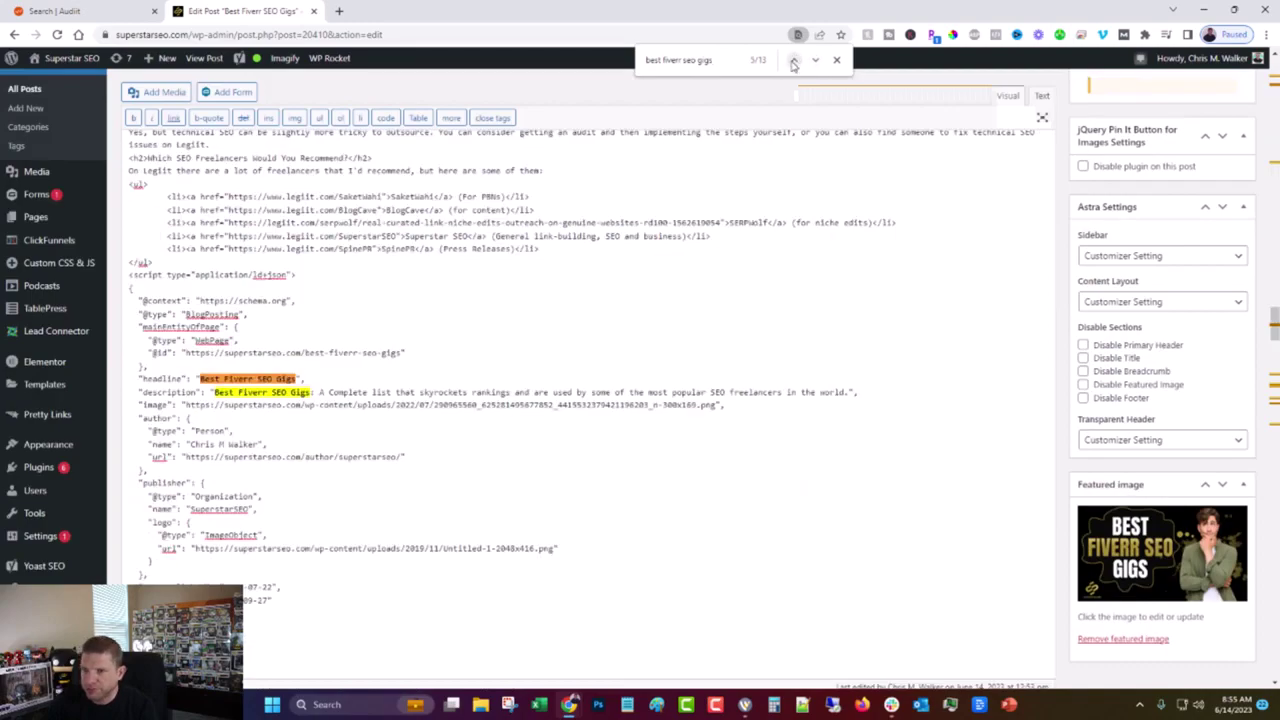
{"action": "left_click", "coordinate": [794, 63]}
{"action": "scroll", "coordinate": [680, 104], "scroll_direction": "up", "scroll_amount": 18}
{"action": "scroll", "coordinate": [1012, 408], "scroll_direction": "down", "scroll_amount": 4}
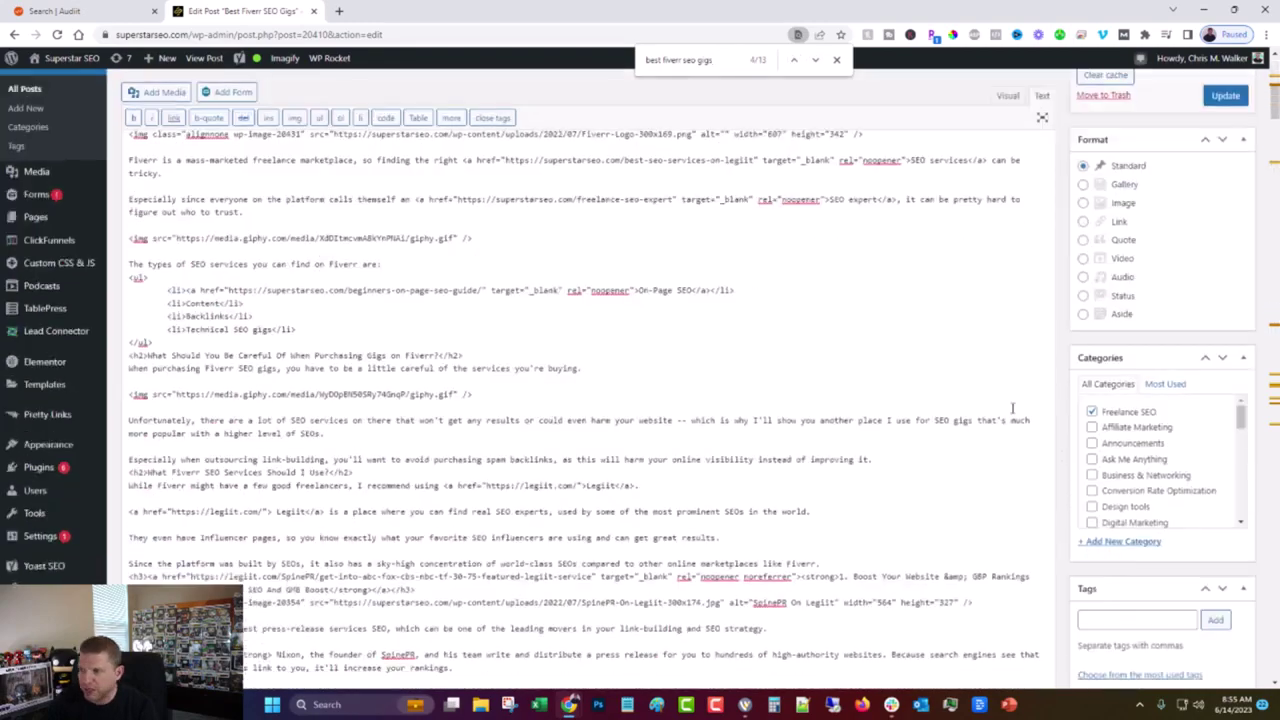
{"action": "scroll", "coordinate": [1012, 408], "scroll_direction": "down", "scroll_amount": 4}
{"action": "scroll", "coordinate": [632, 333], "scroll_direction": "up", "scroll_amount": 15}
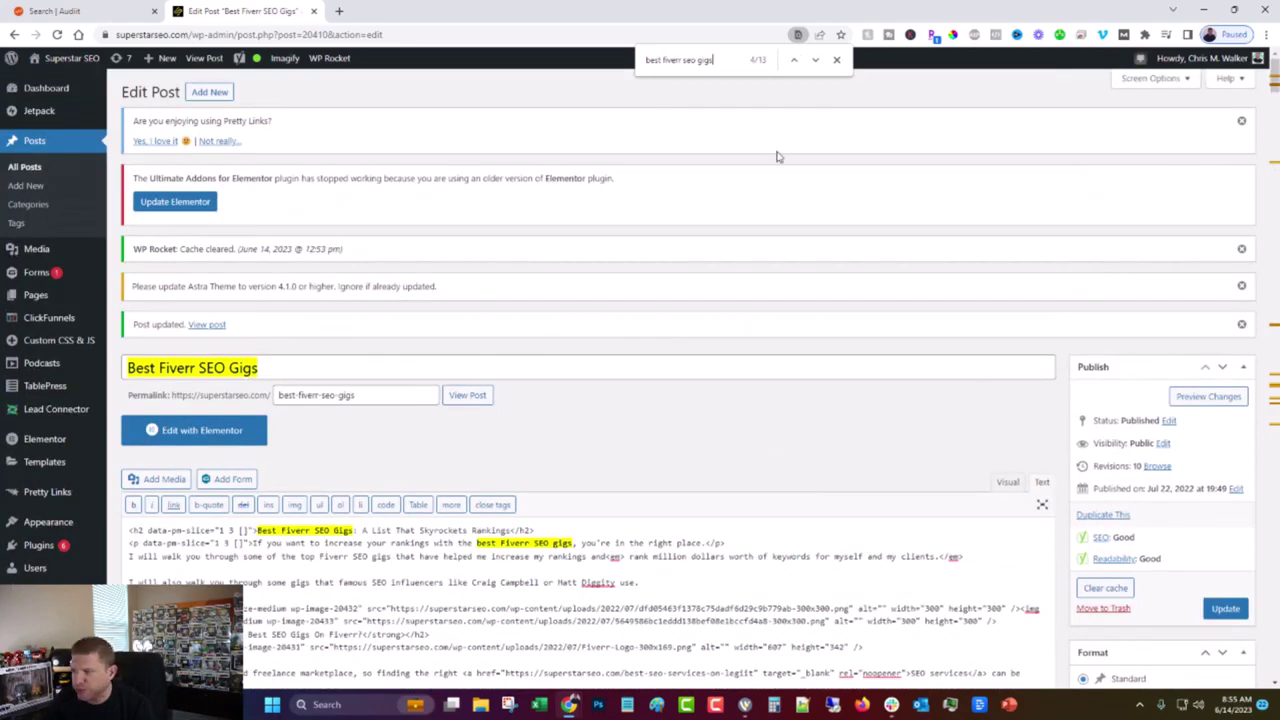
Return to visual editing and replace "top" with "best" before "Fiverr SEO gigs" in the second intro paragraph.
{"action": "left_click", "coordinate": [1008, 482]}
{"action": "scroll", "coordinate": [507, 399], "scroll_direction": "down", "scroll_amount": 3}
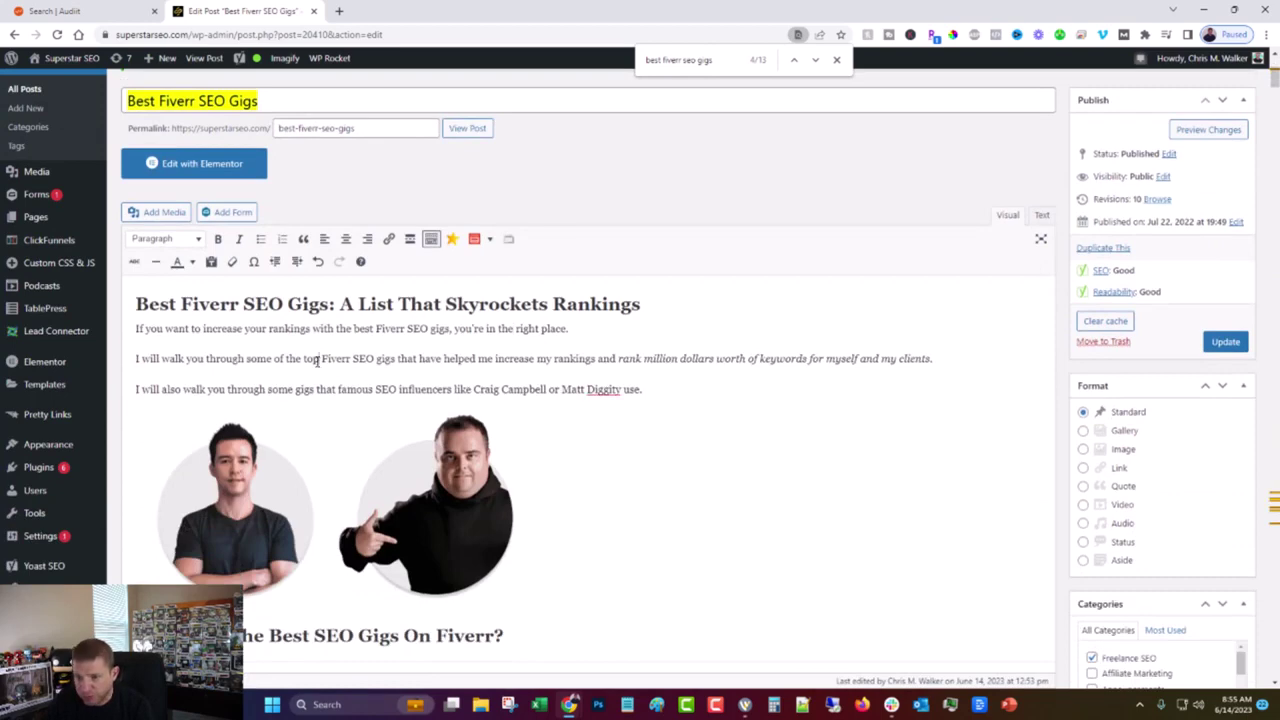
{"action": "double_click", "coordinate": [318, 360]}
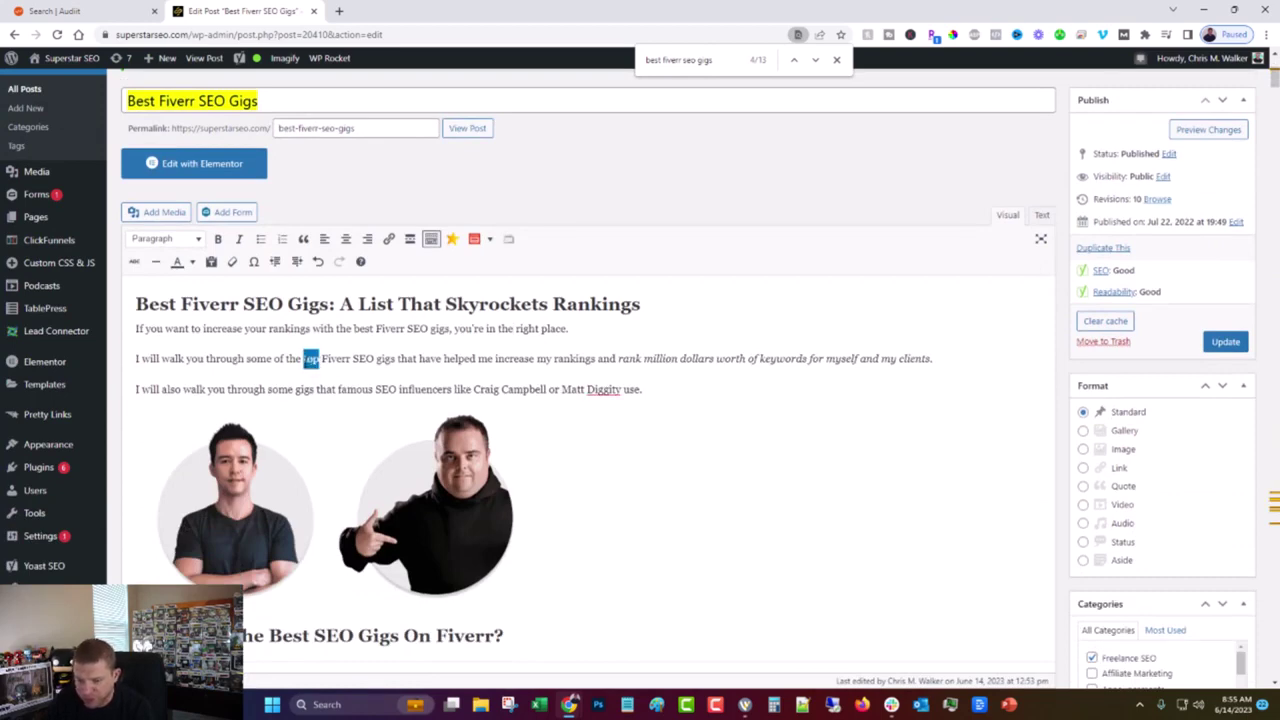
{"action": "type", "text": "best"}
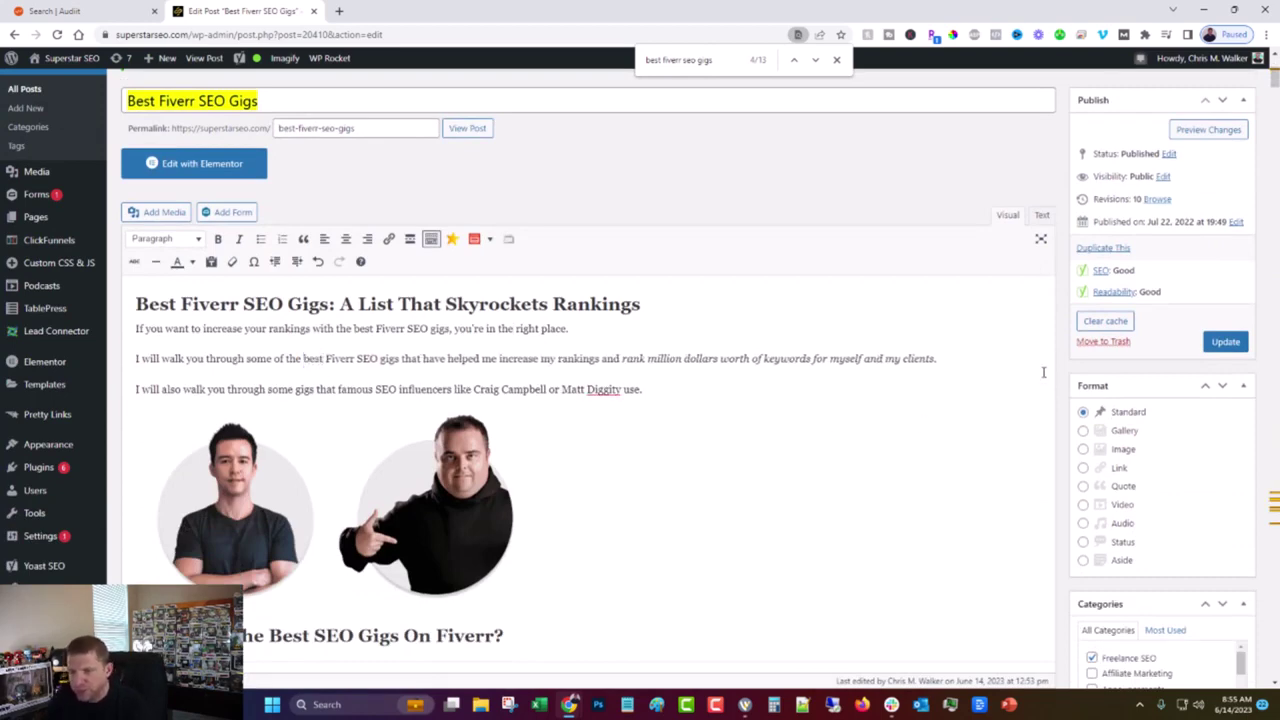
Publish the post's updated wording and clear the site's WP Rocket cache.
{"action": "left_click", "coordinate": [1225, 341]}
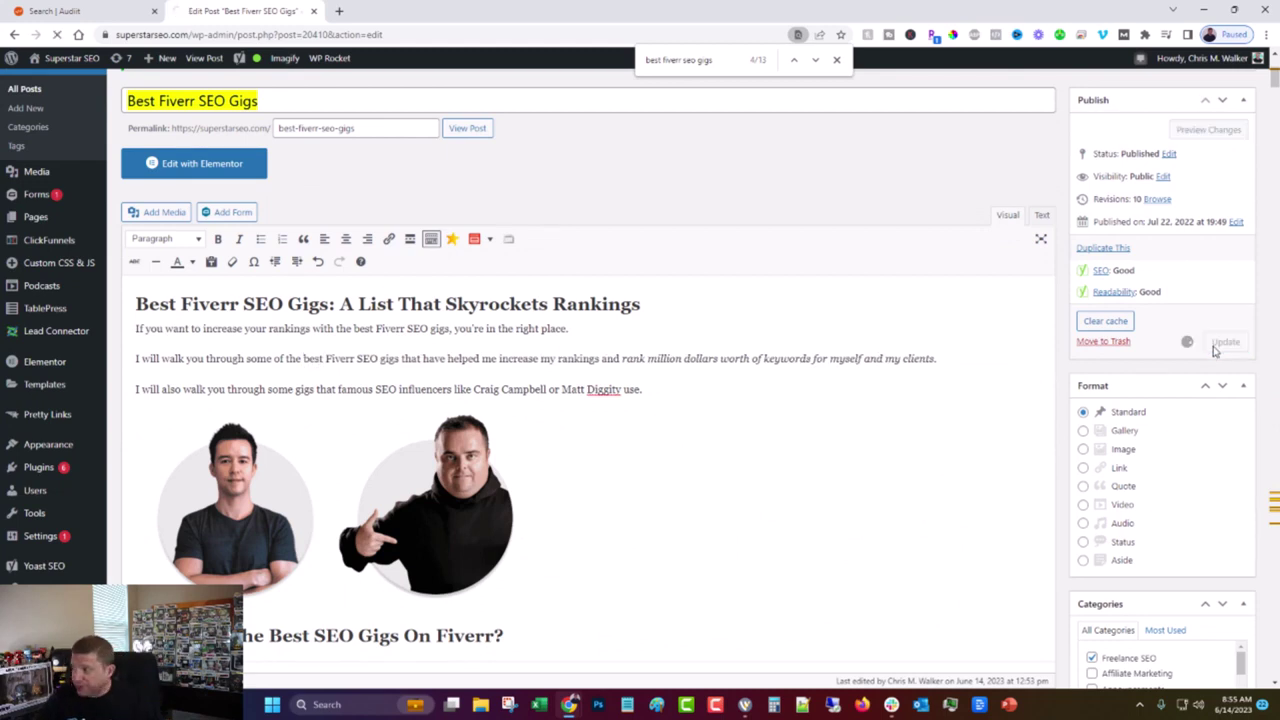
{"action": "left_click", "coordinate": [1105, 325]}
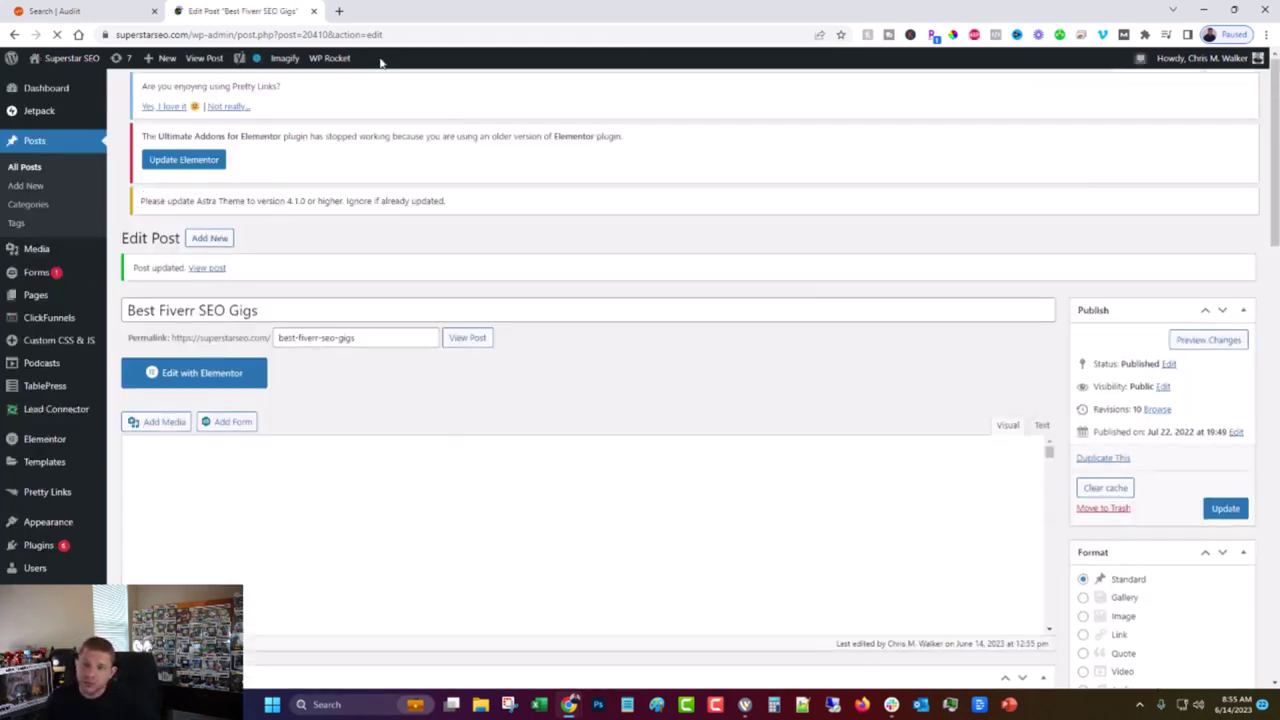
{"action": "mouse_move", "coordinate": [338, 60]}
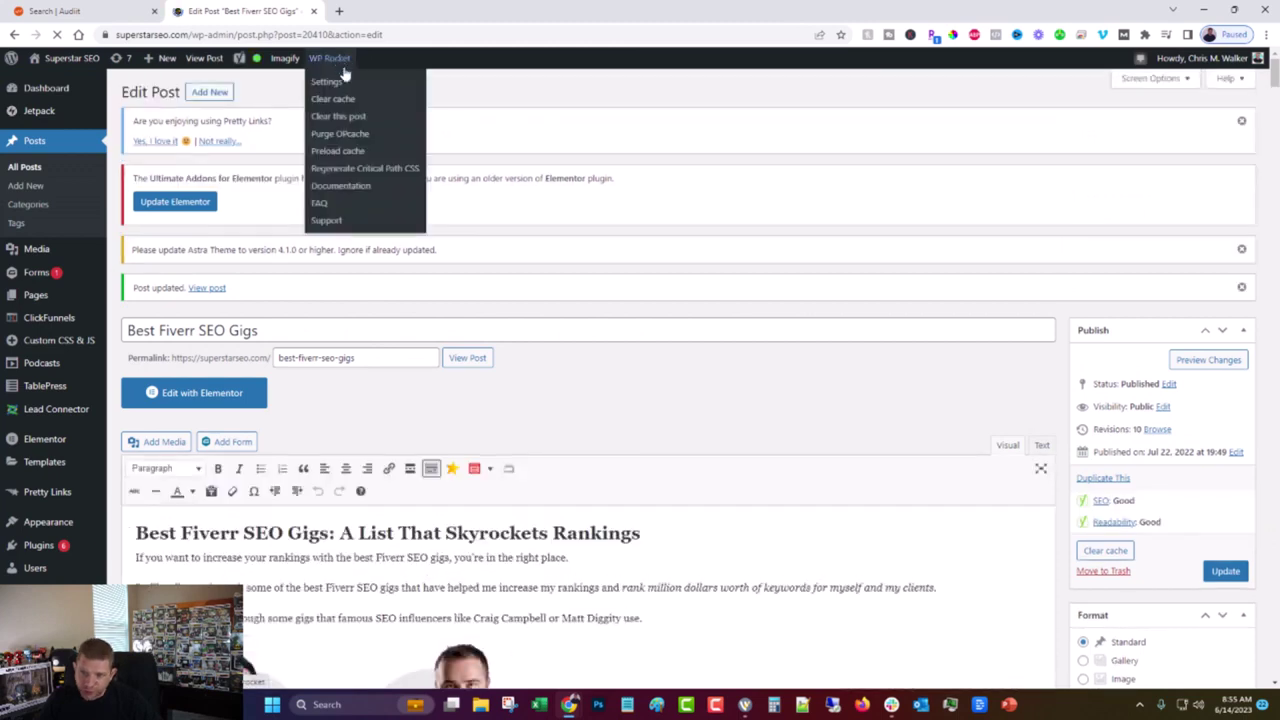
{"action": "left_click", "coordinate": [369, 118]}
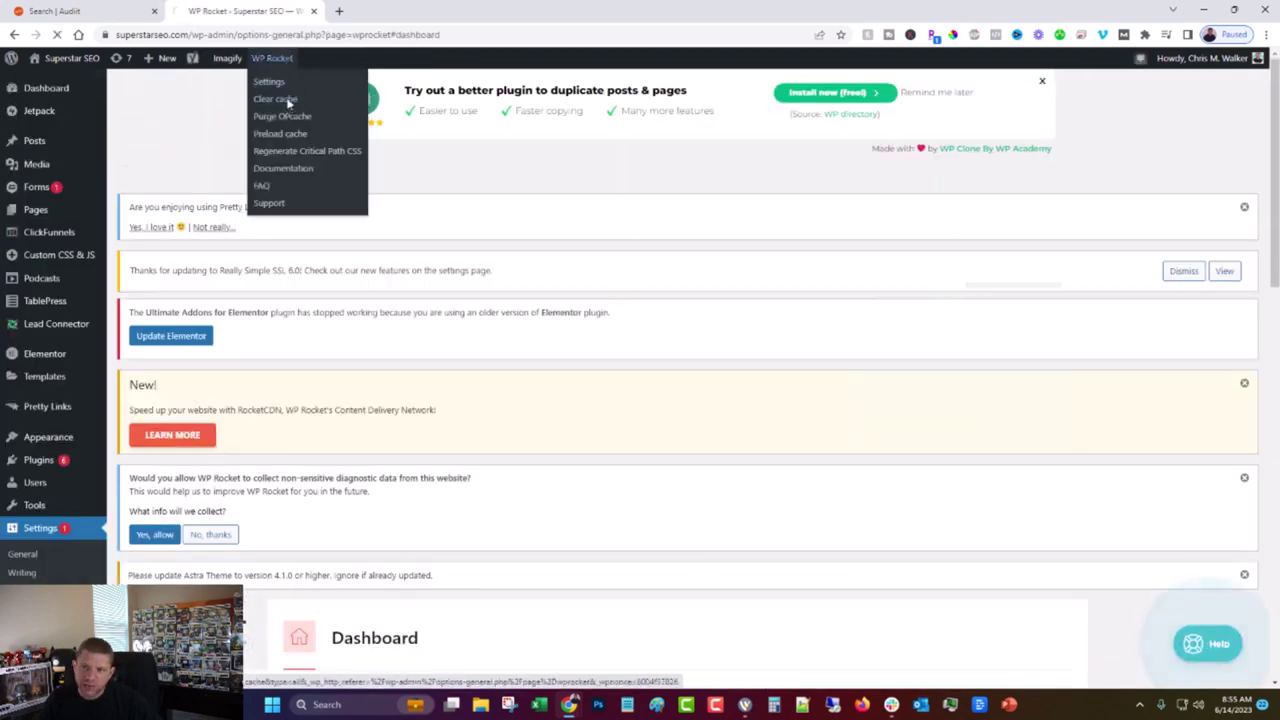
{"action": "left_click", "coordinate": [288, 103]}
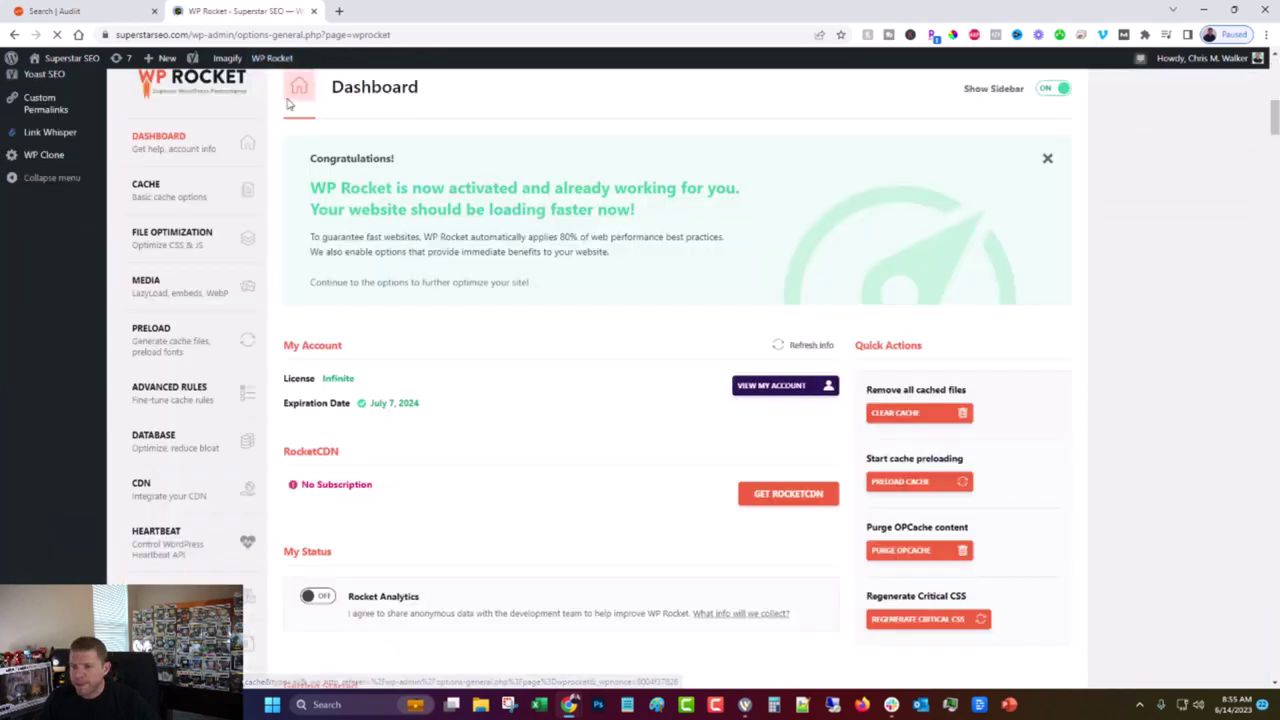
Switch to Audiit, re-test the page, and remove the two fiverr.com results and the Quora result from the top results.
{"action": "left_click", "coordinate": [90, 11]}
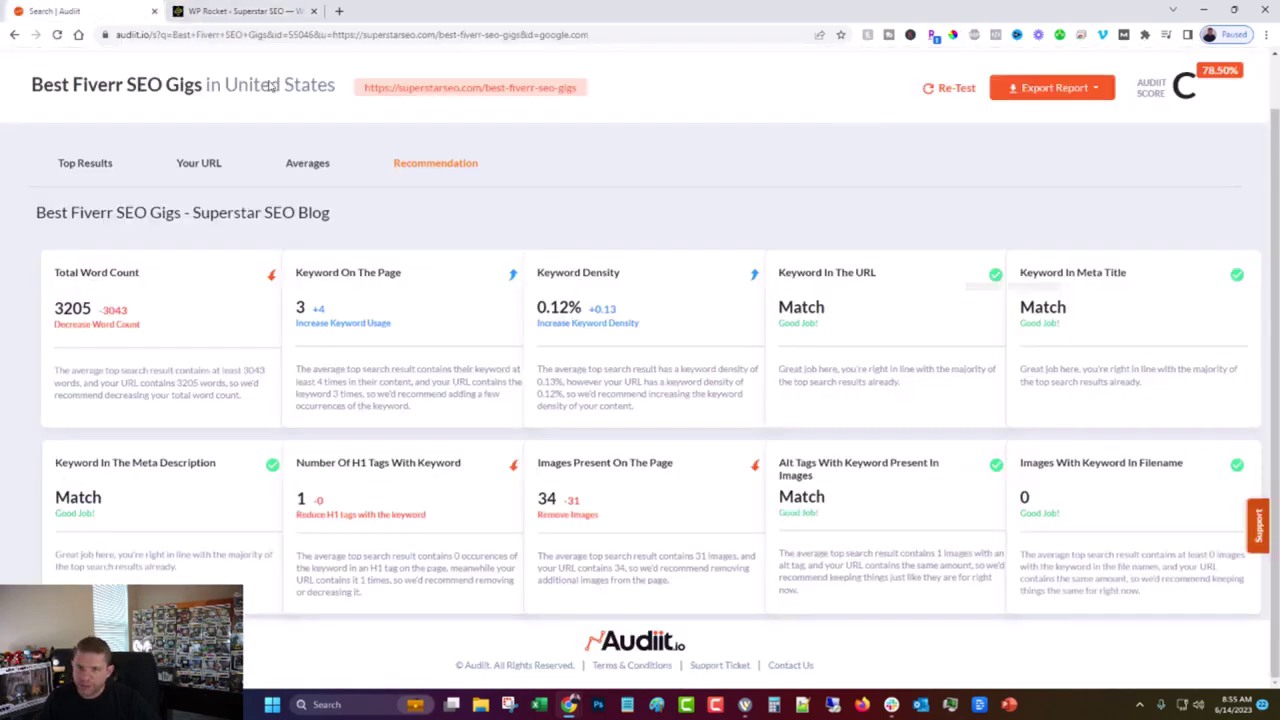
{"action": "left_click", "coordinate": [953, 100]}
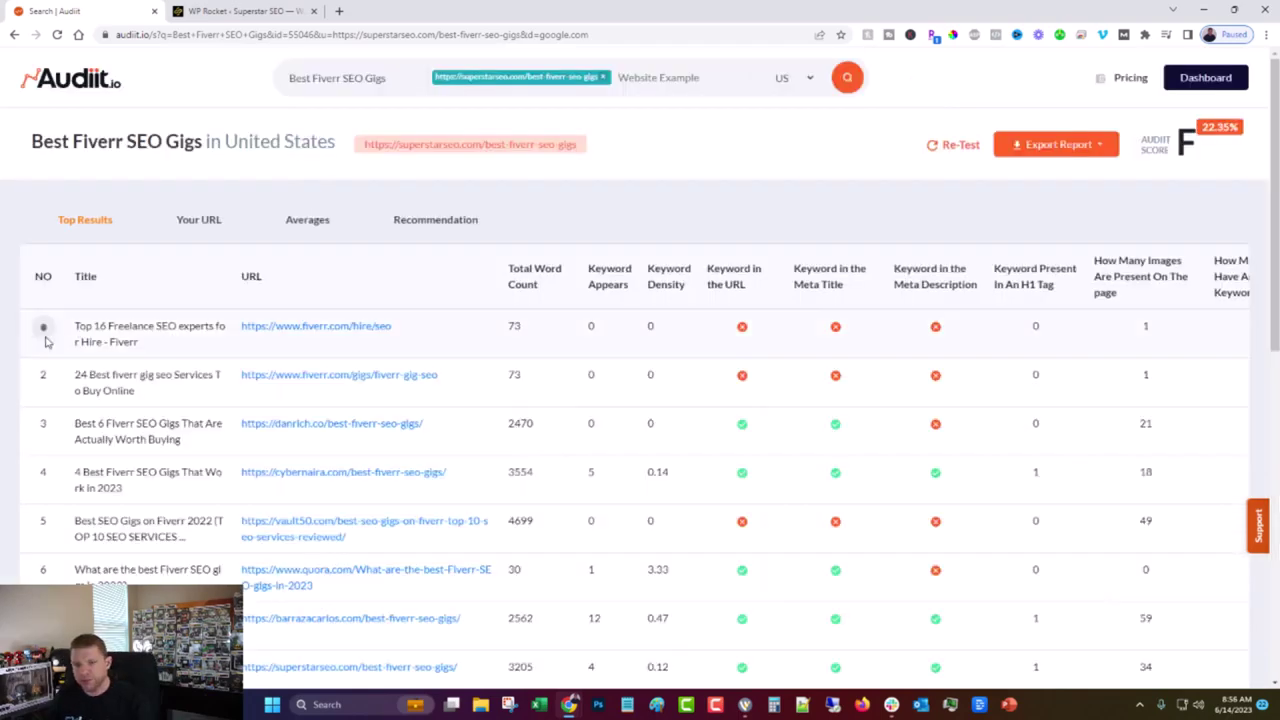
{"action": "left_click", "coordinate": [44, 336]}
{"action": "left_click", "coordinate": [668, 446]}
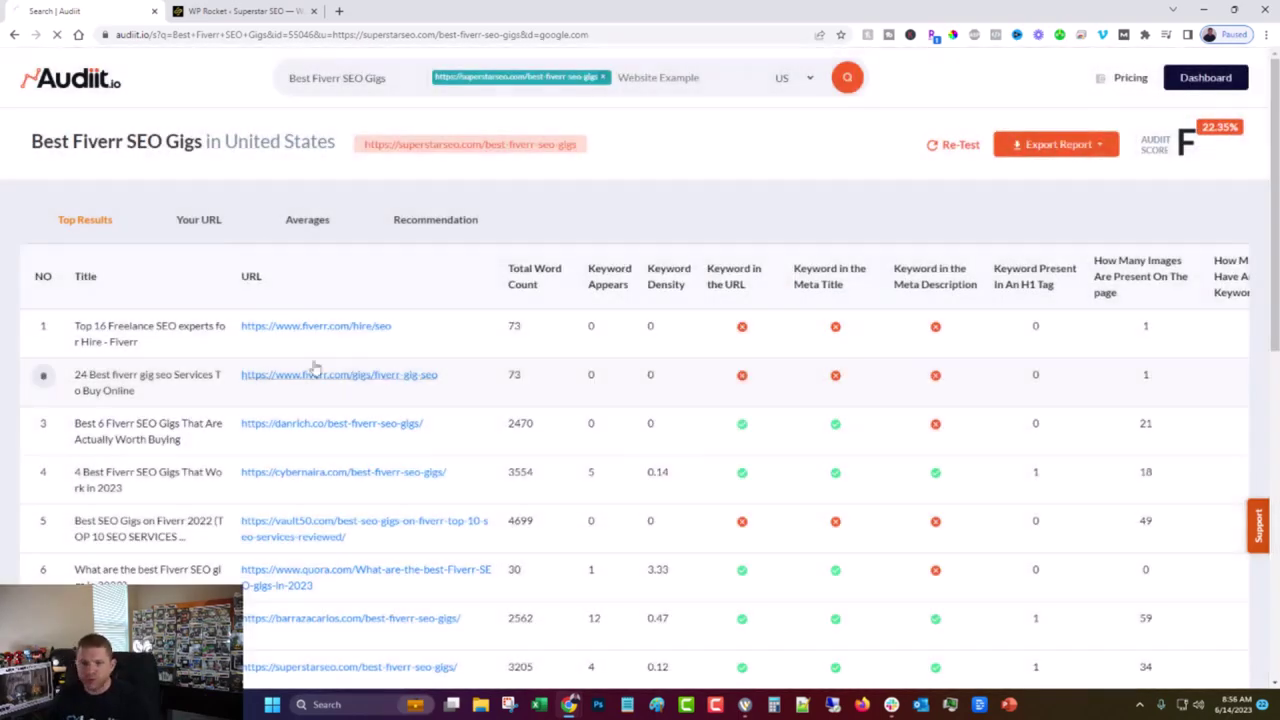
{"action": "left_click", "coordinate": [44, 332]}
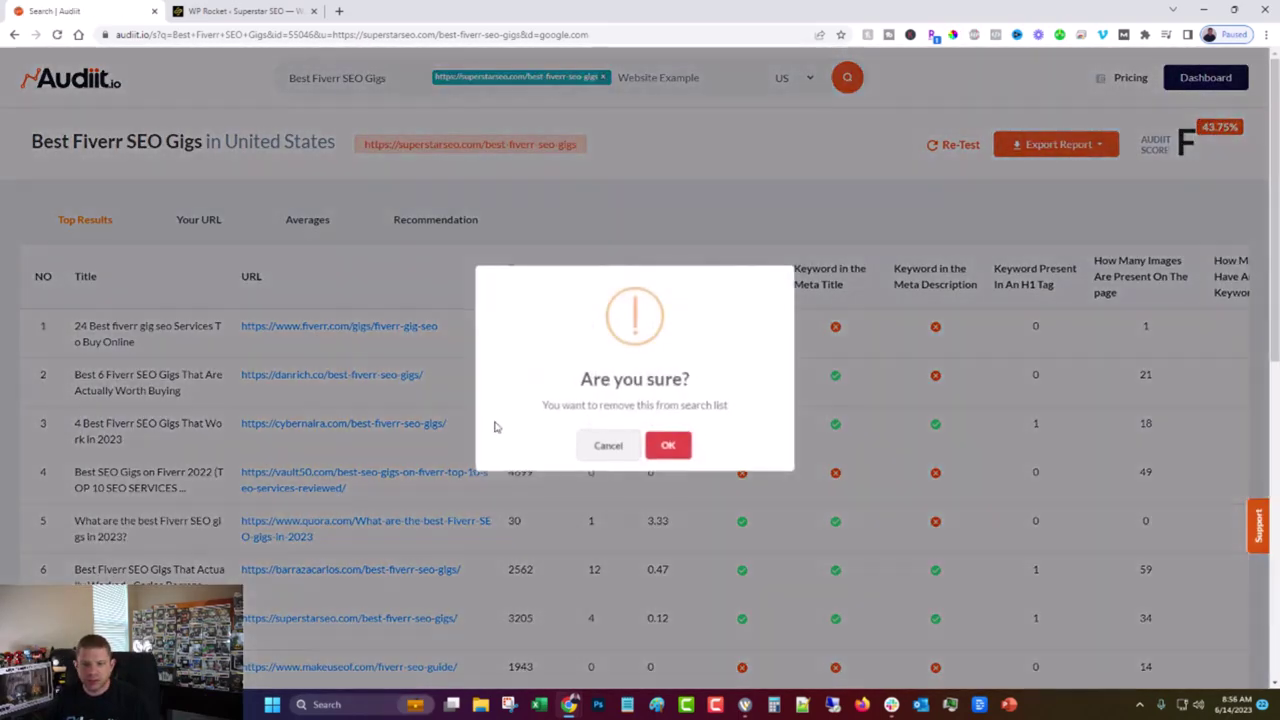
{"action": "left_click", "coordinate": [666, 446]}
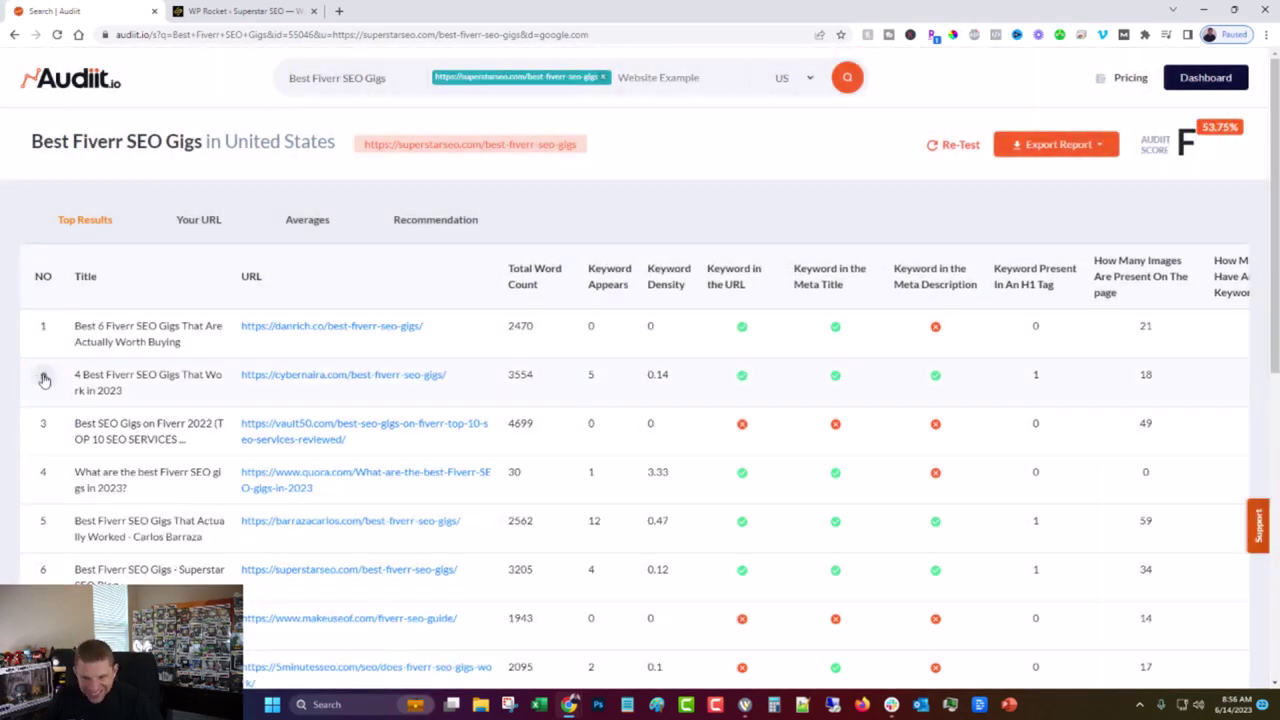
{"action": "left_click", "coordinate": [46, 477]}
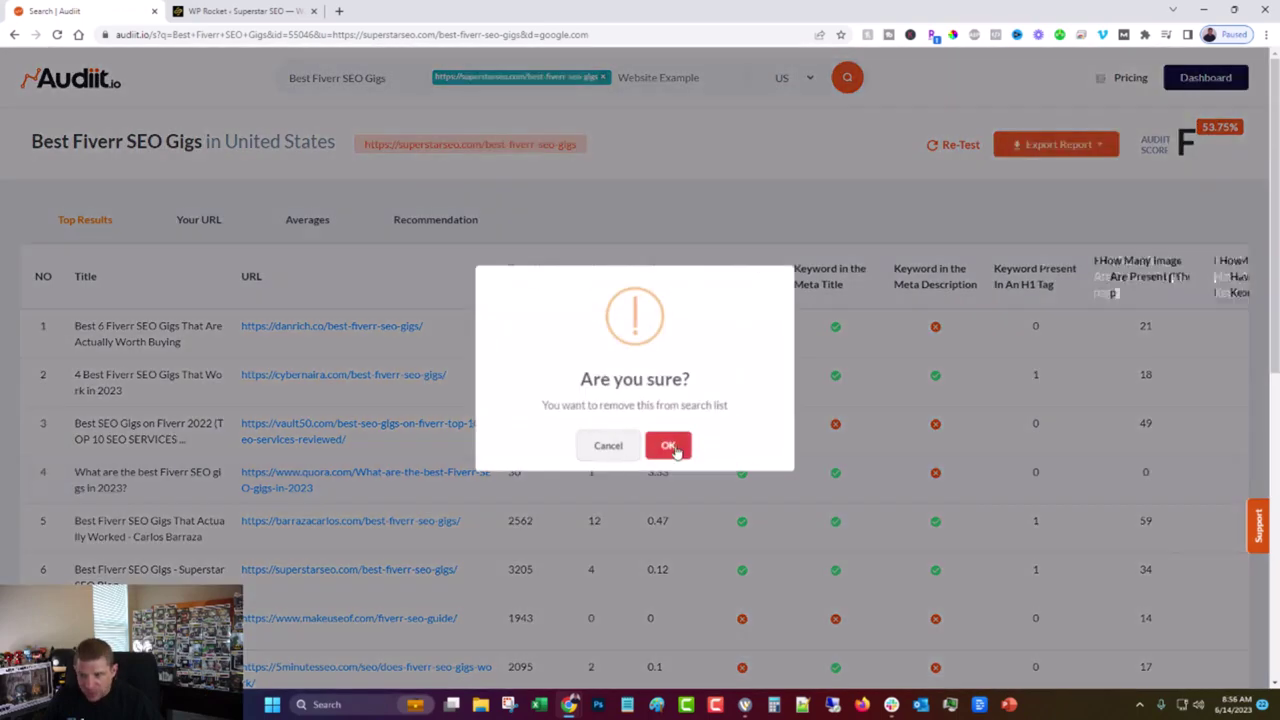
{"action": "left_click", "coordinate": [670, 447]}
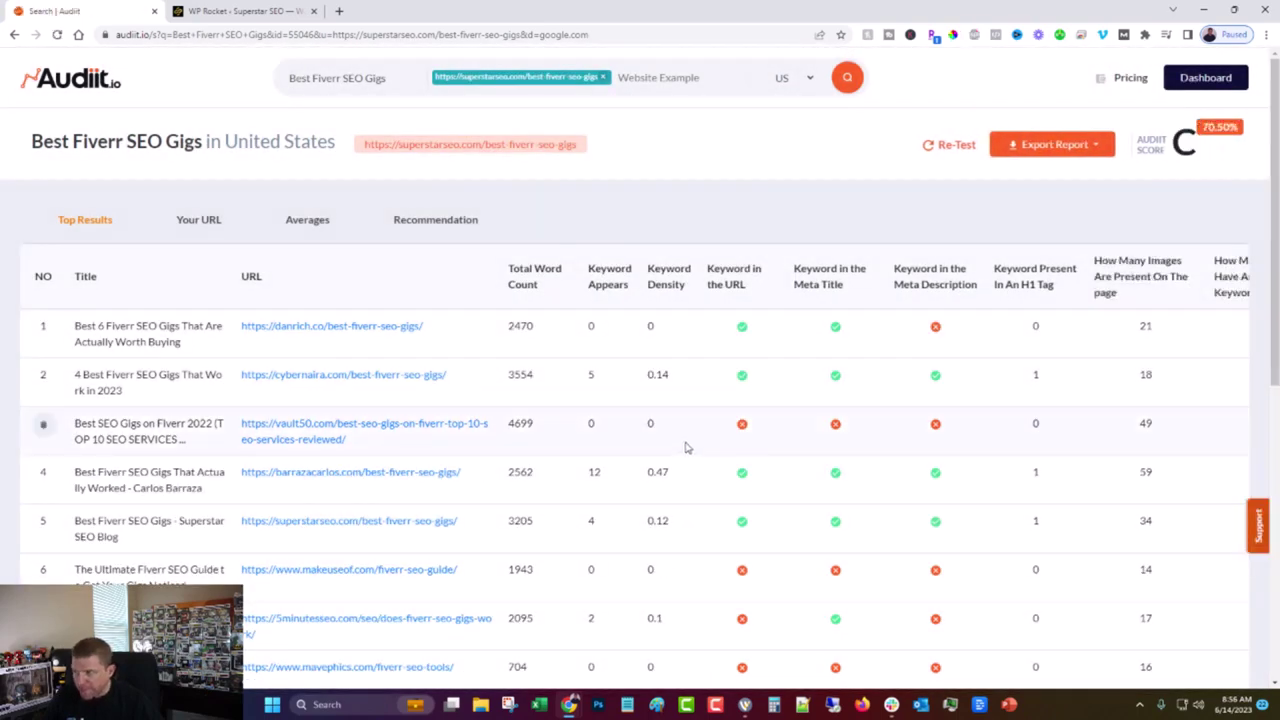
Look through the remaining top results and remove the Fiverr Mate Chrome Web Store listing.
{"action": "scroll", "coordinate": [659, 430], "scroll_direction": "down", "scroll_amount": 1}
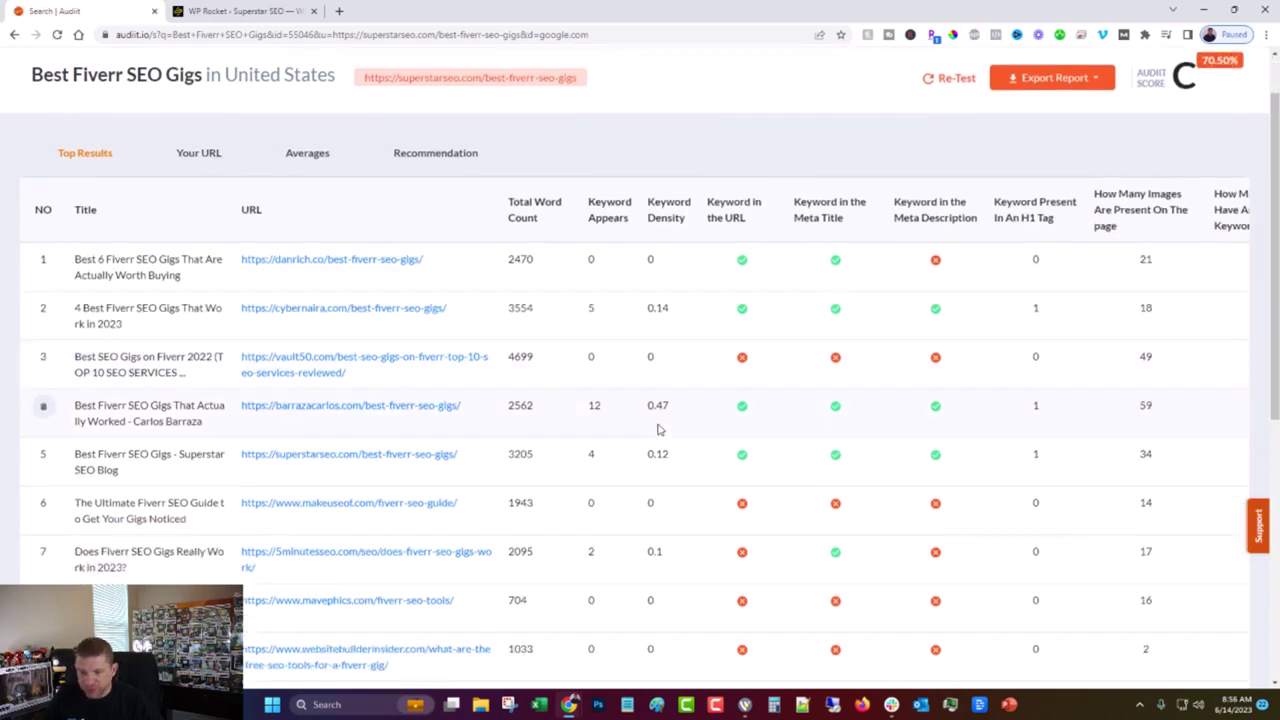
{"action": "scroll", "coordinate": [659, 430], "scroll_direction": "down", "scroll_amount": 3}
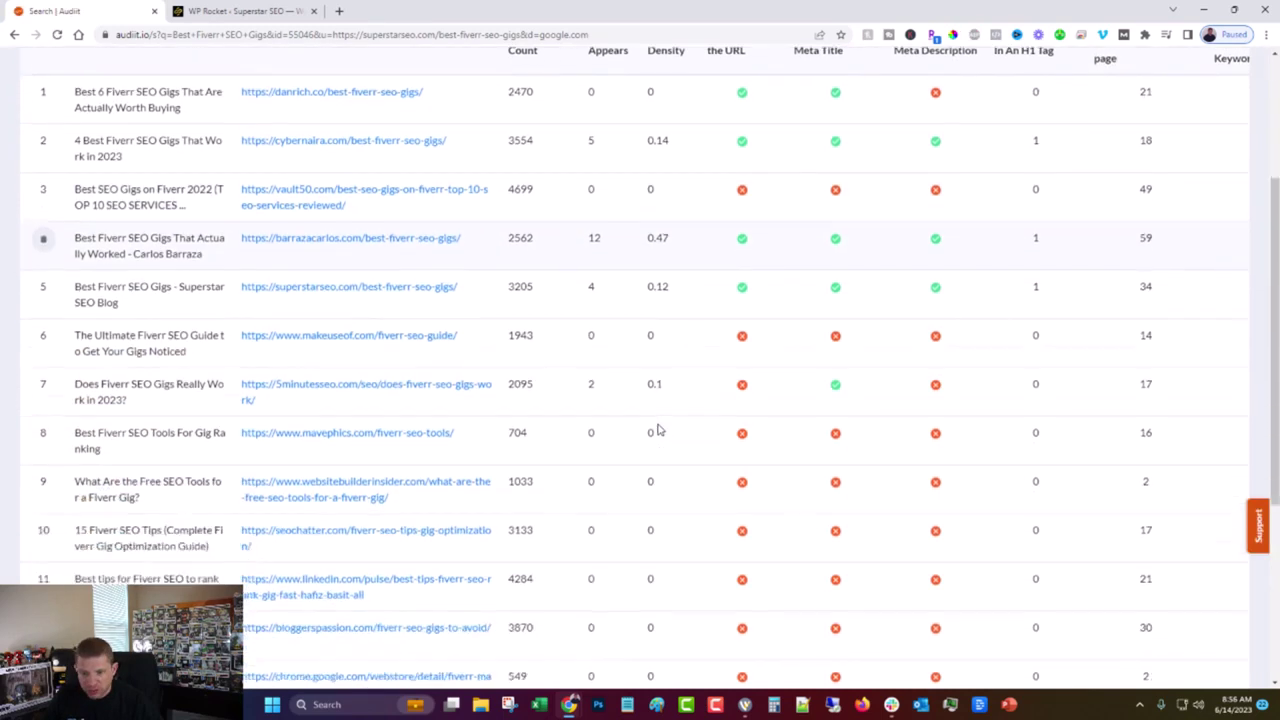
{"action": "scroll", "coordinate": [659, 430], "scroll_direction": "down", "scroll_amount": 3}
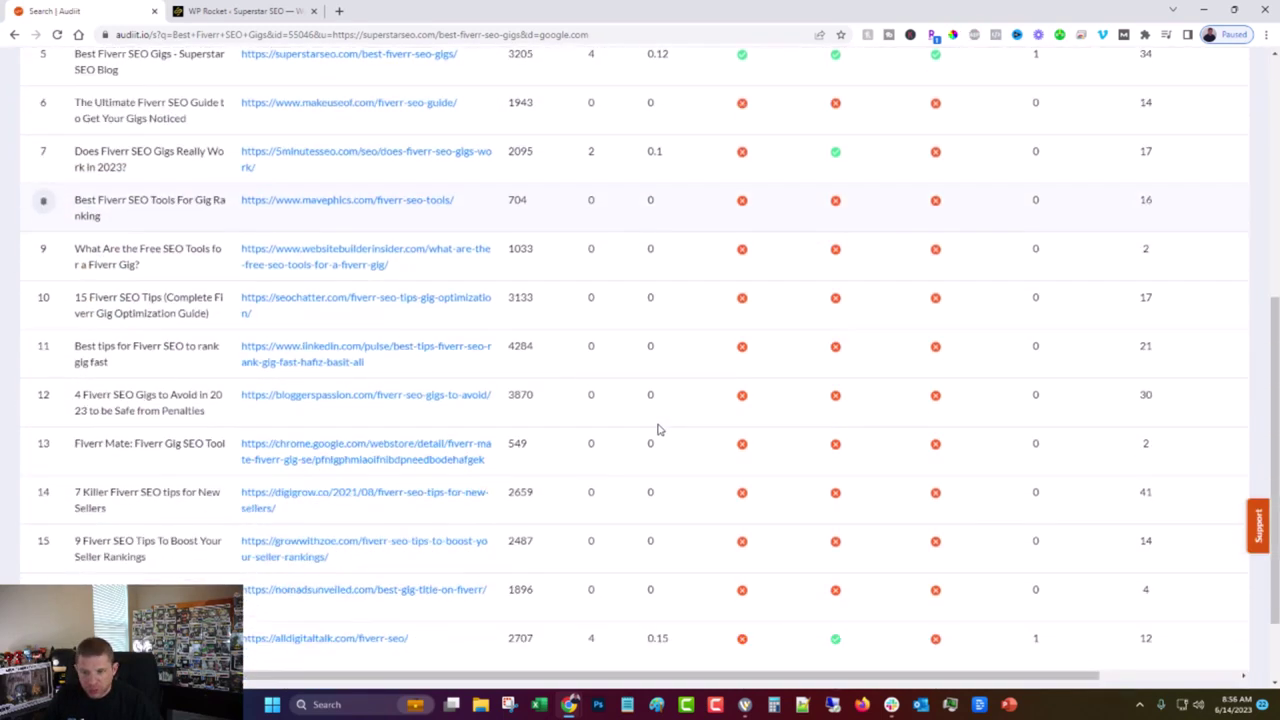
{"action": "scroll", "coordinate": [658, 430], "scroll_direction": "down", "scroll_amount": 2}
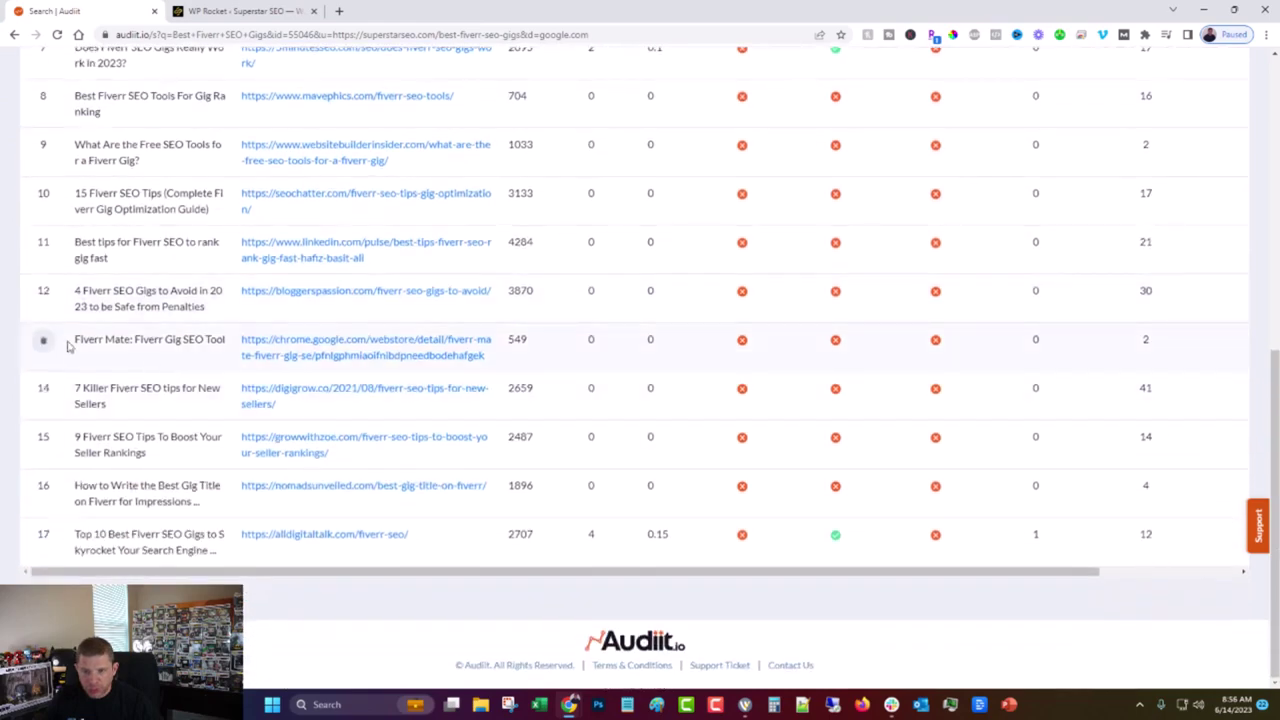
{"action": "left_click", "coordinate": [44, 340]}
{"action": "left_click", "coordinate": [666, 445]}
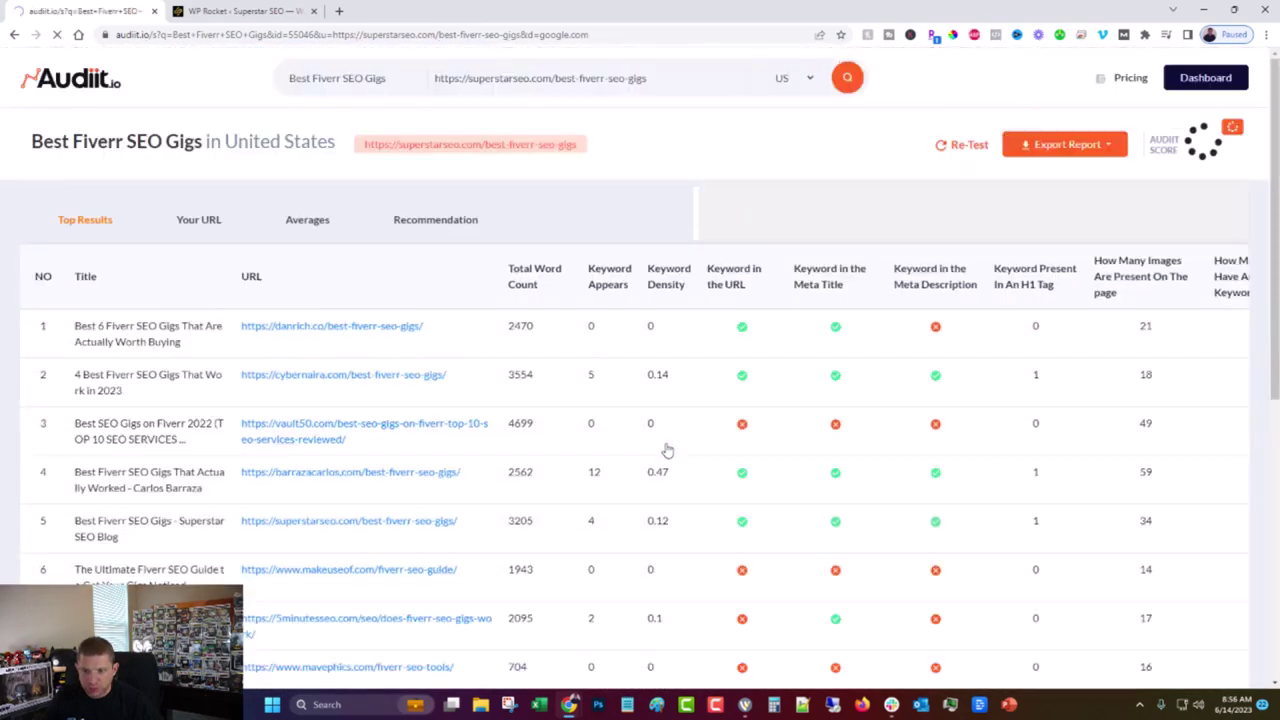
Check the rest of the competitor list and read the recalculated recommendations for the page.
{"action": "scroll", "coordinate": [651, 440], "scroll_direction": "down", "scroll_amount": 5}
{"action": "scroll", "coordinate": [651, 445], "scroll_direction": "down", "scroll_amount": 2}
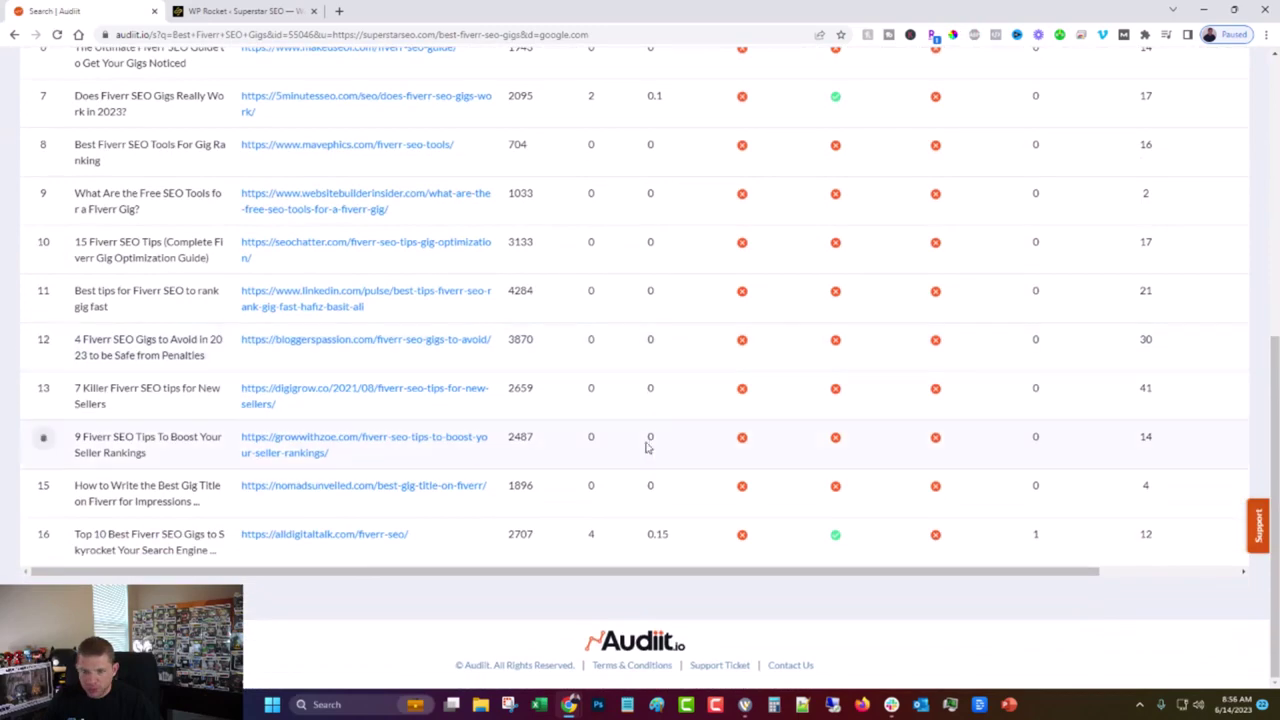
{"action": "scroll", "coordinate": [633, 440], "scroll_direction": "up", "scroll_amount": 5}
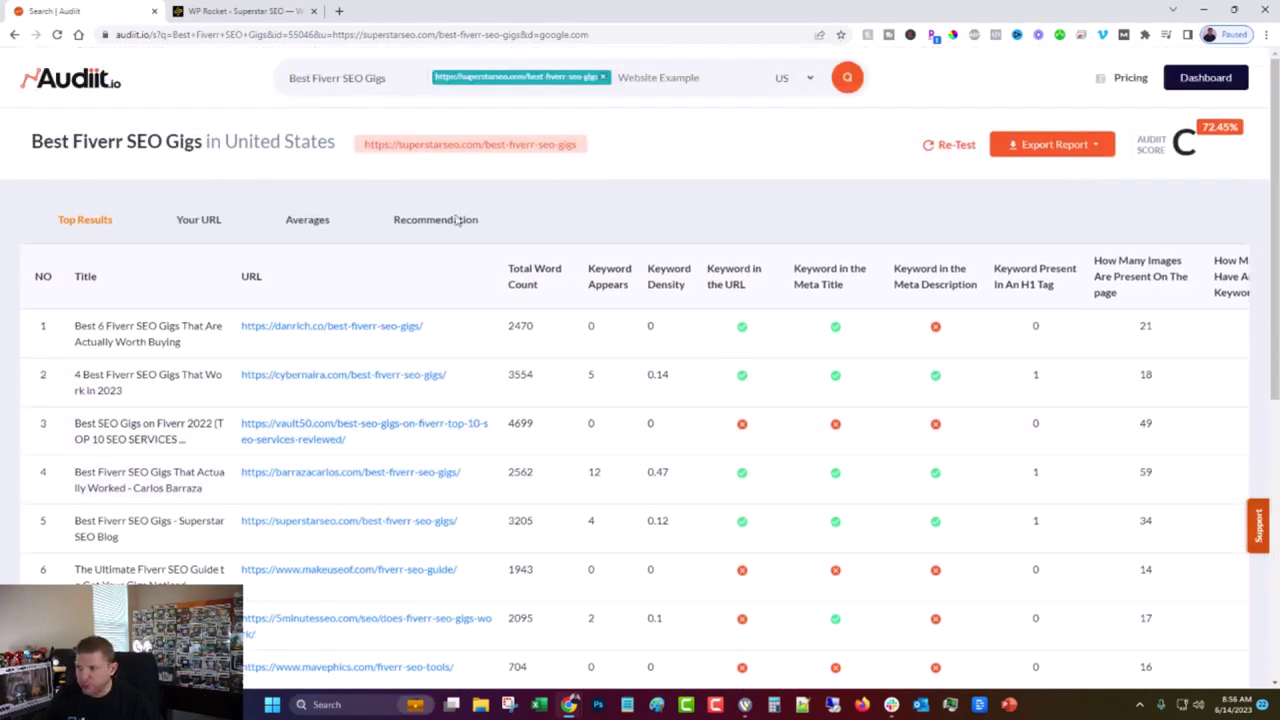
{"action": "left_click", "coordinate": [430, 224]}
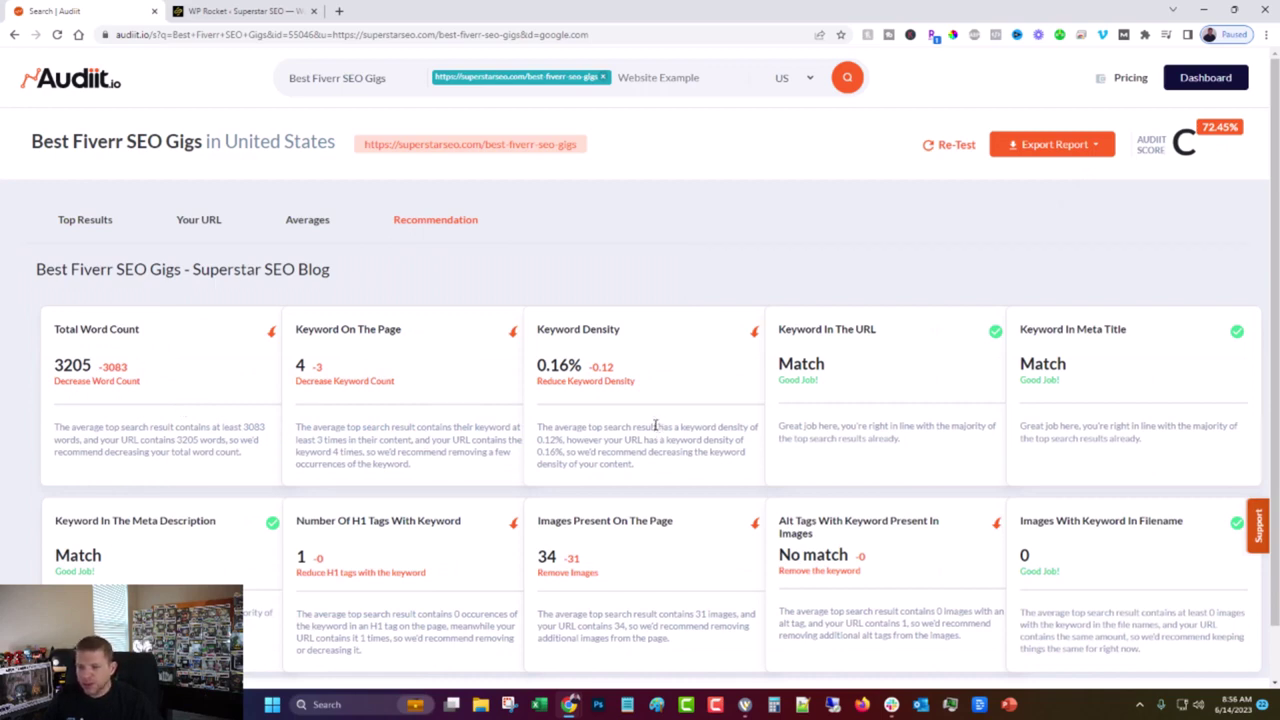
{"action": "scroll", "coordinate": [655, 425], "scroll_direction": "down", "scroll_amount": 1}
{"action": "scroll", "coordinate": [655, 429], "scroll_direction": "up", "scroll_amount": 1}
Return to the WordPress post editor, replace "best" with "top" before "Fiverr SEO gigs" in the second intro paragraph, and update the post.
{"action": "left_click", "coordinate": [240, 11]}
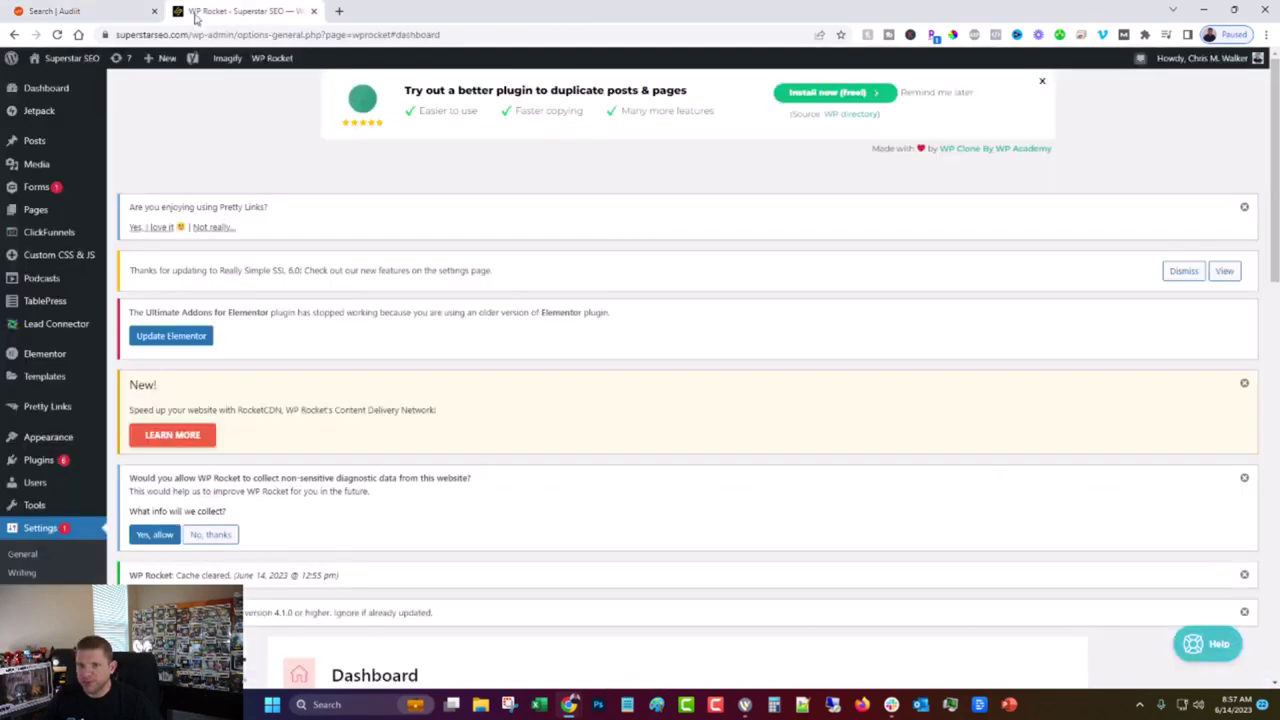
{"action": "key", "text": "alt+Left"}
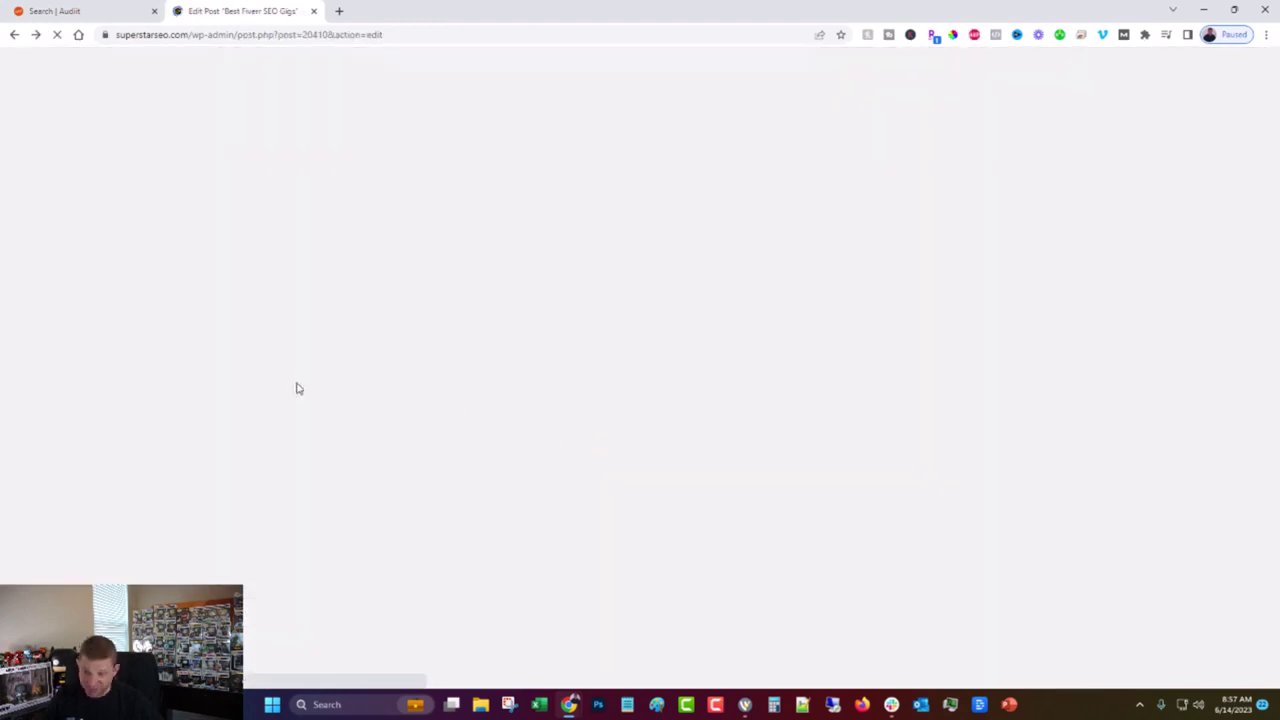
{"action": "scroll", "coordinate": [297, 382], "scroll_direction": "down", "scroll_amount": 3}
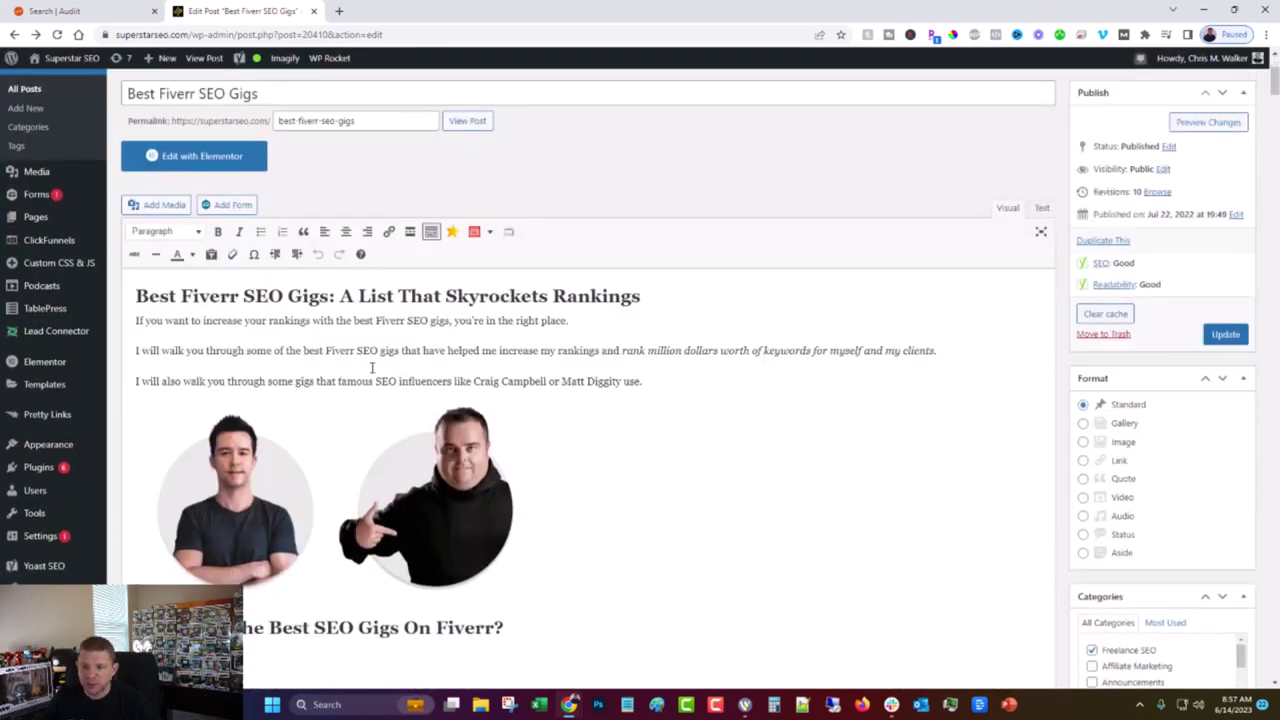
{"action": "double_click", "coordinate": [305, 351]}
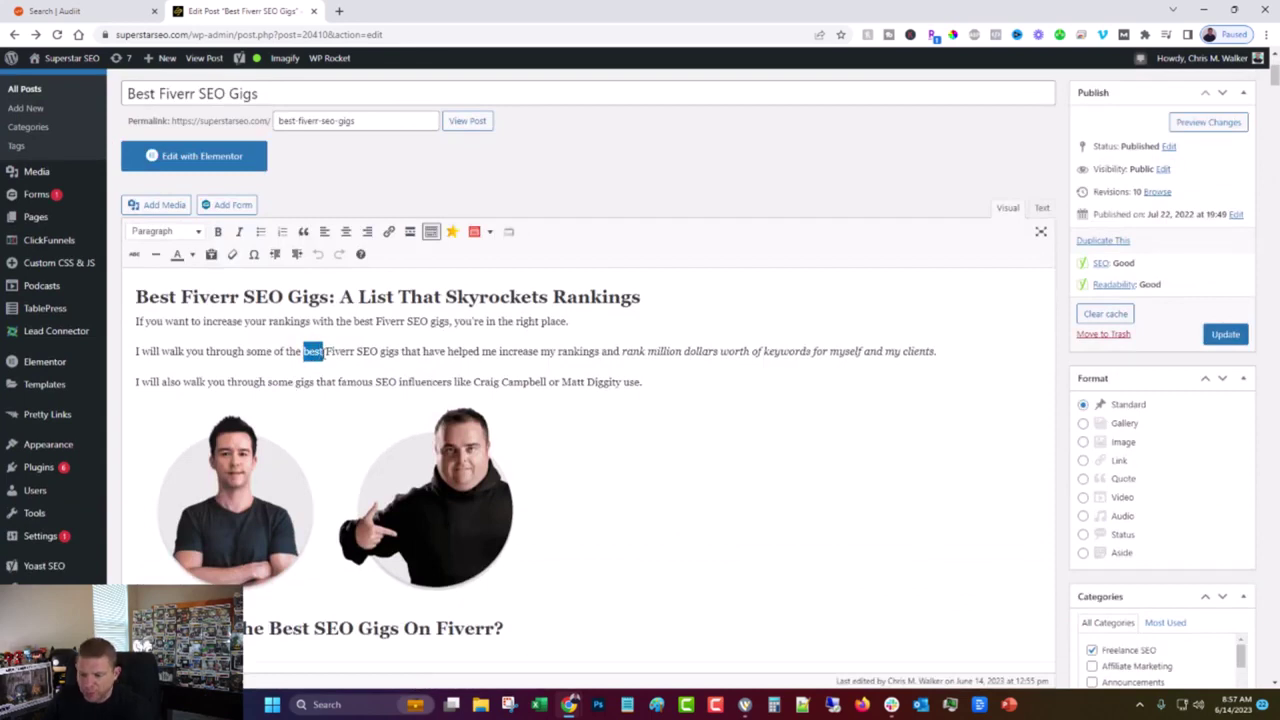
{"action": "type", "text": "top"}
{"action": "left_click", "coordinate": [1226, 334]}
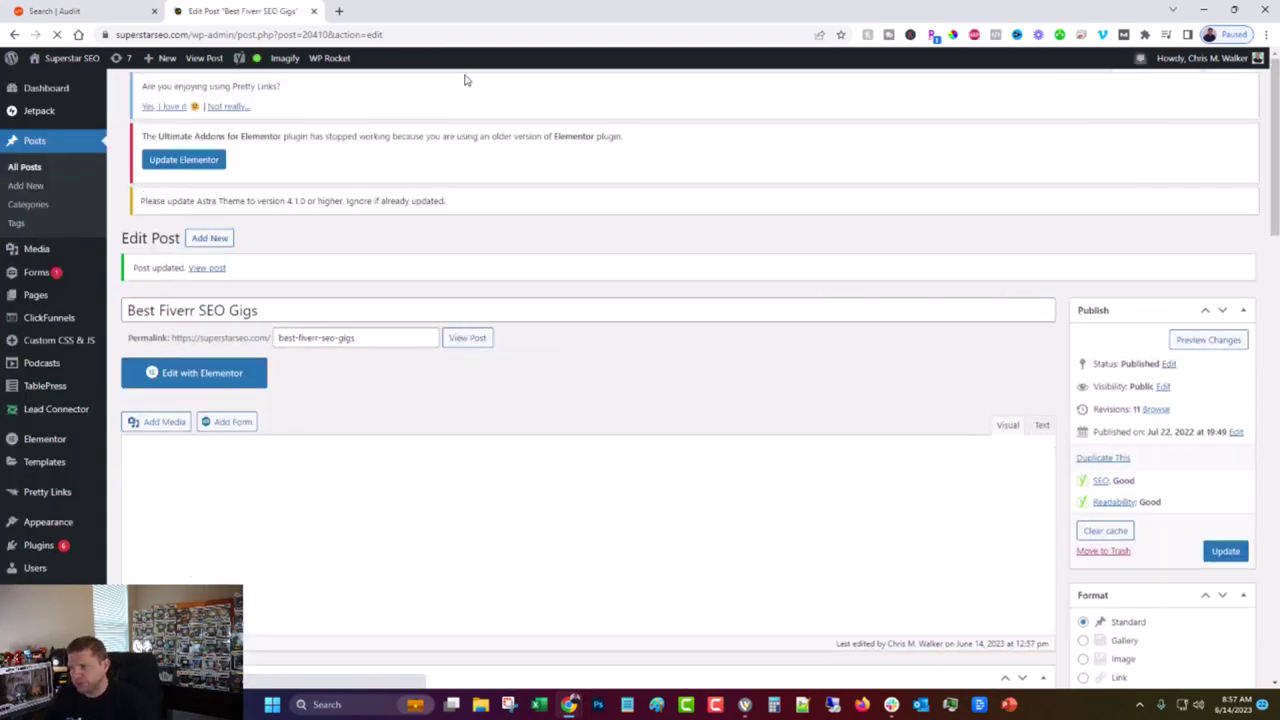
Clear the WP Rocket cache for the whole site and re-test the page in Audiit.
{"action": "mouse_move", "coordinate": [332, 62]}
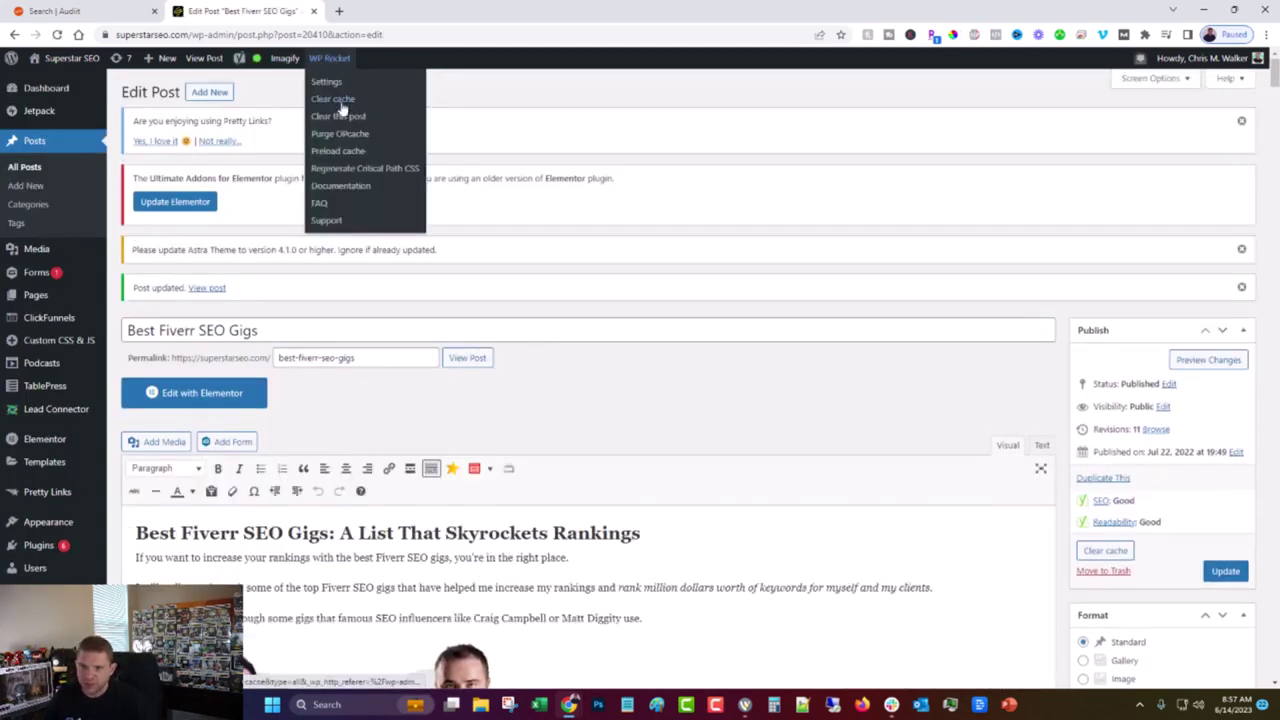
{"action": "left_click", "coordinate": [338, 100]}
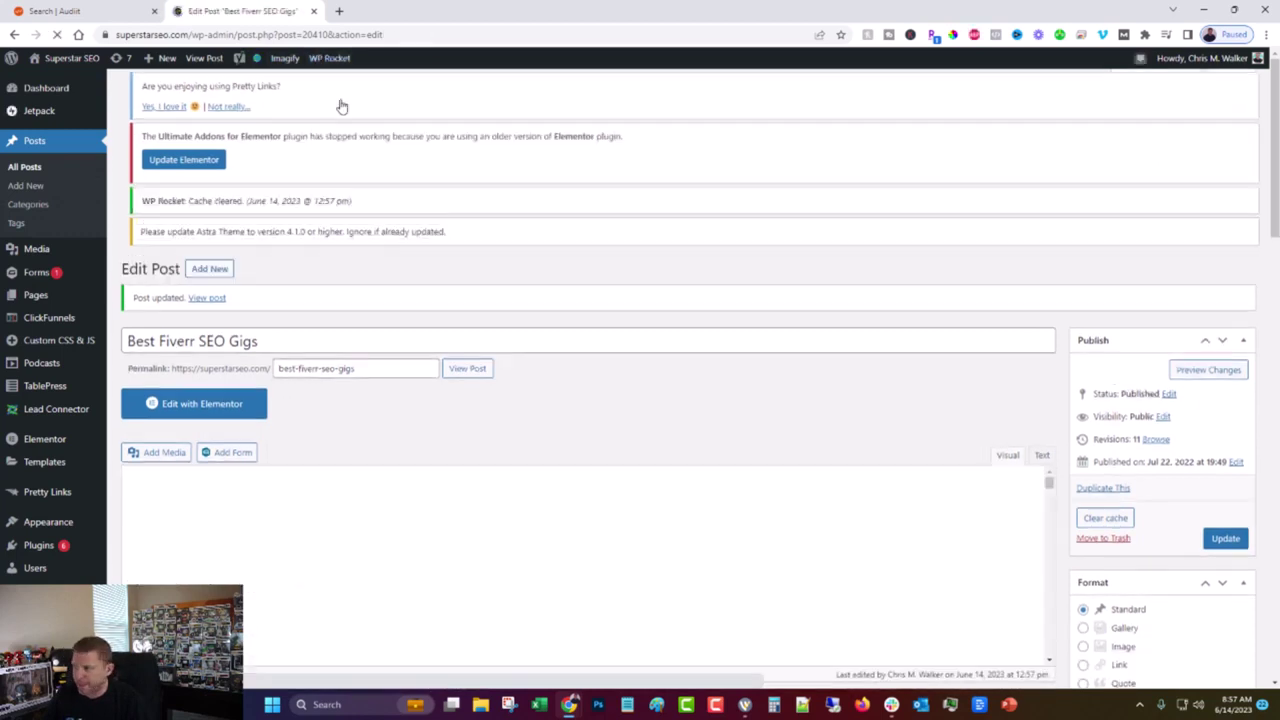
{"action": "left_click", "coordinate": [100, 11]}
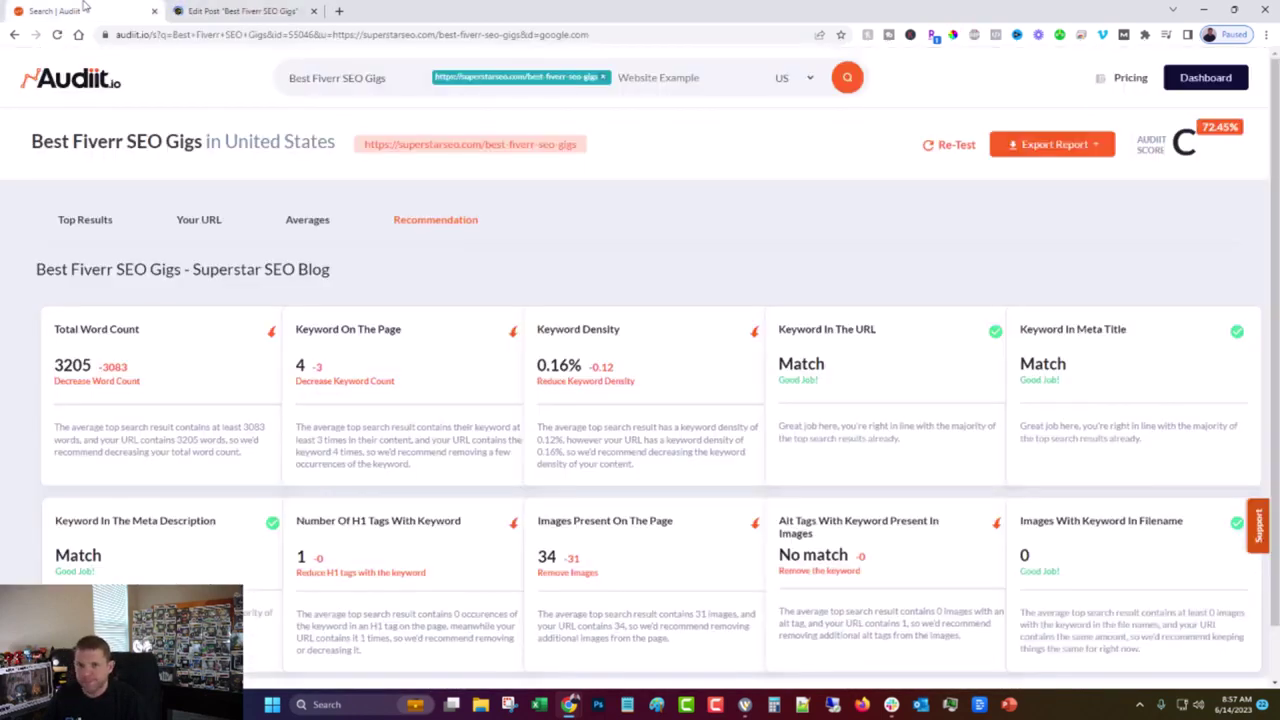
{"action": "left_click", "coordinate": [929, 146]}
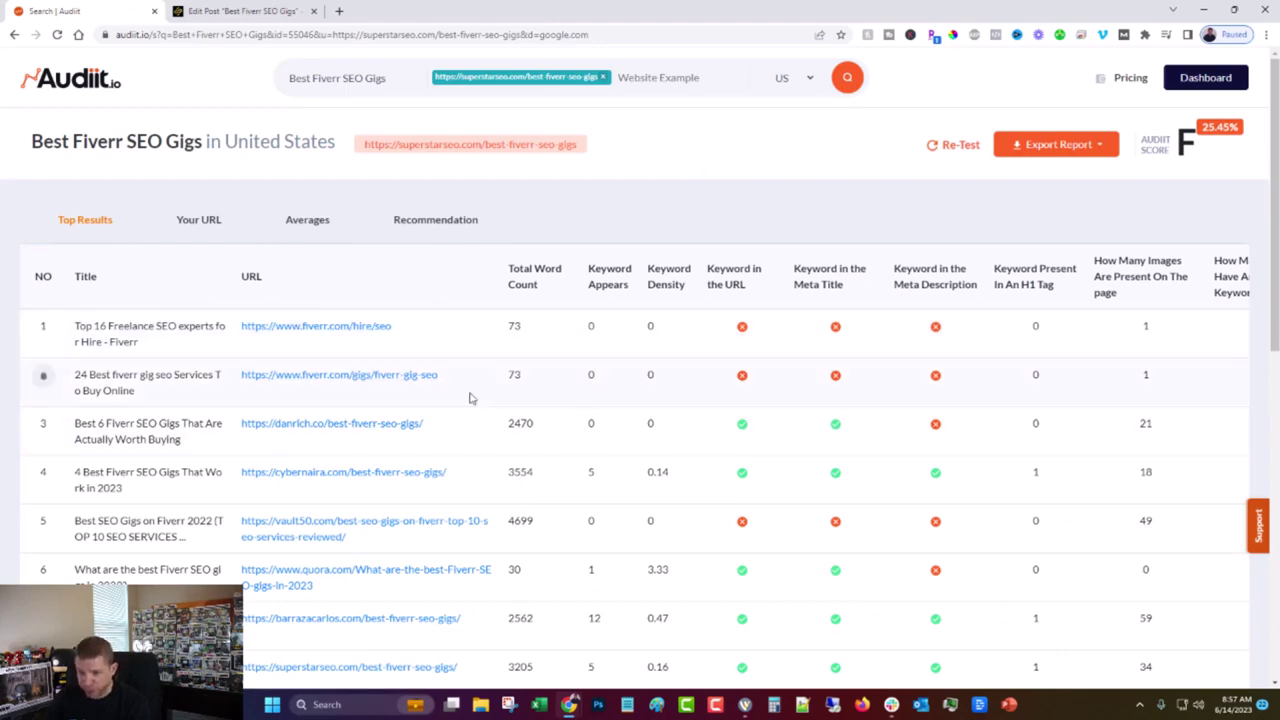
Remove the two fiverr.com pages and the Quora page from the re-tested top results.
{"action": "left_click", "coordinate": [44, 328]}
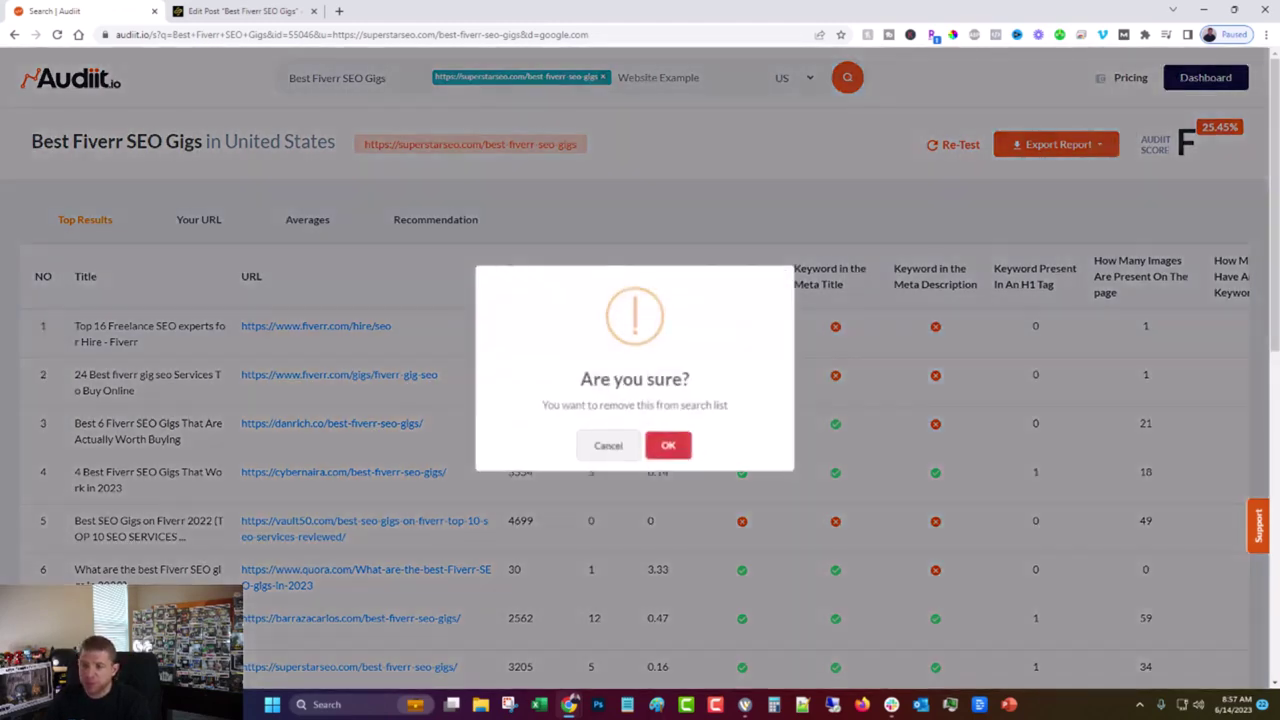
{"action": "left_click", "coordinate": [668, 445]}
{"action": "left_click", "coordinate": [40, 329]}
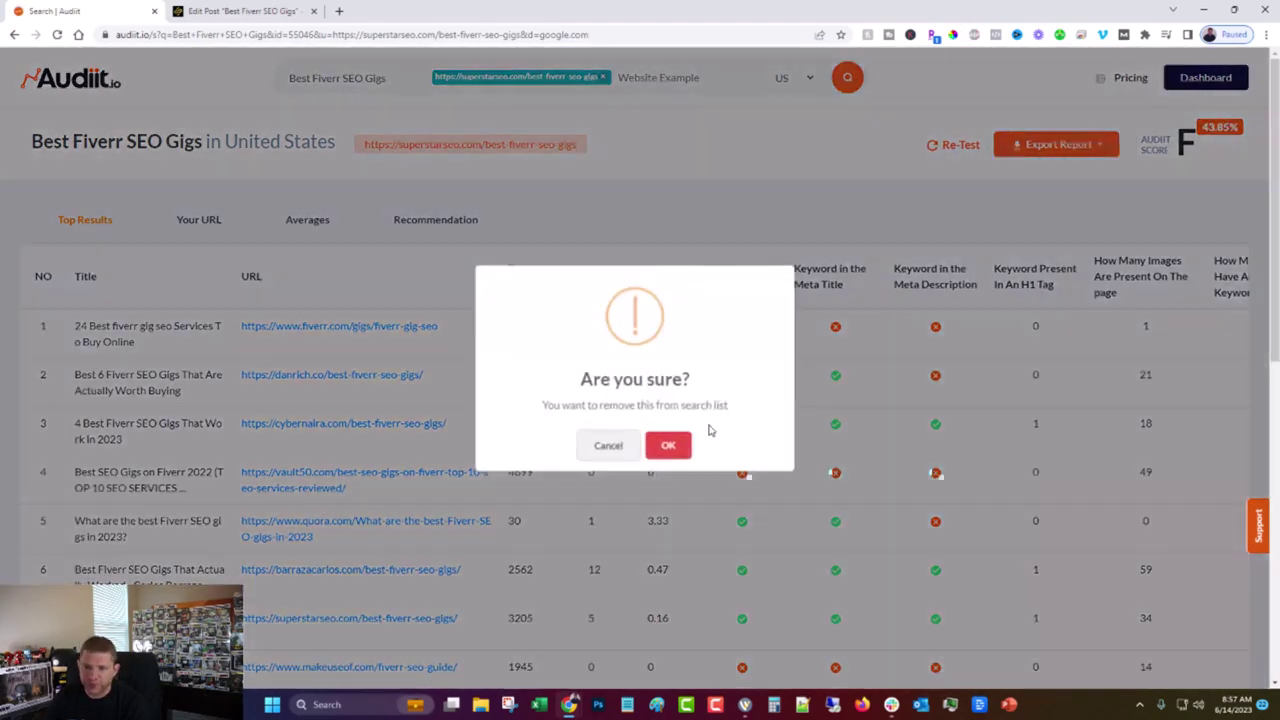
{"action": "left_click", "coordinate": [668, 445]}
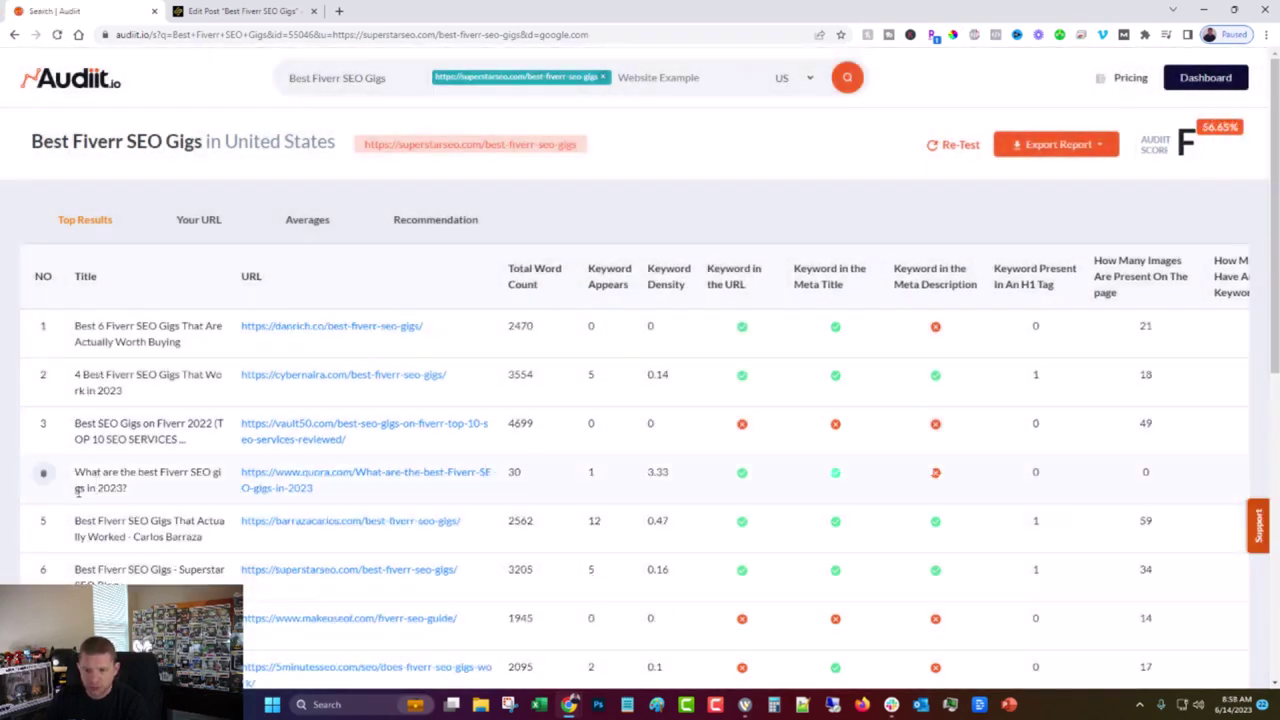
{"action": "left_click", "coordinate": [44, 474]}
{"action": "left_click", "coordinate": [668, 445]}
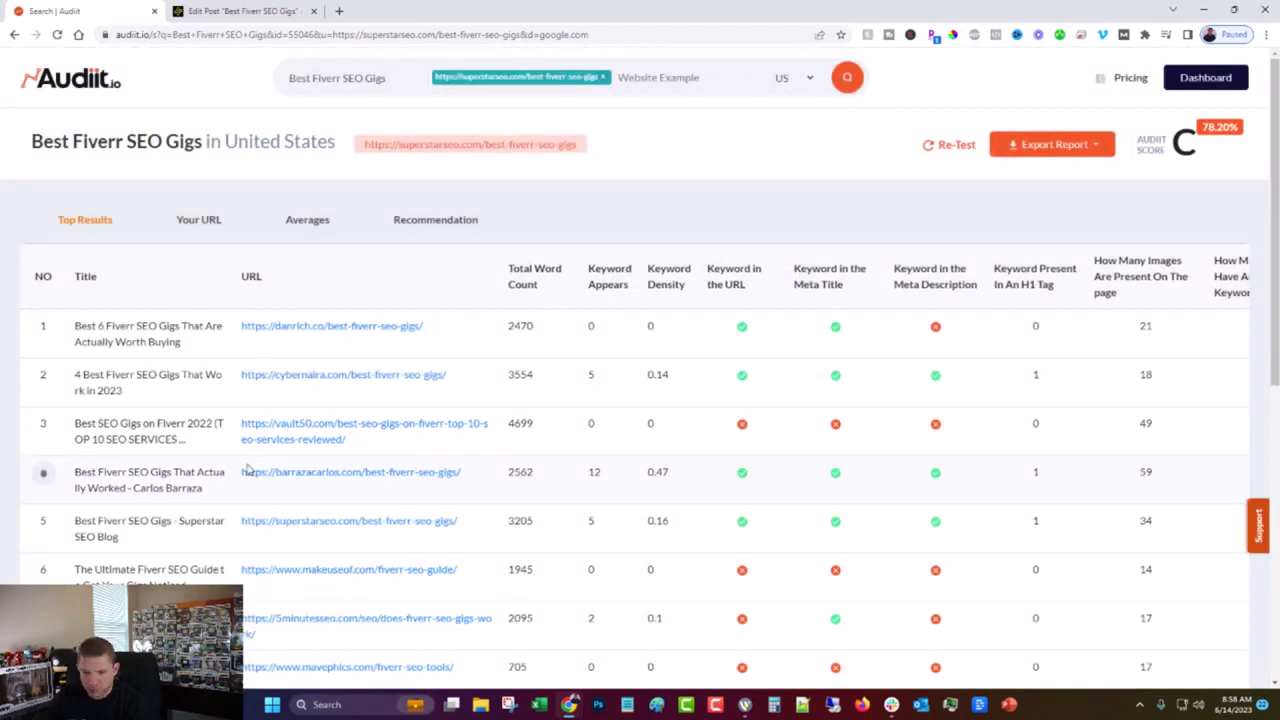
Remove the Fiverr Mate Chrome Web Store listing near the end of the top results.
{"action": "scroll", "coordinate": [248, 468], "scroll_direction": "down", "scroll_amount": 5}
{"action": "scroll", "coordinate": [243, 470], "scroll_direction": "down", "scroll_amount": 2}
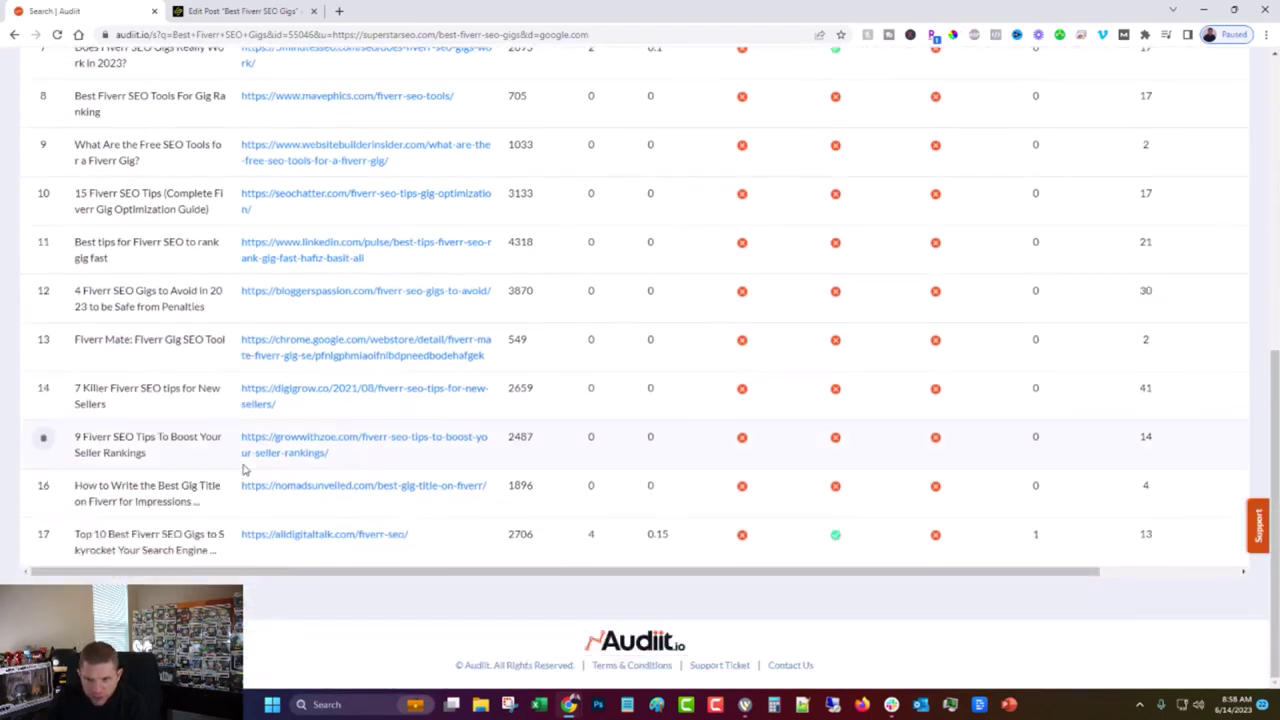
{"action": "left_click", "coordinate": [44, 342]}
{"action": "left_click", "coordinate": [686, 448]}
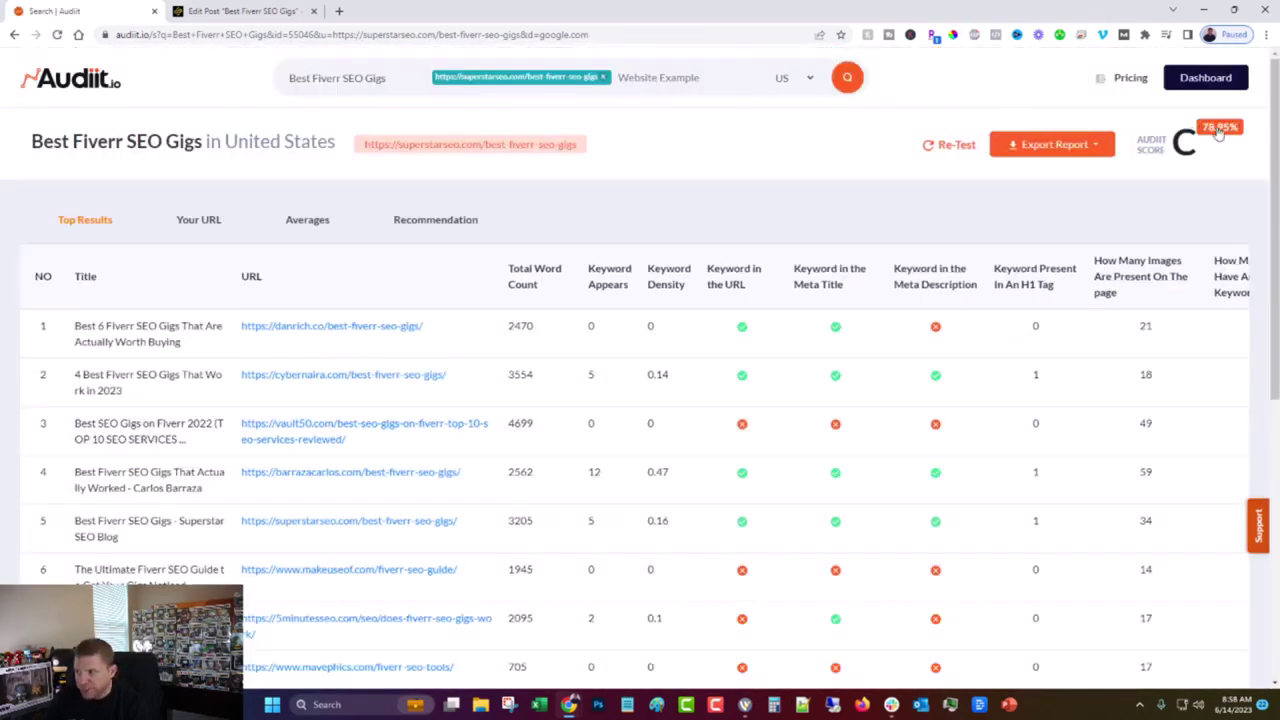
Open Audiit's recommendations for the re-tested page and examine the on-page metrics.
{"action": "left_click", "coordinate": [437, 222]}
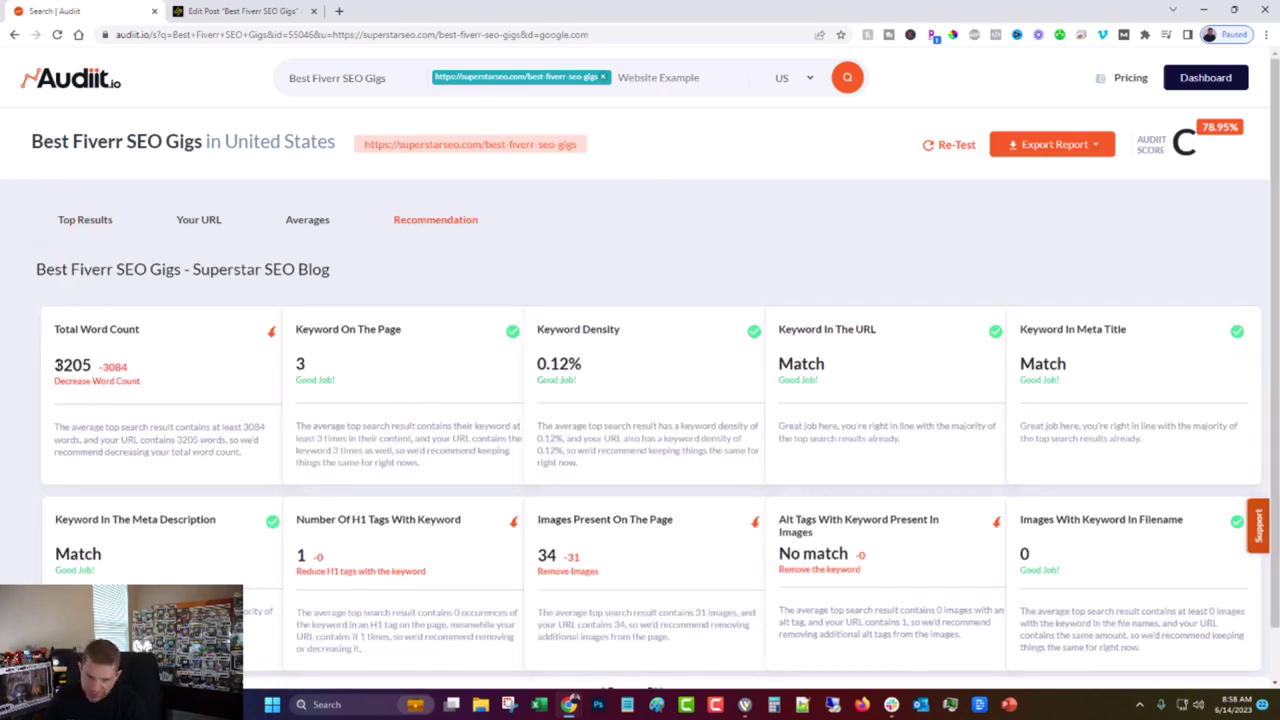
{"action": "scroll", "coordinate": [180, 401], "scroll_direction": "down", "scroll_amount": 1}
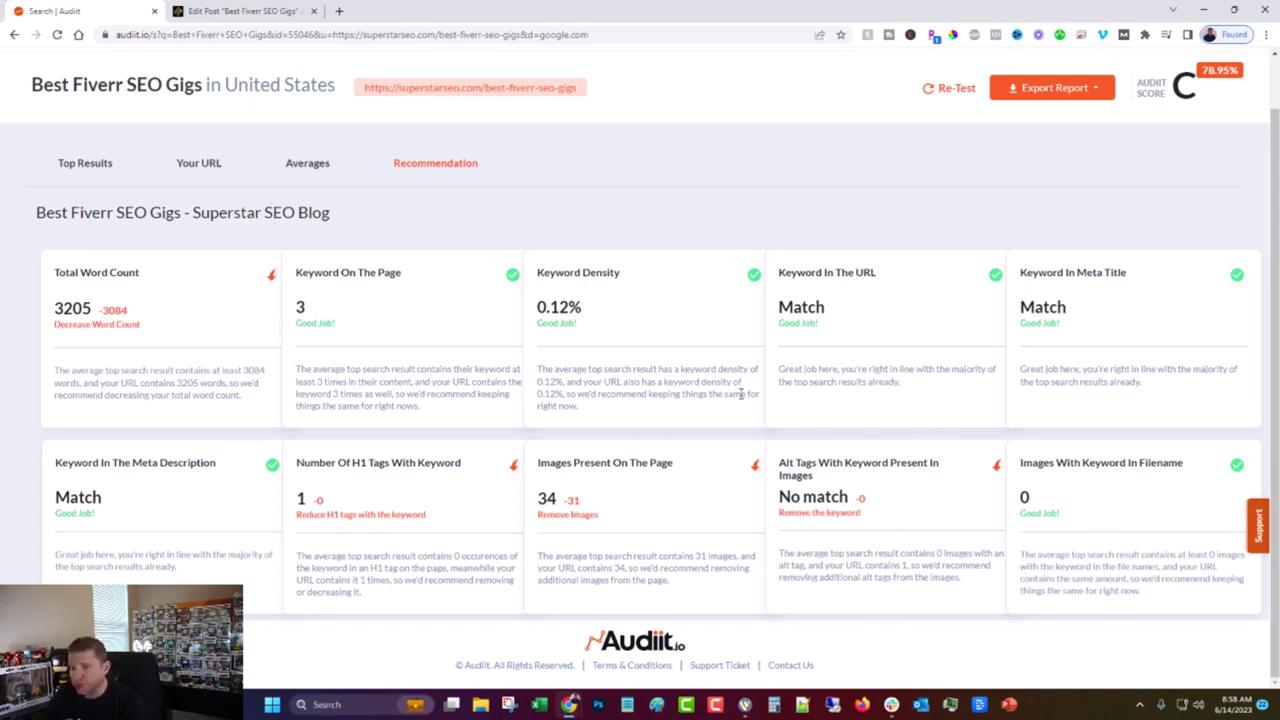
{"action": "scroll", "coordinate": [741, 394], "scroll_direction": "up", "scroll_amount": 1}
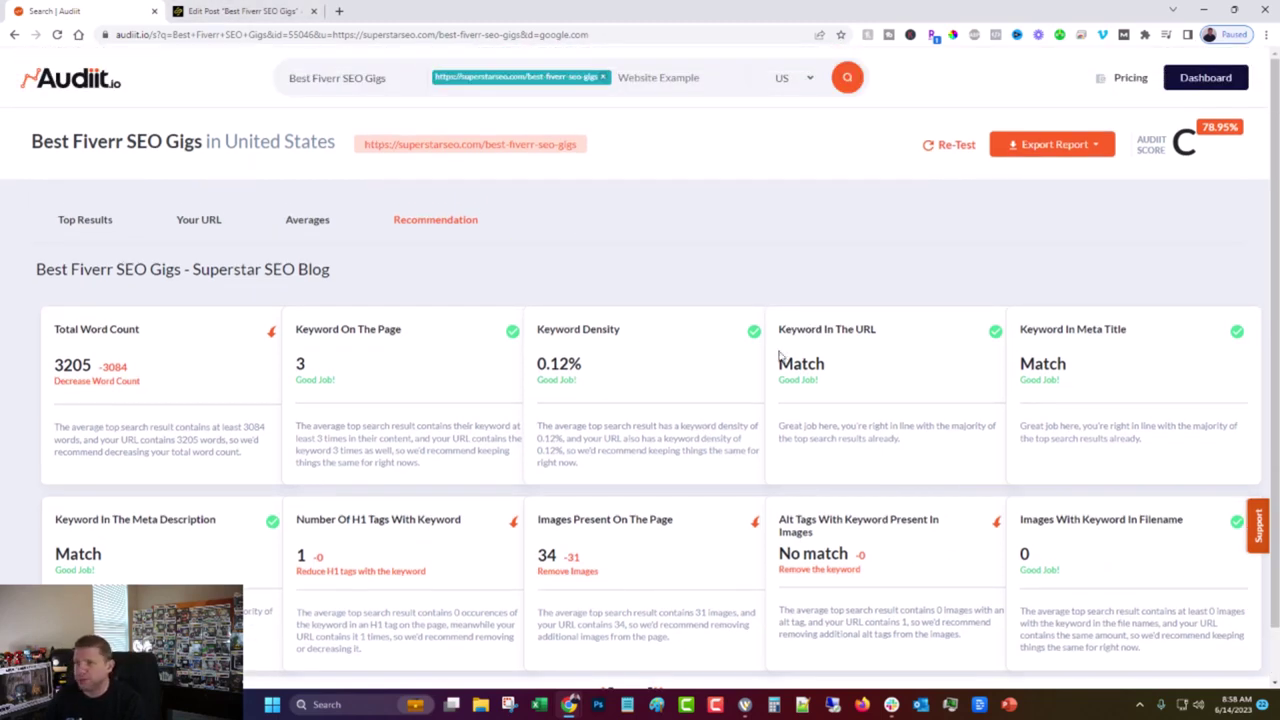
In Google Search Console, run a live test of the superstarseo.com/best-fiverr-seo-gigs URL and request indexing.
{"action": "left_click", "coordinate": [240, 18]}
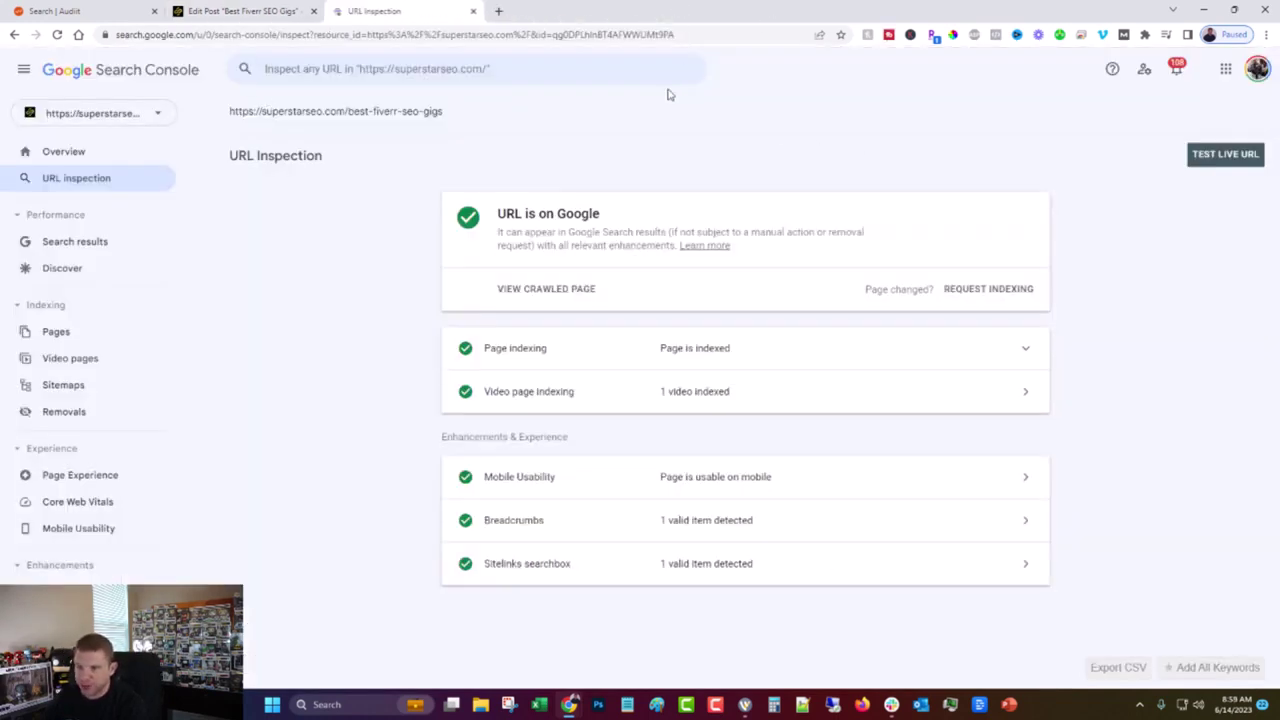
{"action": "left_click", "coordinate": [1208, 160]}
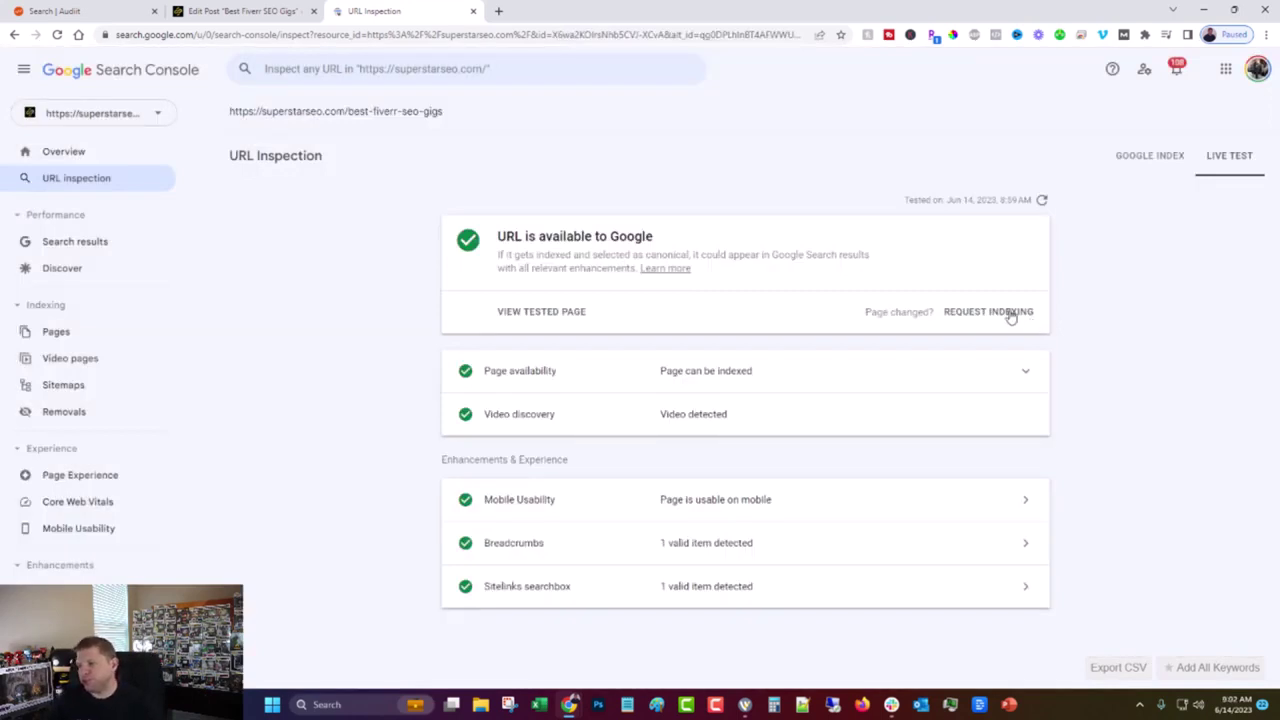
{"action": "left_click", "coordinate": [1011, 316]}
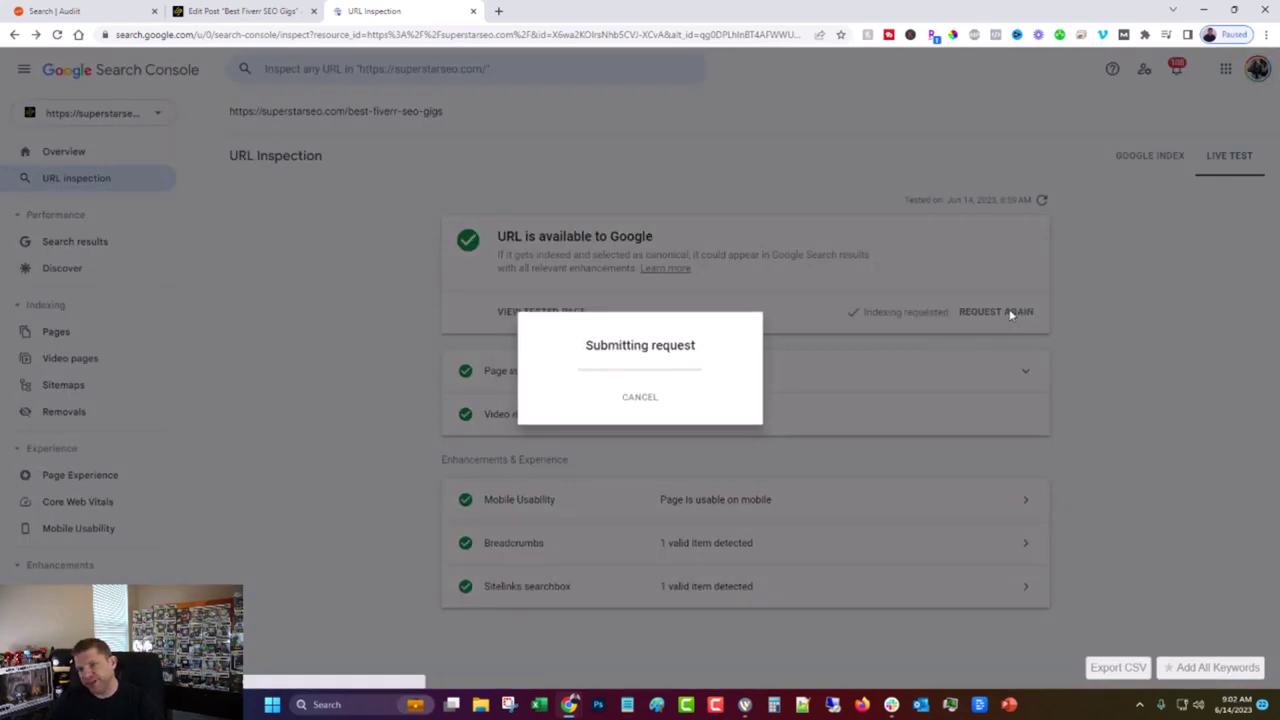
{"action": "left_click", "coordinate": [821, 420]}
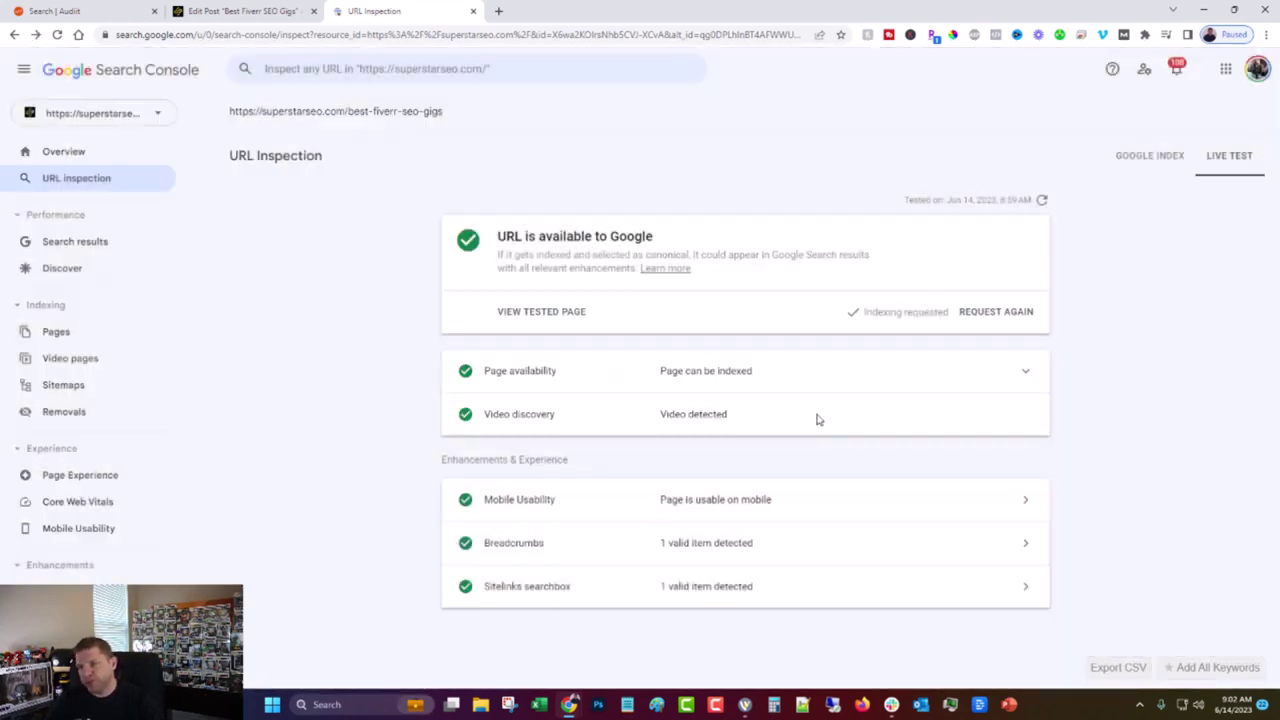
Return to the Audiit recommendations, open Audiit's pricing page and compare the Basic, Engineer and Prodigy plans.
{"action": "left_click", "coordinate": [52, 10]}
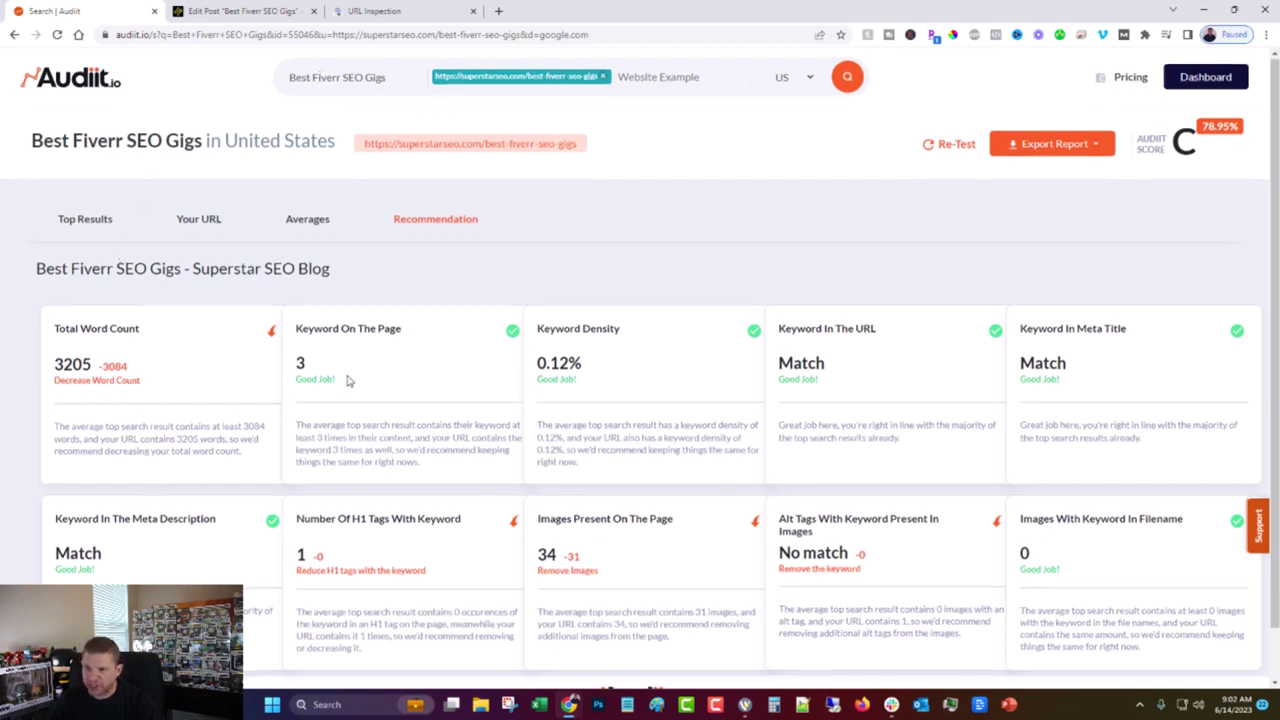
{"action": "scroll", "coordinate": [360, 392], "scroll_direction": "down", "scroll_amount": 1}
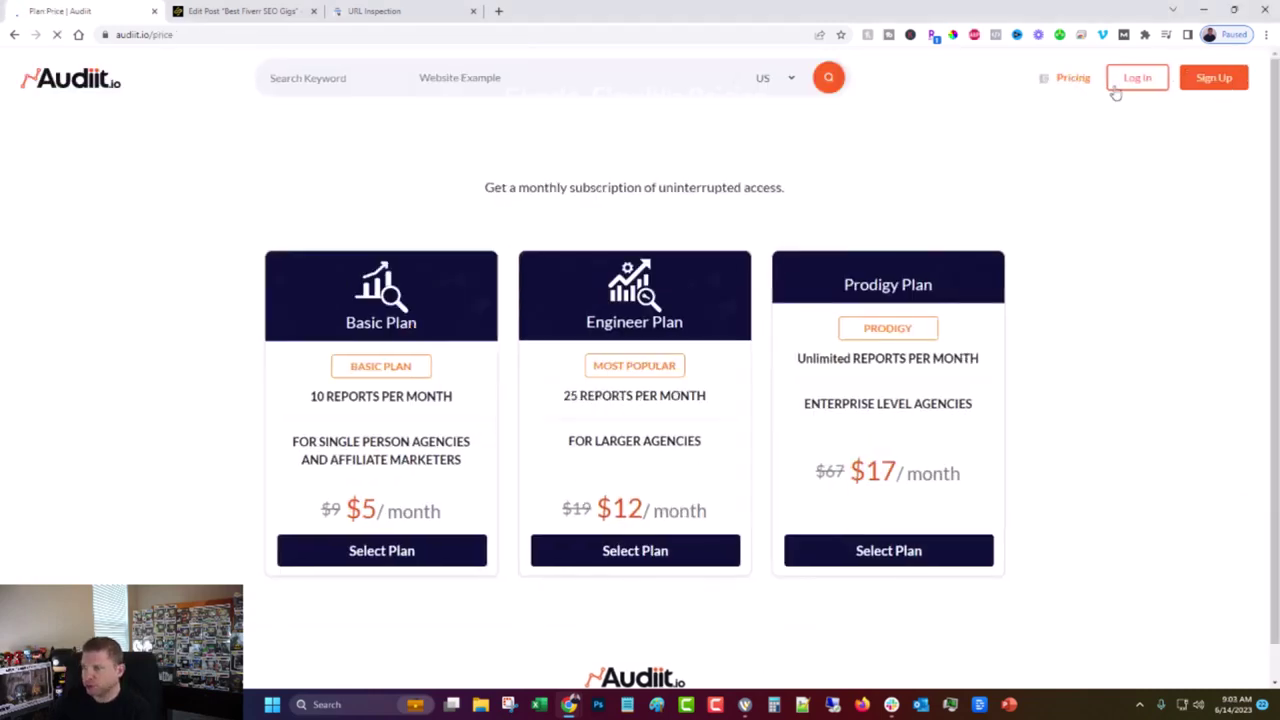
{"action": "scroll", "coordinate": [1006, 240], "scroll_direction": "down", "scroll_amount": 3}
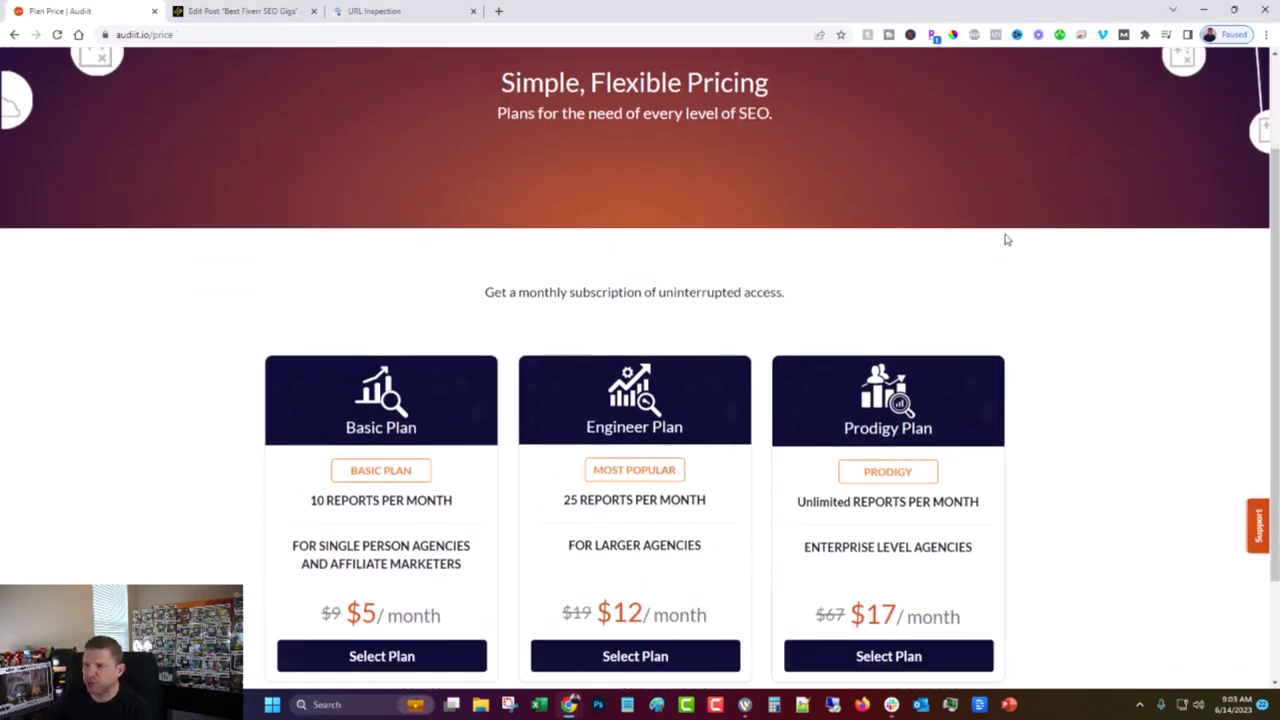
{"action": "scroll", "coordinate": [1055, 255], "scroll_direction": "down", "scroll_amount": 1}
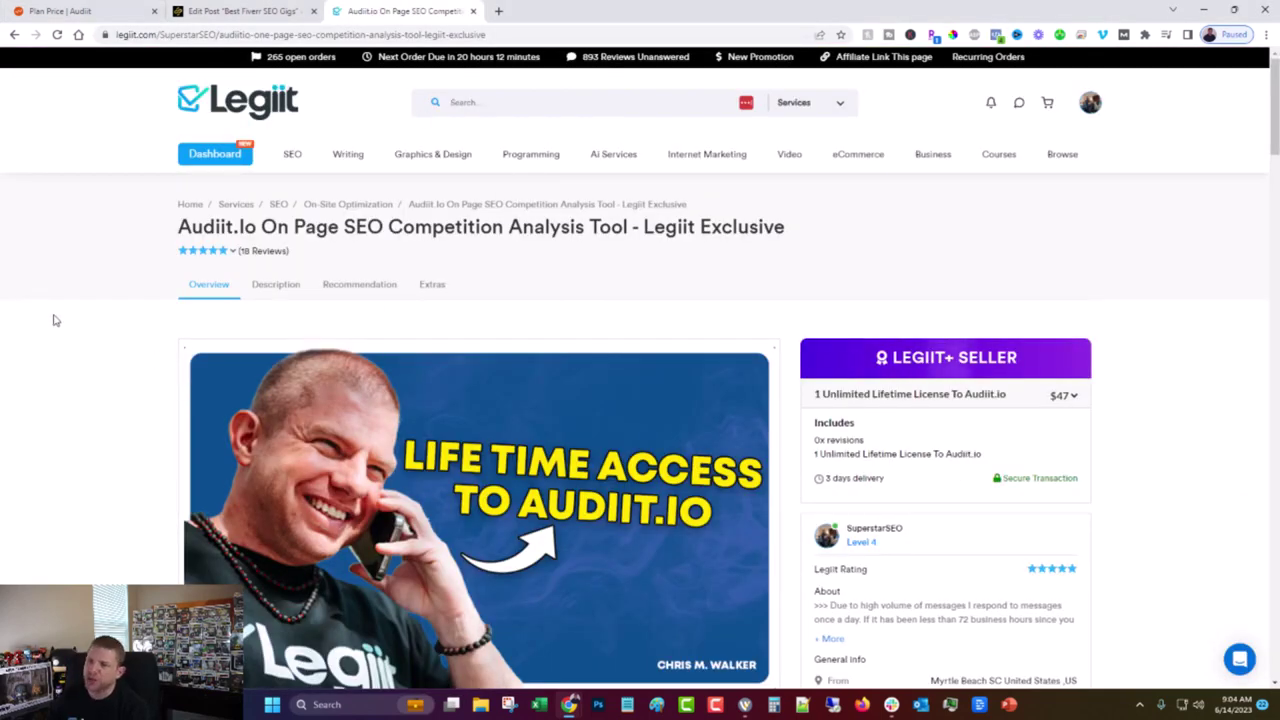
Read the Legiit listing for the Audiit.io lifetime license, from the description down to the reviews.
{"action": "scroll", "coordinate": [51, 320], "scroll_direction": "down", "scroll_amount": 10}
{"action": "scroll", "coordinate": [51, 328], "scroll_direction": "down", "scroll_amount": 5}
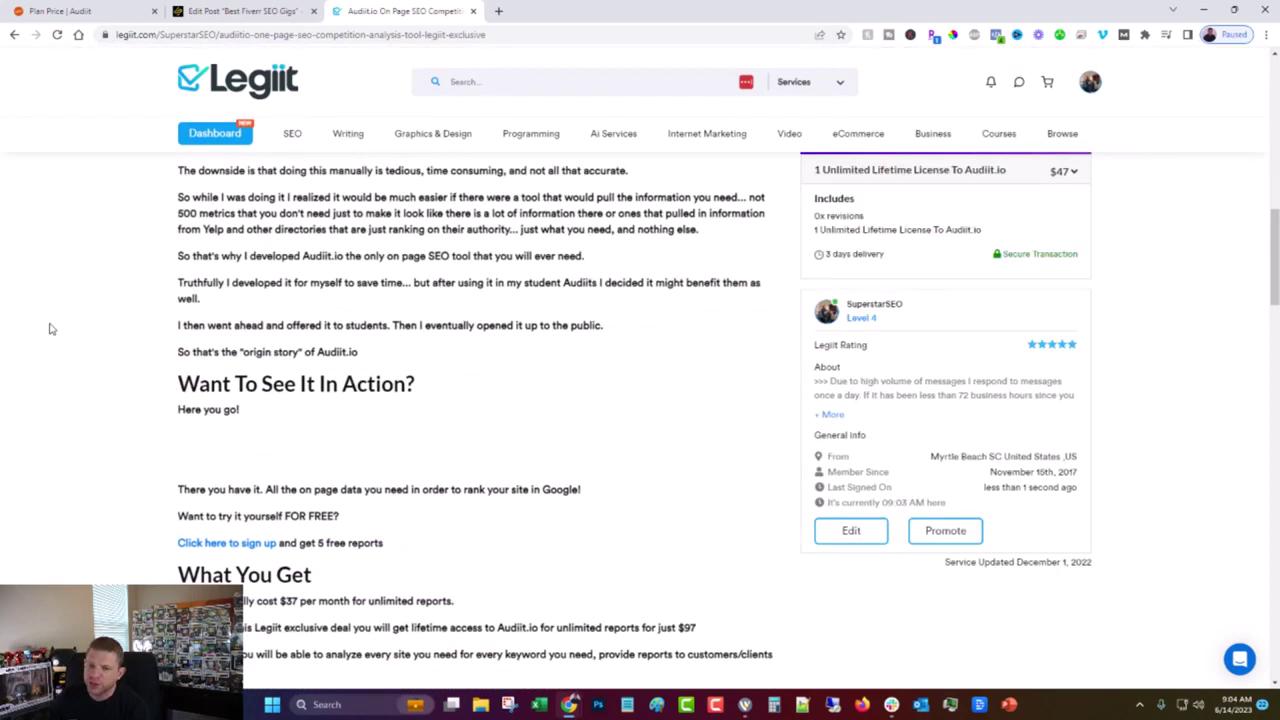
{"action": "scroll", "coordinate": [77, 305], "scroll_direction": "down", "scroll_amount": 6}
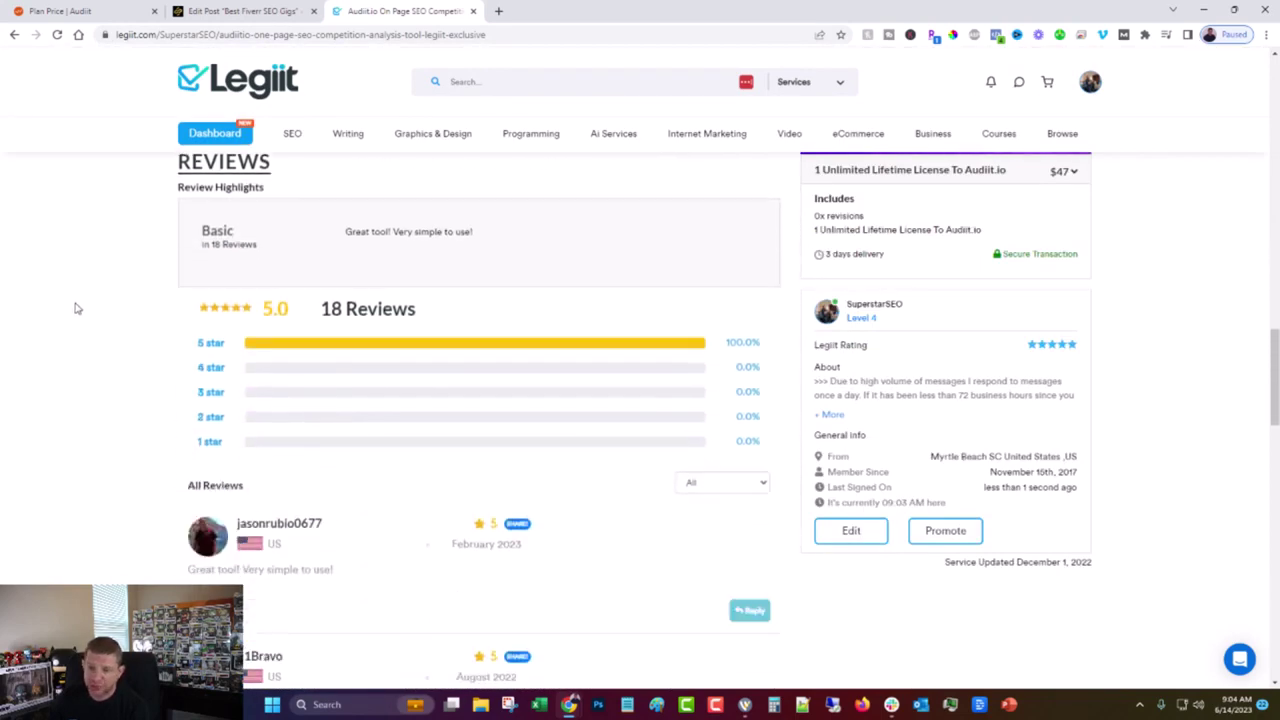
{"action": "scroll", "coordinate": [360, 397], "scroll_direction": "up", "scroll_amount": 15}
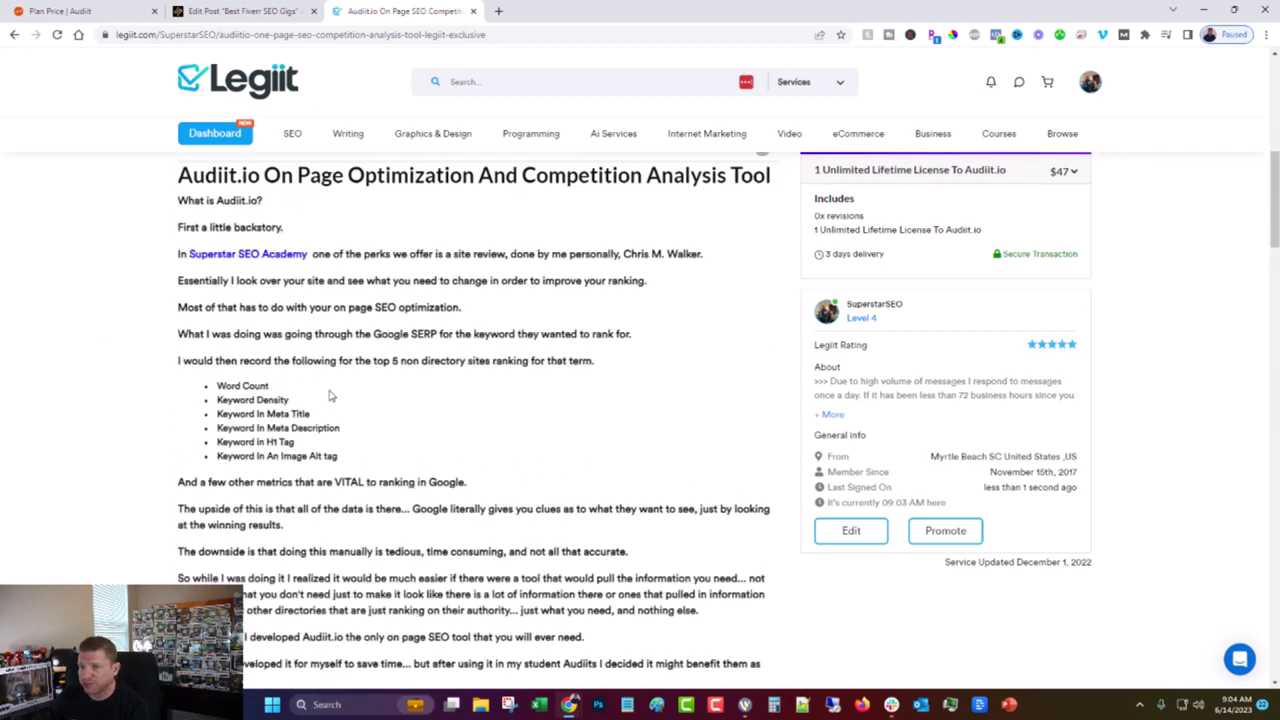
{"action": "scroll", "coordinate": [322, 393], "scroll_direction": "up", "scroll_amount": 3}
Switch back to the Audiit pricing page and return to the Audiit home page.
{"action": "key", "text": "ctrl+Tab"}
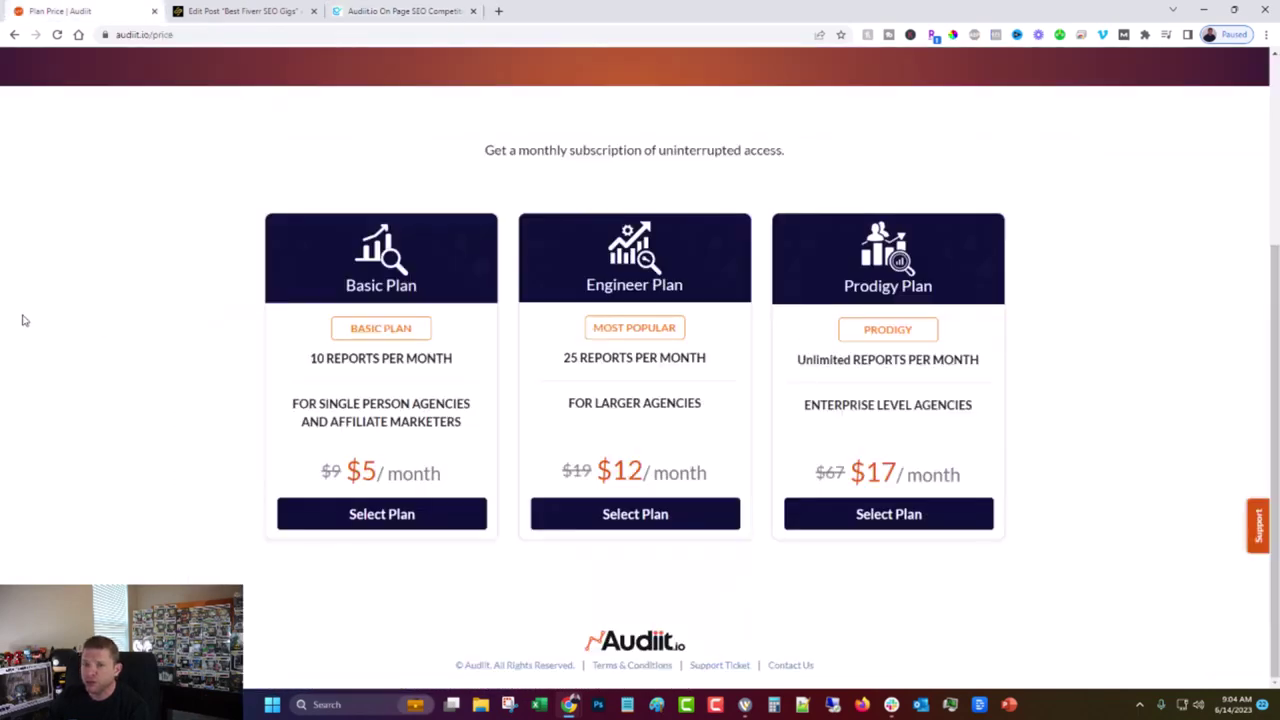
{"action": "scroll", "coordinate": [148, 410], "scroll_direction": "up", "scroll_amount": 3}
{"action": "scroll", "coordinate": [148, 410], "scroll_direction": "up", "scroll_amount": 1}
{"action": "key", "text": "alt+Left"}
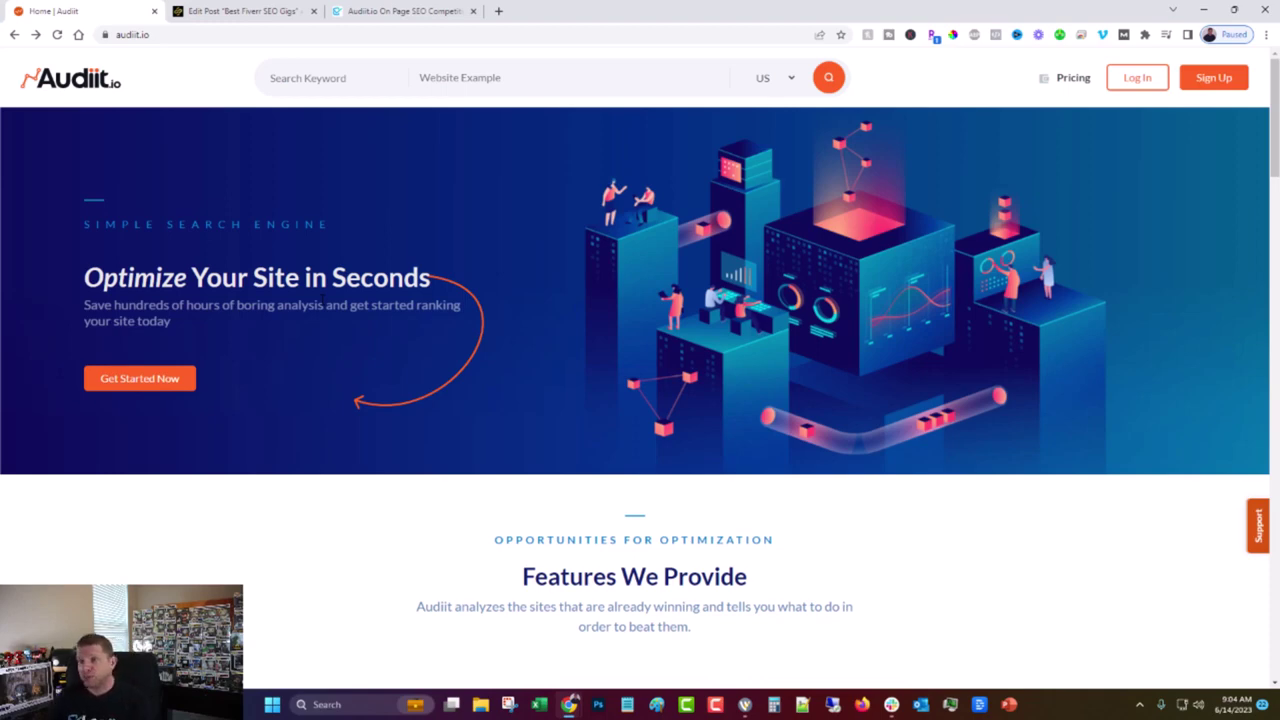
{"action": "left_click", "coordinate": [400, 11]}
{"action": "left_click", "coordinate": [80, 11]}
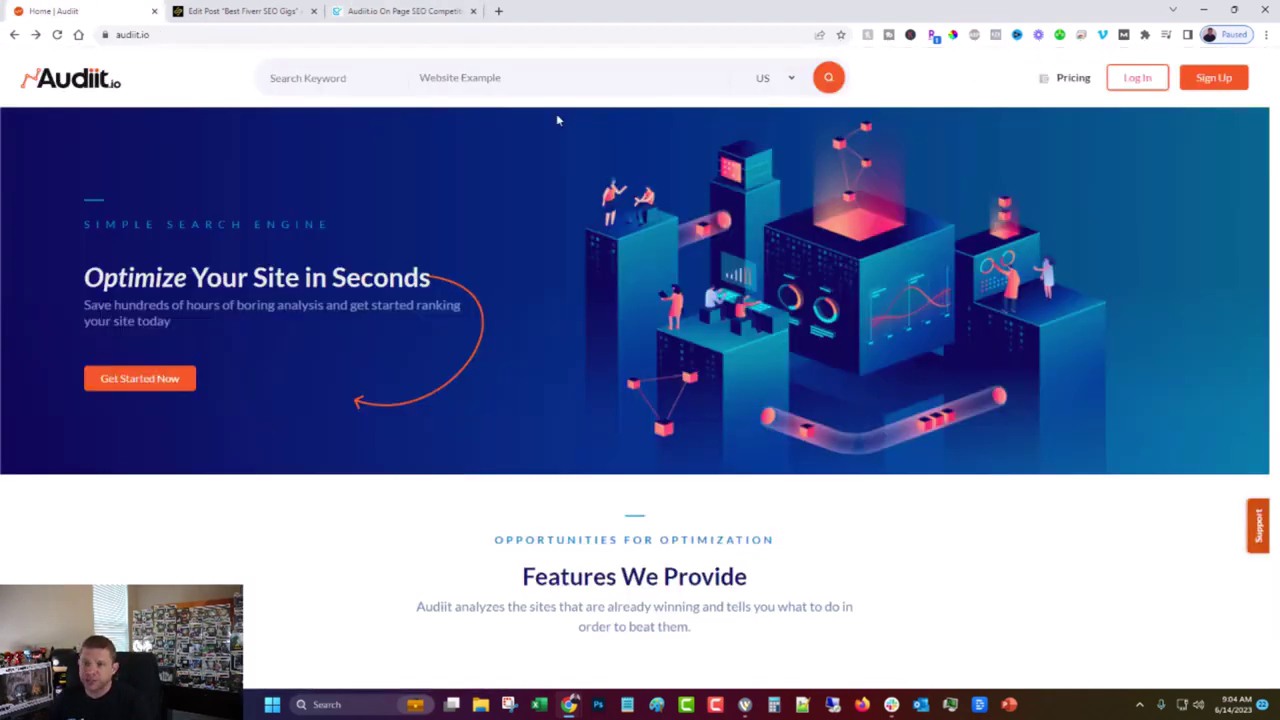
Reopen Audiit's pricing page from the home page, look over the plans and switch to the Legiit listing.
{"action": "left_click", "coordinate": [1060, 79]}
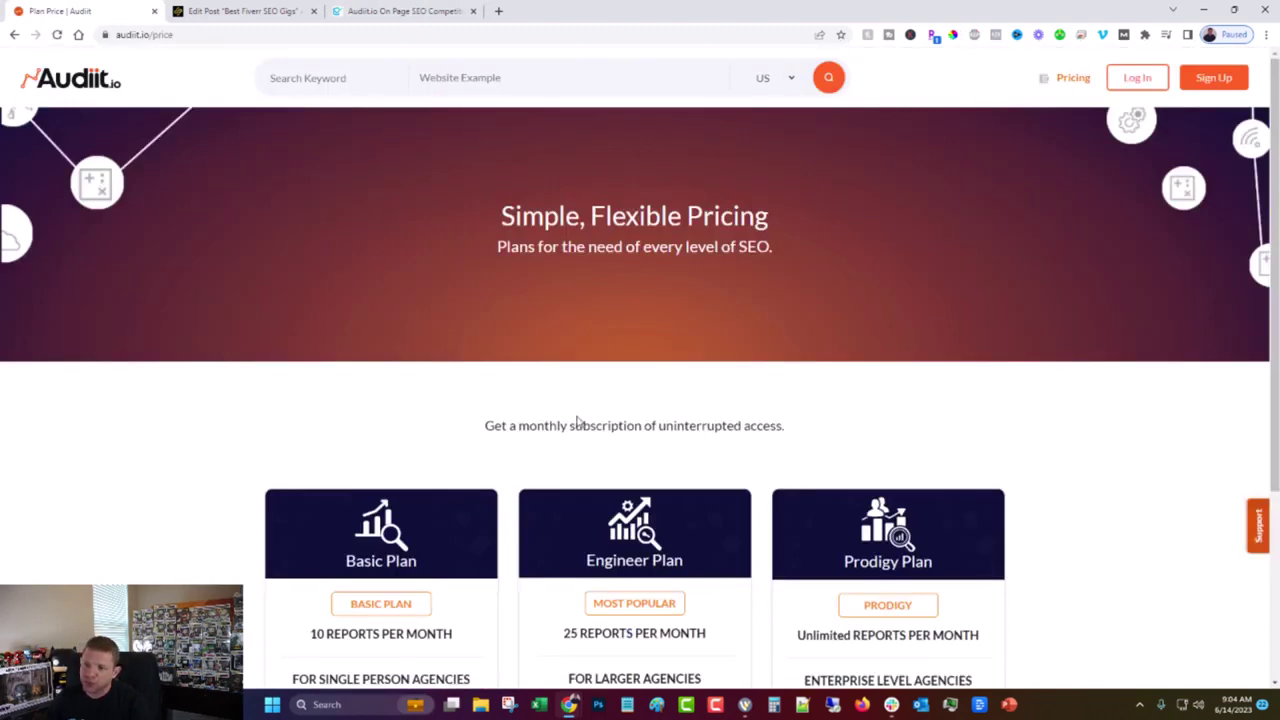
{"action": "scroll", "coordinate": [577, 420], "scroll_direction": "down", "scroll_amount": 2}
{"action": "scroll", "coordinate": [571, 406], "scroll_direction": "up", "scroll_amount": 2}
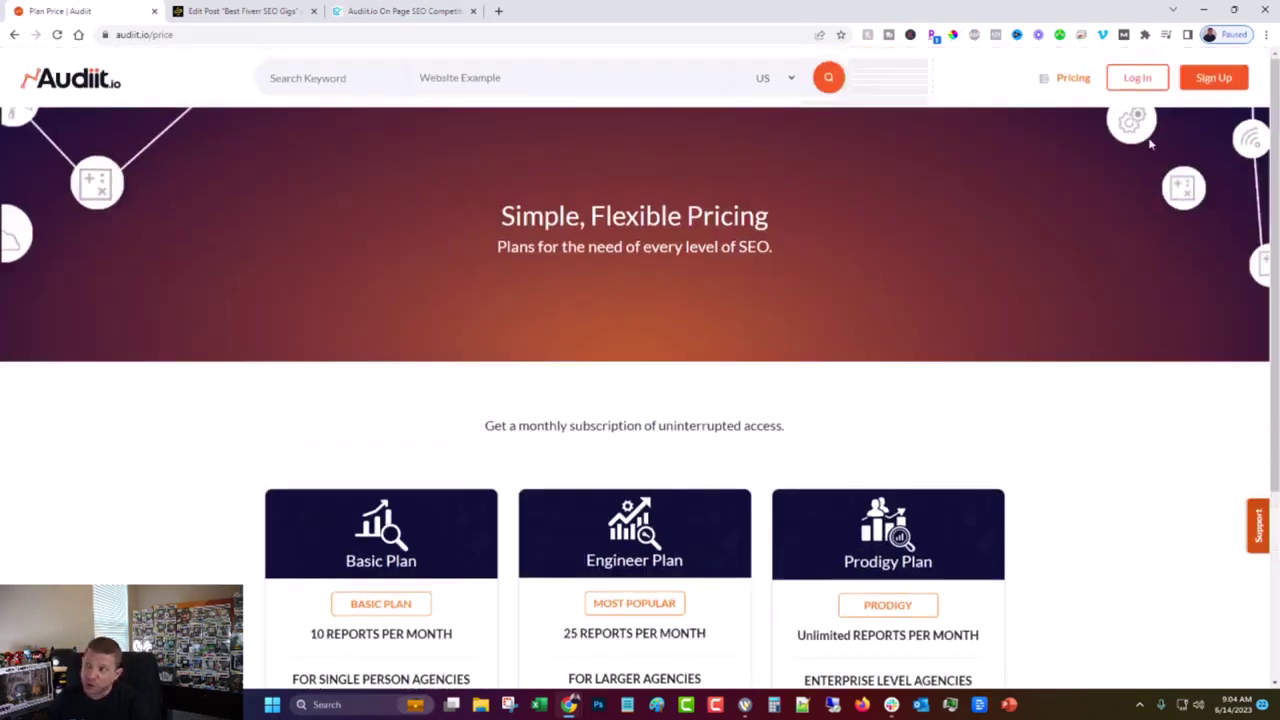
{"action": "left_click", "coordinate": [376, 10]}
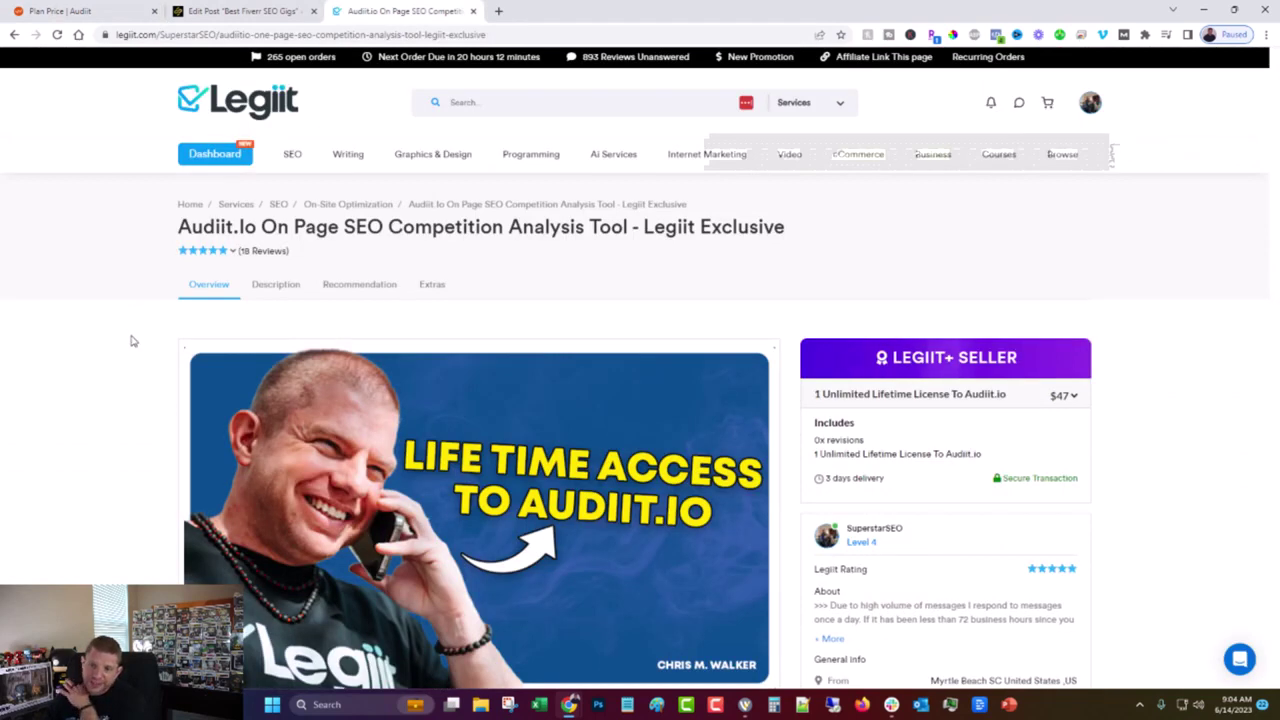